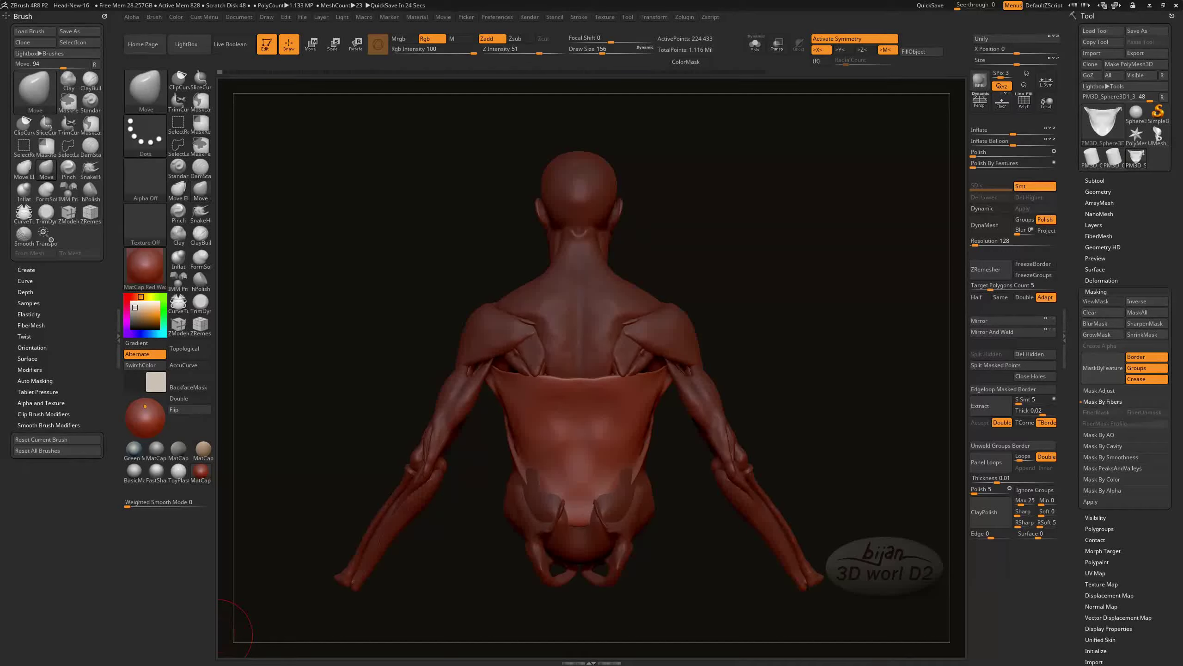
# - Toggle Transp/Ghost on and off while orbiting to inspect the back muscle sheet
pyautogui.moveTo(342, 266)
pyautogui.mouseDown()
pyautogui.moveTo(215, 70)
pyautogui.moveTo(266, 73)
pyautogui.mouseUp()
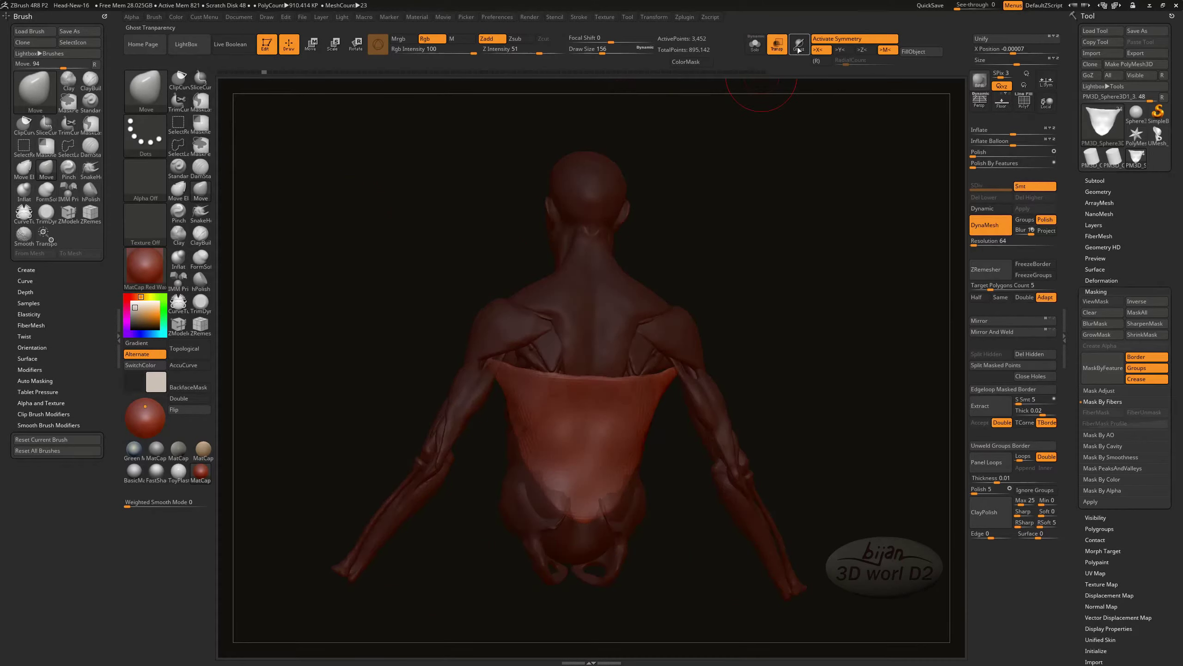
pyautogui.click(777, 44)
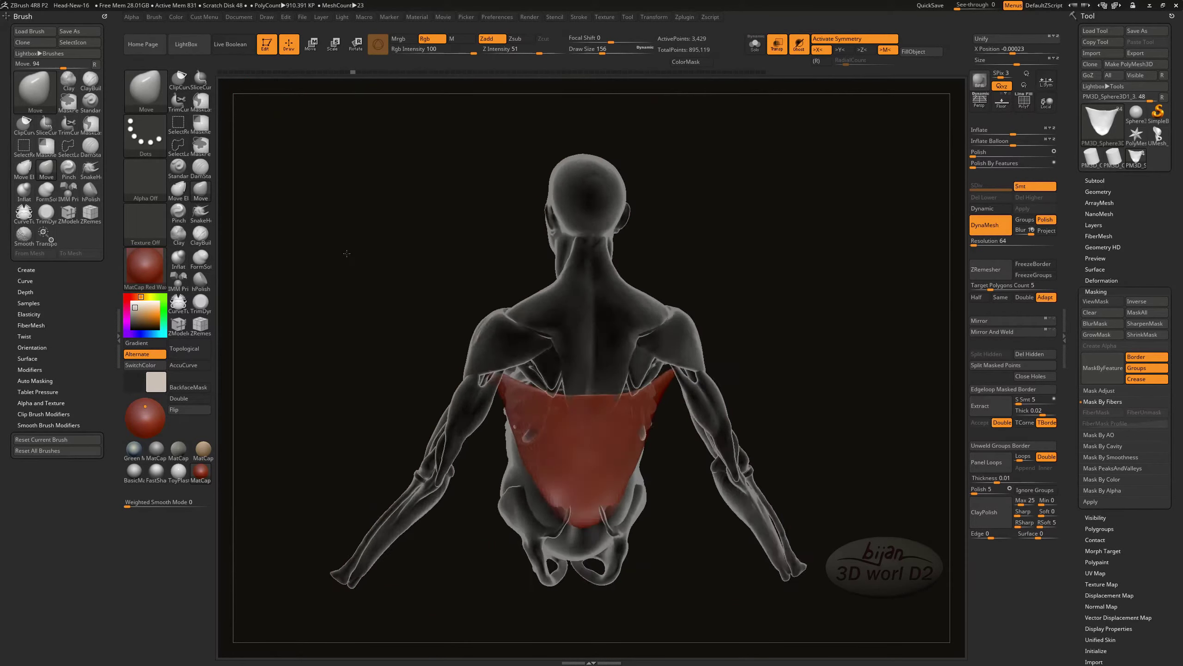
pyautogui.moveTo(326, 84); pyautogui.dragTo(464, 91)
pyautogui.hotkey('ctrl', 'h')
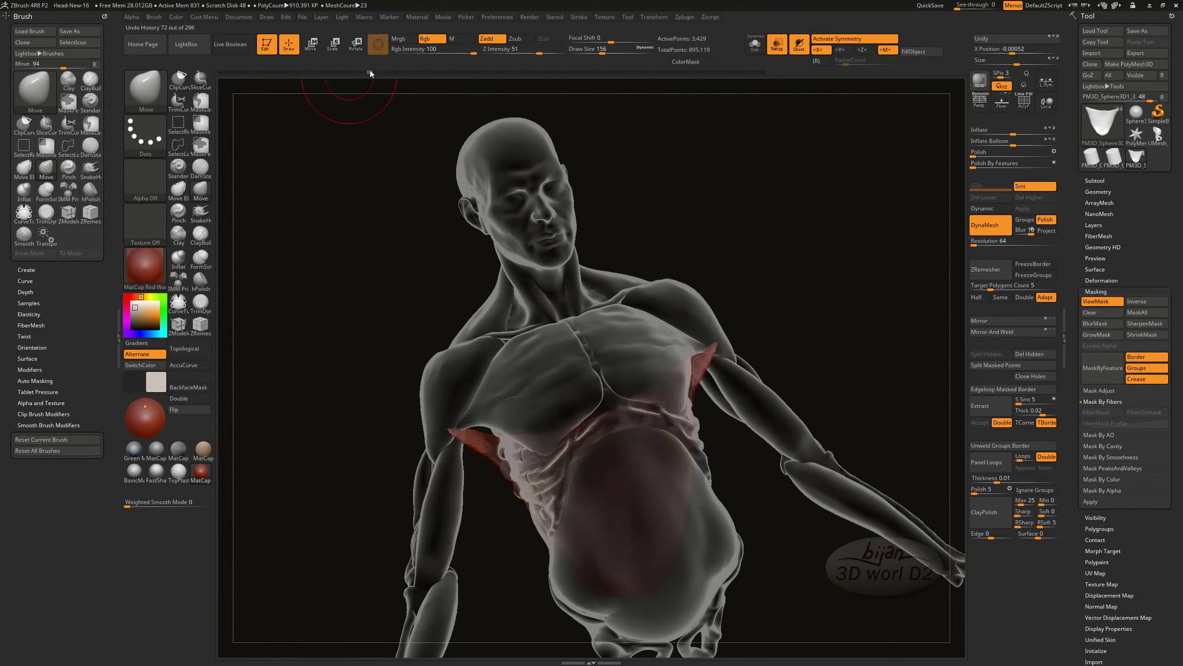
pyautogui.moveTo(354, 159); pyautogui.dragTo(844, 360)
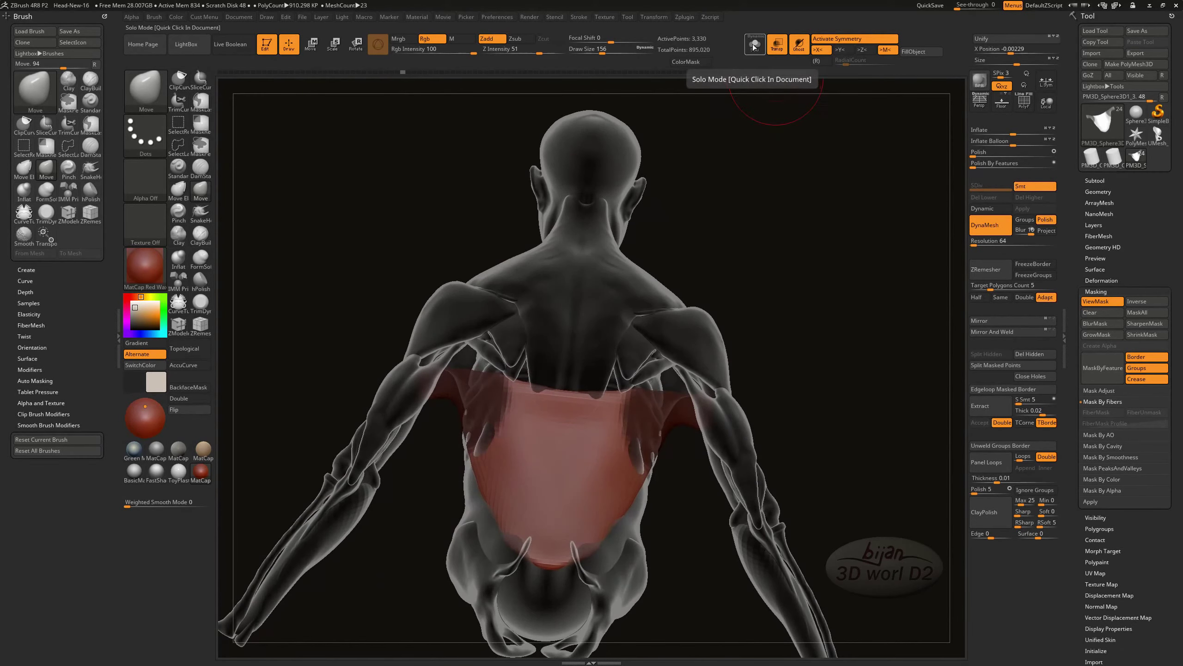
pyautogui.click(798, 44)
pyautogui.moveTo(402, 72); pyautogui.dragTo(575, 82)
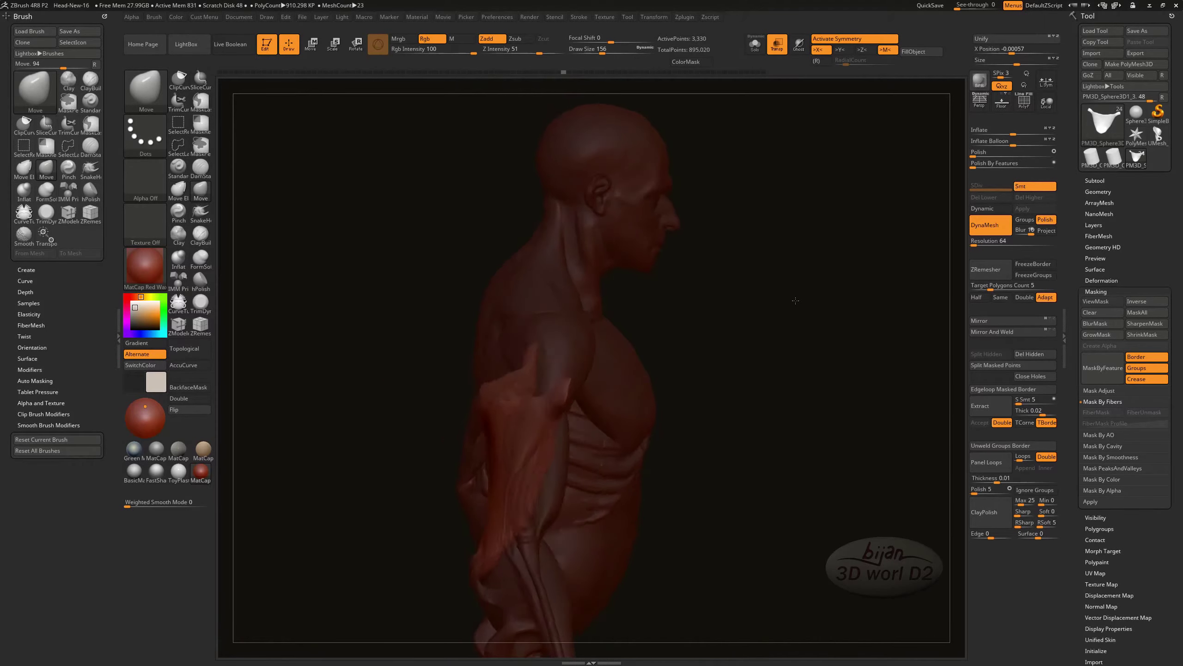
# - Re-enable see-through display and drag the Undo History slider forward from 198 to 285
pyautogui.click(798, 44)
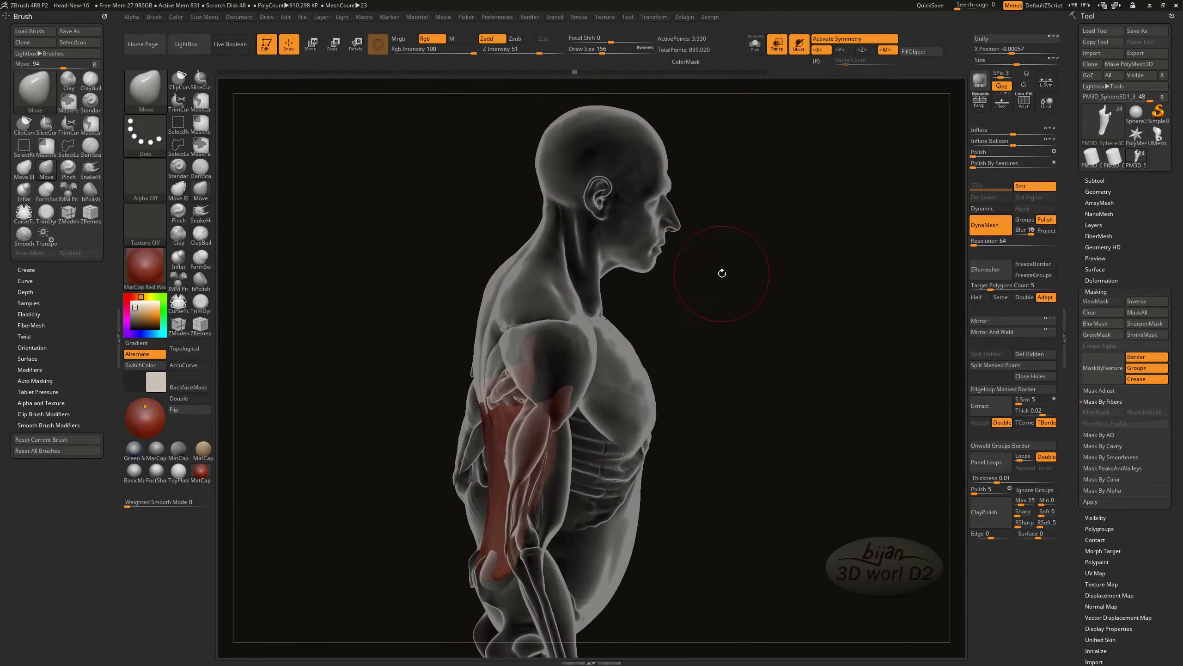
pyautogui.moveTo(721, 264); pyautogui.dragTo(728, 251)
pyautogui.moveTo(577, 74); pyautogui.dragTo(586, 73)
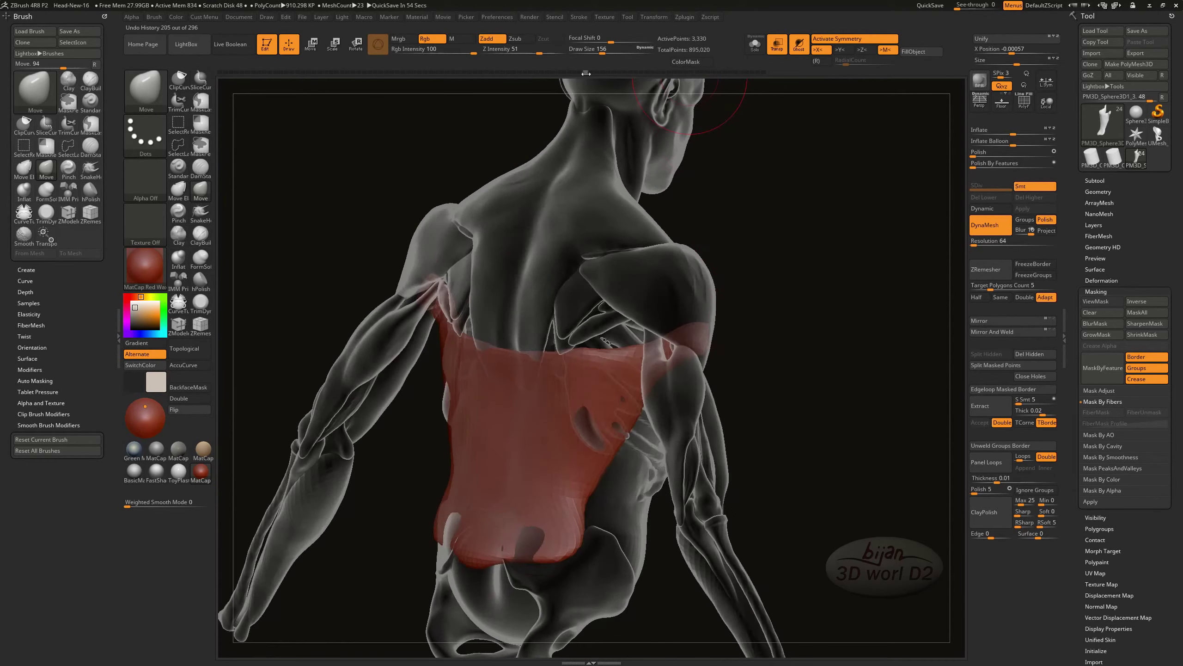
pyautogui.moveTo(693, 70); pyautogui.dragTo(747, 70)
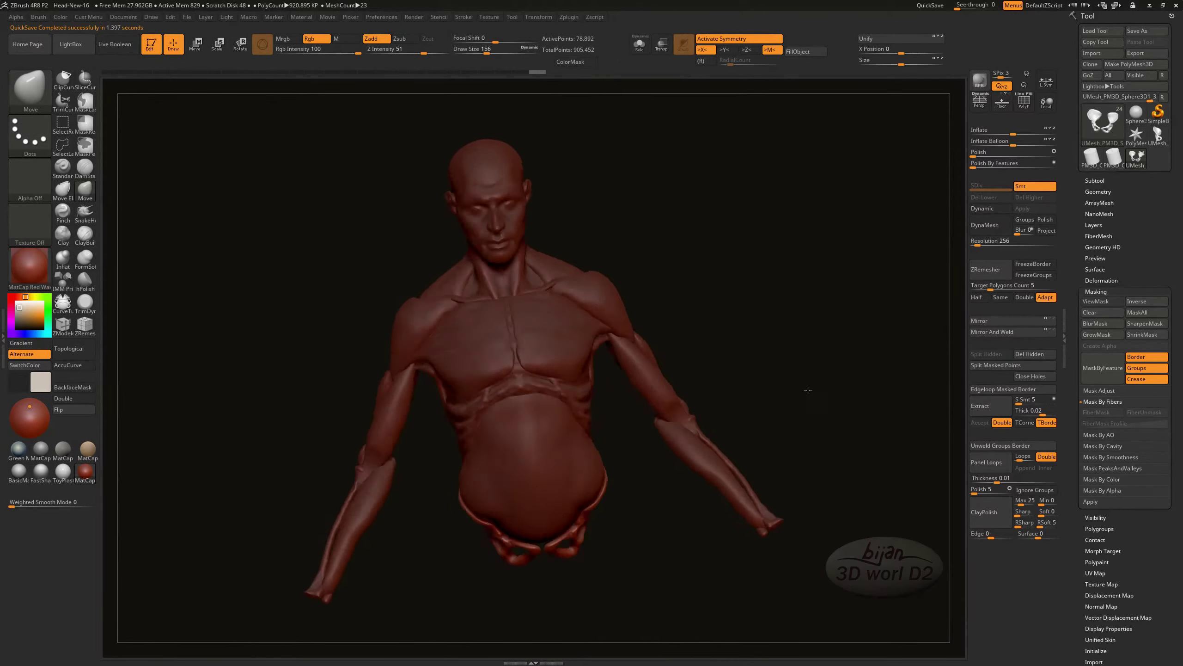
# - Select the armpit piece PM3D_Sphere3D1_3 and reshape it around the shoulder with Move
pyautogui.moveTo(808, 389); pyautogui.dragTo(767, 373)
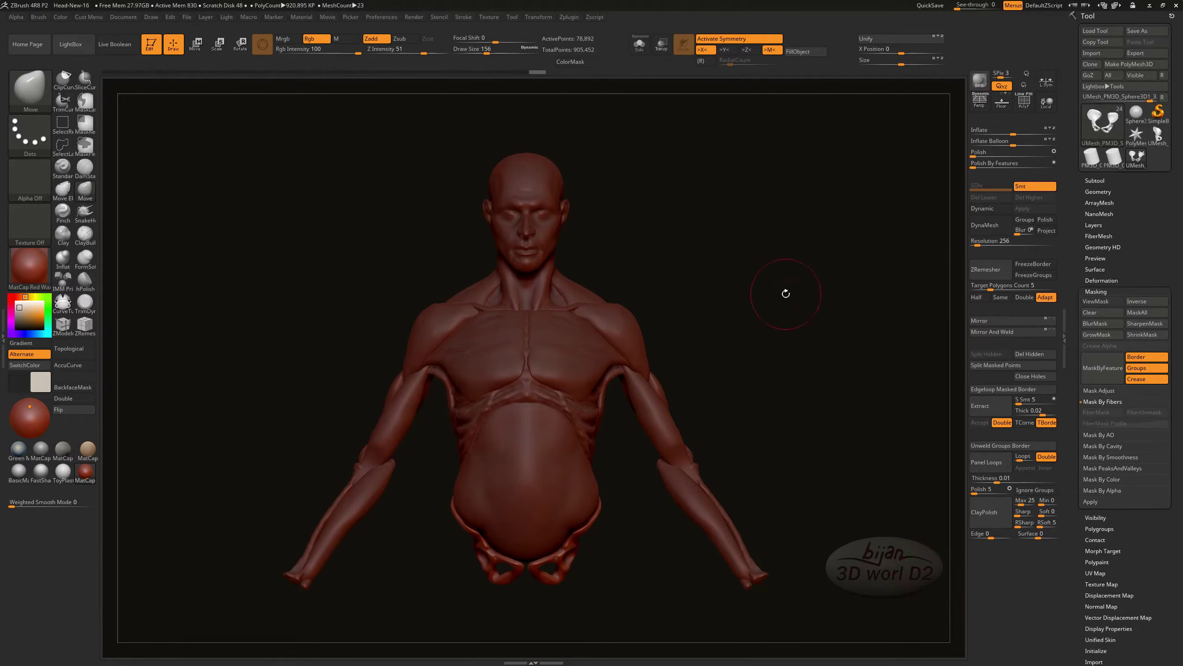
pyautogui.moveTo(786, 293); pyautogui.dragTo(748, 396)
pyautogui.keyDown('ctrl'); pyautogui.moveTo(747, 397); pyautogui.dragTo(579, 447, button='right'); pyautogui.keyUp('ctrl')
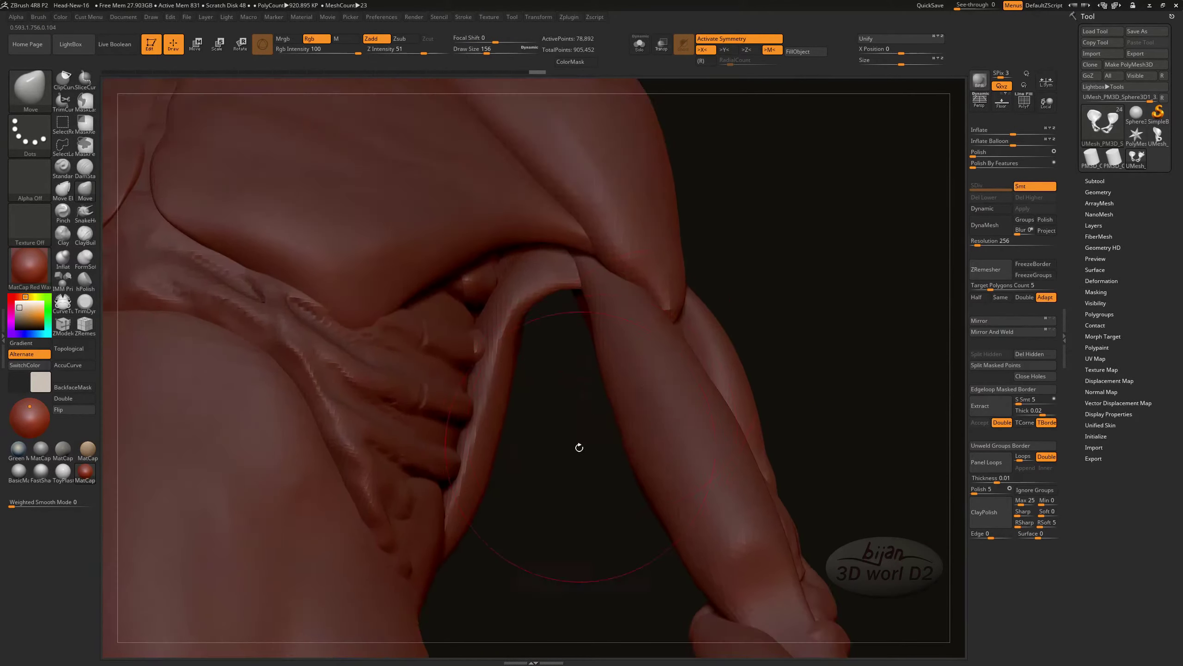
pyautogui.moveTo(579, 447); pyautogui.dragTo(561, 325)
pyautogui.keyDown('alt'); pyautogui.click(548, 323); pyautogui.keyUp('alt')
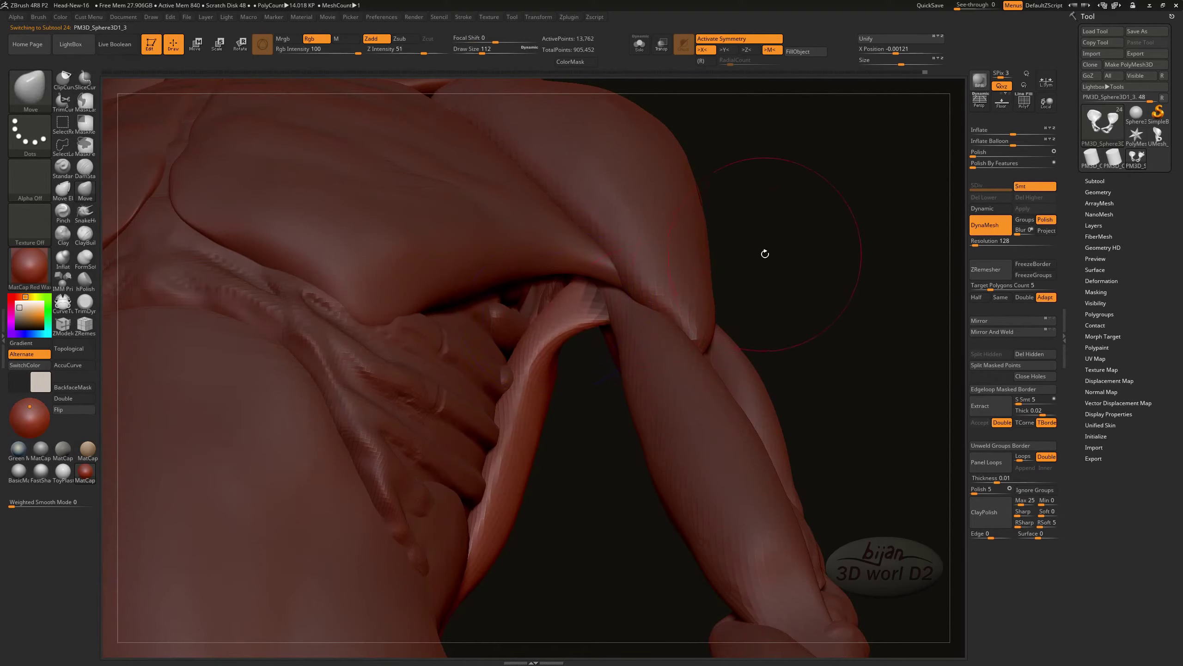
pyautogui.moveTo(603, 438)
pyautogui.mouseDown()
pyautogui.moveTo(594, 402)
pyautogui.moveTo(613, 410)
pyautogui.moveTo(594, 436)
pyautogui.mouseUp()
pyautogui.moveTo(714, 290); pyautogui.dragTo(627, 284)
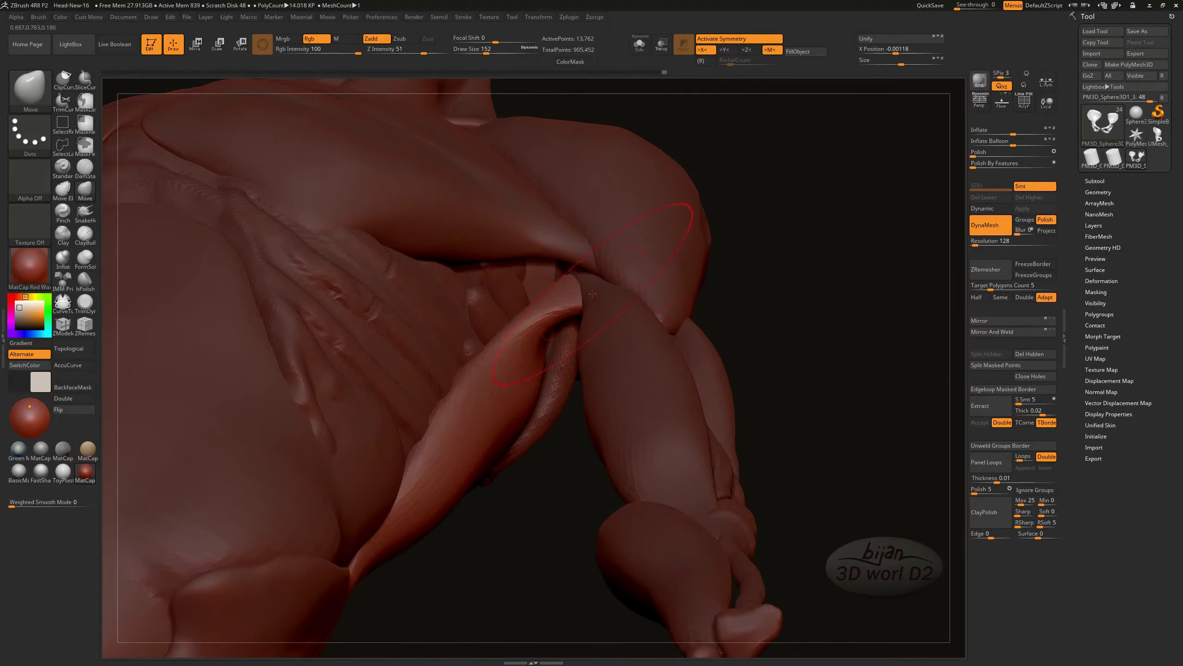
pyautogui.moveTo(695, 297); pyautogui.dragTo(731, 262)
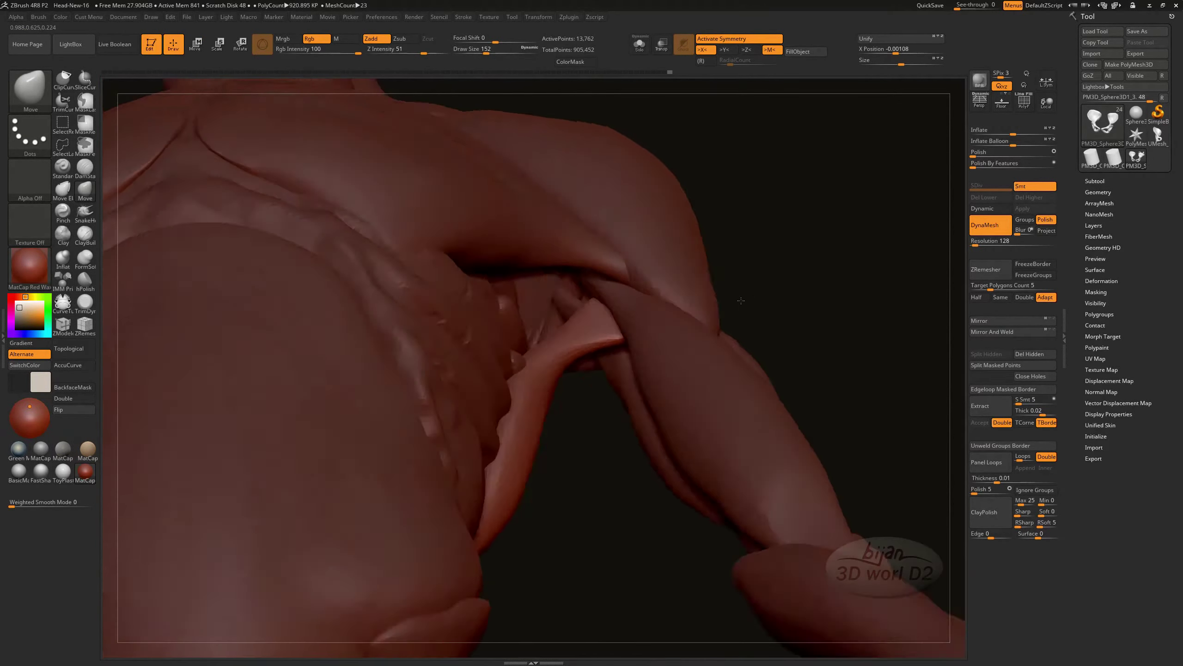
pyautogui.moveTo(730, 262)
pyautogui.mouseDown()
pyautogui.moveTo(753, 513)
pyautogui.moveTo(614, 458)
pyautogui.mouseUp()
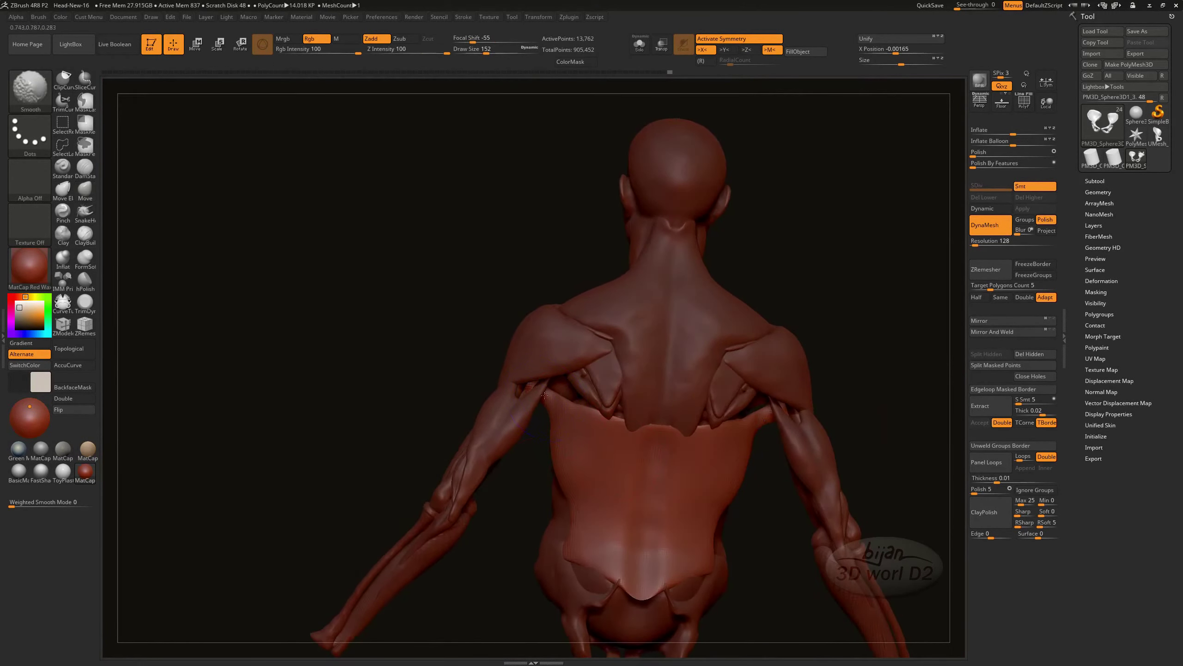
# - Lasso-mask the lower back, reshape the back sheet's top edge, then clear the mask
pyautogui.moveTo(545, 395); pyautogui.dragTo(711, 325)
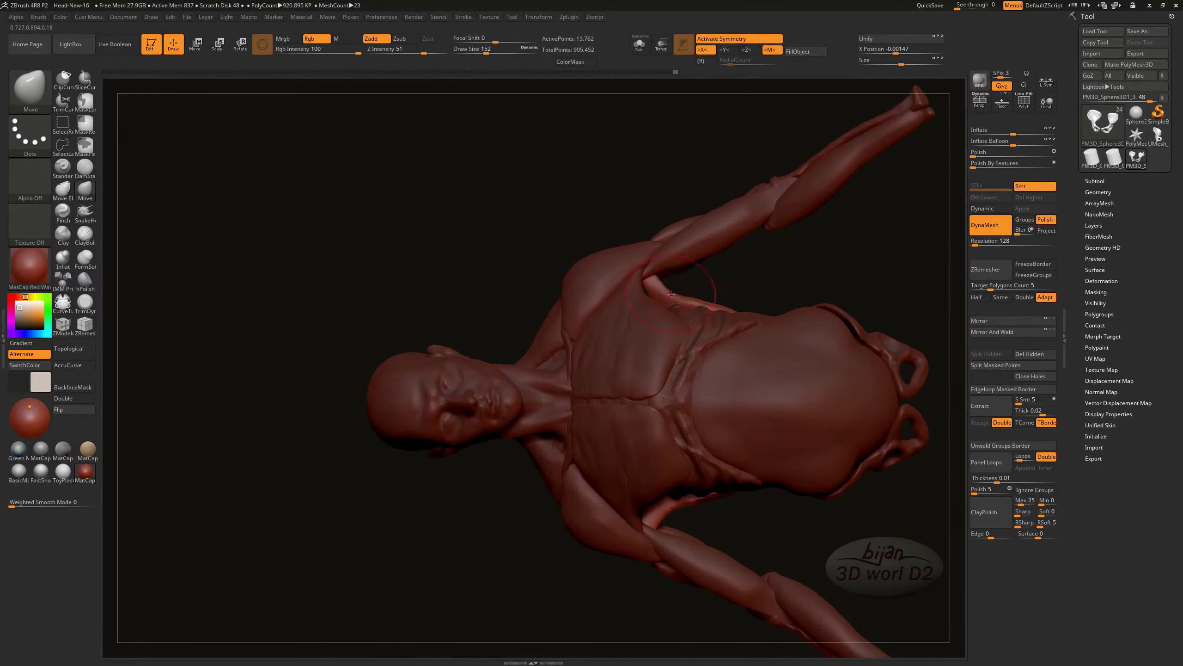
pyautogui.moveTo(760, 519); pyautogui.dragTo(721, 466)
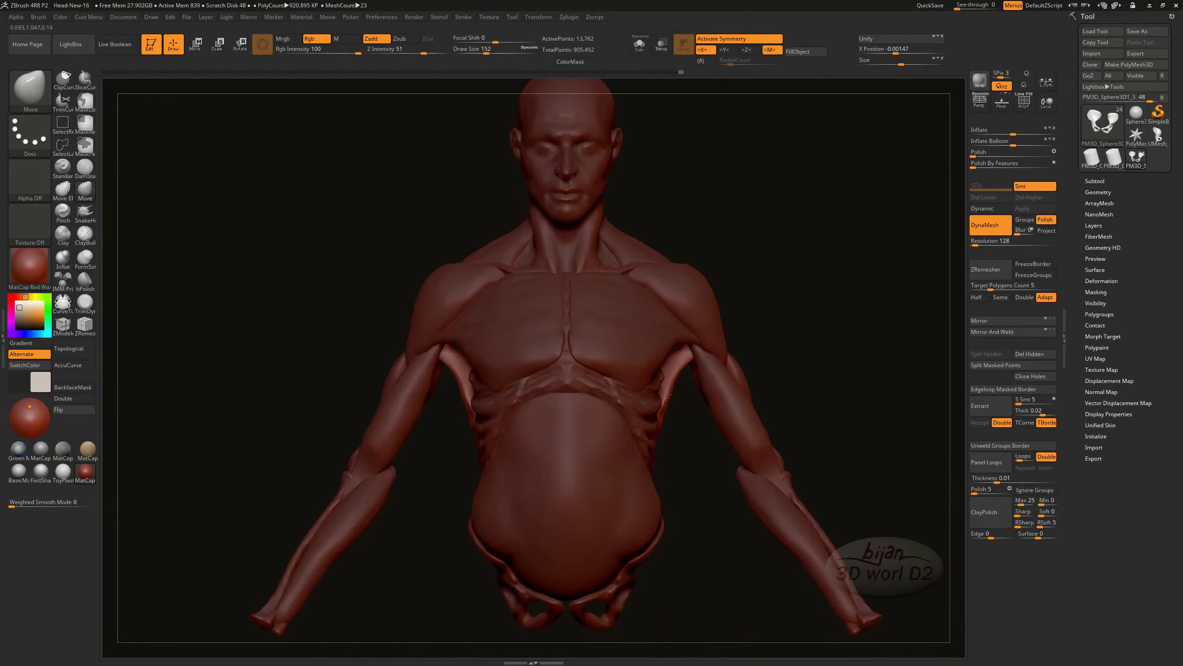
pyautogui.moveTo(722, 552); pyautogui.dragTo(703, 506)
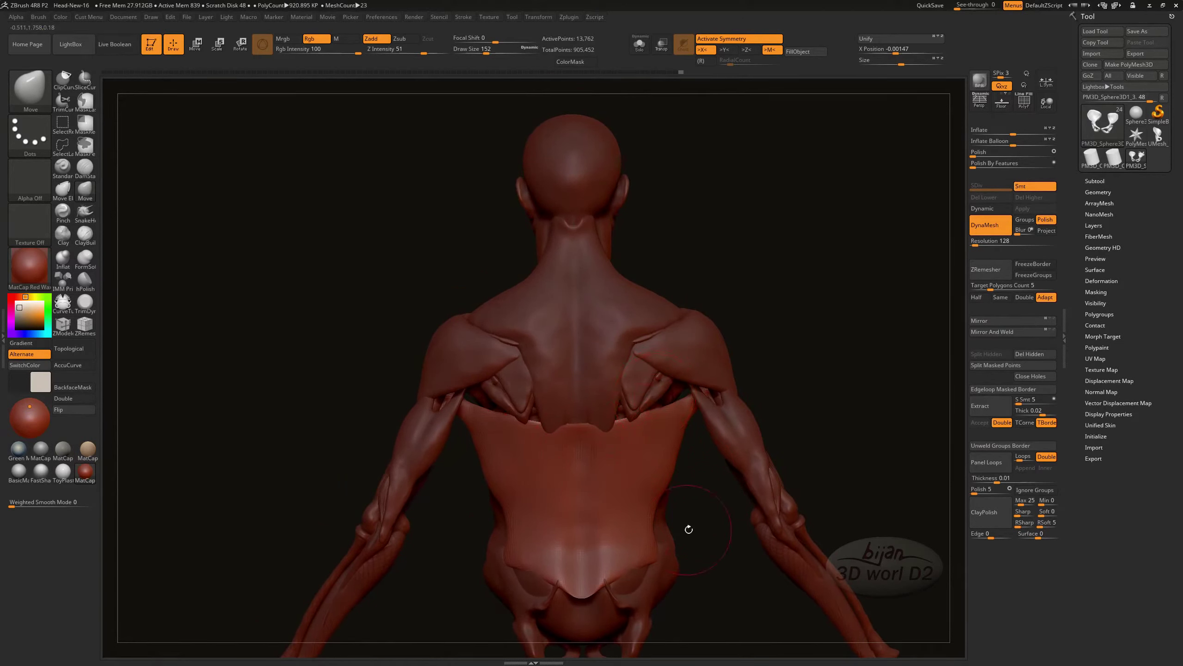
pyautogui.moveTo(713, 512)
pyautogui.mouseDown()
pyautogui.moveTo(714, 481)
pyautogui.moveTo(577, 488)
pyautogui.mouseUp()
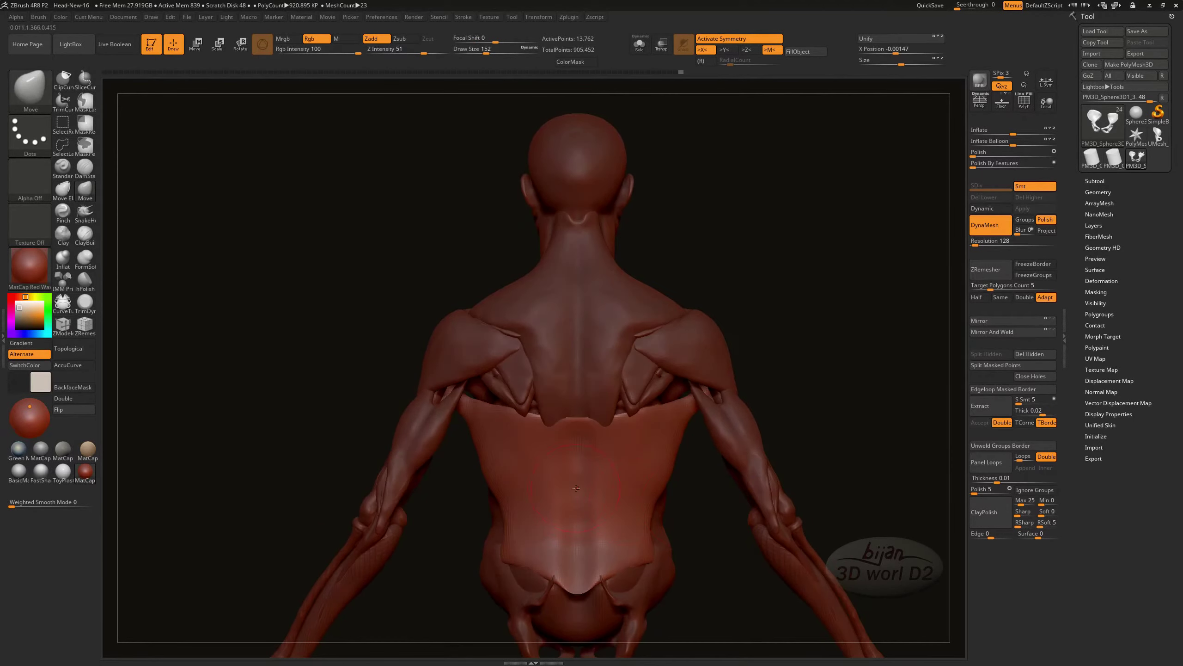
pyautogui.keyDown('ctrl'); pyautogui.moveTo(714, 421); pyautogui.dragTo(715, 421); pyautogui.keyUp('ctrl')
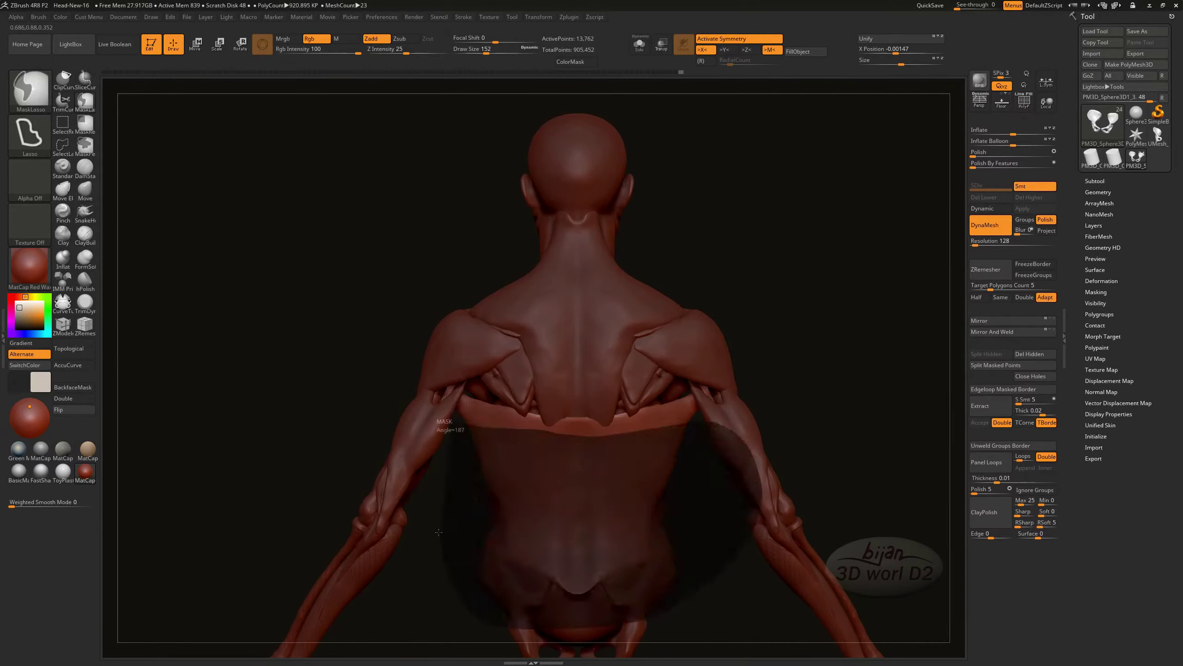
pyautogui.press('b')
pyautogui.press('m')
pyautogui.press('v')
pyautogui.moveTo(845, 391); pyautogui.dragTo(679, 392)
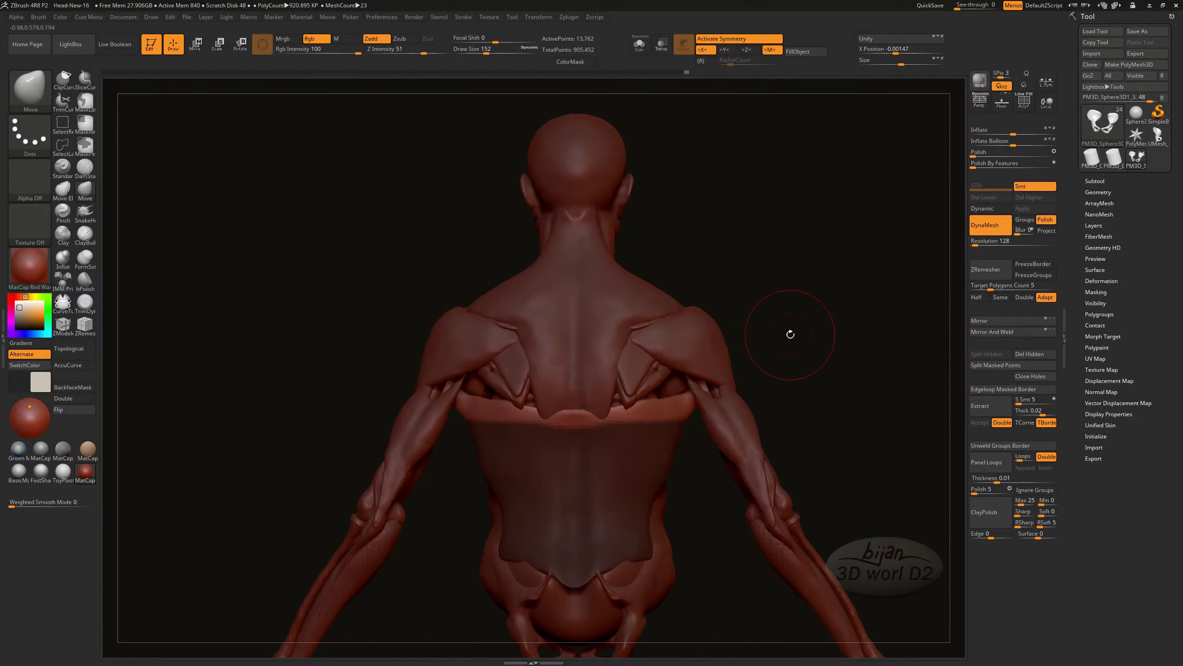
pyautogui.moveTo(790, 334); pyautogui.dragTo(511, 358)
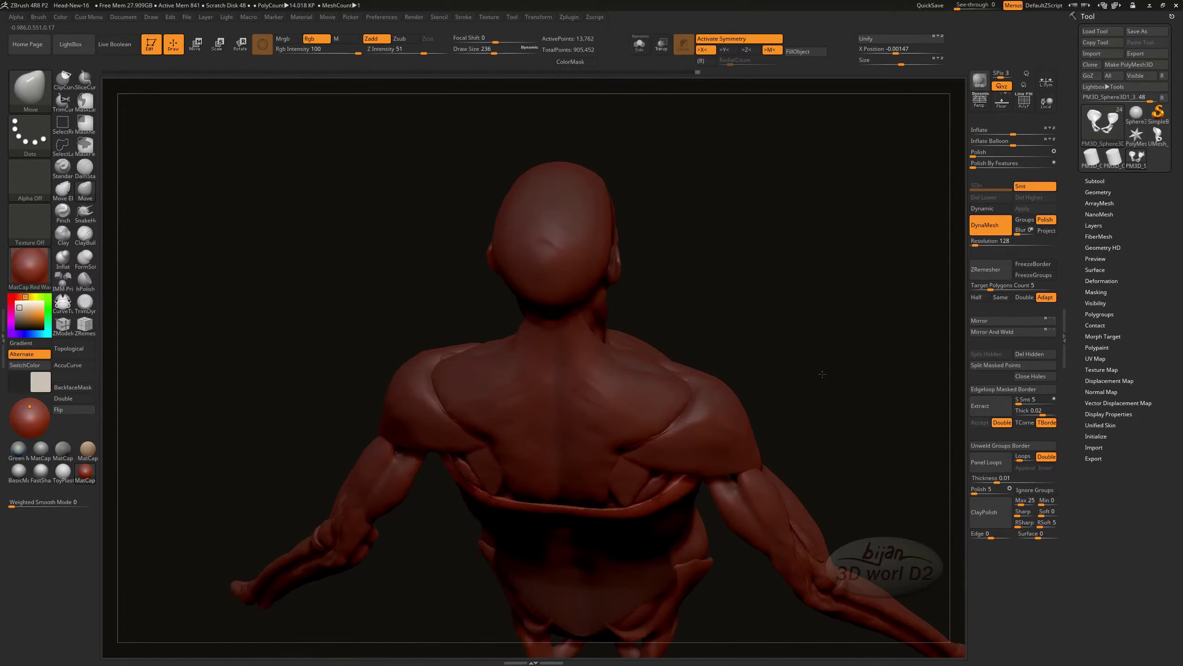
pyautogui.keyDown('ctrl'); pyautogui.moveTo(837, 359); pyautogui.dragTo(820, 382); pyautogui.keyUp('ctrl')
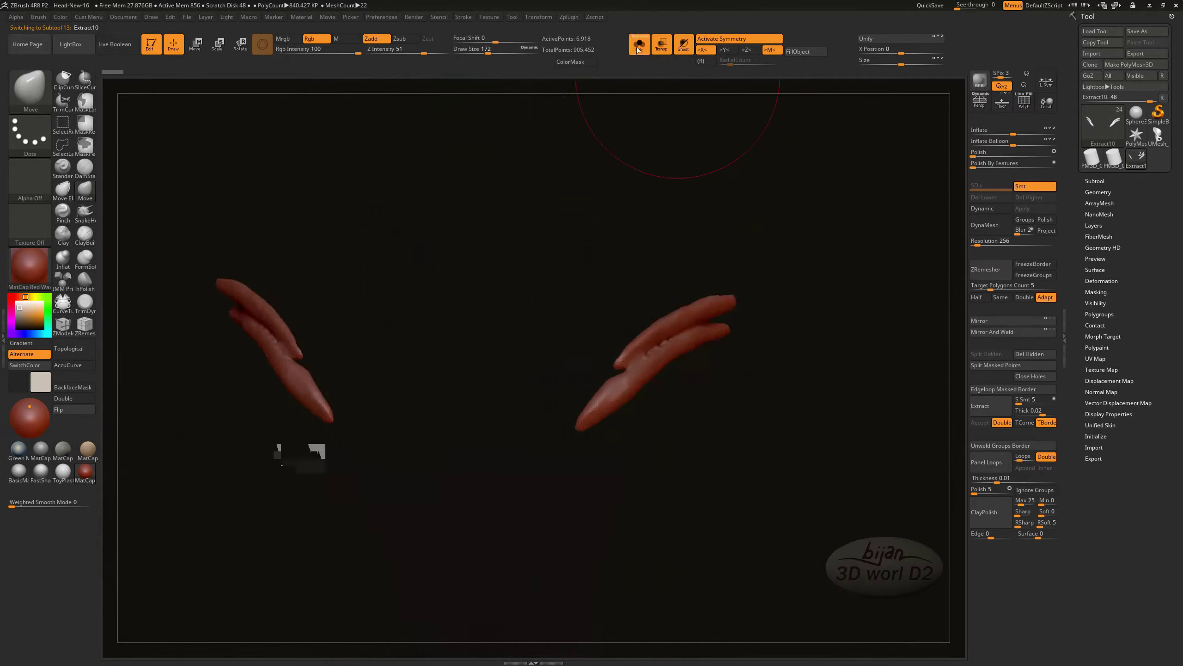
# - Trim part of the isolated Extract10 strips with a lasso cutting brush
pyautogui.moveTo(673, 121)
pyautogui.mouseDown()
pyautogui.moveTo(634, 344)
pyautogui.moveTo(681, 449)
pyautogui.mouseUp()
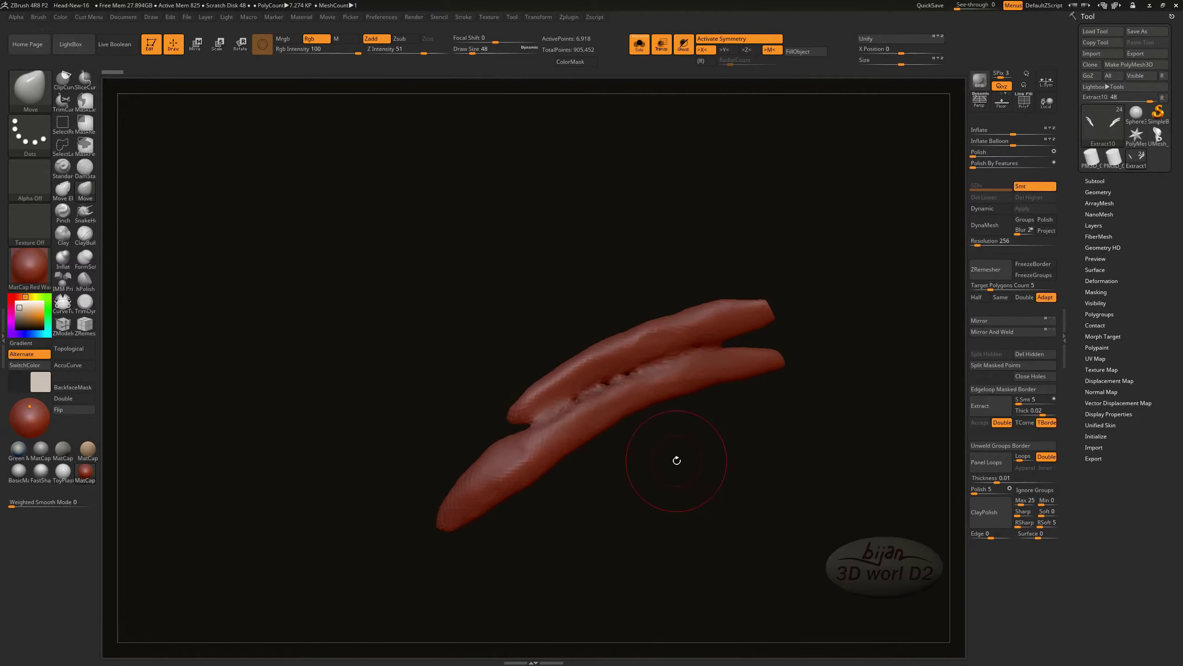
pyautogui.click(29, 89)
pyautogui.click(620, 140)
pyautogui.moveTo(471, 329)
pyautogui.keyDown('ctrl'); pyautogui.keyDown('shift'); pyautogui.mouseDown()
pyautogui.moveTo(490, 413)
pyautogui.moveTo(518, 410)
pyautogui.moveTo(712, 486)
pyautogui.mouseUp(); pyautogui.keyUp('shift'); pyautogui.keyUp('ctrl')
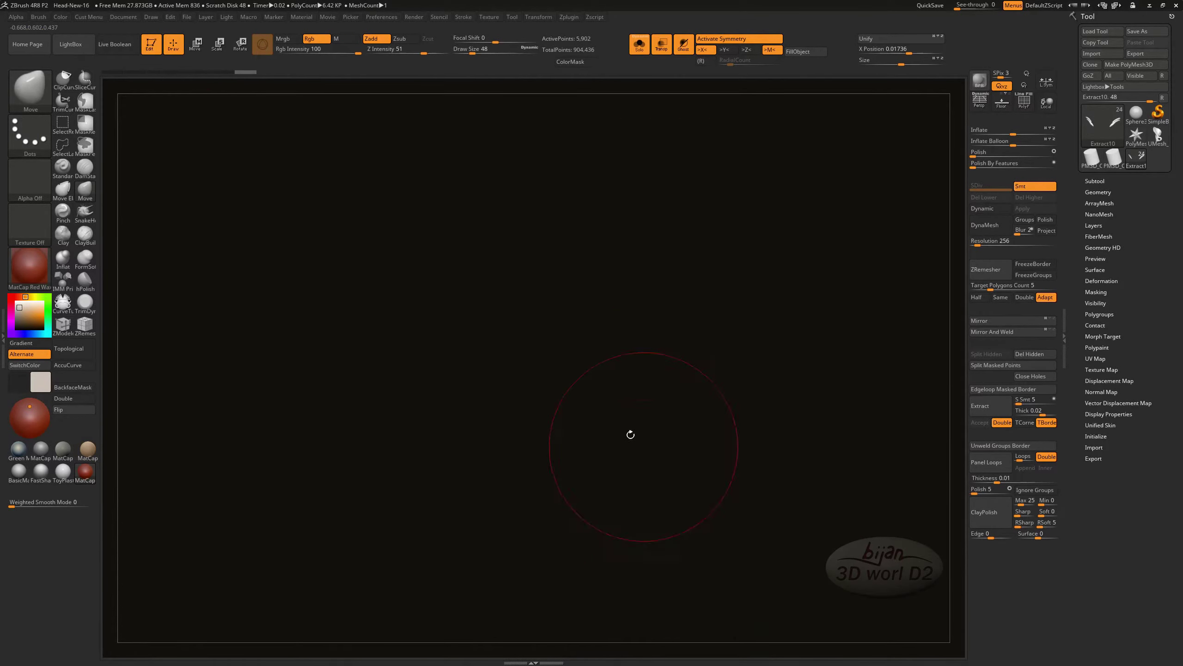
pyautogui.moveTo(628, 431); pyautogui.dragTo(837, 323)
pyautogui.moveTo(925, 330)
pyautogui.mouseDown()
pyautogui.moveTo(805, 416)
pyautogui.moveTo(705, 378)
pyautogui.moveTo(959, 154)
pyautogui.moveTo(885, 280)
pyautogui.moveTo(824, 338)
pyautogui.mouseUp()
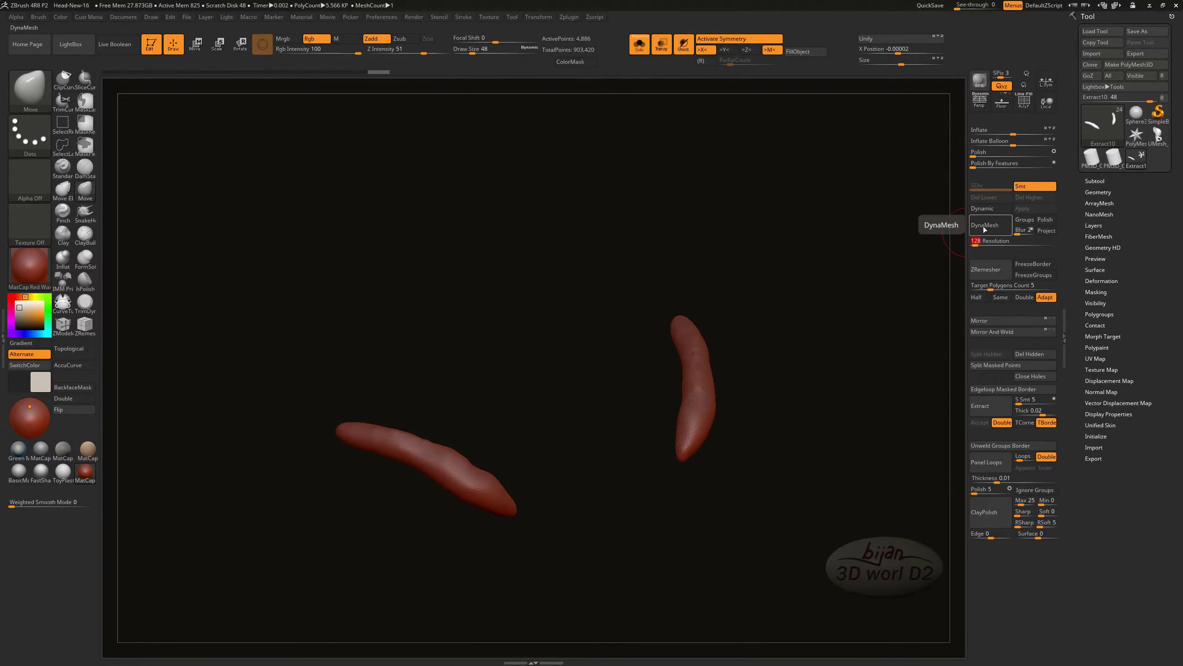
pyautogui.keyDown('shift'); pyautogui.moveTo(704, 402); pyautogui.dragTo(86, 266); pyautogui.keyUp('shift')
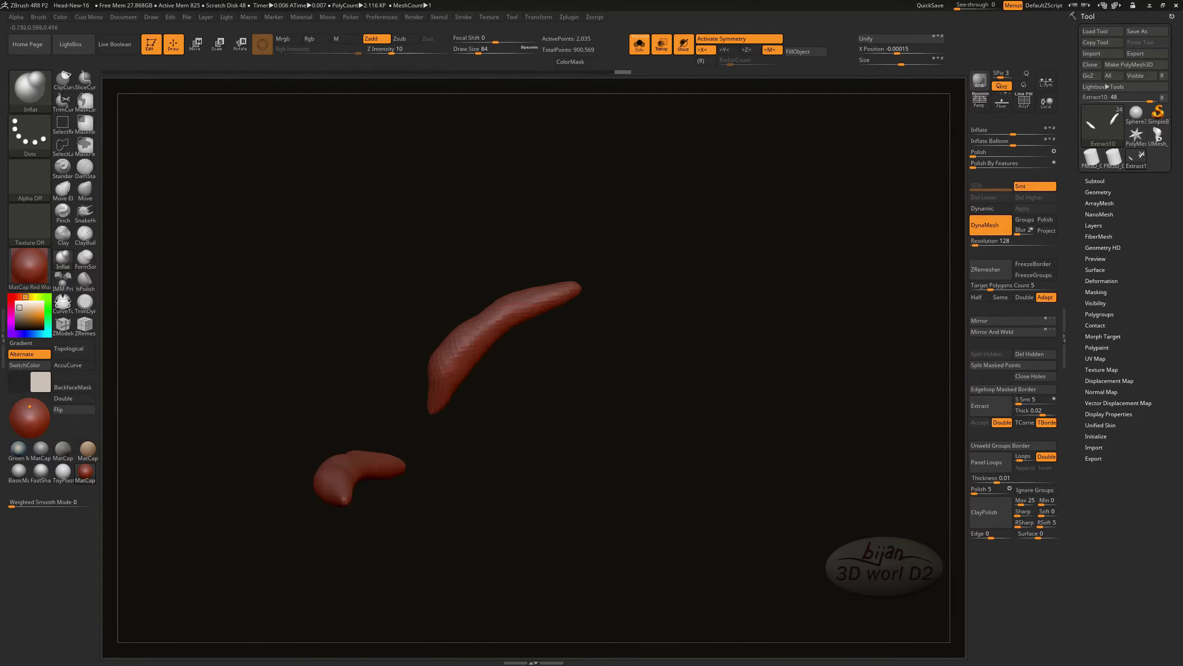
pyautogui.moveTo(638, 386)
pyautogui.mouseDown()
pyautogui.moveTo(634, 357)
pyautogui.moveTo(483, 403)
pyautogui.moveTo(642, 422)
pyautogui.mouseUp()
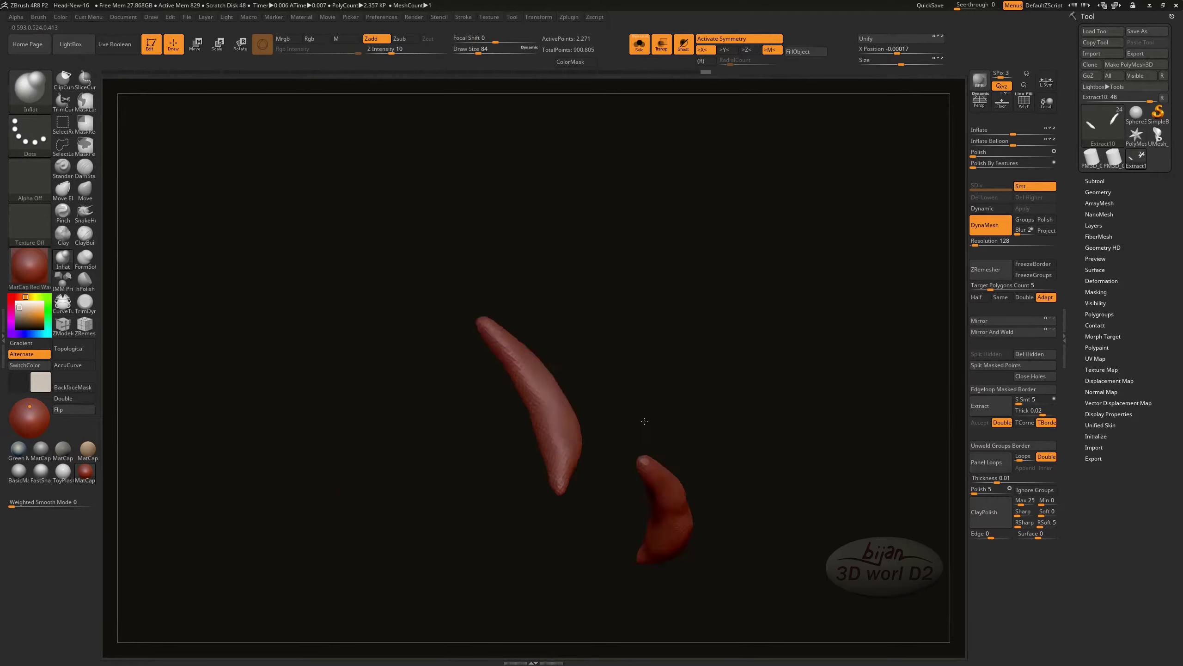
# - Return to the full see-through figure and select the PM3D_Sphere3D1_2 shoulder-blade piece
pyautogui.moveTo(814, 351); pyautogui.dragTo(807, 450)
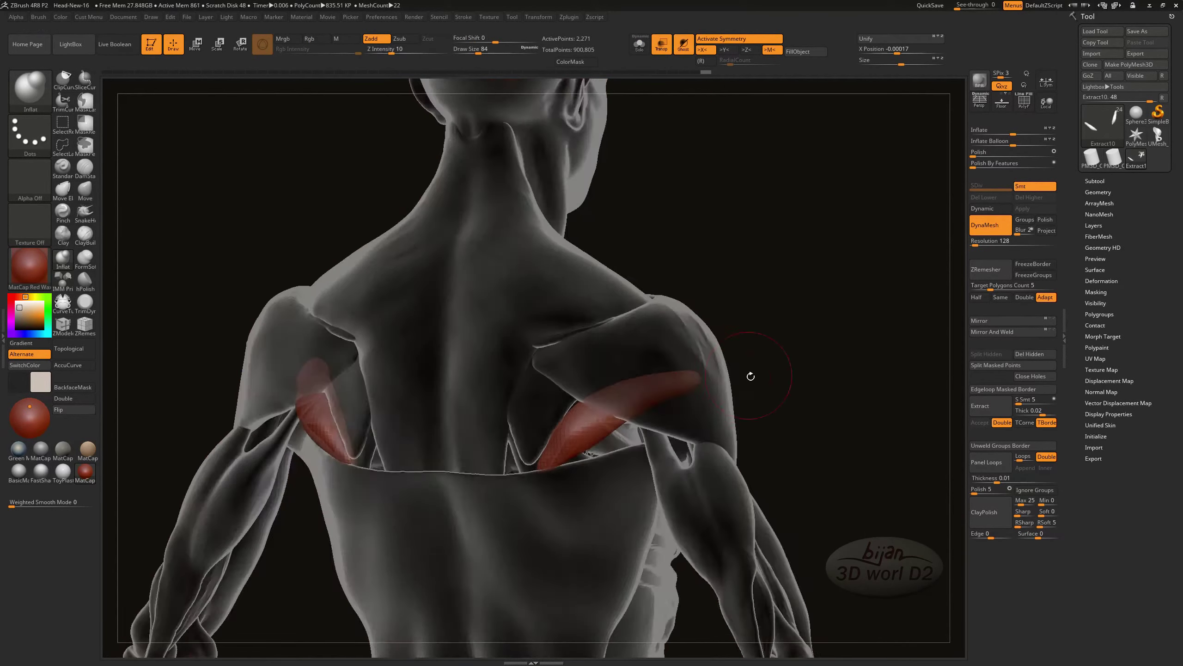
pyautogui.moveTo(750, 375); pyautogui.dragTo(657, 389)
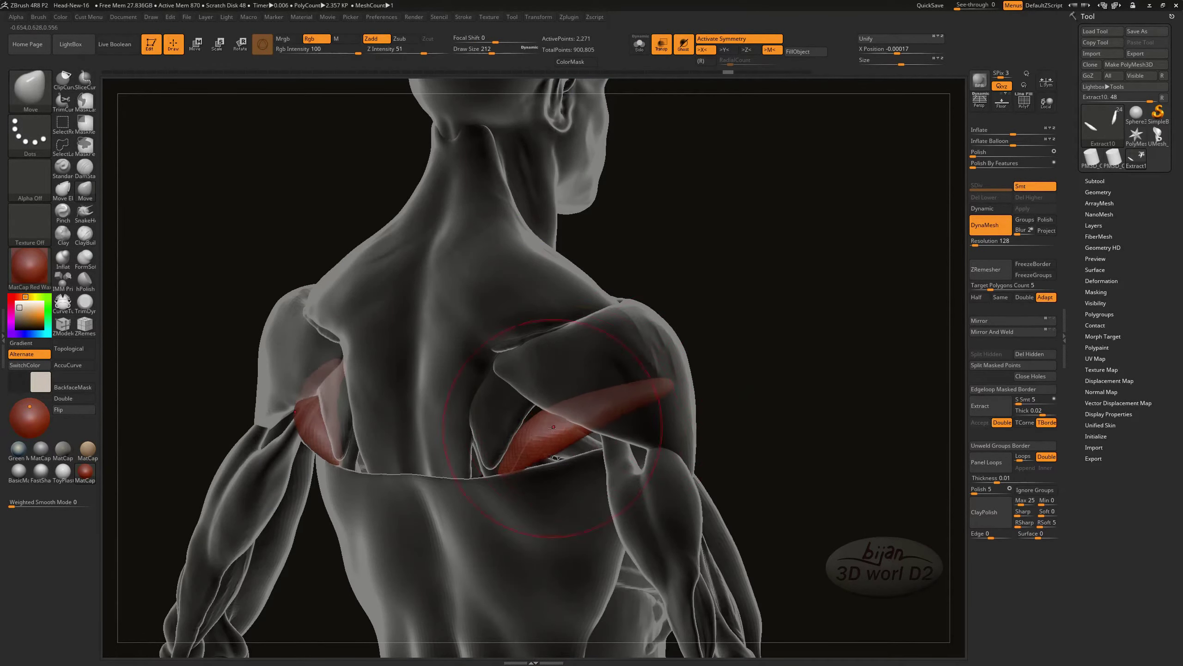
pyautogui.moveTo(559, 443); pyautogui.dragTo(602, 454)
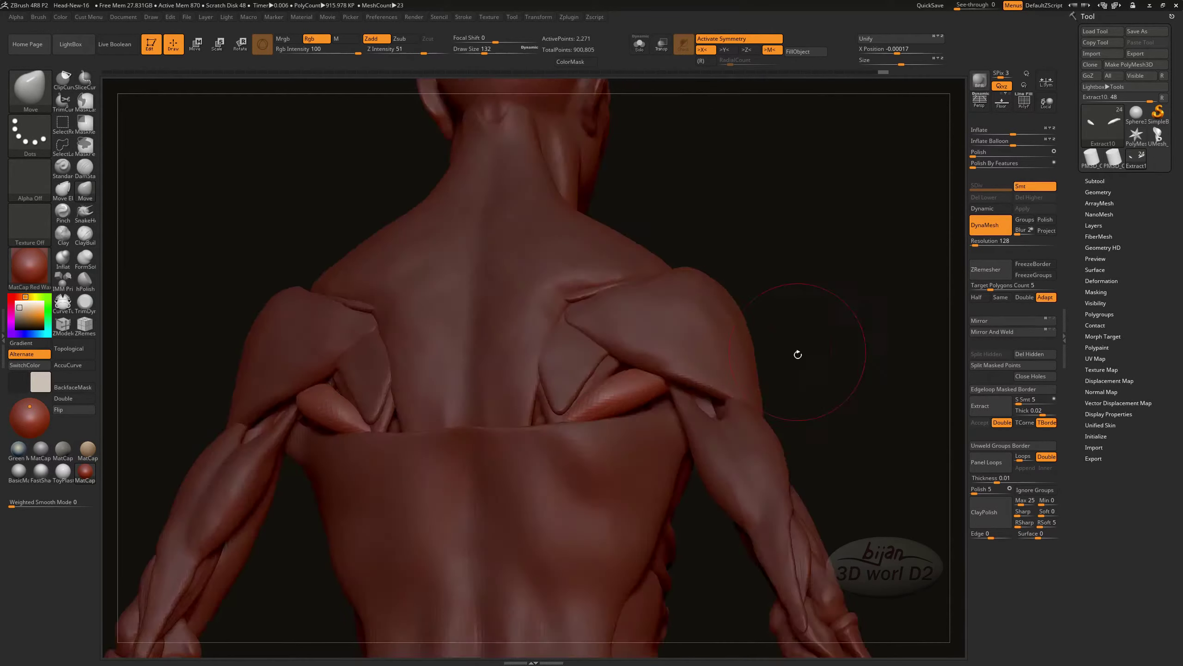
pyautogui.moveTo(803, 392)
pyautogui.mouseDown()
pyautogui.moveTo(444, 462)
pyautogui.moveTo(842, 364)
pyautogui.mouseUp()
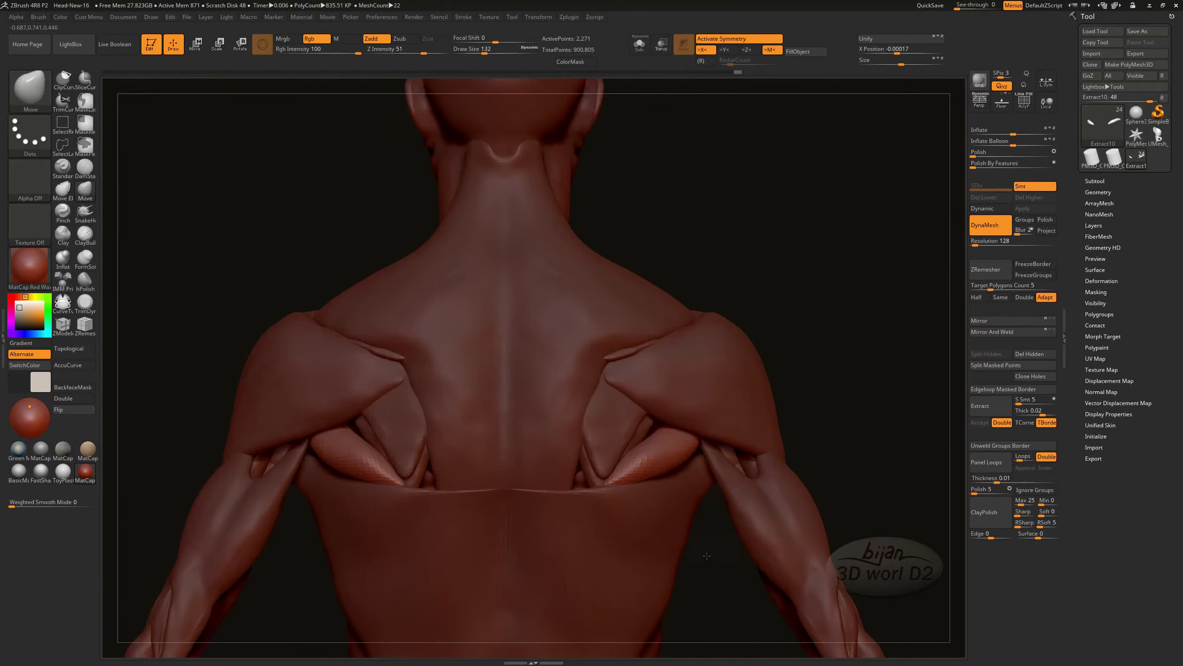
pyautogui.moveTo(865, 313); pyautogui.dragTo(697, 362)
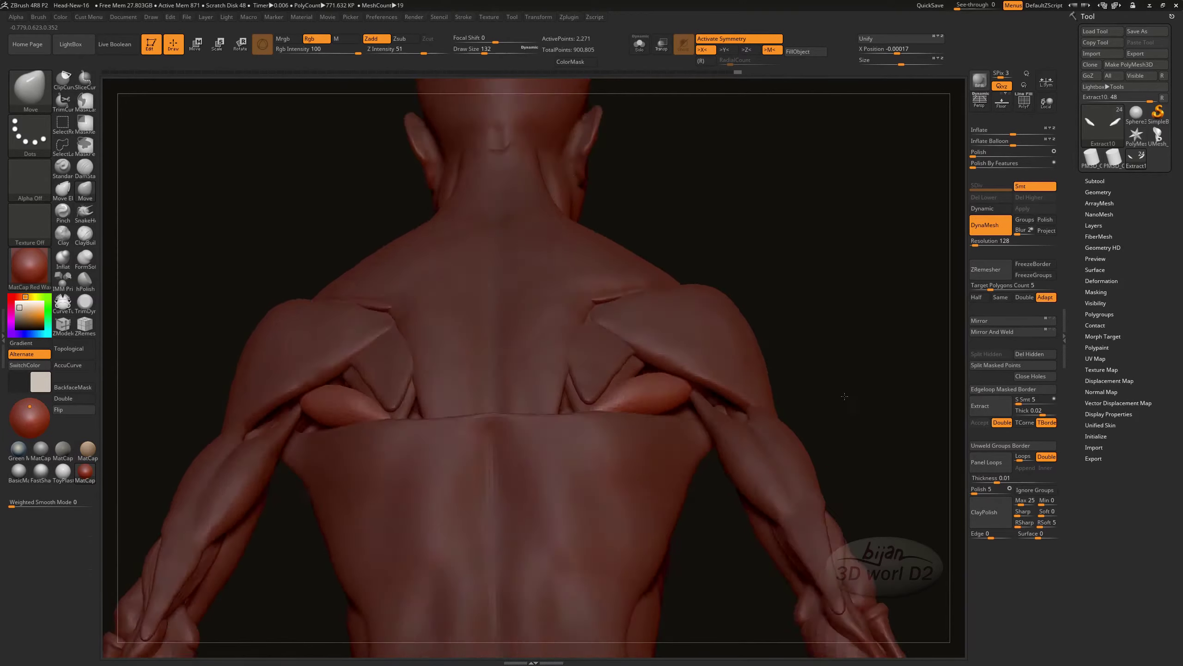
pyautogui.keyDown('alt'); pyautogui.click(696, 375); pyautogui.keyUp('alt')
pyautogui.moveTo(781, 343)
pyautogui.mouseDown()
pyautogui.moveTo(696, 375)
pyautogui.moveTo(844, 399)
pyautogui.mouseUp()
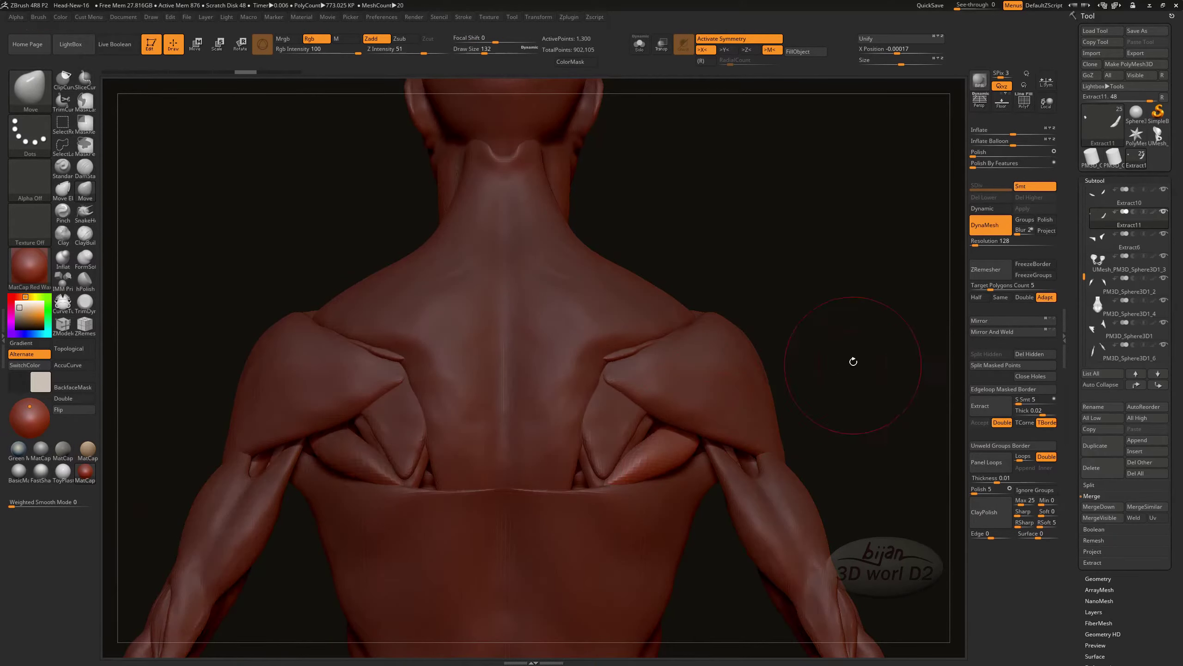
# - Delete the Extract11 subtool and append a Sphere3D as a new piece
pyautogui.moveTo(851, 356); pyautogui.dragTo(902, 321)
pyautogui.click(1088, 470)
pyautogui.click(1017, 486)
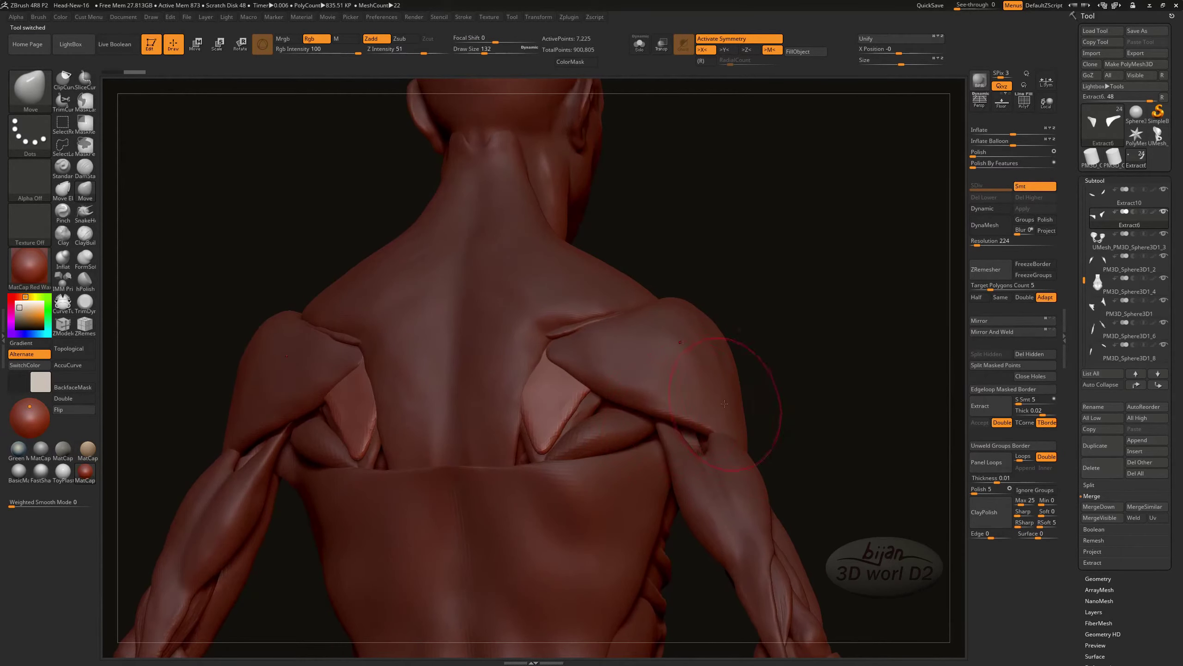
pyautogui.click(1146, 440)
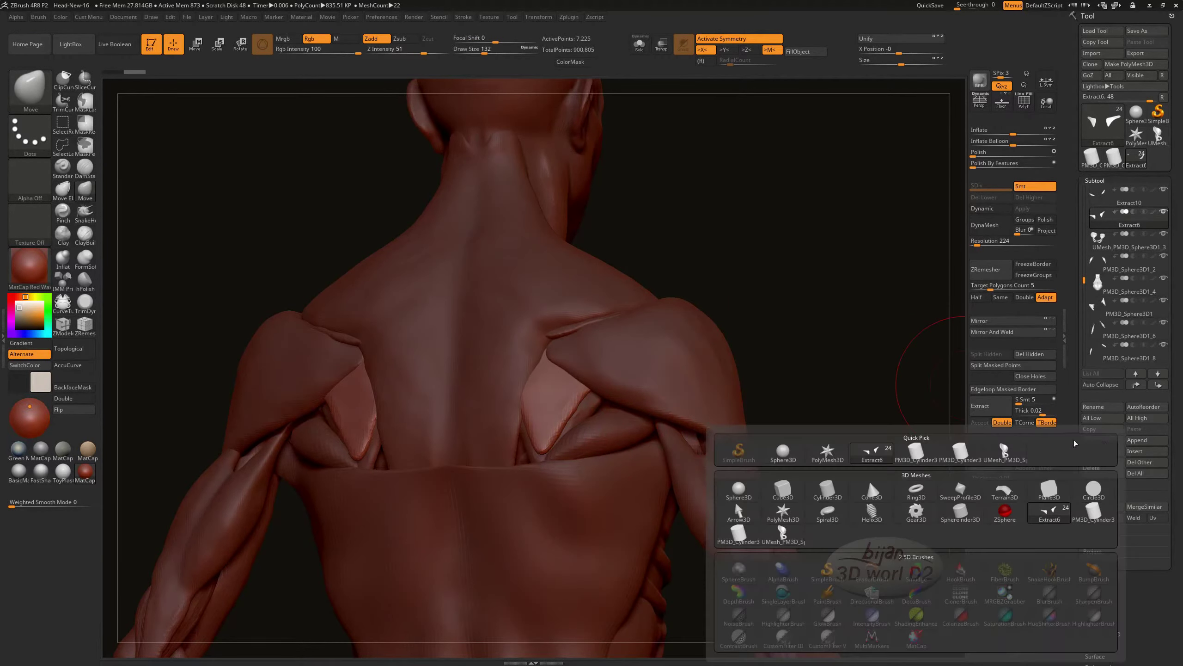
pyautogui.click(787, 451)
# - Shrink the sphere with symmetry off, DynaMesh it, and stretch it into an elongated muscle
pyautogui.press('w')
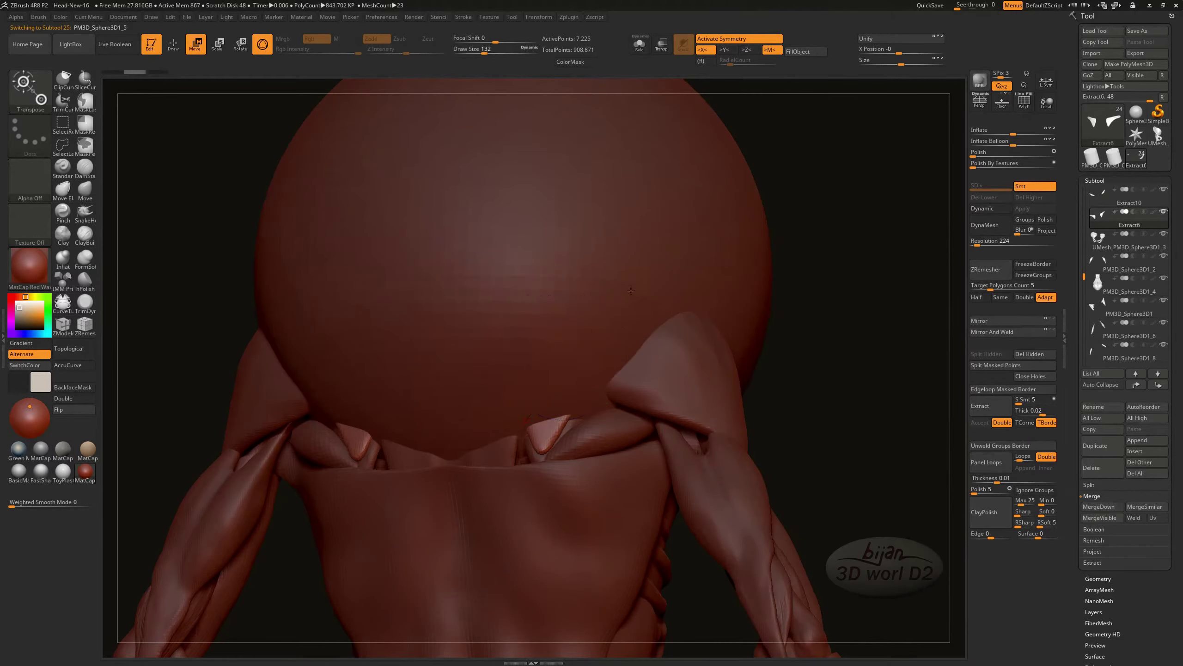
pyautogui.press('x')
pyautogui.moveTo(631, 291)
pyautogui.mouseDown()
pyautogui.moveTo(528, 259)
pyautogui.moveTo(681, 295)
pyautogui.mouseUp()
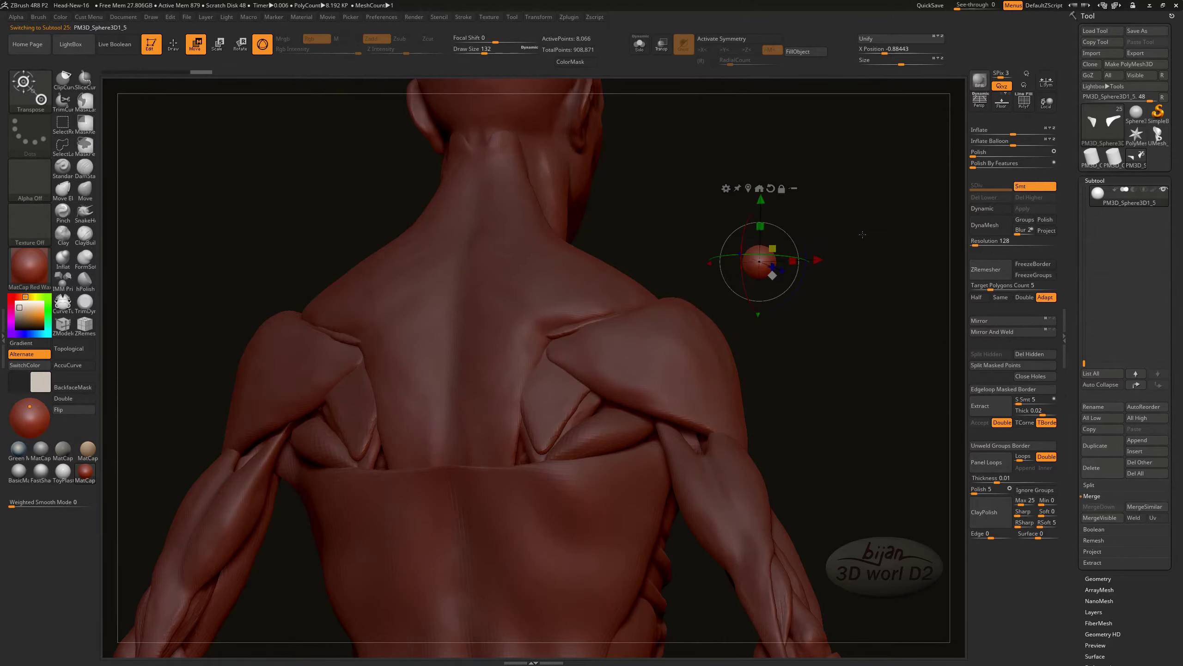
pyautogui.moveTo(940, 270); pyautogui.dragTo(932, 268)
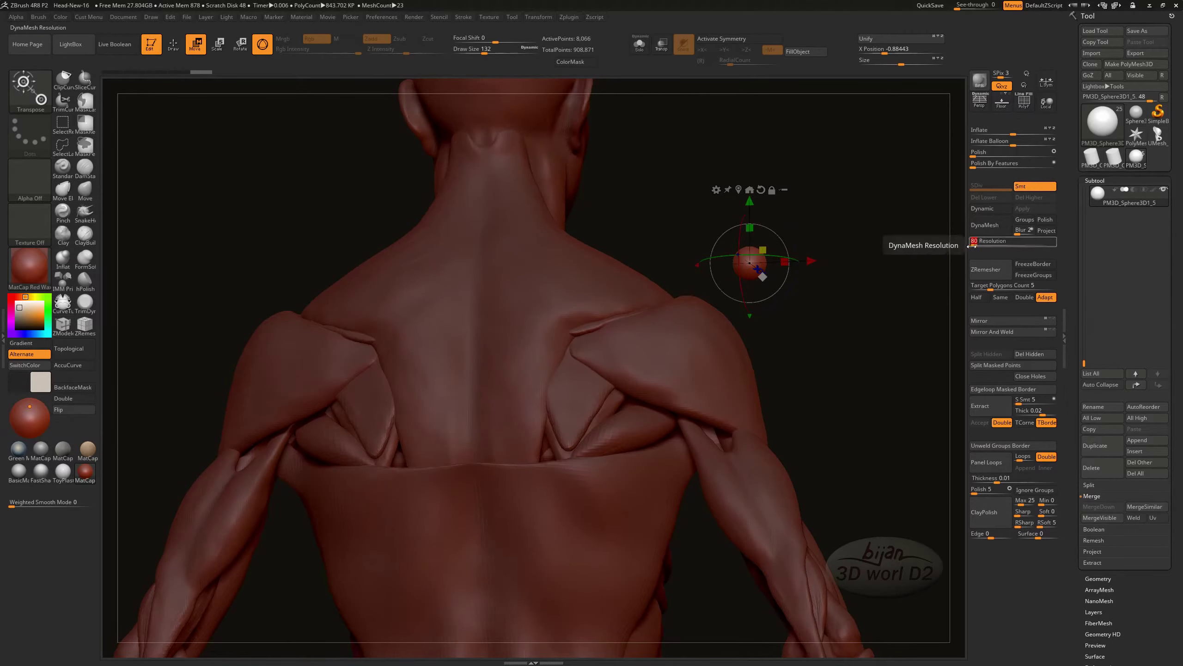
pyautogui.click(985, 224)
pyautogui.press('q')
pyautogui.moveTo(747, 269); pyautogui.dragTo(744, 273)
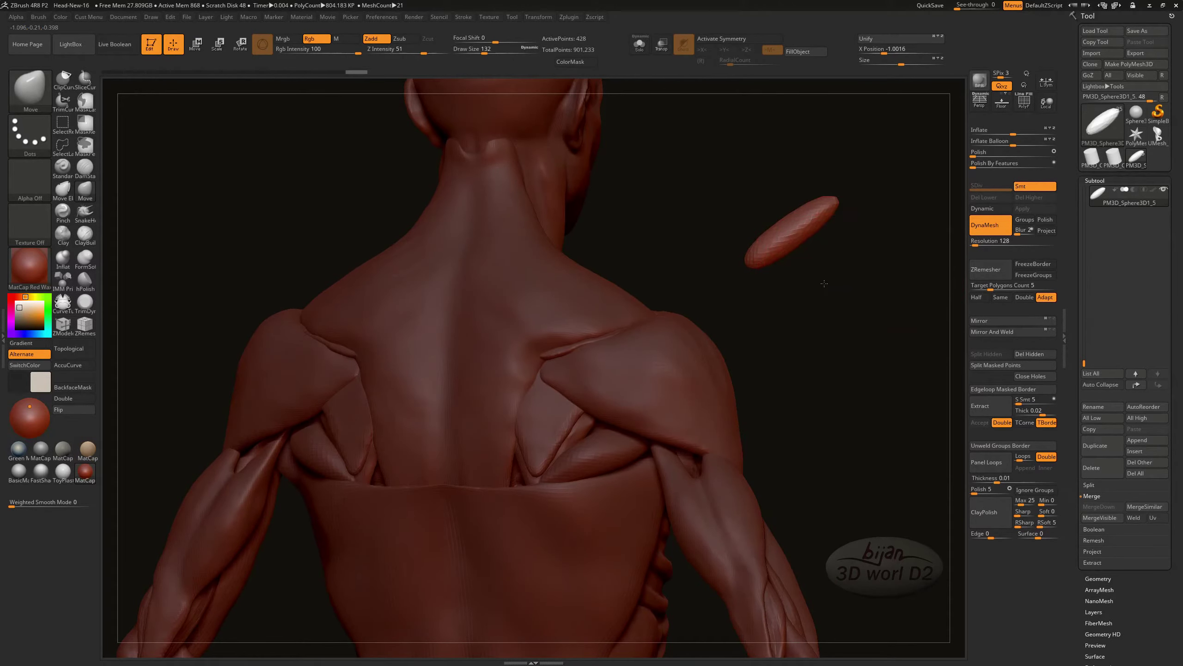
# - Move and rotate the elongated piece down beneath the shoulder blade
pyautogui.moveTo(824, 283); pyautogui.dragTo(826, 294)
pyautogui.moveTo(833, 204)
pyautogui.mouseDown()
pyautogui.moveTo(803, 238)
pyautogui.moveTo(779, 374)
pyautogui.mouseUp()
pyautogui.press('w')
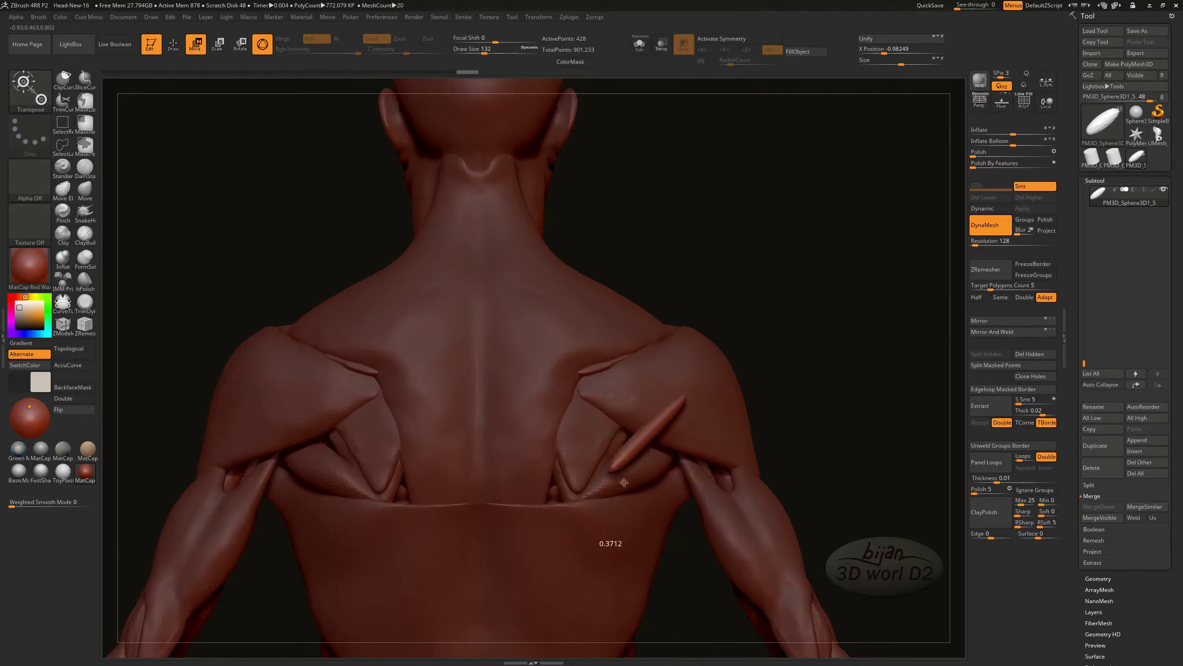
pyautogui.moveTo(653, 420); pyautogui.dragTo(620, 501)
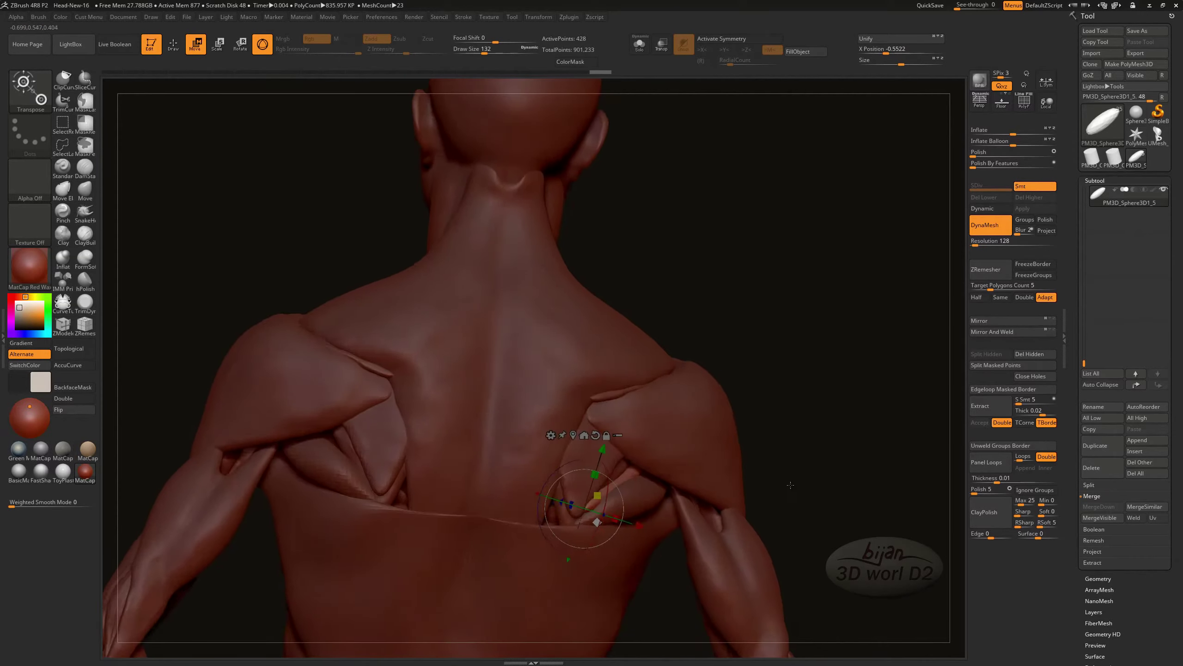
pyautogui.moveTo(601, 517); pyautogui.dragTo(598, 488)
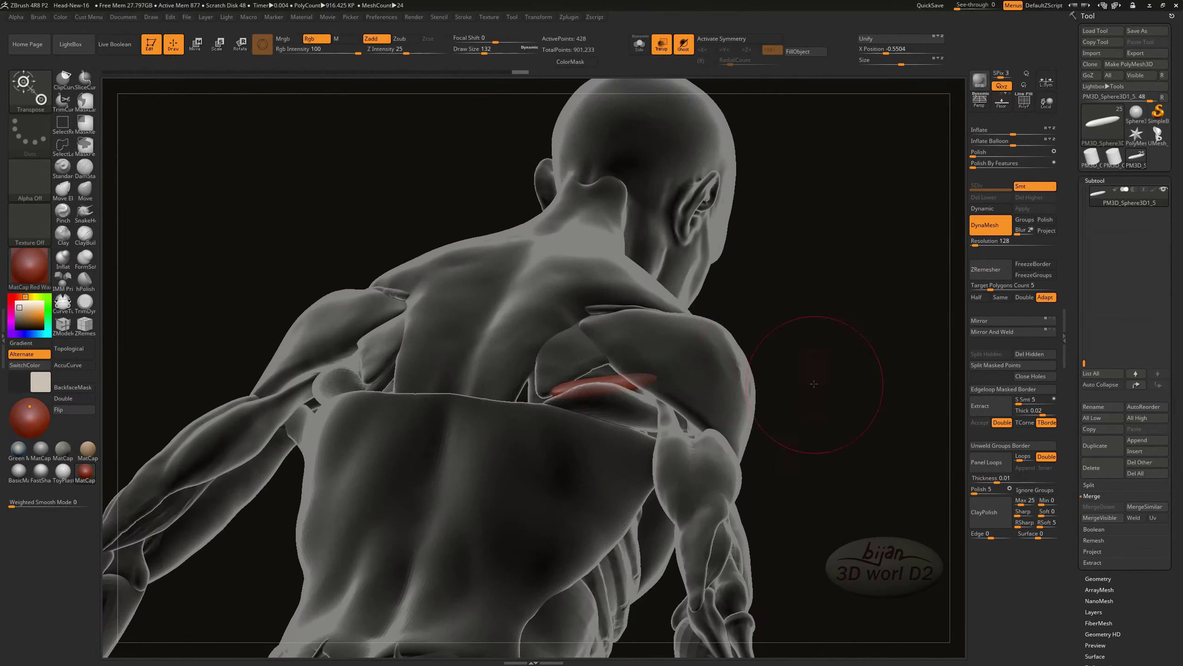
# - Mirror And Weld the piece to the other side, then select the Extract6 shoulder-blade pieces
pyautogui.moveTo(814, 383); pyautogui.dragTo(682, 422)
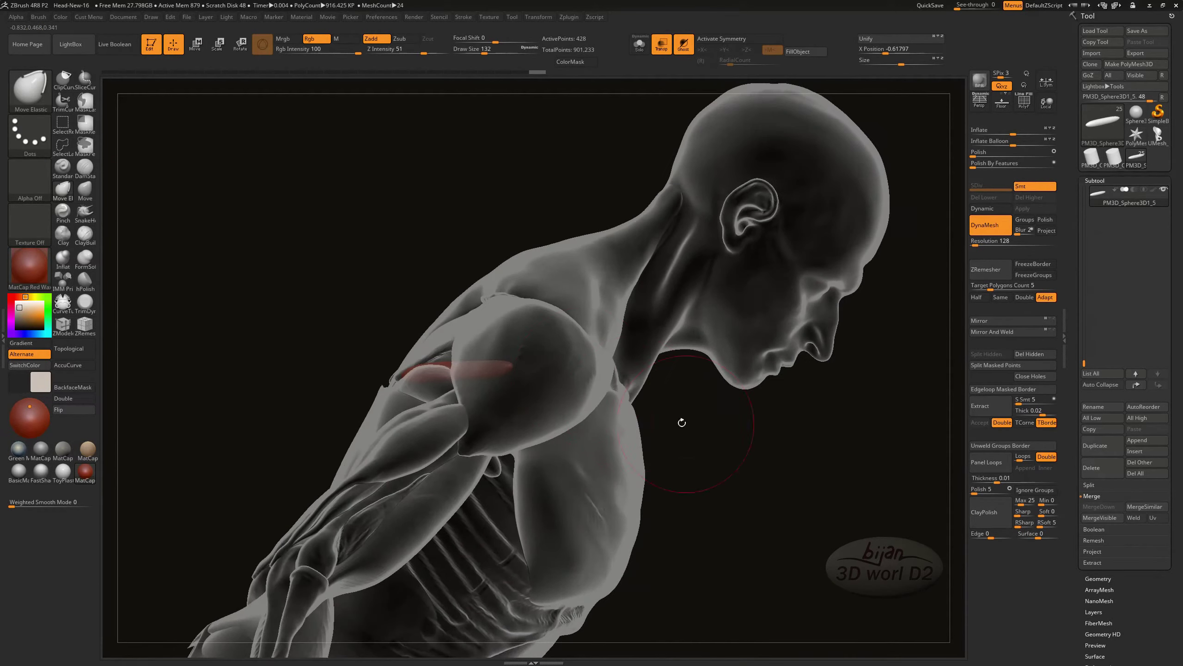
pyautogui.moveTo(523, 385); pyautogui.dragTo(732, 587)
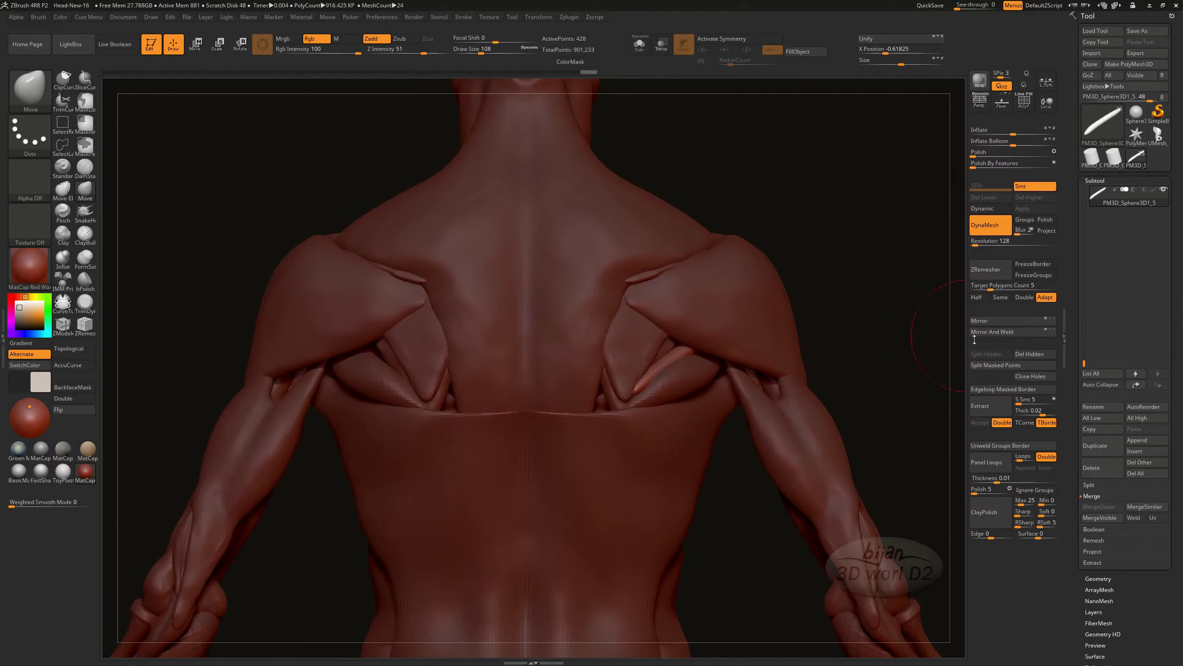
pyautogui.click(976, 334)
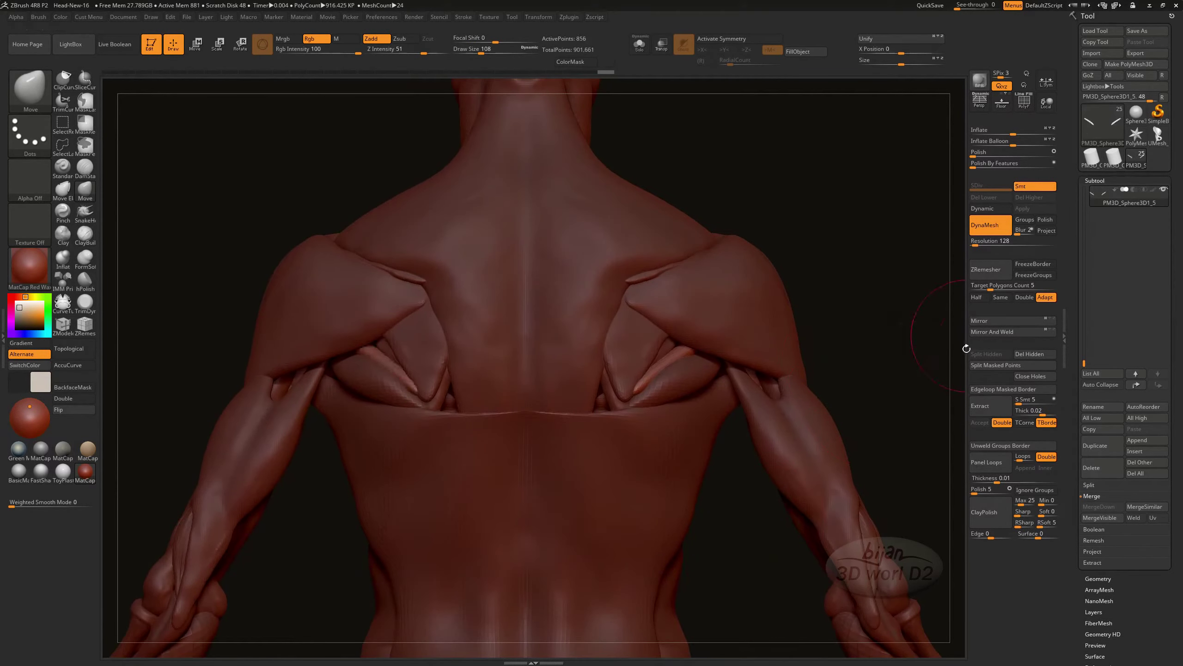
pyautogui.keyDown('alt'); pyautogui.click(638, 357); pyautogui.keyUp('alt')
# - Turn Solo off and return the whole body to solid, opaque display
pyautogui.click(639, 45)
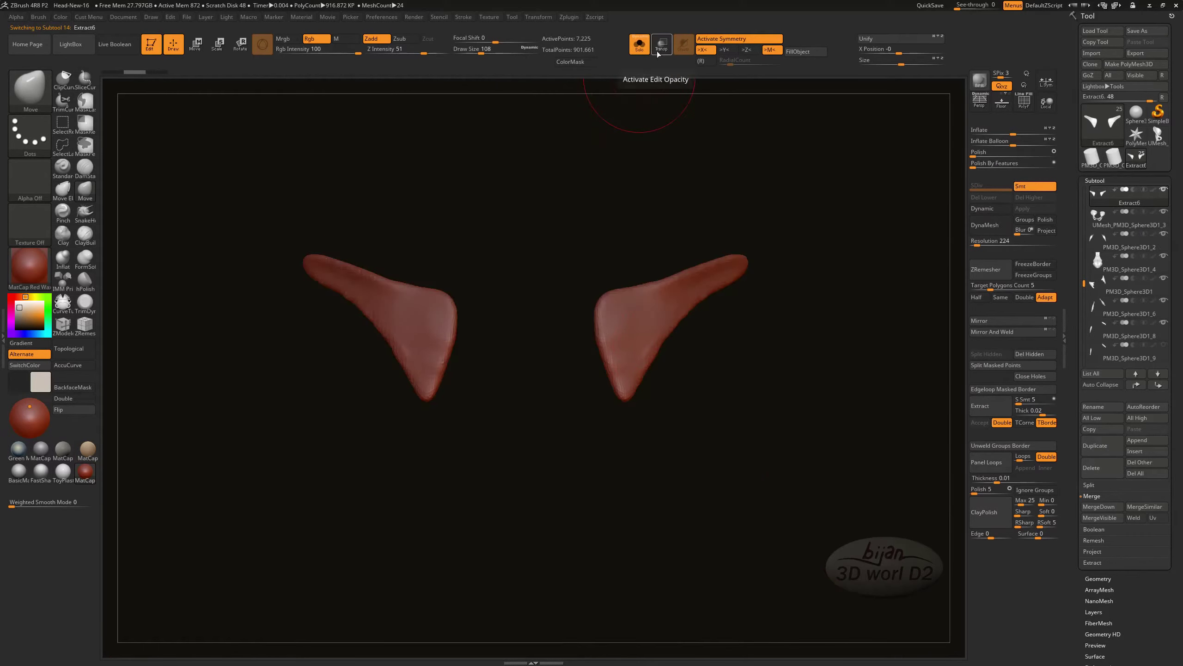
pyautogui.click(646, 50)
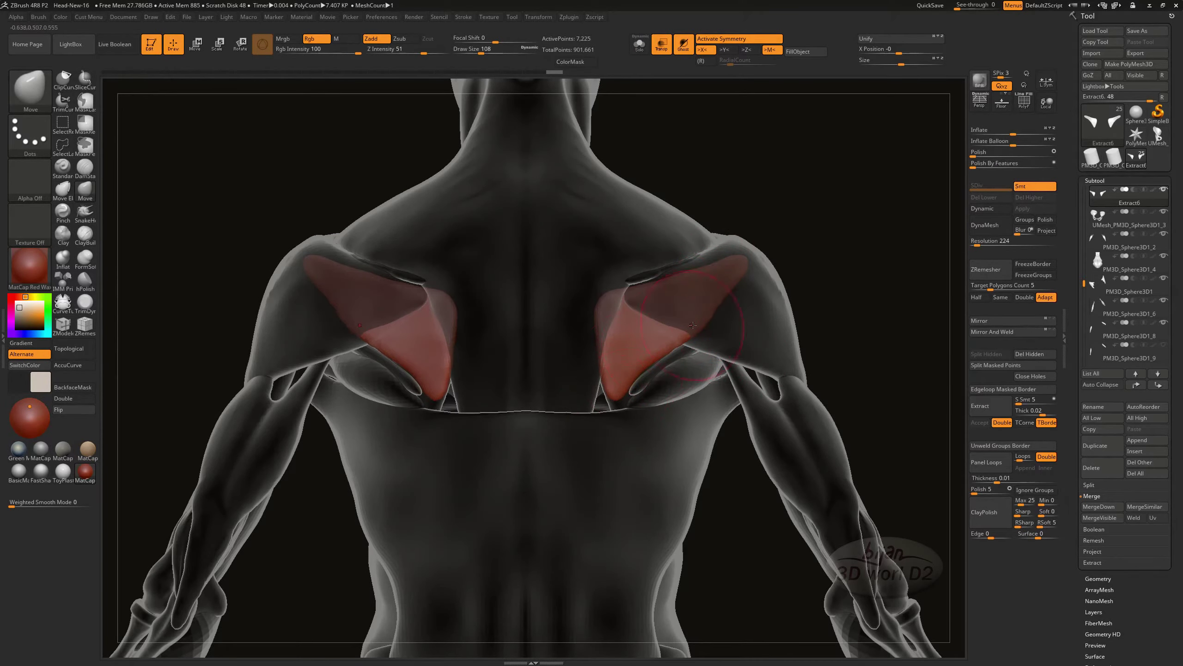
pyautogui.moveTo(844, 318); pyautogui.dragTo(774, 286)
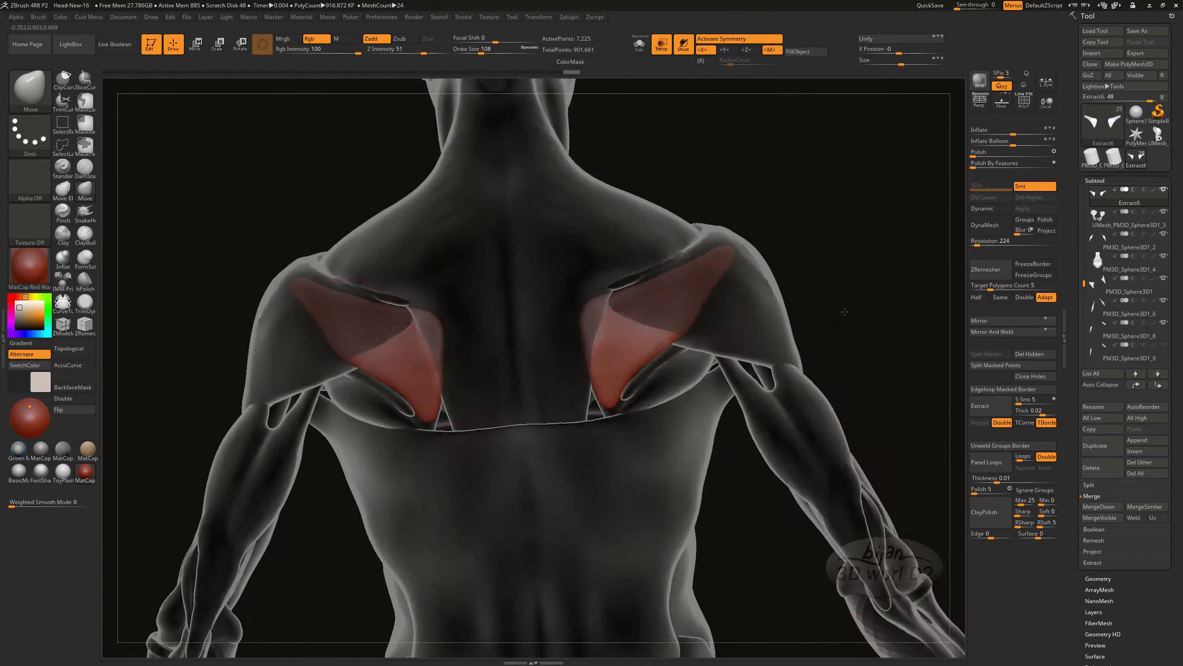
pyautogui.hotkey('ctrl', 'shift', 't')
pyautogui.moveTo(832, 325); pyautogui.dragTo(783, 322)
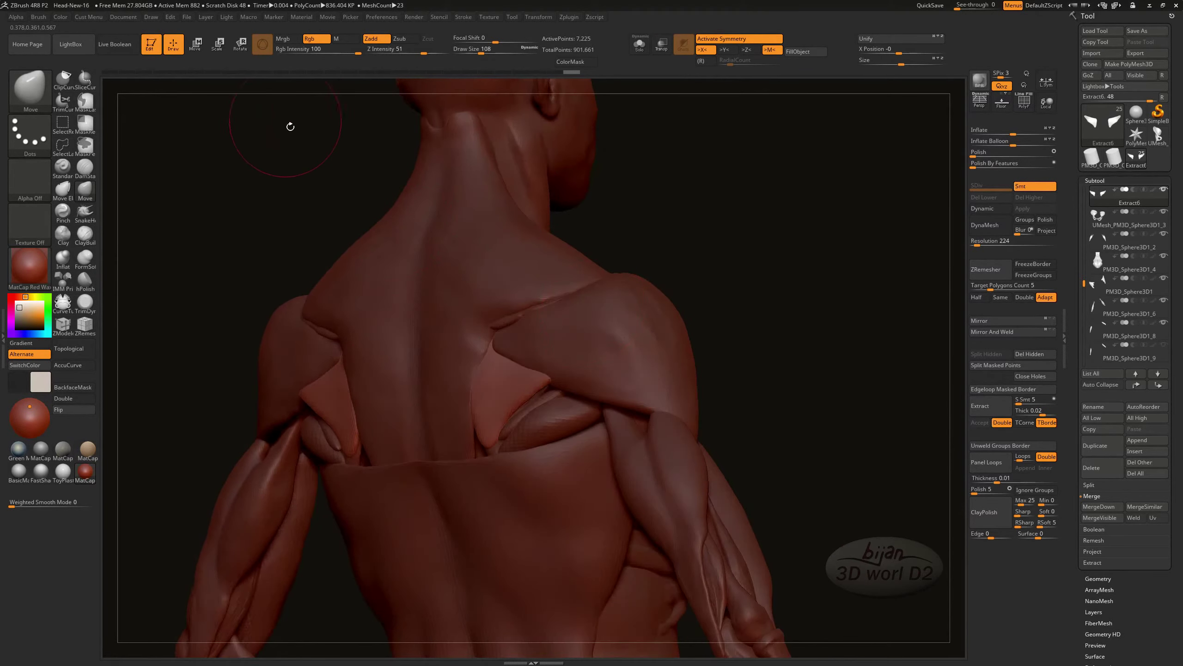
# - Sculpt freehand ClayBuildup strokes over the shoulder-blade muscle pieces
pyautogui.moveTo(728, 365); pyautogui.dragTo(627, 302)
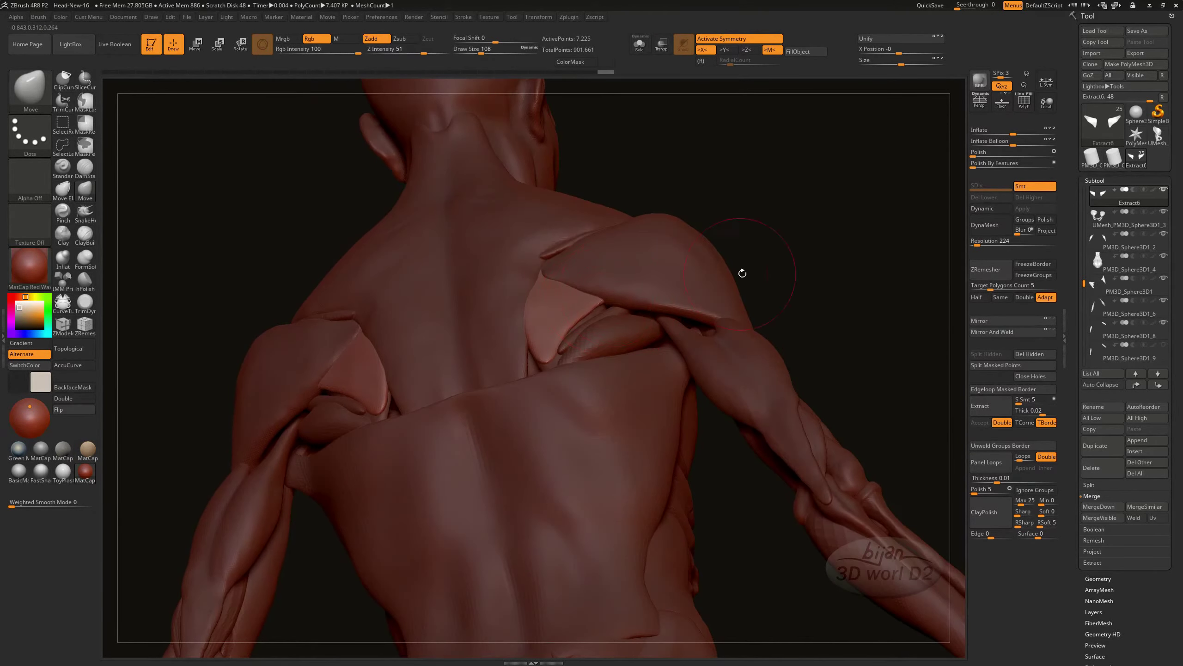
pyautogui.moveTo(742, 273); pyautogui.dragTo(604, 404)
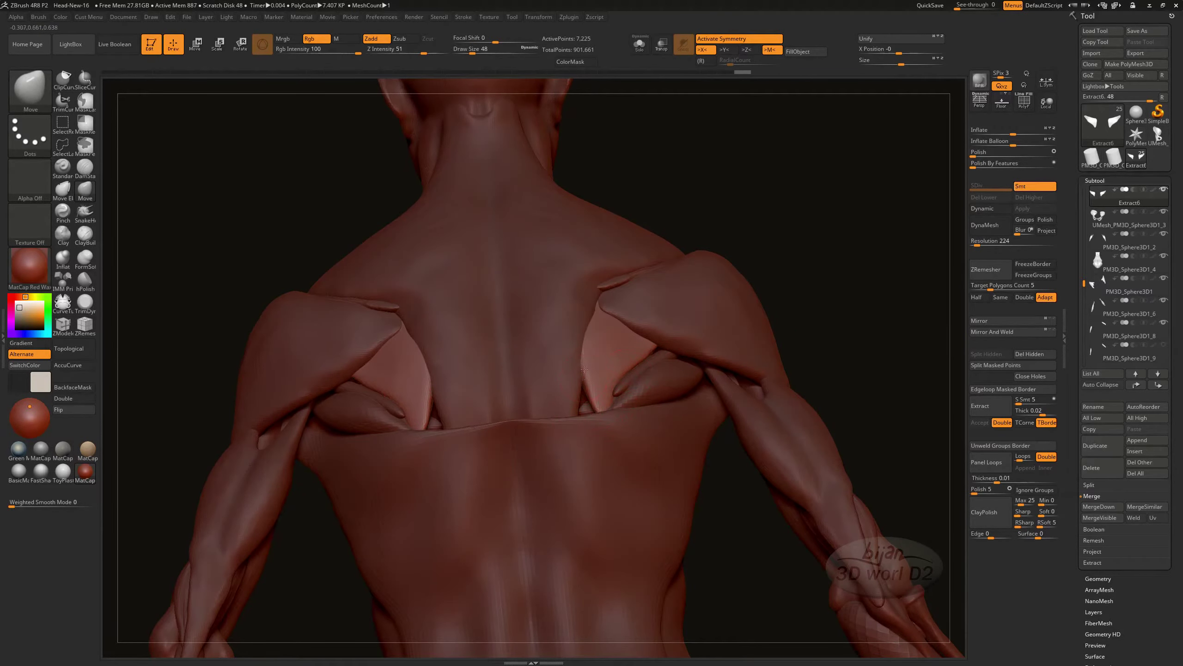
pyautogui.moveTo(585, 368); pyautogui.dragTo(809, 347)
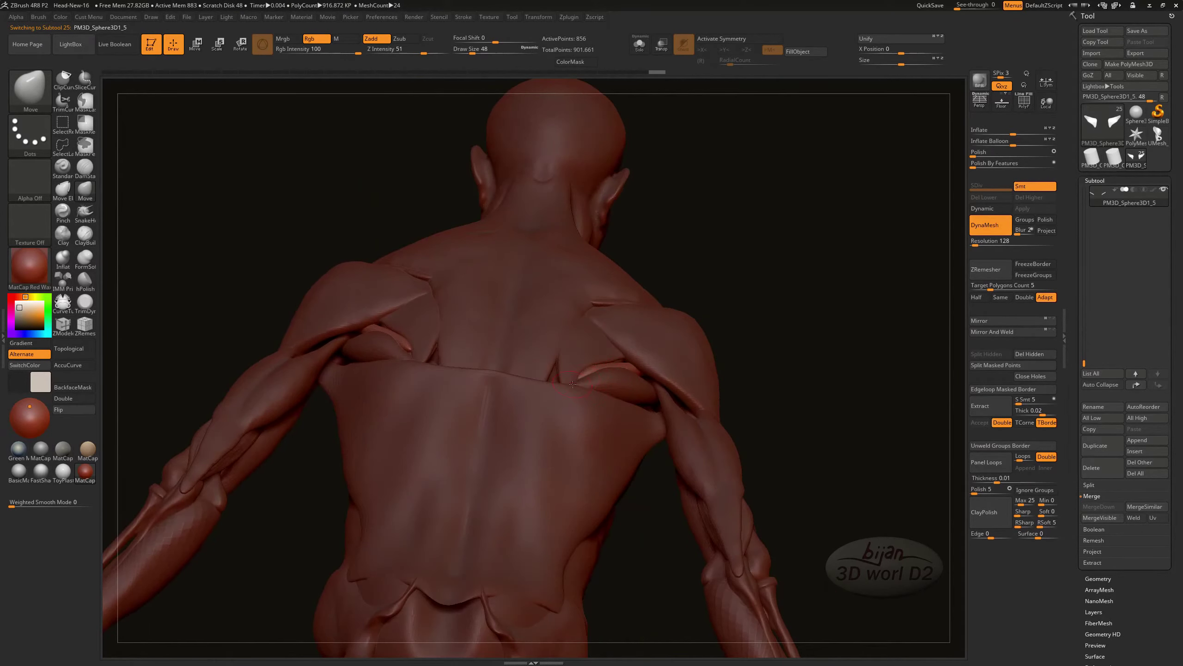
pyautogui.moveTo(572, 384); pyautogui.dragTo(545, 448)
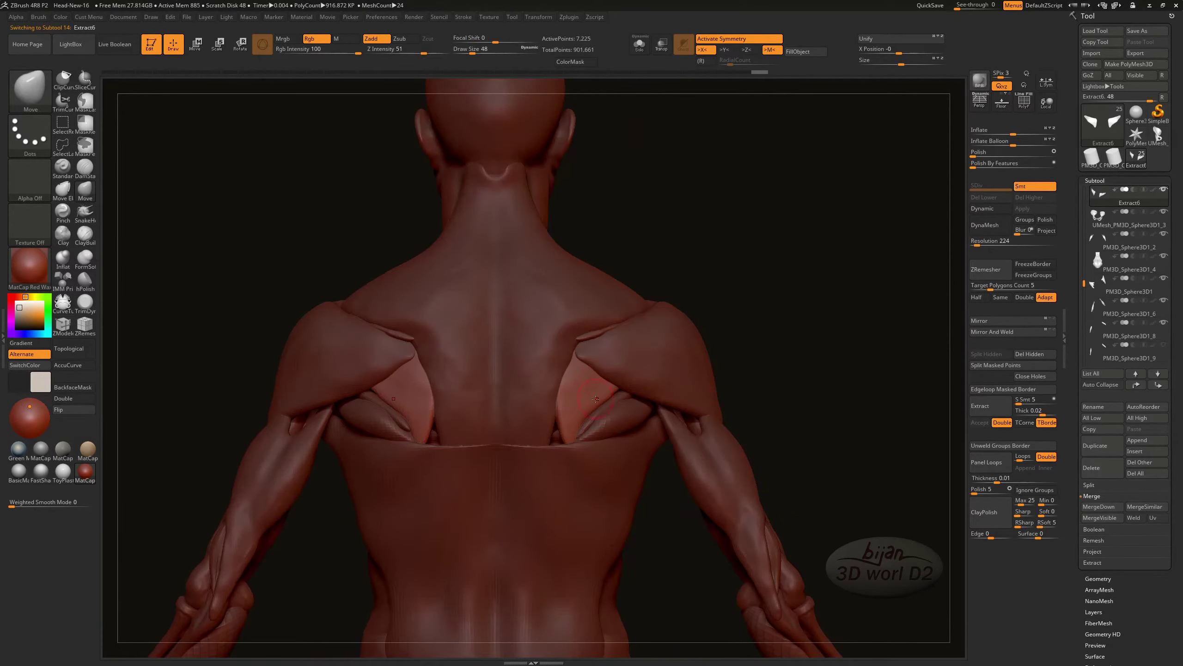
pyautogui.press('b')
pyautogui.press('c')
pyautogui.press('b')
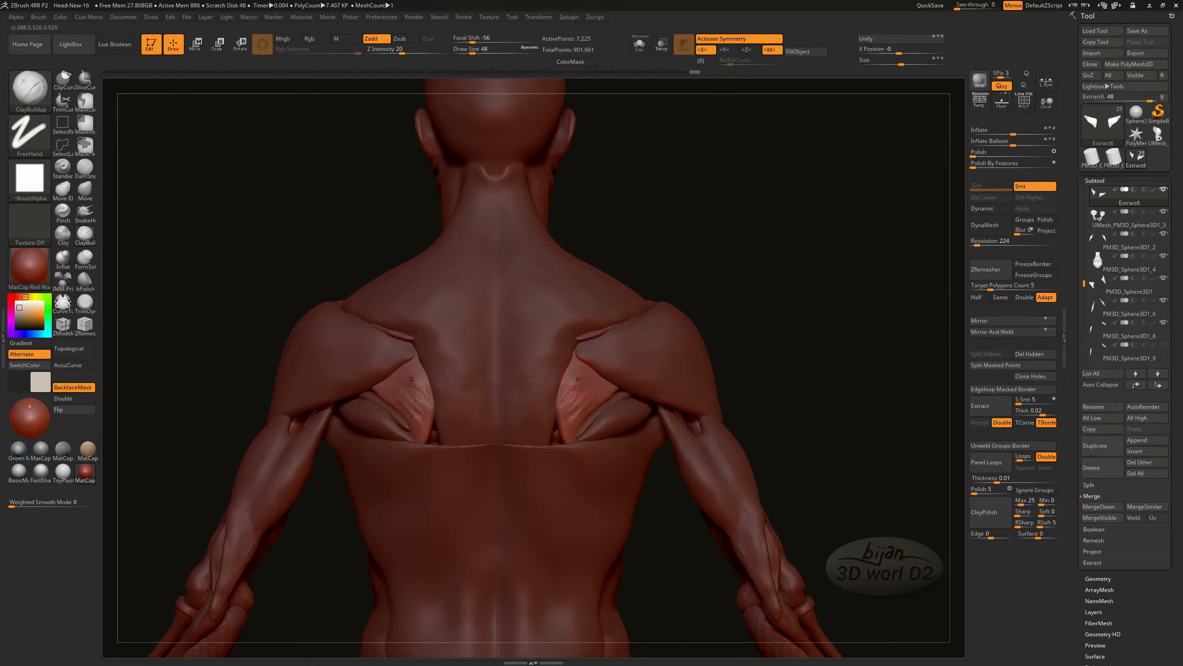
pyautogui.moveTo(579, 379); pyautogui.dragTo(794, 444)
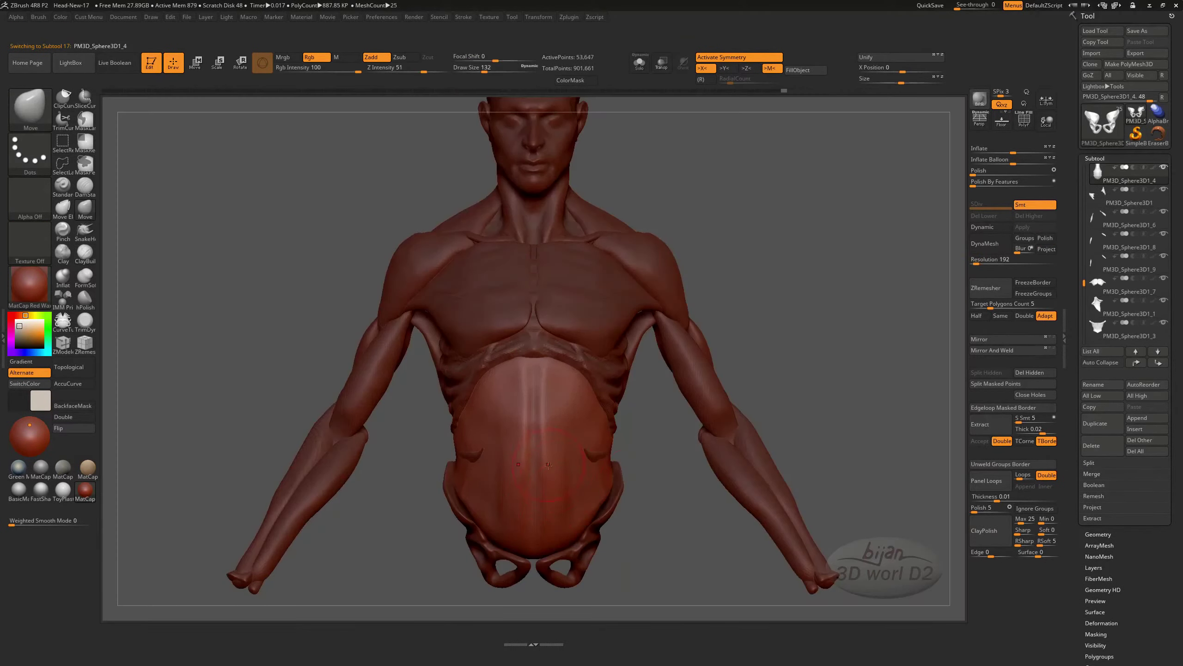
# - Mask a stripe down the middle of the abdomen and extract it as the new Extract2 subtool
pyautogui.moveTo(548, 465); pyautogui.dragTo(571, 470, button='right')
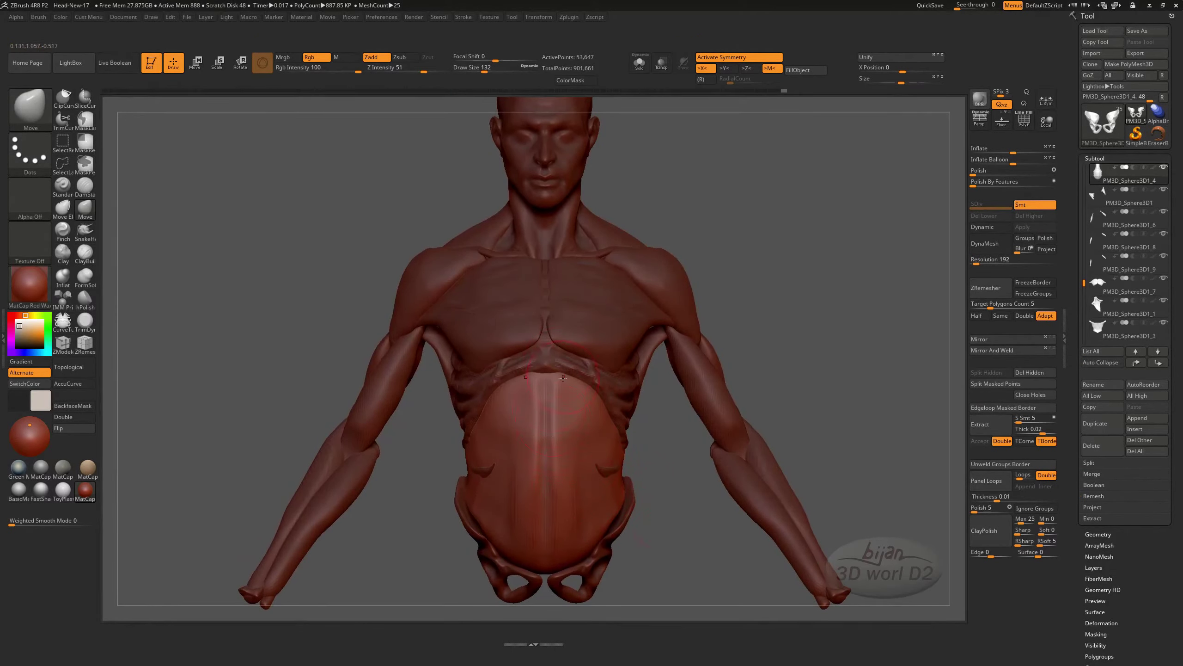
pyautogui.press('ctrl')
pyautogui.keyDown('ctrl'); pyautogui.moveTo(537, 411); pyautogui.dragTo(543, 562); pyautogui.keyUp('ctrl')
pyautogui.moveTo(675, 550)
pyautogui.mouseDown()
pyautogui.moveTo(675, 505)
pyautogui.moveTo(528, 391)
pyautogui.mouseUp()
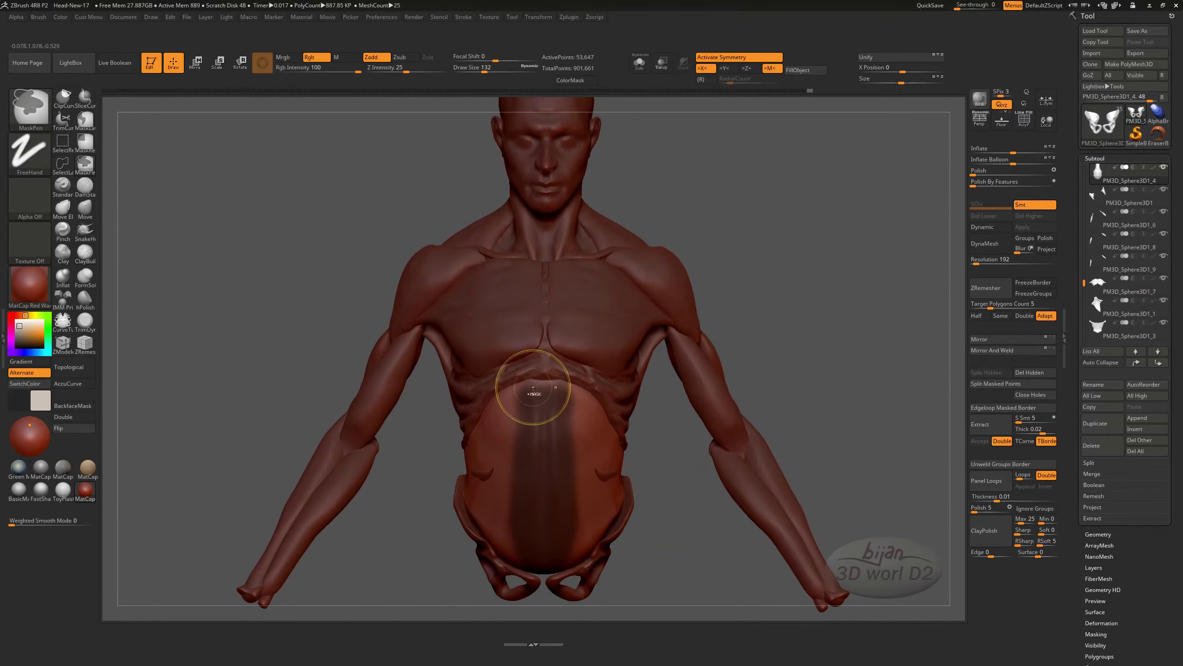
pyautogui.moveTo(687, 523)
pyautogui.mouseDown()
pyautogui.moveTo(674, 523)
pyautogui.moveTo(821, 476)
pyautogui.mouseUp()
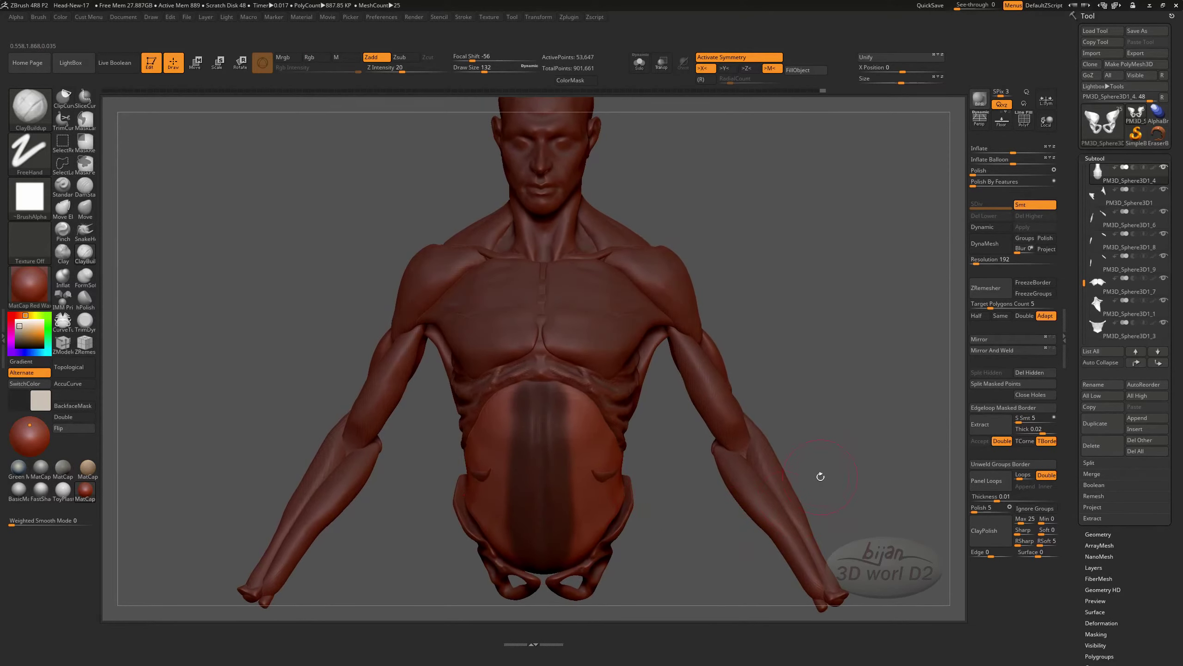
pyautogui.click(995, 418)
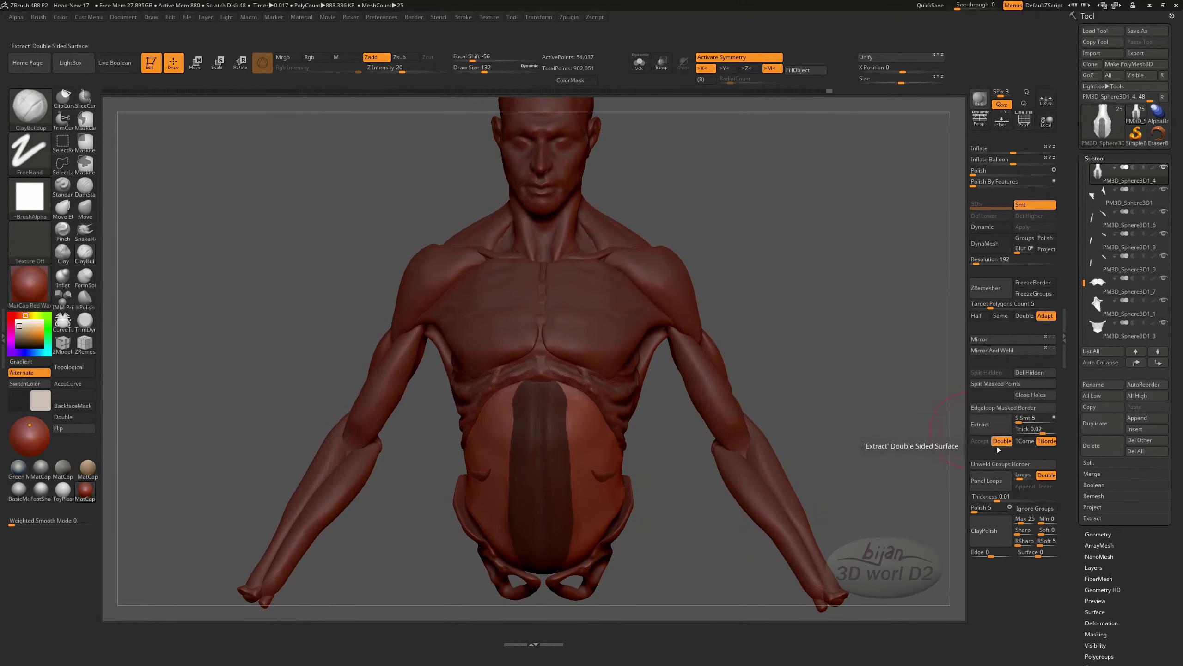
pyautogui.click(980, 441)
pyautogui.moveTo(916, 452)
pyautogui.mouseDown()
pyautogui.moveTo(940, 449)
pyautogui.moveTo(690, 539)
pyautogui.moveTo(824, 359)
pyautogui.moveTo(508, 445)
pyautogui.mouseUp()
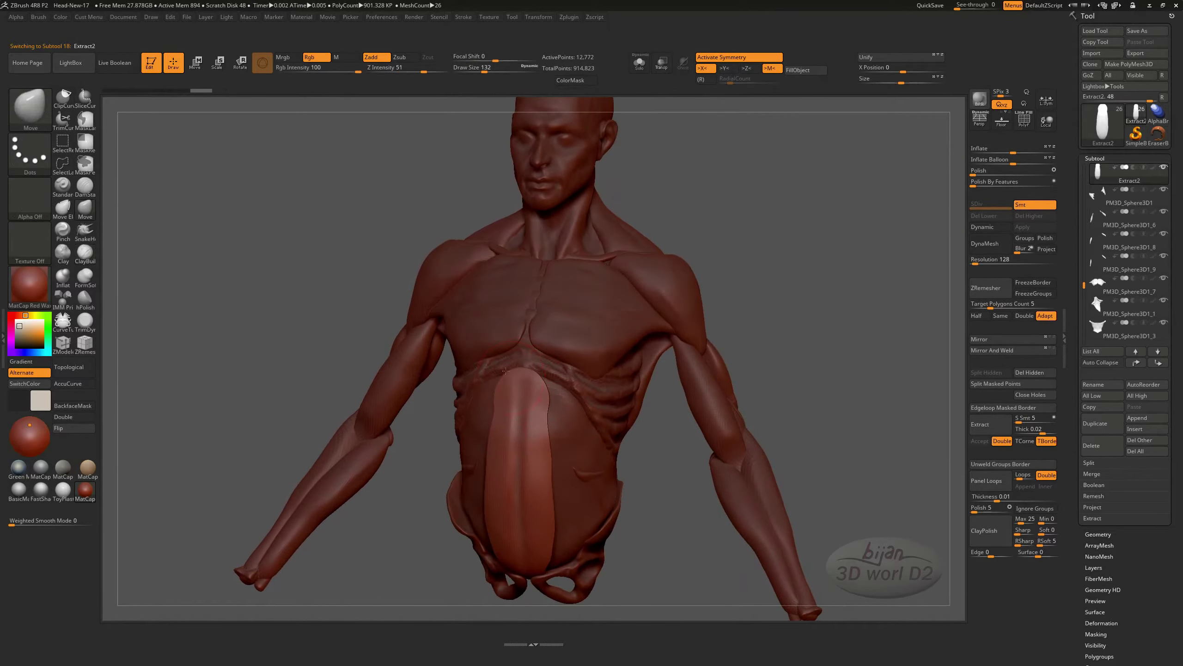
# - Sculpt and smooth the Extract2 belly strip into six-pack segments, then DynaMesh it
pyautogui.moveTo(515, 371); pyautogui.dragTo(494, 319)
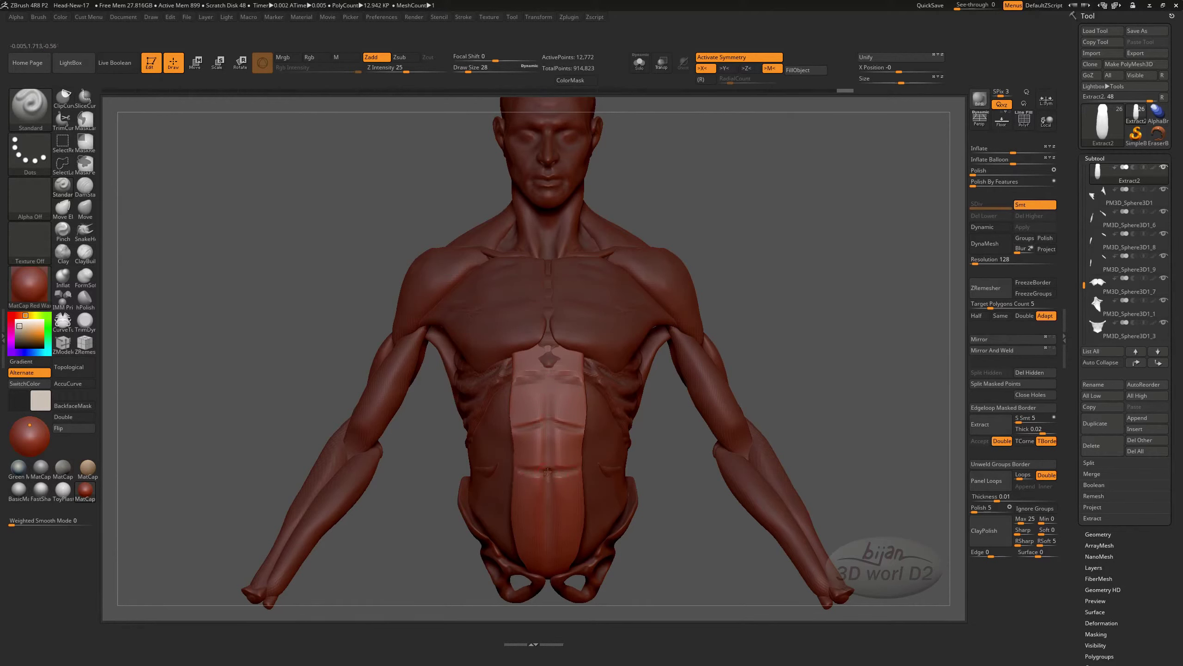
pyautogui.press('shift')
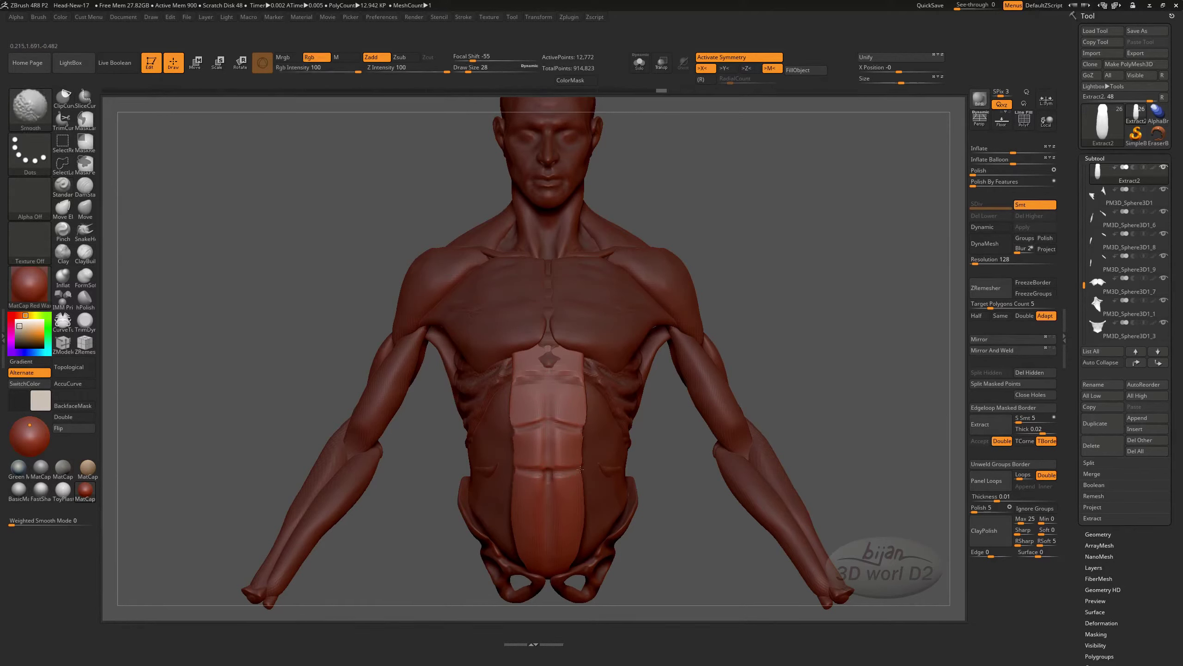
pyautogui.moveTo(580, 469); pyautogui.dragTo(610, 443)
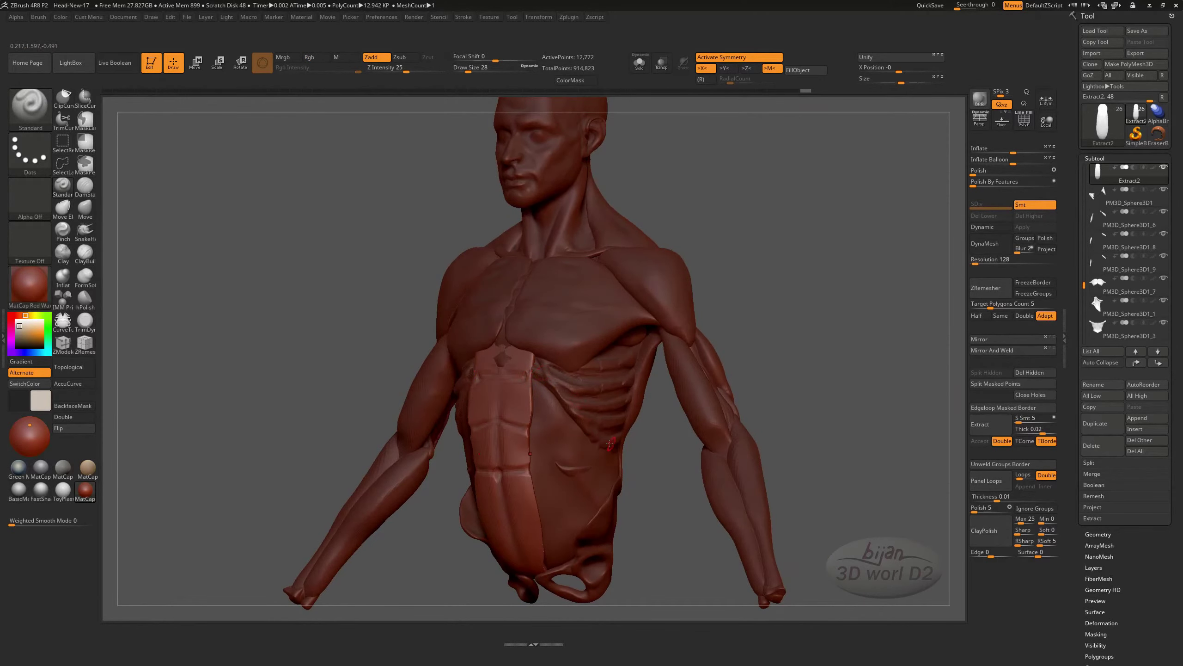
pyautogui.moveTo(611, 443)
pyautogui.mouseDown(button='right')
pyautogui.moveTo(525, 378)
pyautogui.moveTo(859, 314)
pyautogui.mouseUp(button='right')
pyautogui.click(990, 243)
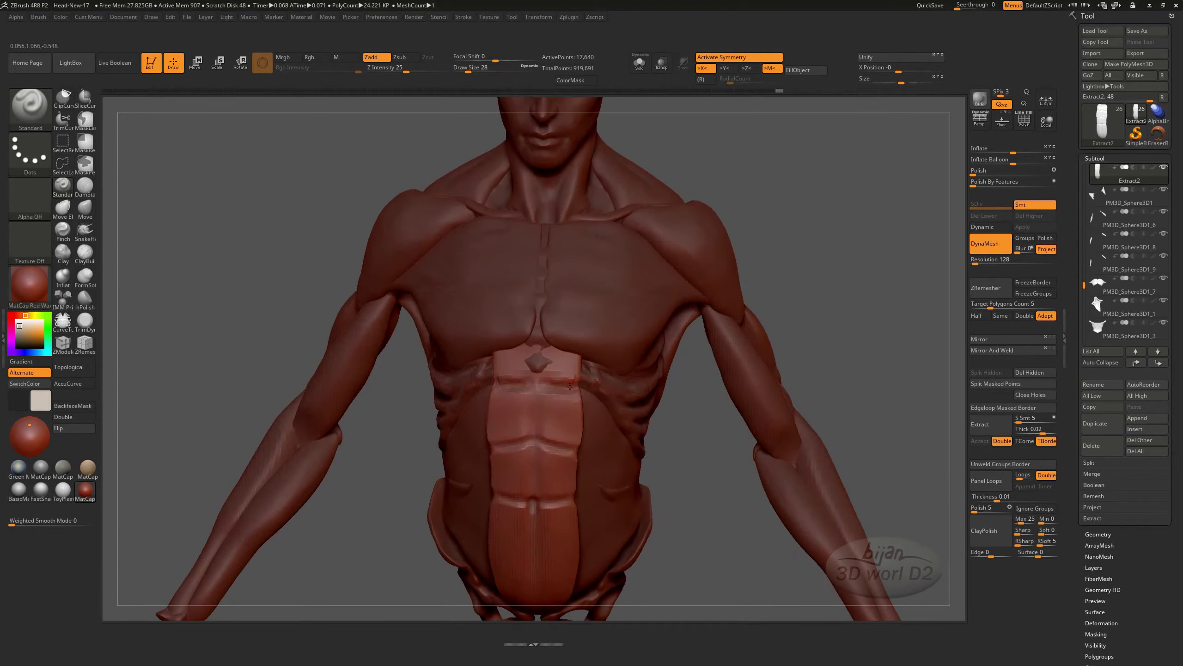
pyautogui.moveTo(570, 386)
pyautogui.mouseDown(button='right')
pyautogui.moveTo(551, 459)
pyautogui.moveTo(559, 415)
pyautogui.mouseUp(button='right')
# - Switch to the Move brush and make the Extract2 abdominal plate the active piece
pyautogui.keyDown('alt'); pyautogui.click(527, 360); pyautogui.keyUp('alt')
pyautogui.press('b')
pyautogui.press('m')
pyautogui.press('v')
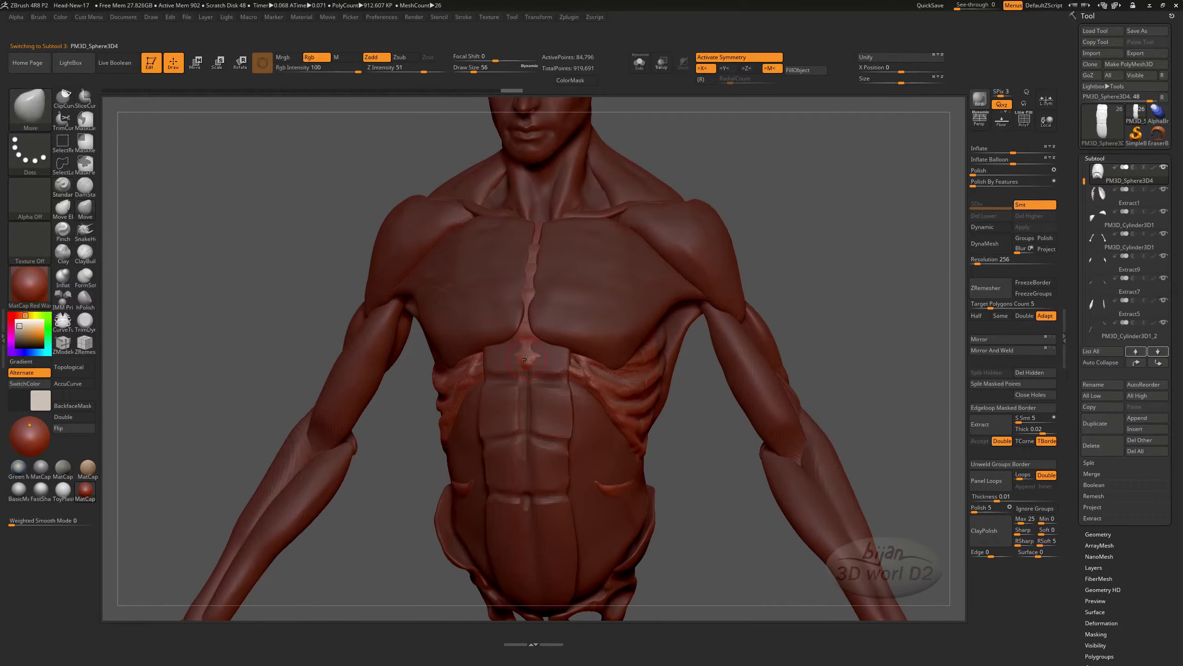
pyautogui.moveTo(701, 464); pyautogui.dragTo(680, 481, button='right')
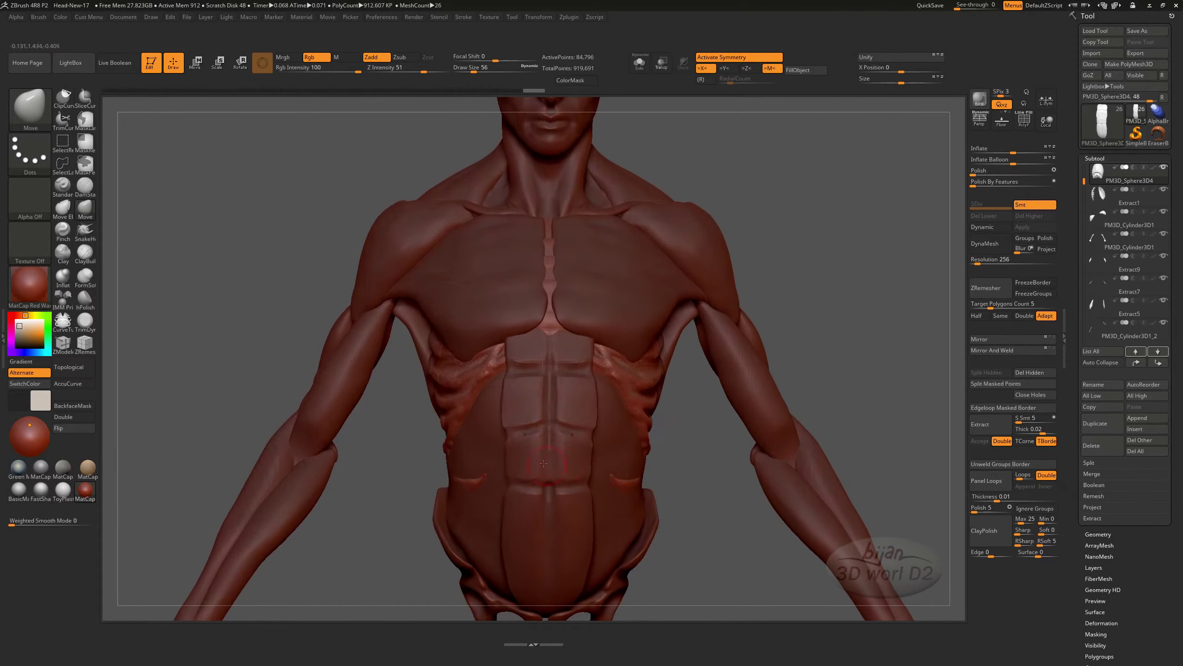
pyautogui.keyDown('alt'); pyautogui.click(677, 484); pyautogui.keyUp('alt')
pyautogui.moveTo(697, 522); pyautogui.dragTo(606, 398, button='right')
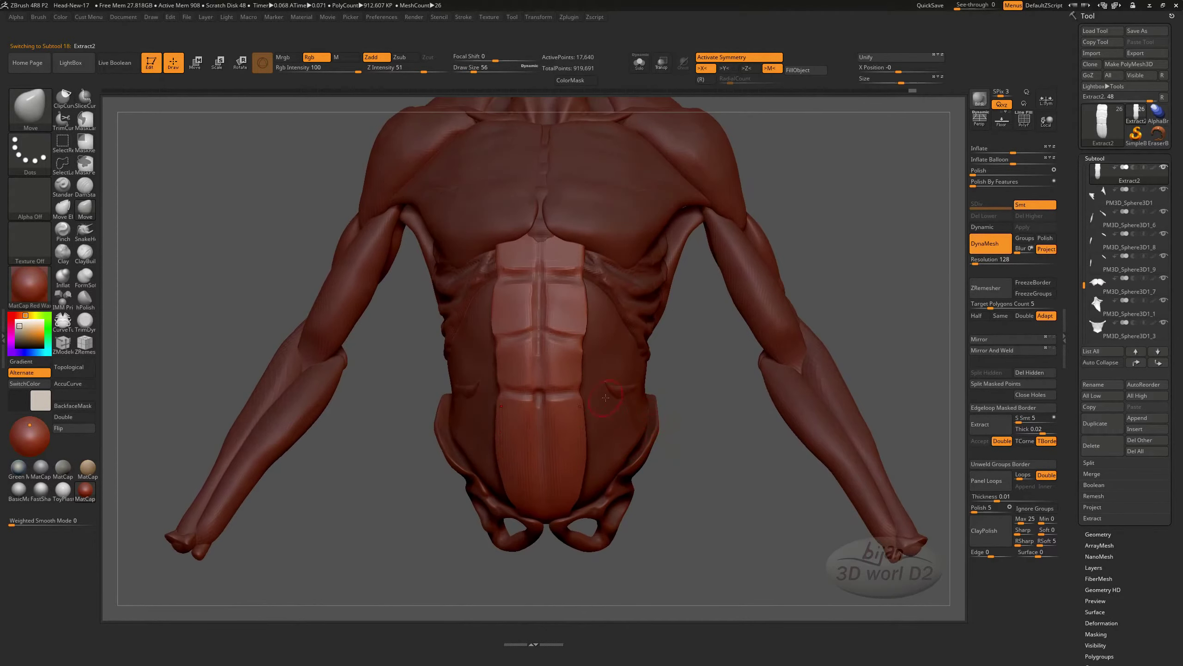
# - Pull the plate's thin side edge along the flank using the Standard and Move brushes
pyautogui.press('b')
pyautogui.press('s')
pyautogui.press('t')
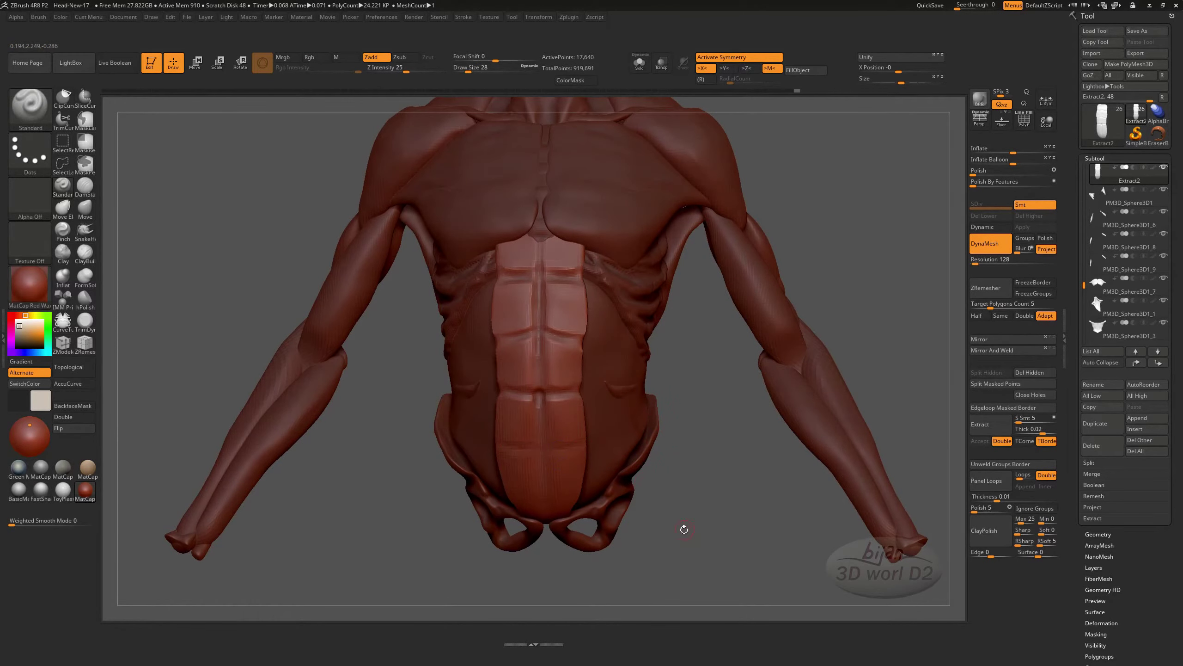
pyautogui.moveTo(669, 513); pyautogui.dragTo(589, 446)
pyautogui.press('b')
pyautogui.press('m')
pyautogui.press('v')
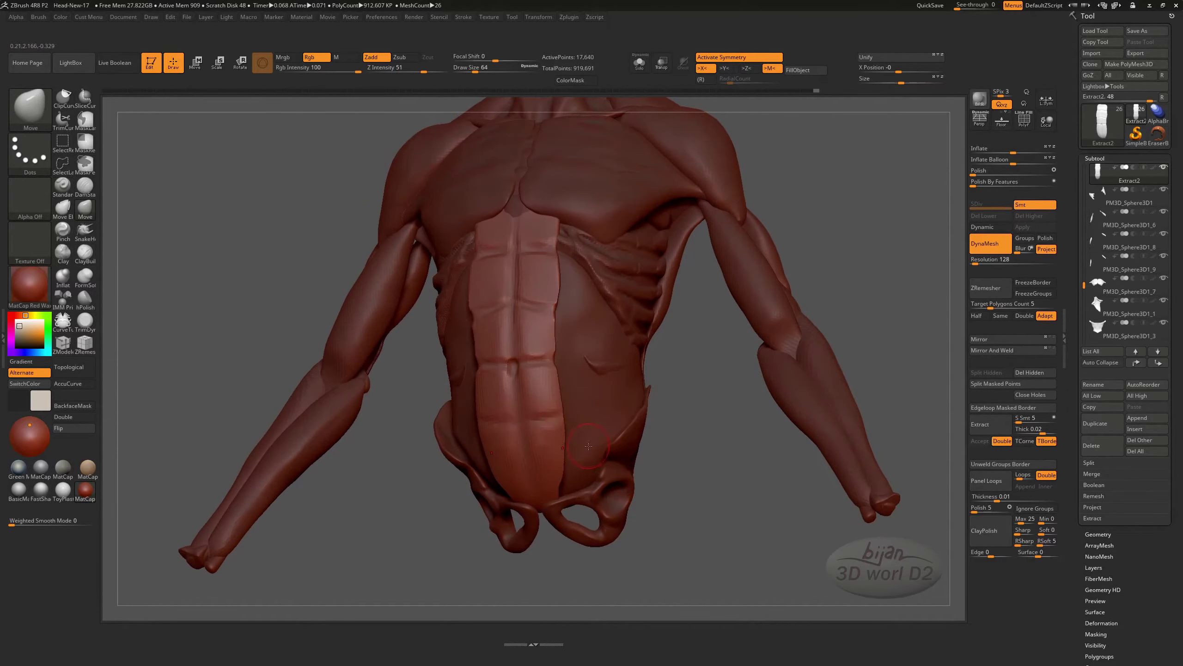
pyautogui.moveTo(549, 547); pyautogui.dragTo(473, 453)
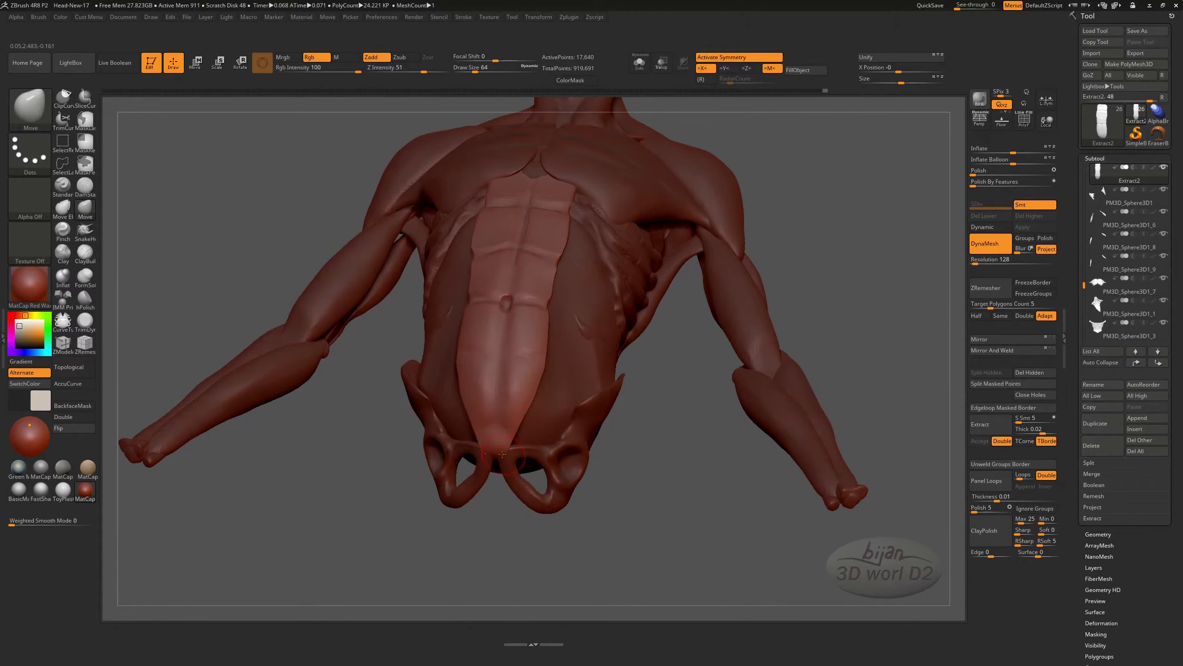
pyautogui.moveTo(502, 453); pyautogui.dragTo(679, 550)
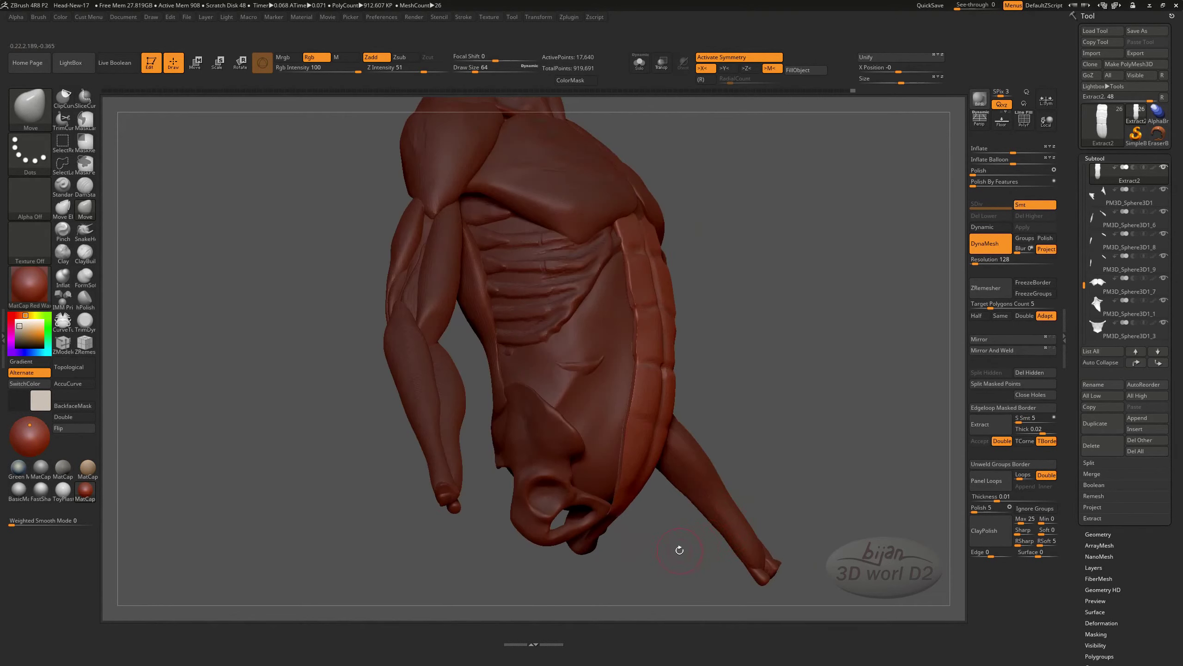
pyautogui.moveTo(775, 449); pyautogui.dragTo(722, 390)
pyautogui.moveTo(662, 351); pyautogui.dragTo(651, 382)
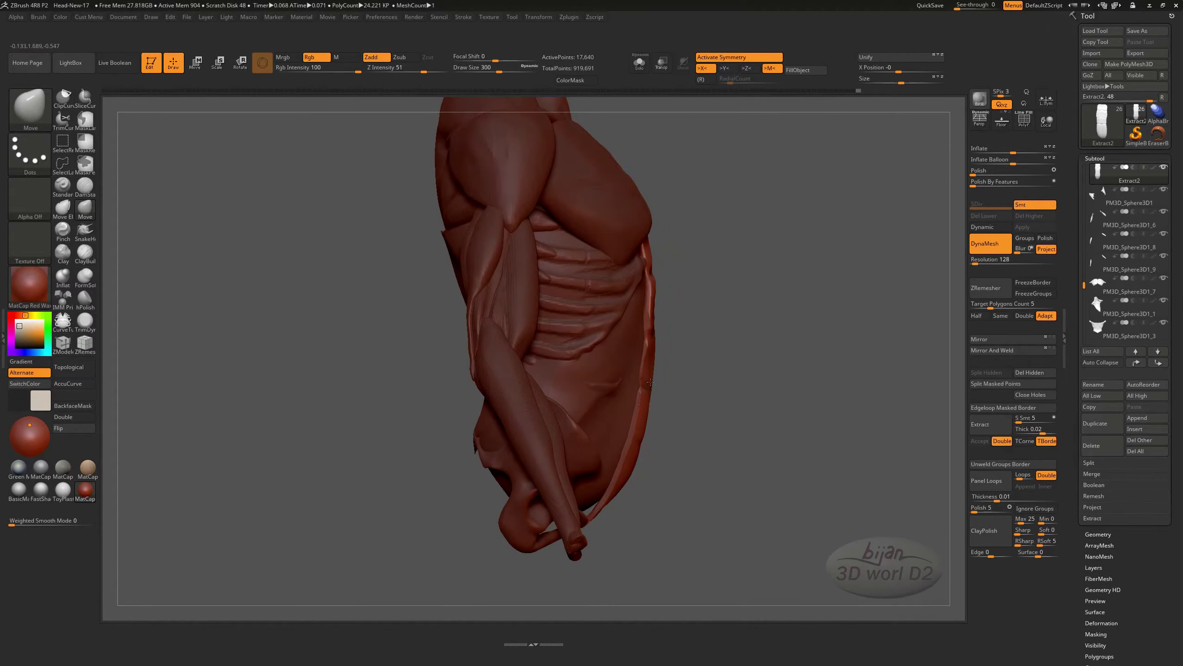
pyautogui.keyDown('alt'); pyautogui.click(647, 407); pyautogui.keyUp('alt')
pyautogui.moveTo(746, 419)
pyautogui.mouseDown()
pyautogui.moveTo(502, 419)
pyautogui.moveTo(650, 485)
pyautogui.moveTo(570, 431)
pyautogui.mouseUp()
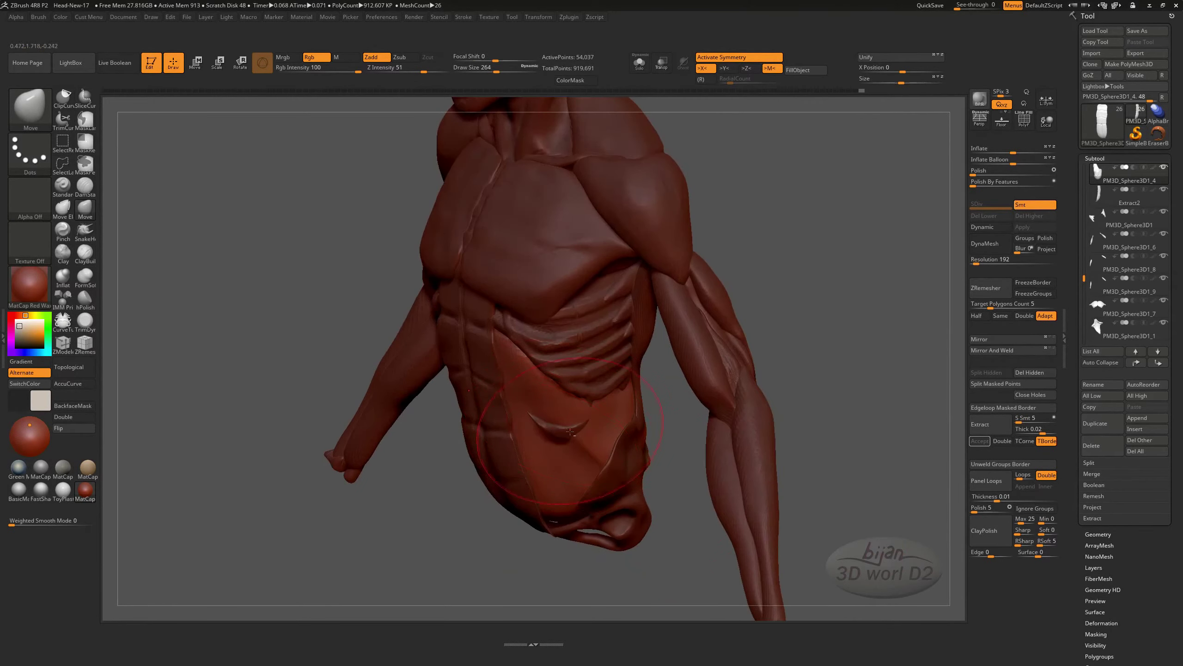
# - Enlarge the crescent-shaped lower-abdomen piece with Move, then build it up with ClayBuildup
pyautogui.moveTo(535, 396)
pyautogui.mouseDown()
pyautogui.moveTo(506, 433)
pyautogui.moveTo(586, 397)
pyautogui.moveTo(670, 518)
pyautogui.mouseUp()
pyautogui.keyDown('alt'); pyautogui.click(586, 397); pyautogui.keyUp('alt')
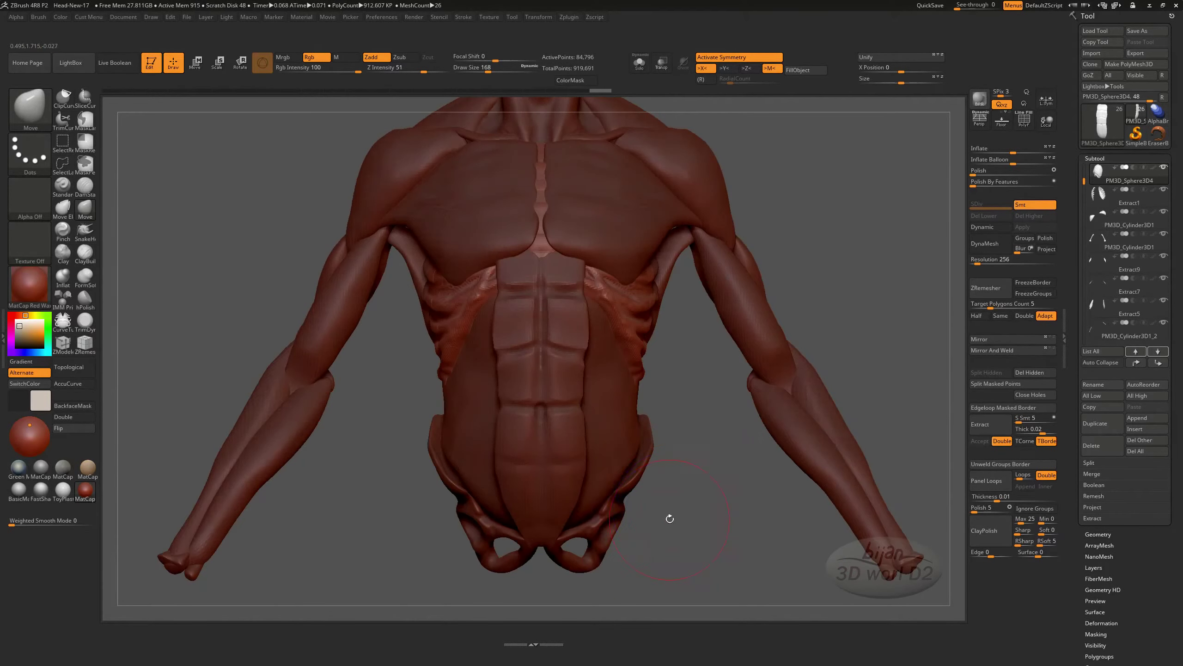
pyautogui.keyDown('alt'); pyautogui.click(446, 439); pyautogui.keyUp('alt')
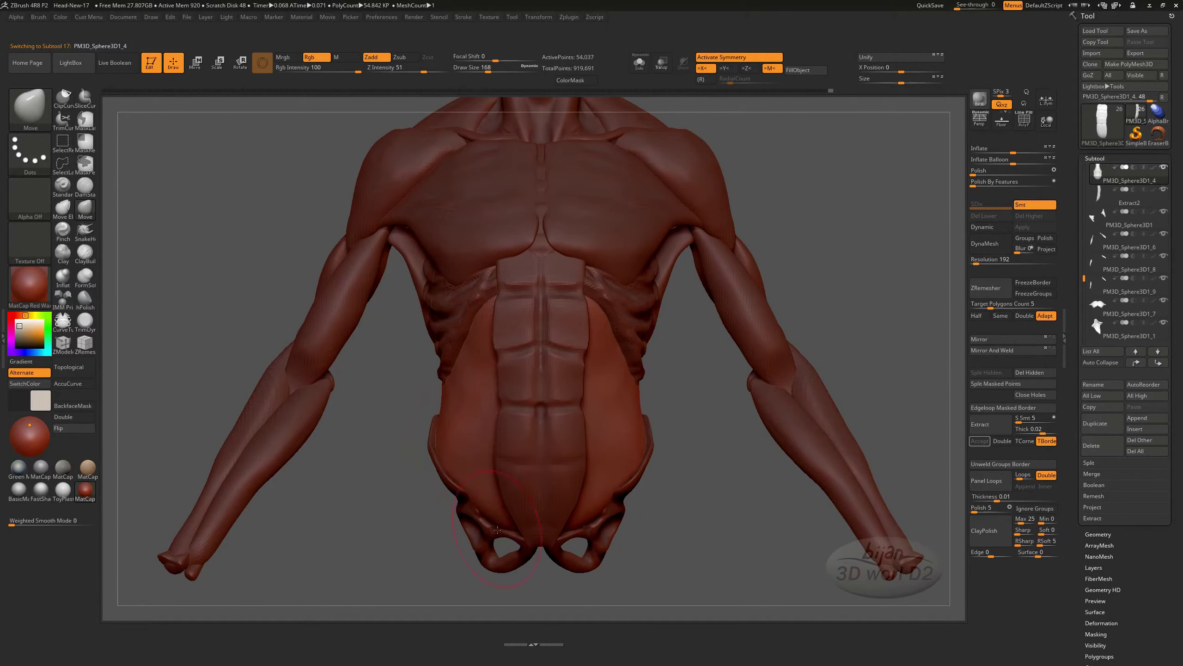
pyautogui.moveTo(497, 529); pyautogui.dragTo(586, 418)
pyautogui.press('b')
pyautogui.press('c')
pyautogui.press('b')
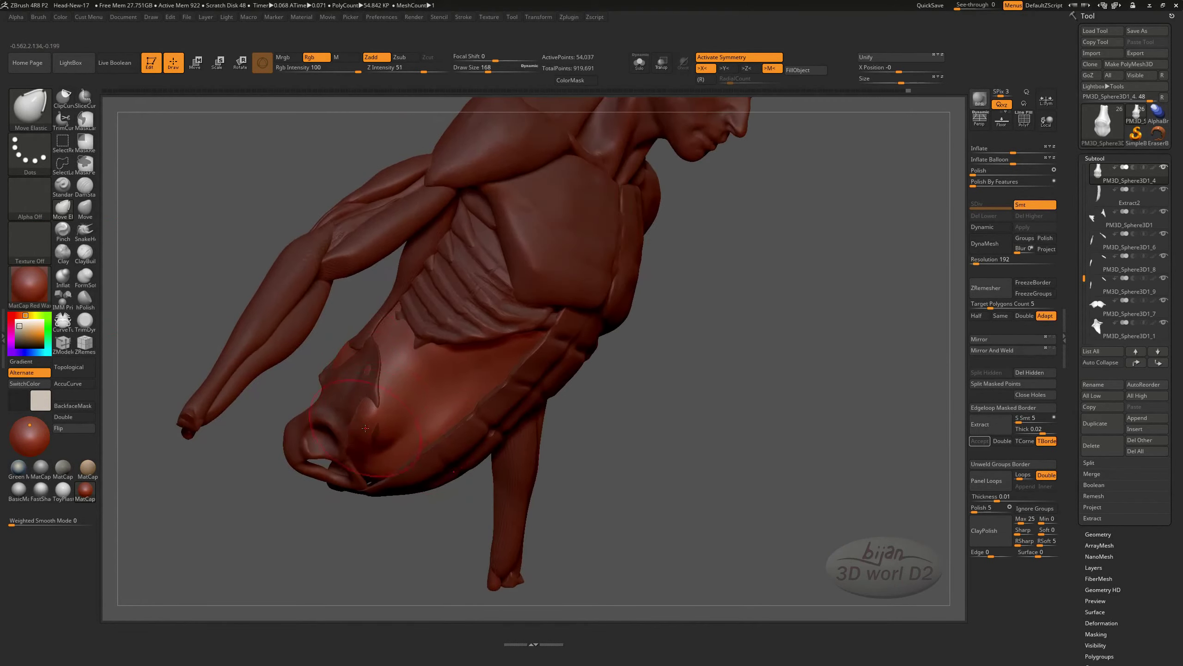
# - Select the Extract1 ribcage piece and display it in Solo
pyautogui.moveTo(466, 537); pyautogui.dragTo(558, 449)
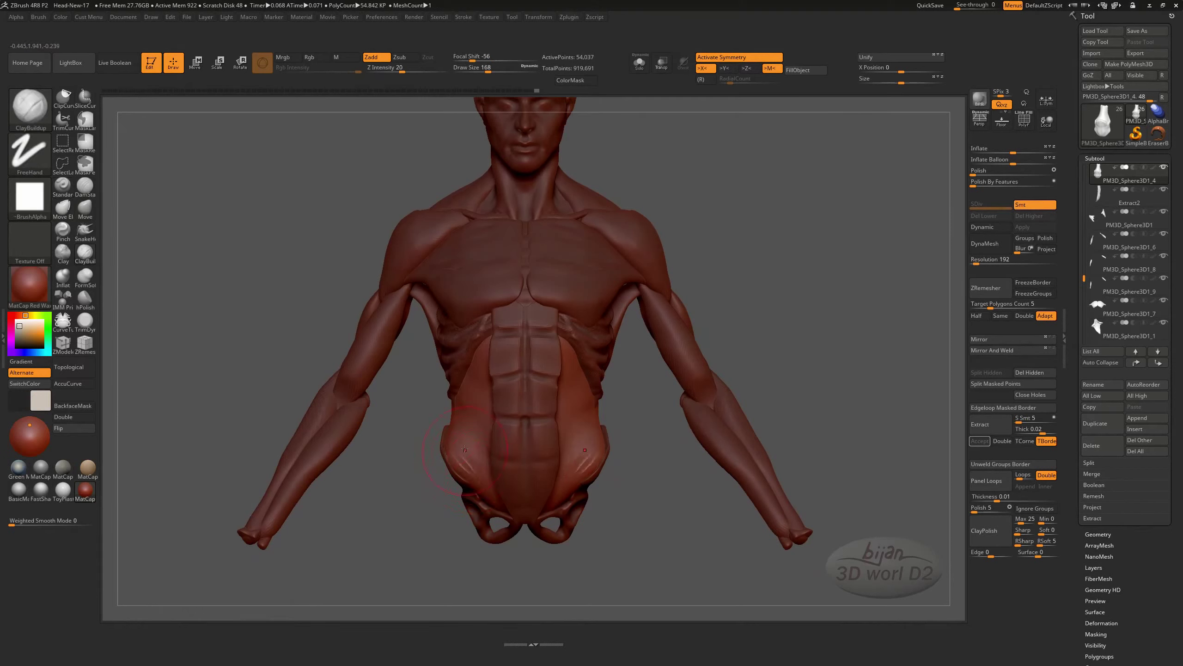
pyautogui.moveTo(653, 420)
pyautogui.mouseDown()
pyautogui.moveTo(515, 418)
pyautogui.moveTo(627, 431)
pyautogui.moveTo(476, 362)
pyautogui.moveTo(539, 390)
pyautogui.mouseUp()
pyautogui.keyDown('alt'); pyautogui.click(476, 362); pyautogui.keyUp('alt')
pyautogui.click(68, 210)
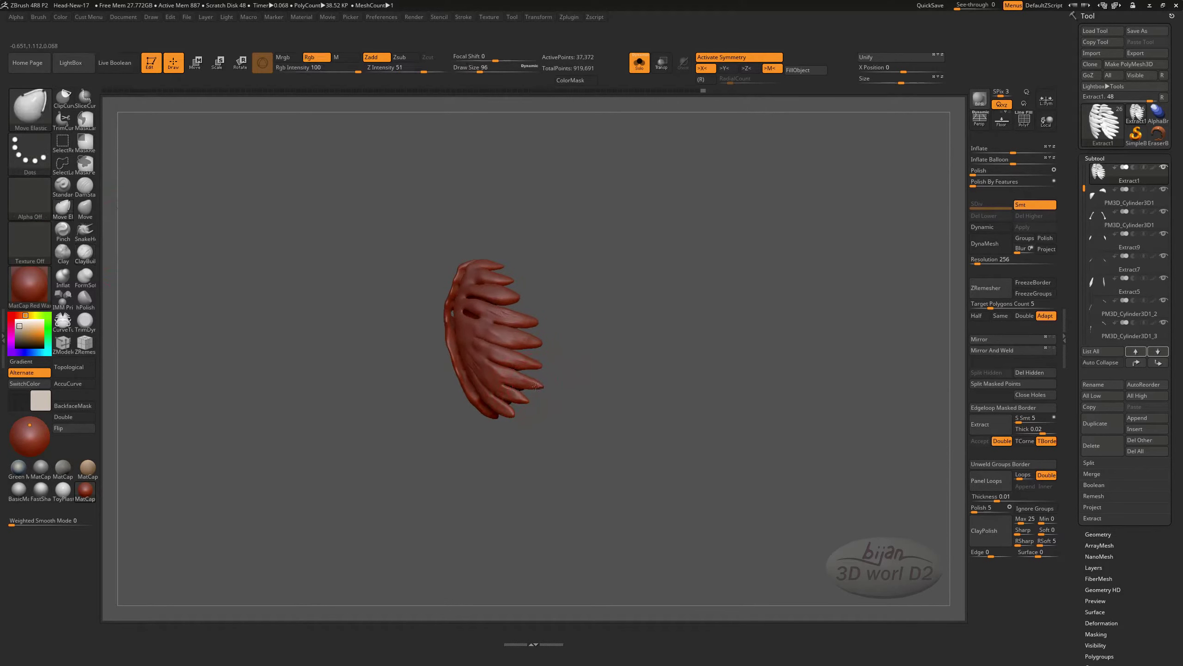
# - Orbit the soloed Extract1 ribcage to inspect it from several angles
pyautogui.rightClick(591, 432)
pyautogui.moveTo(615, 480); pyautogui.dragTo(556, 473)
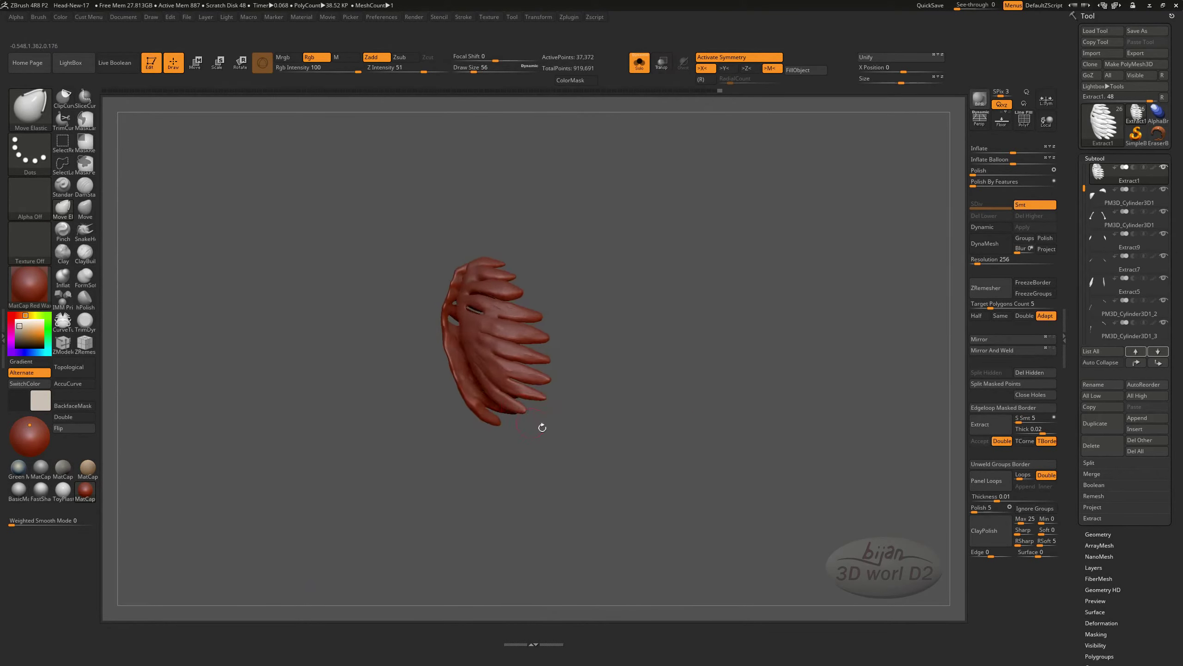
pyautogui.rightClick(589, 431)
pyautogui.moveTo(605, 427); pyautogui.dragTo(529, 416)
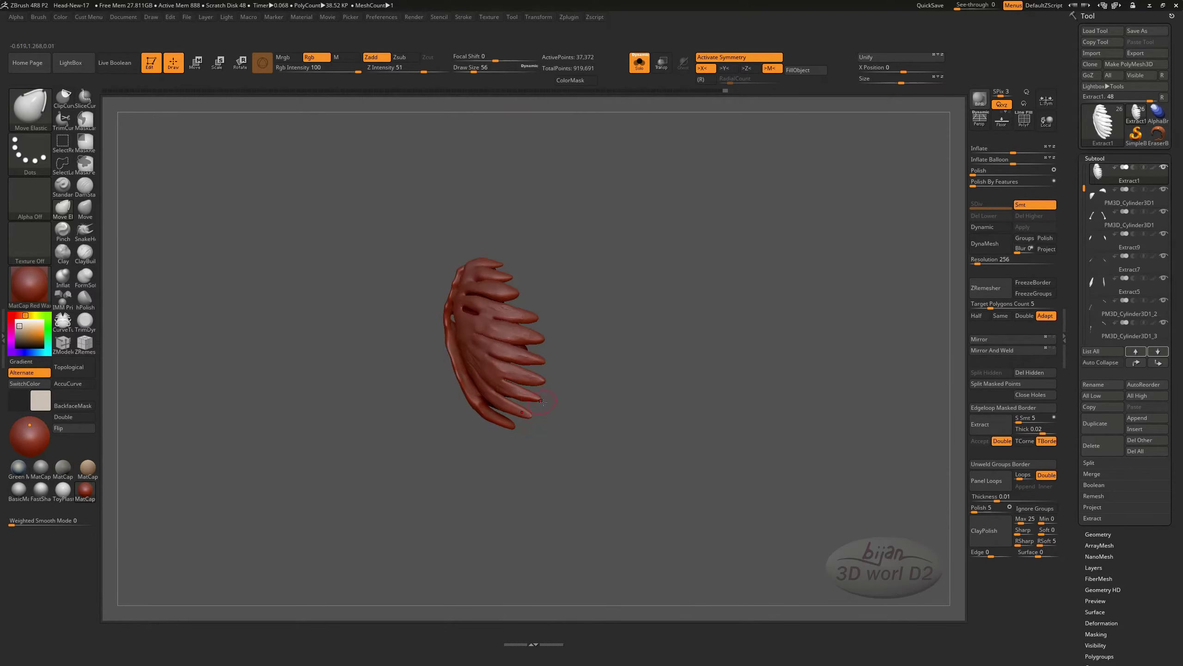
pyautogui.moveTo(658, 441); pyautogui.dragTo(612, 482)
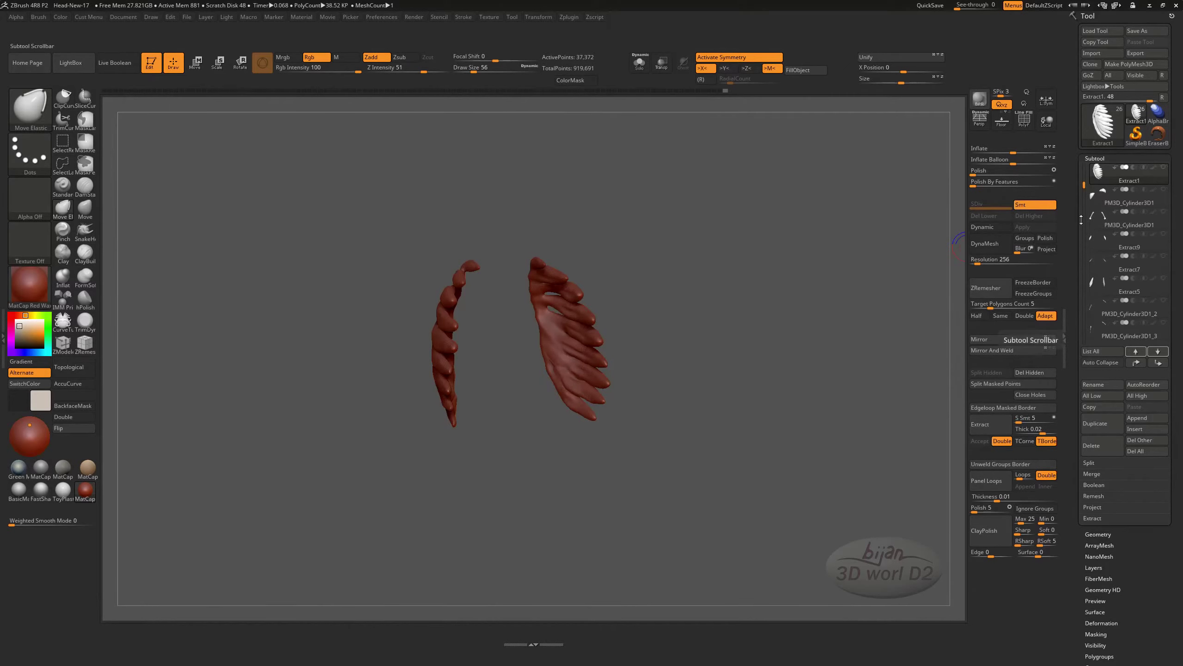
# - Solo PM3D_Sphere3D4 for inspection, return to the ribcage, then turn Solo off
pyautogui.rightClick(589, 431)
pyautogui.click(592, 494)
pyautogui.click(686, 487)
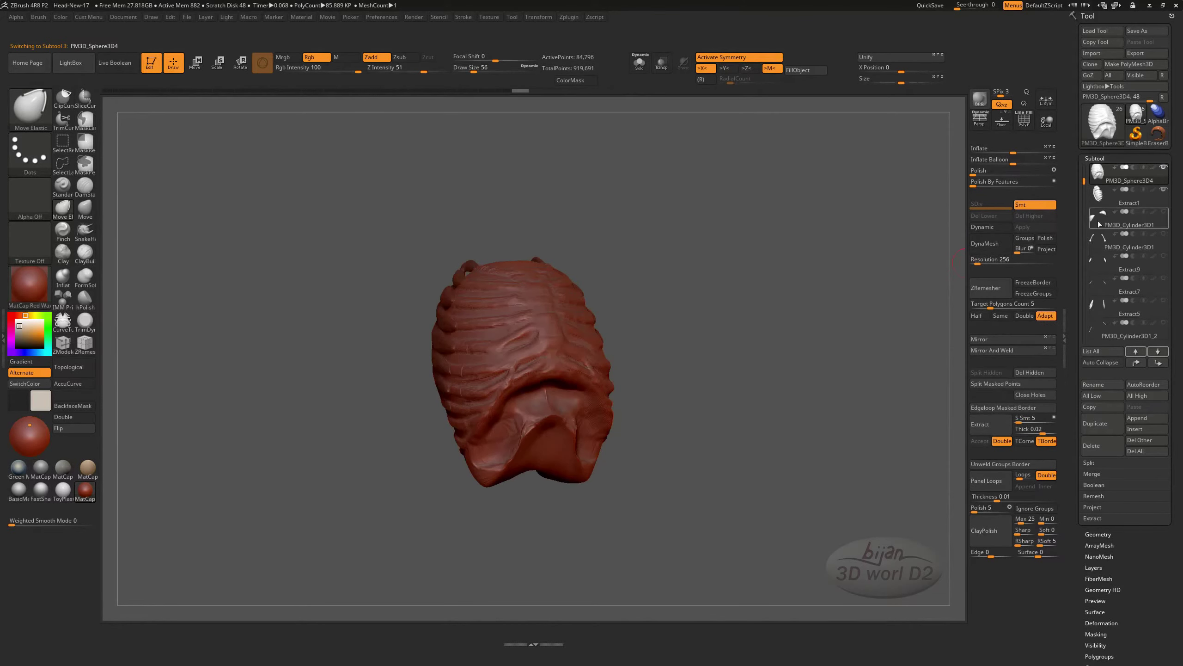
pyautogui.moveTo(755, 419)
pyautogui.mouseDown()
pyautogui.moveTo(631, 428)
pyautogui.moveTo(567, 524)
pyautogui.mouseUp()
pyautogui.keyDown('alt'); pyautogui.click(601, 419); pyautogui.keyUp('alt')
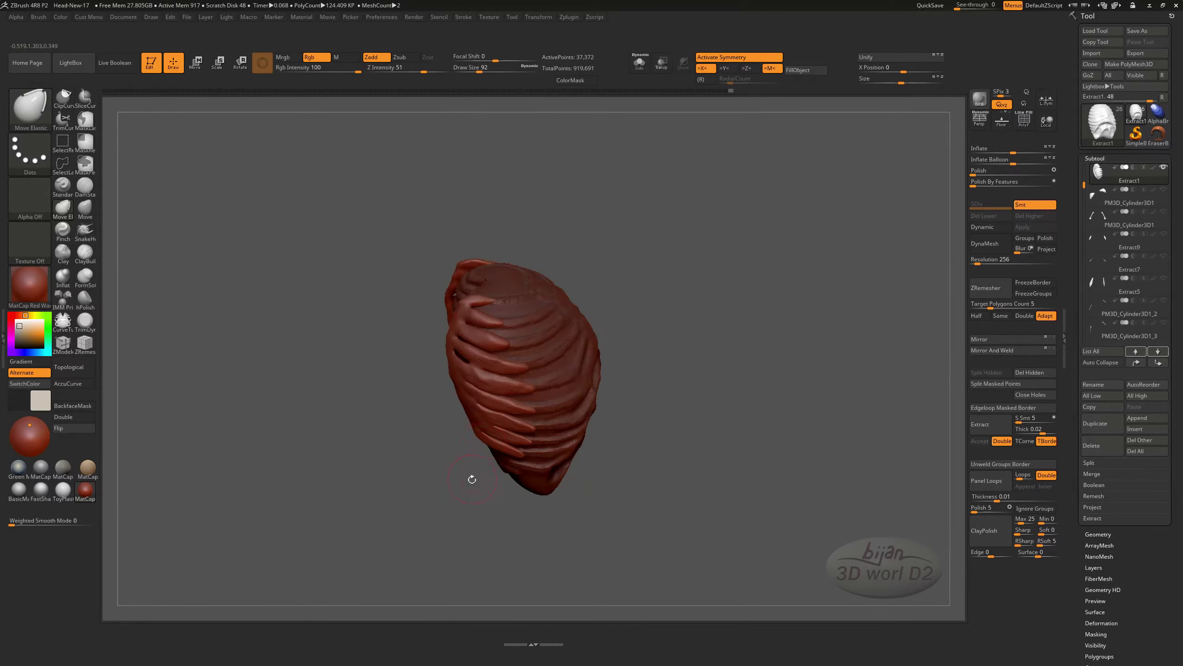
pyautogui.moveTo(472, 479); pyautogui.dragTo(499, 493)
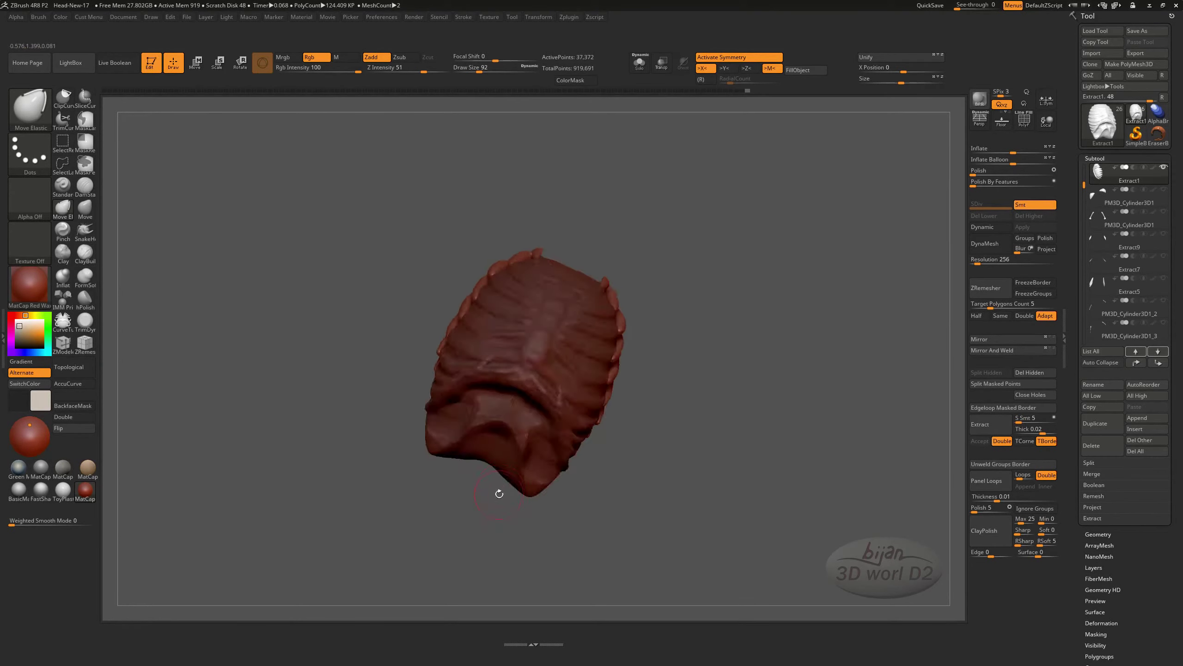
pyautogui.moveTo(499, 493)
pyautogui.mouseDown()
pyautogui.moveTo(699, 466)
pyautogui.moveTo(740, 510)
pyautogui.moveTo(478, 443)
pyautogui.mouseUp()
pyautogui.keyDown('ctrl'); pyautogui.keyDown('shift'); pyautogui.click(756, 457); pyautogui.keyUp('shift'); pyautogui.keyUp('ctrl')
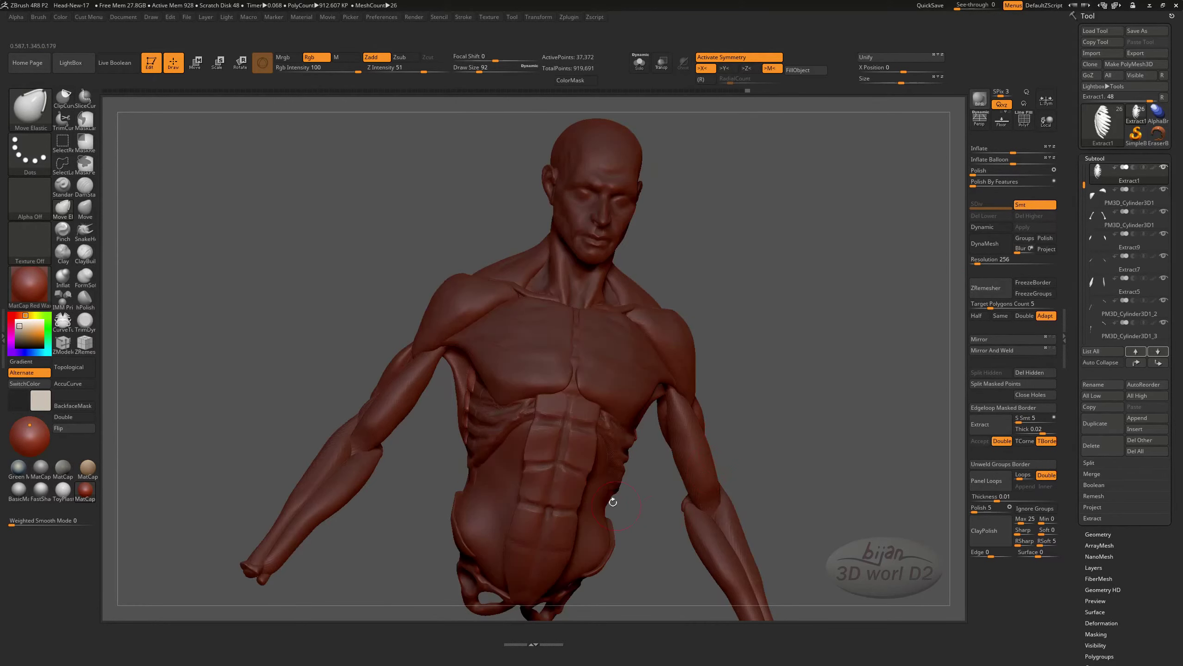
# - Pull out the serratus teeth on the side ribs with SnakeHook, then smooth them
pyautogui.scroll(5, 467, 446)
pyautogui.click(85, 230)
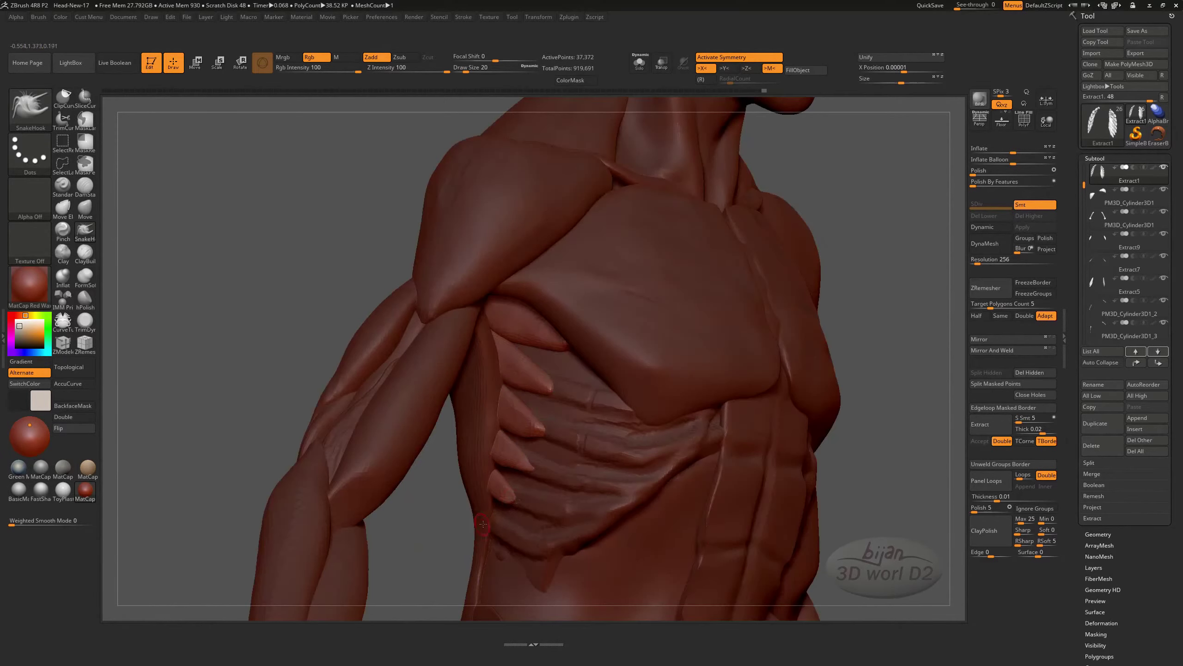
pyautogui.press('shift')
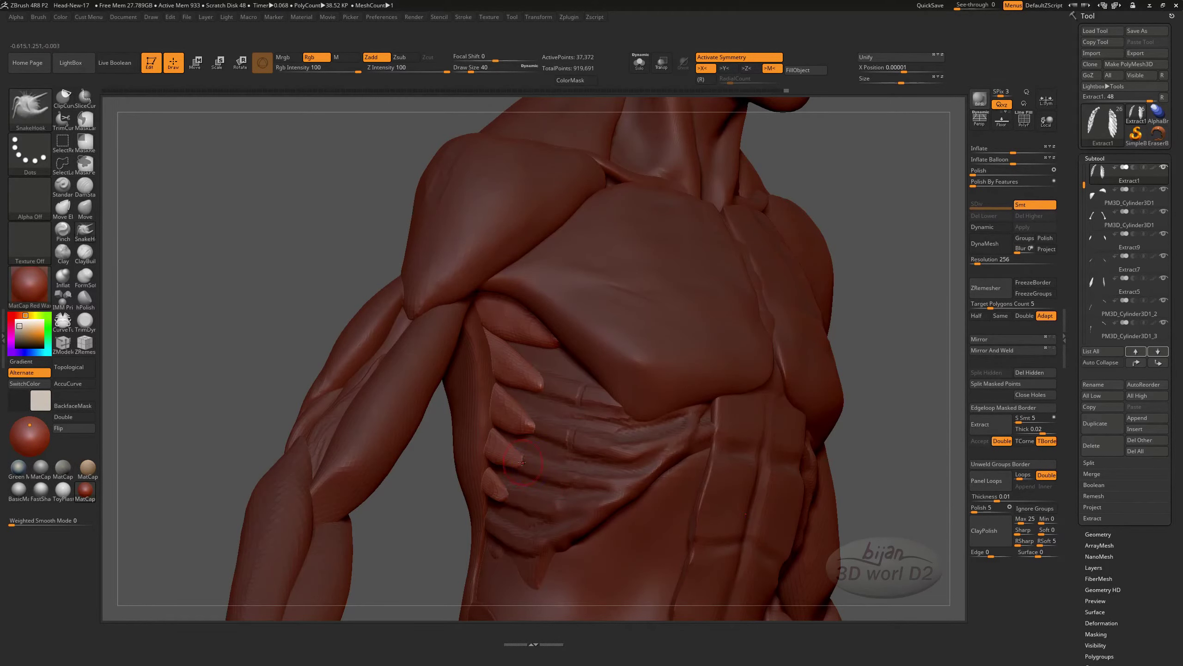
# - Switch to the Move brush and make the abdominal strip Extract2 the active subtool
pyautogui.press('b')
pyautogui.press('m')
pyautogui.press('v')
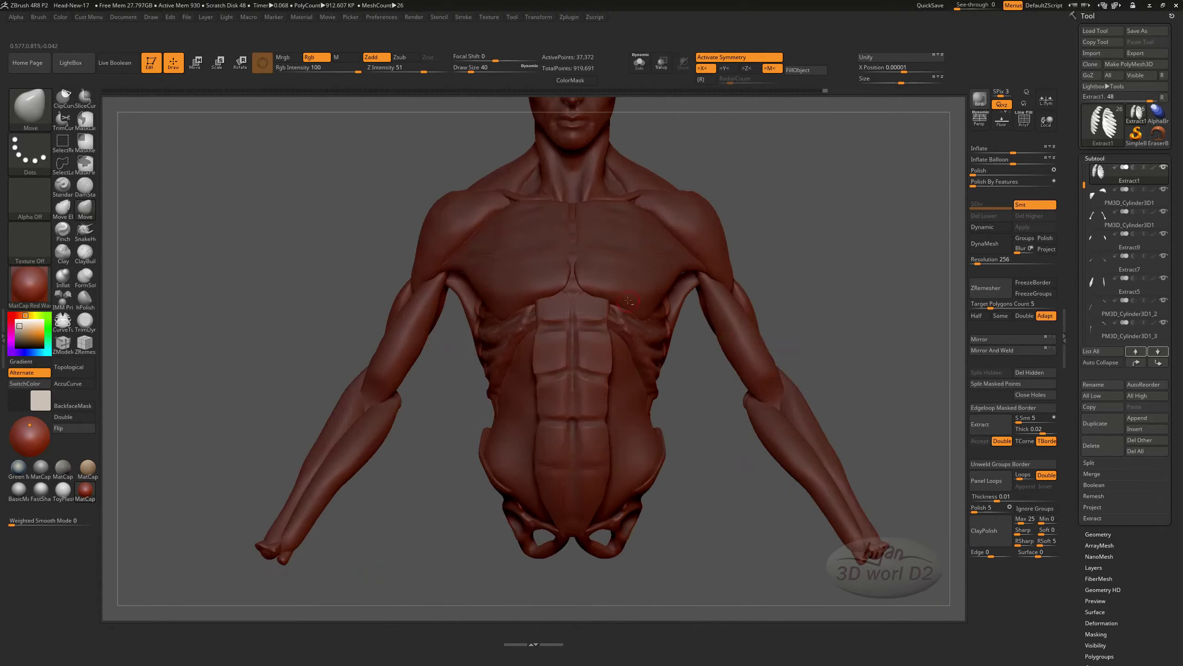
pyautogui.keyDown('alt'); pyautogui.click(627, 305); pyautogui.keyUp('alt')
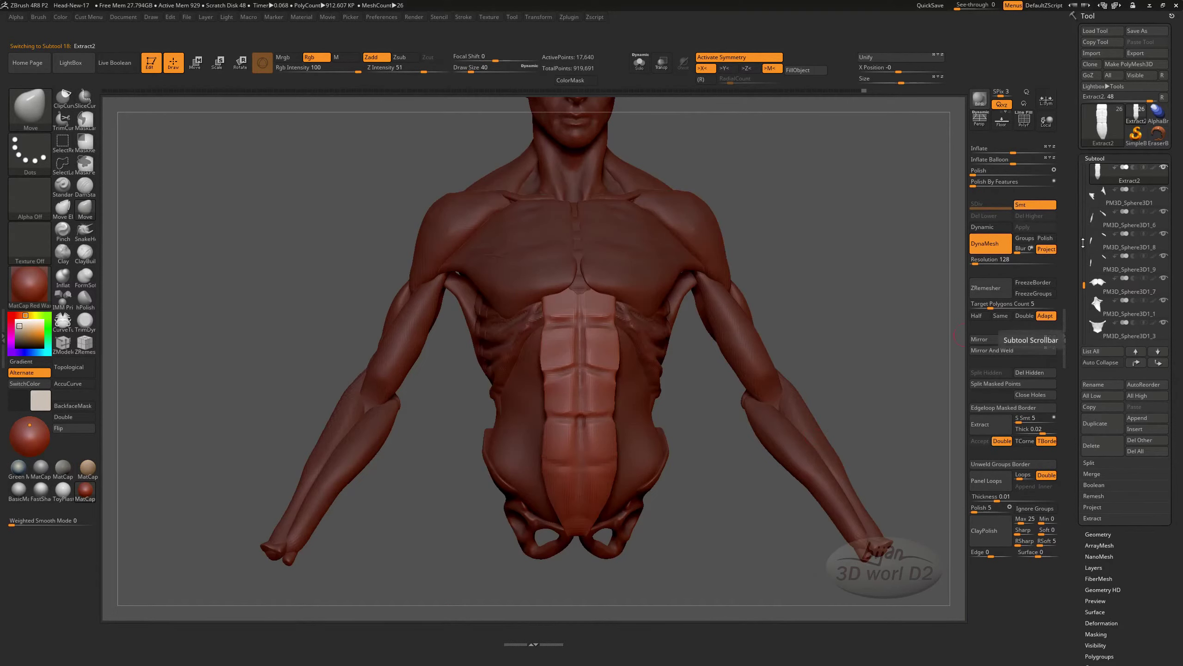
# - Cycle through subtools to Extract2, then return to PM3D_Sphere3D1_4 from a frontal angle
pyautogui.moveTo(1083, 242); pyautogui.dragTo(1083, 223)
pyautogui.click(1127, 175)
pyautogui.moveTo(195, 419); pyautogui.dragTo(601, 453)
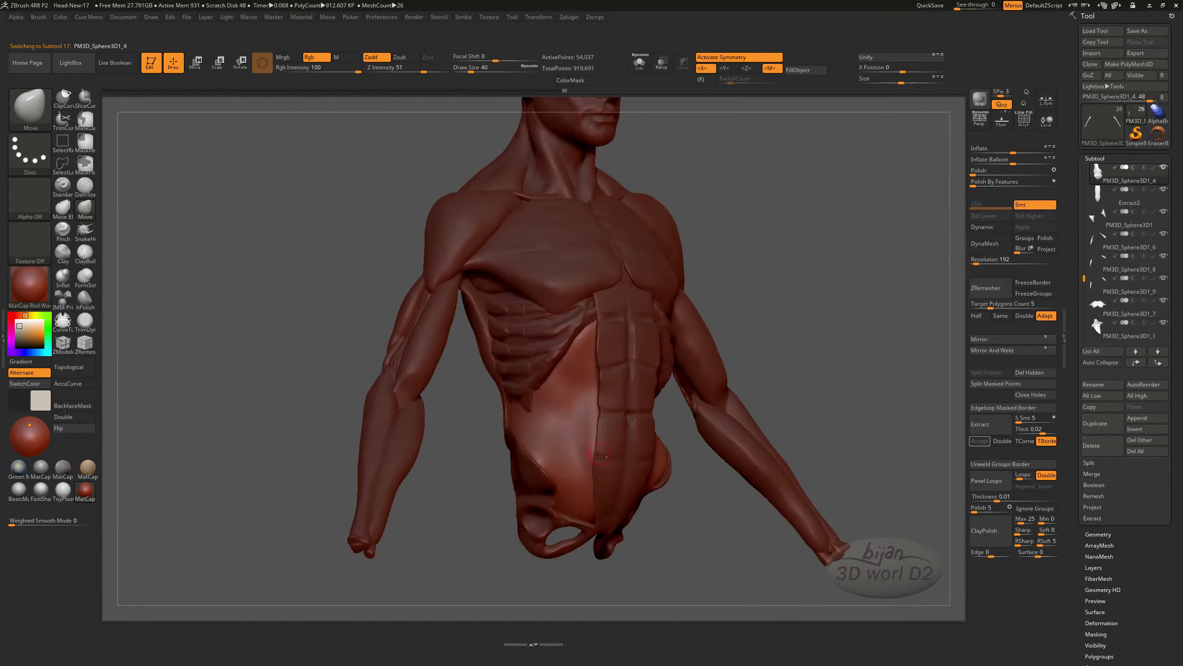
pyautogui.keyDown('alt'); pyautogui.click(601, 453); pyautogui.keyUp('alt')
pyautogui.moveTo(682, 515); pyautogui.dragTo(491, 522)
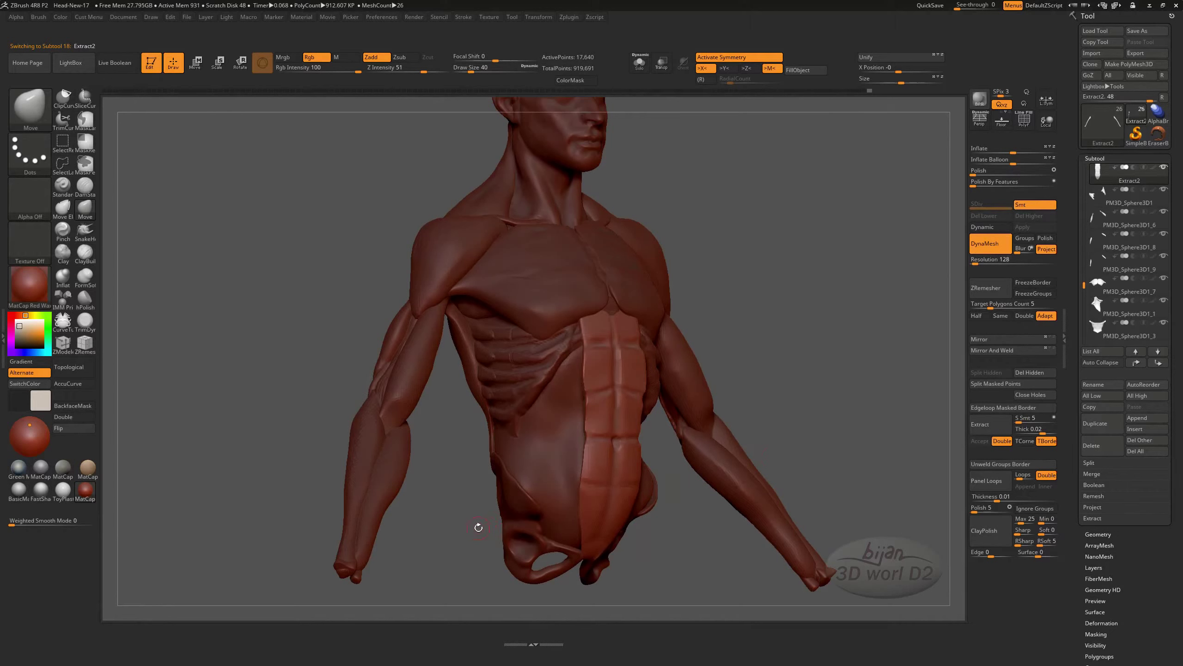
pyautogui.keyDown('alt'); pyautogui.click(557, 403); pyautogui.keyUp('alt')
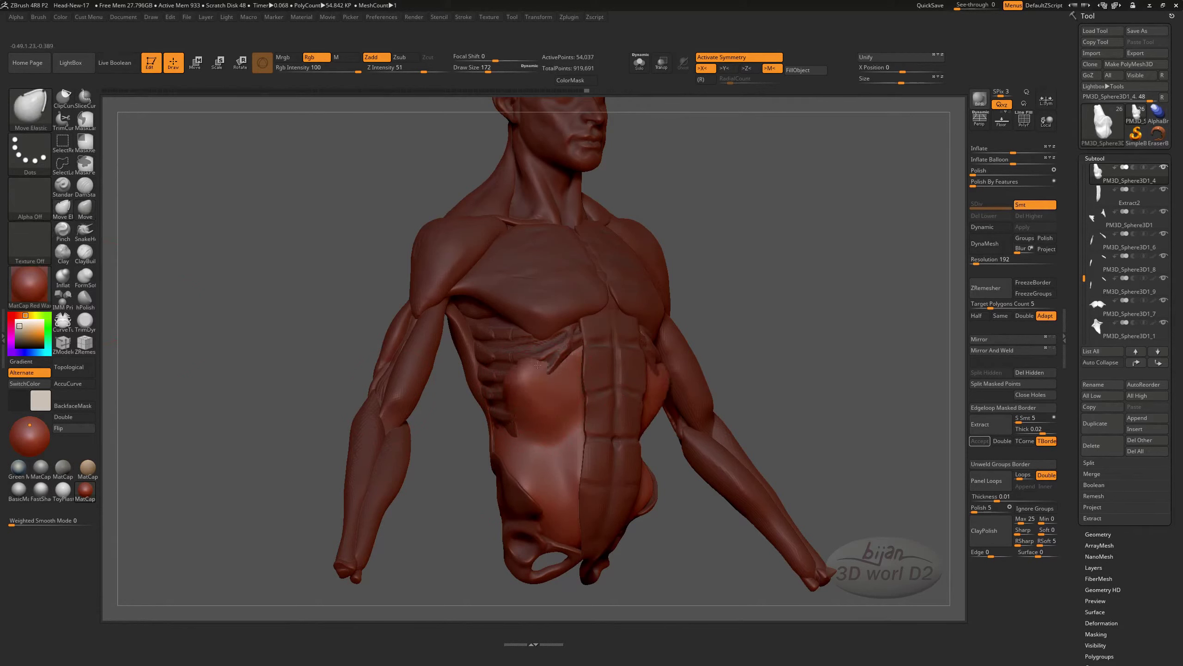
# - Smooth away the spiky oblique and abdomen details on PM3D_Sphere3D1_4, using the Move brush
pyautogui.keyDown('shift'); pyautogui.moveTo(559, 371); pyautogui.dragTo(516, 424); pyautogui.keyUp('shift')
pyautogui.moveTo(504, 366)
pyautogui.keyDown('shift'); pyautogui.mouseDown()
pyautogui.moveTo(494, 345)
pyautogui.moveTo(512, 359)
pyautogui.mouseUp(); pyautogui.keyUp('shift')
pyautogui.moveTo(410, 420)
pyautogui.mouseDown()
pyautogui.moveTo(446, 485)
pyautogui.moveTo(634, 510)
pyautogui.moveTo(662, 451)
pyautogui.mouseUp()
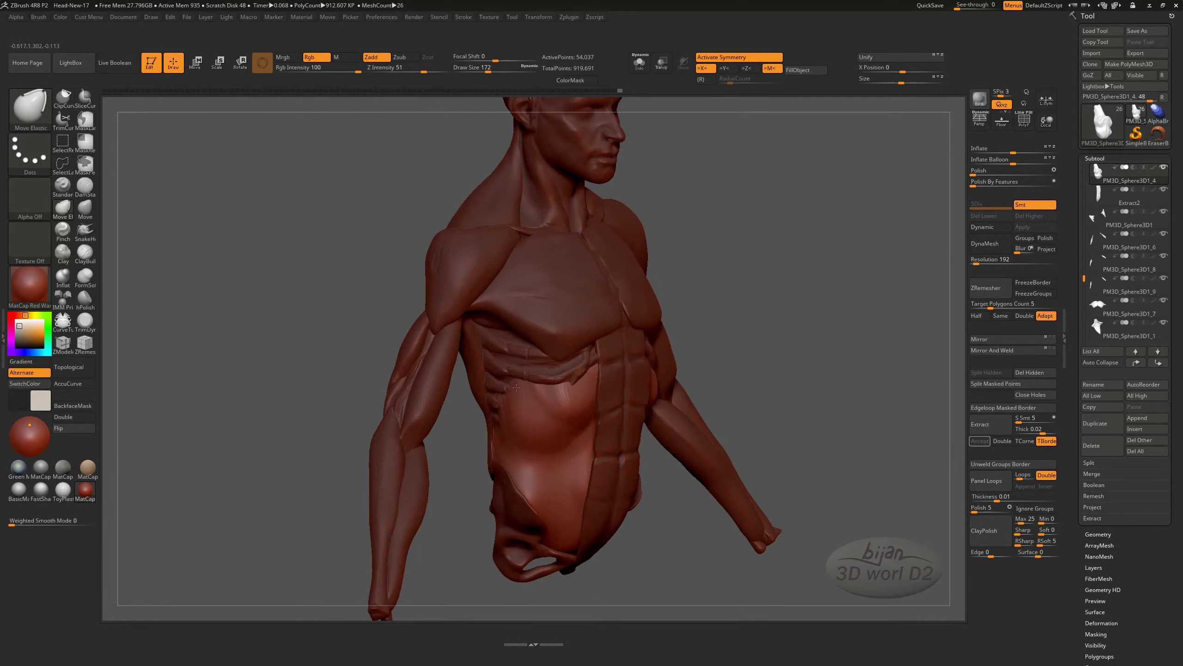
pyautogui.press('b')
pyautogui.press('m')
pyautogui.press('v')
pyautogui.keyDown('shift'); pyautogui.moveTo(516, 388); pyautogui.dragTo(522, 347); pyautogui.keyUp('shift')
# - Remesh the piece at a resolution of 784
pyautogui.moveTo(699, 326)
pyautogui.mouseDown()
pyautogui.moveTo(620, 322)
pyautogui.moveTo(734, 338)
pyautogui.mouseUp()
pyautogui.moveTo(976, 260); pyautogui.dragTo(982, 261)
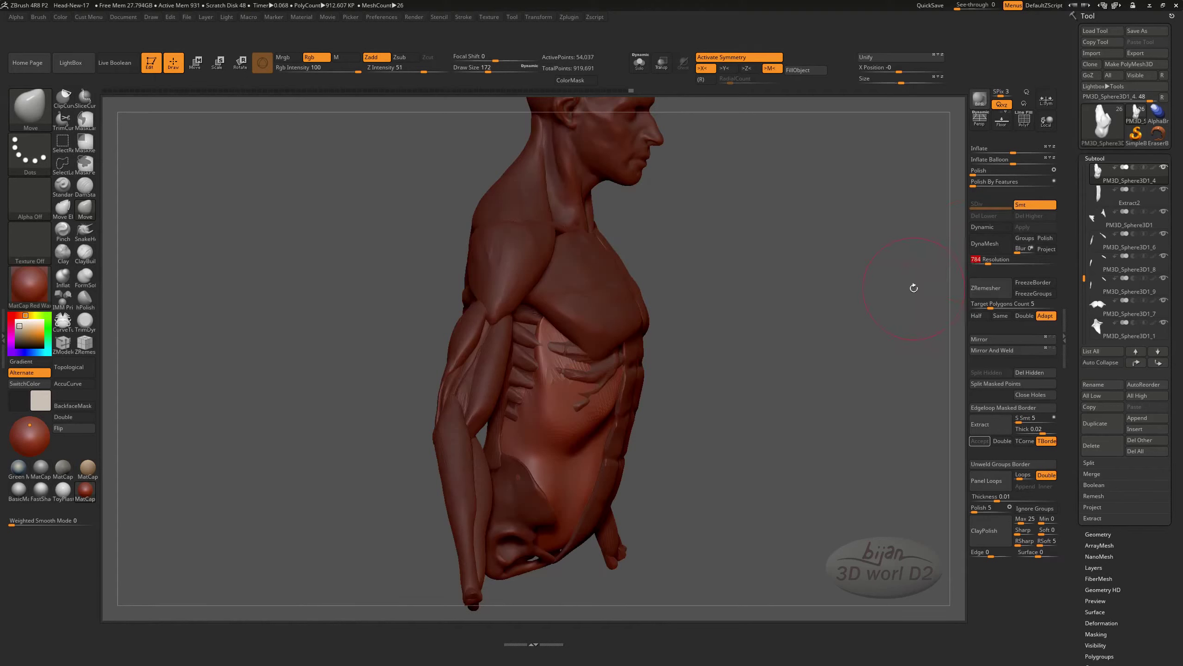
pyautogui.click(984, 243)
pyautogui.moveTo(564, 364)
pyautogui.mouseDown()
pyautogui.moveTo(583, 364)
pyautogui.moveTo(539, 409)
pyautogui.mouseUp()
# - Switch to the Standard brush at lower strength, viewed from a three-quarter side angle
pyautogui.press('b')
pyautogui.press('s')
pyautogui.press('t')
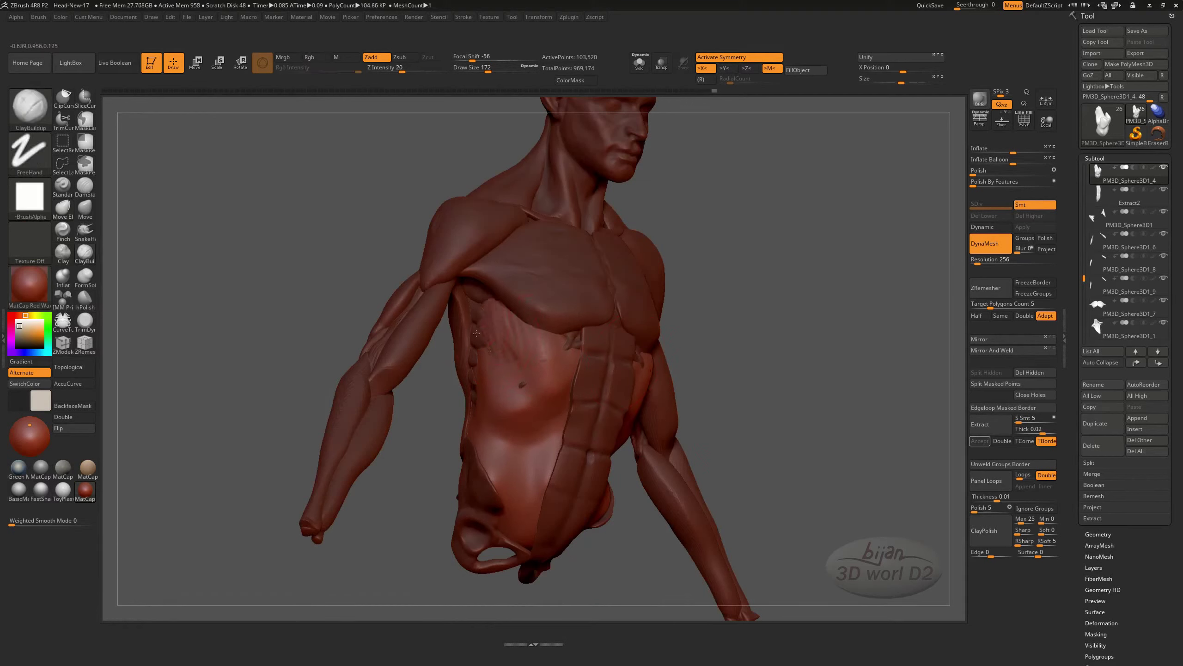
pyautogui.moveTo(476, 333); pyautogui.dragTo(506, 389)
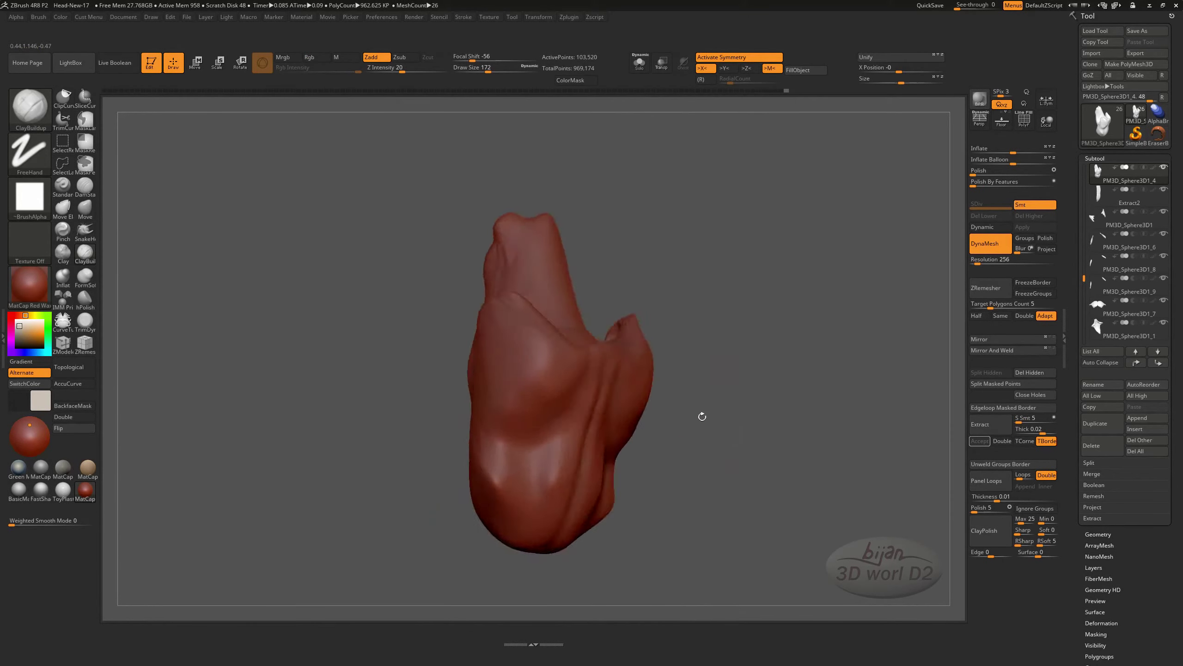
pyautogui.moveTo(702, 416); pyautogui.dragTo(746, 415)
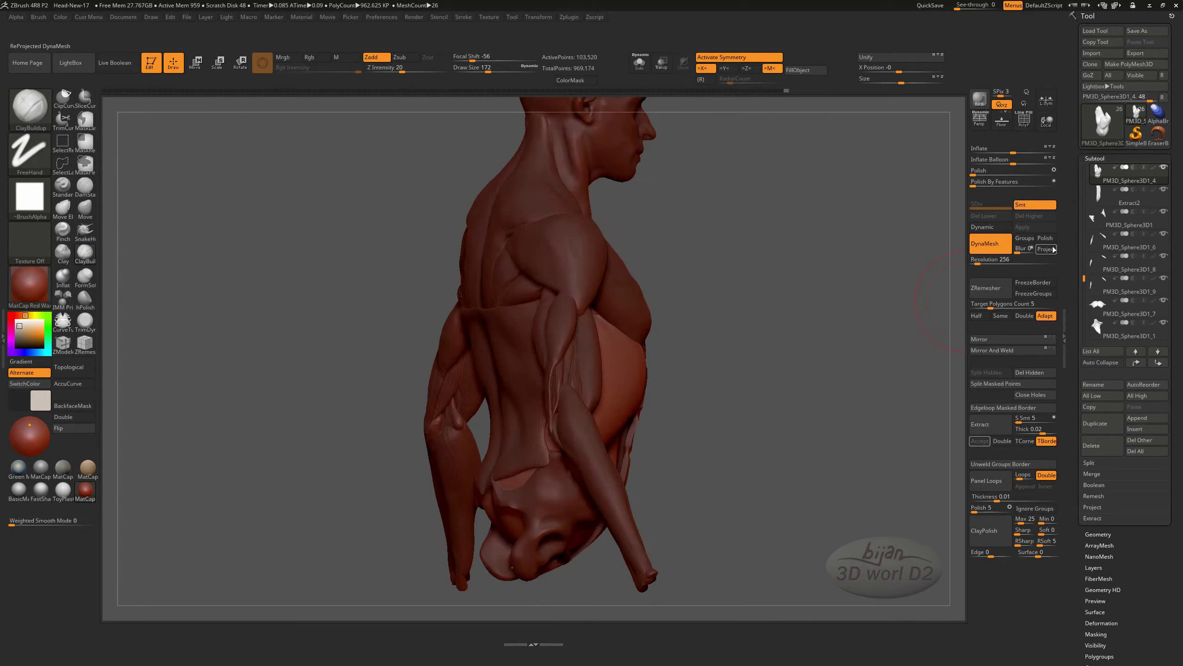
# - Select another muscle piece and inspect the torso's back and right side
pyautogui.click(1120, 182)
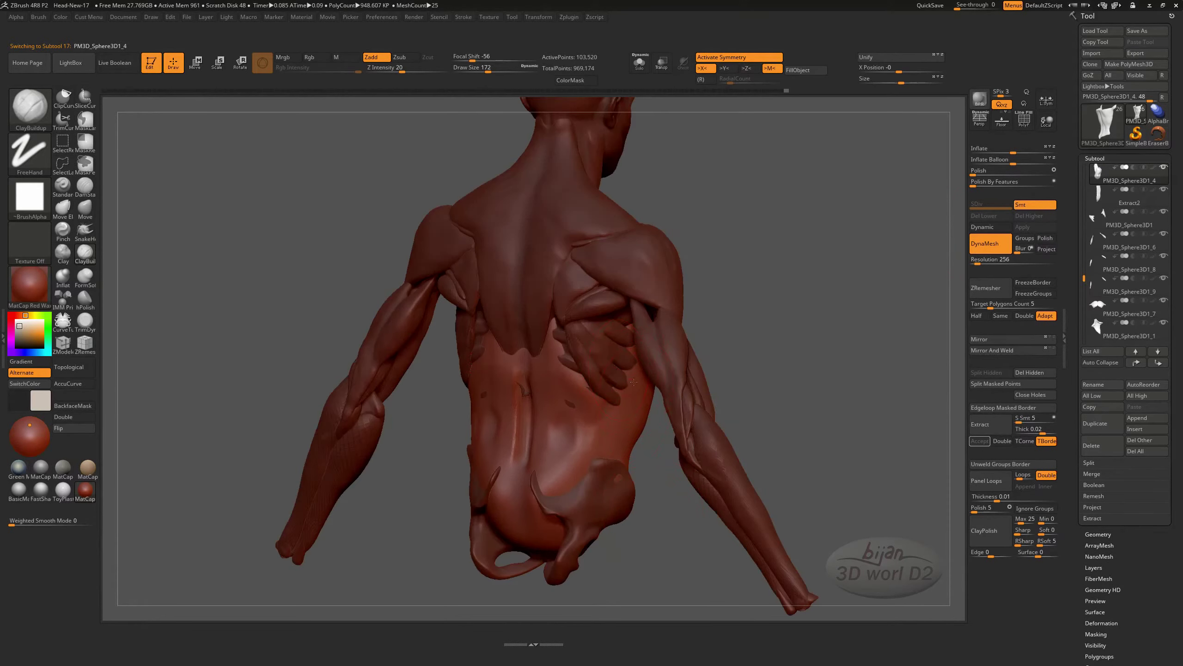
pyautogui.moveTo(595, 394); pyautogui.dragTo(668, 510)
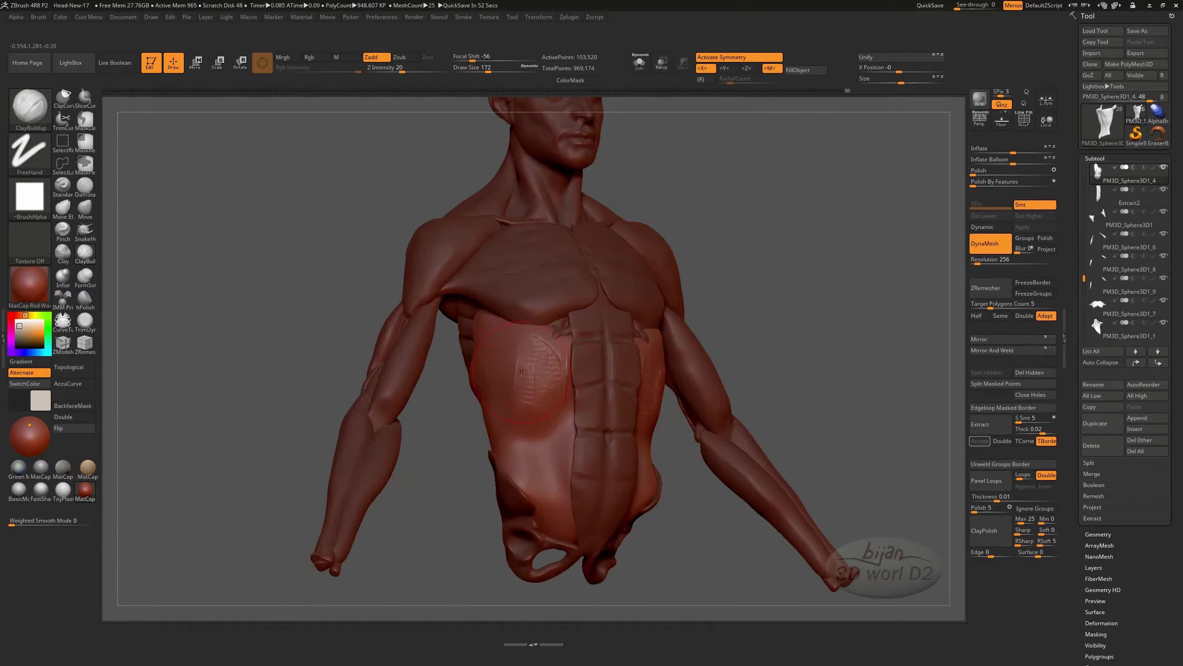
pyautogui.moveTo(539, 359); pyautogui.dragTo(598, 354)
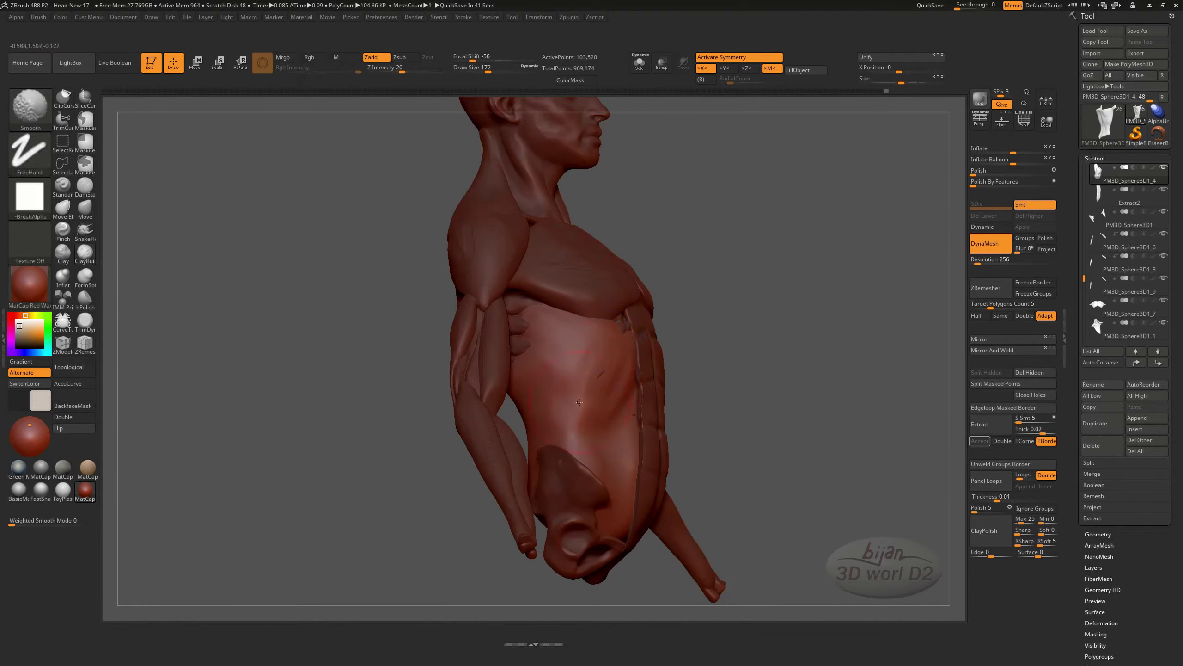
pyautogui.keyDown('shift'); pyautogui.moveTo(579, 402); pyautogui.dragTo(684, 492); pyautogui.keyUp('shift')
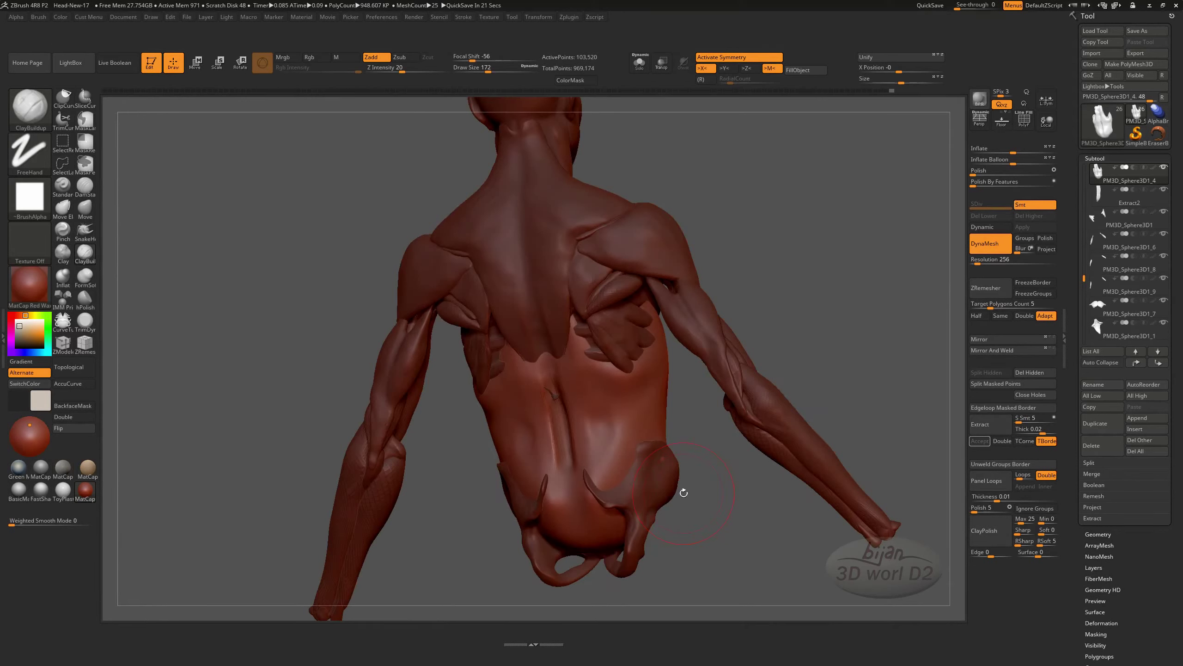
pyautogui.moveTo(684, 492)
pyautogui.mouseDown()
pyautogui.moveTo(621, 367)
pyautogui.moveTo(638, 350)
pyautogui.moveTo(630, 356)
pyautogui.moveTo(717, 393)
pyautogui.moveTo(560, 339)
pyautogui.mouseUp()
pyautogui.moveTo(663, 396)
pyautogui.mouseDown()
pyautogui.moveTo(693, 417)
pyautogui.moveTo(764, 388)
pyautogui.moveTo(756, 478)
pyautogui.moveTo(806, 346)
pyautogui.mouseUp()
# - Solo the piece, then select and delete the thick forearm subtool PM3D_Sphere3D1_9
pyautogui.keyDown('ctrl'); pyautogui.keyDown('shift'); pyautogui.click(764, 388); pyautogui.keyUp('shift'); pyautogui.keyUp('ctrl')
pyautogui.press('space')
pyautogui.keyDown('alt'); pyautogui.click(734, 494); pyautogui.keyUp('alt')
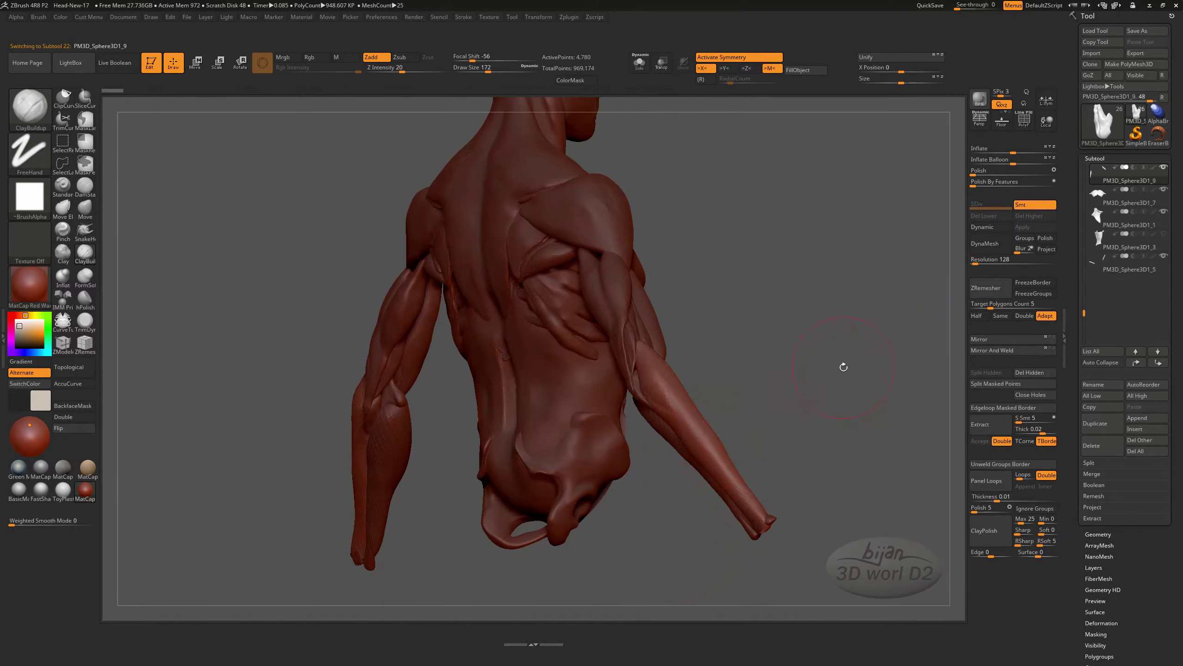
pyautogui.press('Delete')
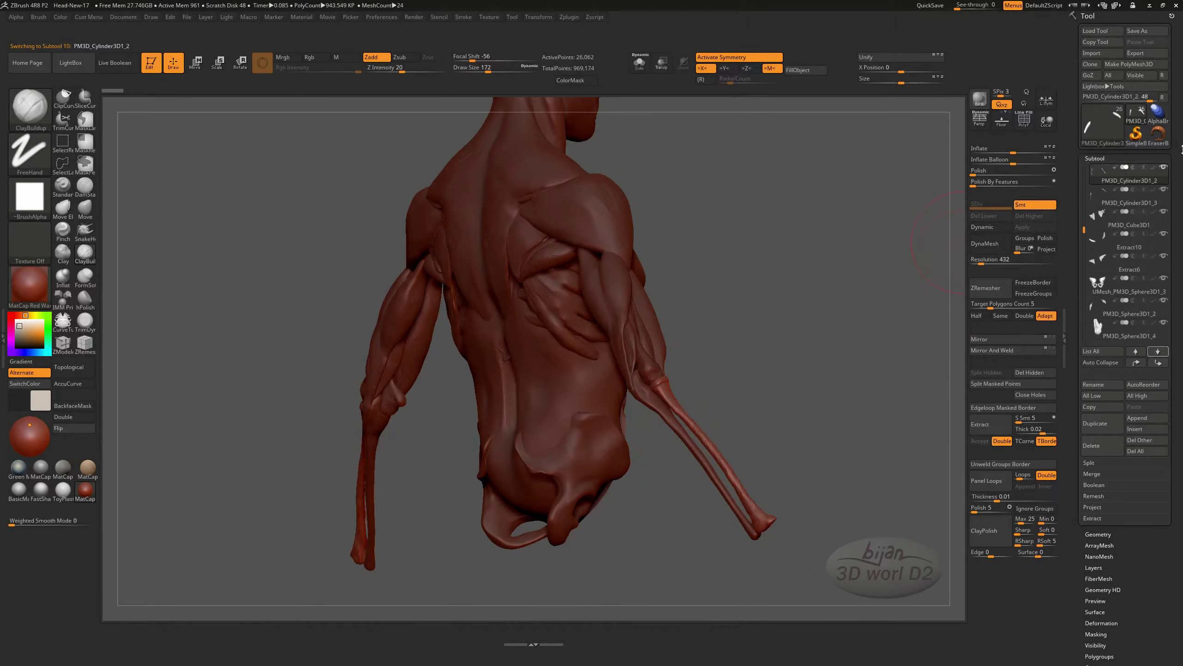
pyautogui.moveTo(673, 410); pyautogui.dragTo(721, 489)
# - Delete the leftover cylinder piece and mask the side of the lower back and flank
pyautogui.press('Delete')
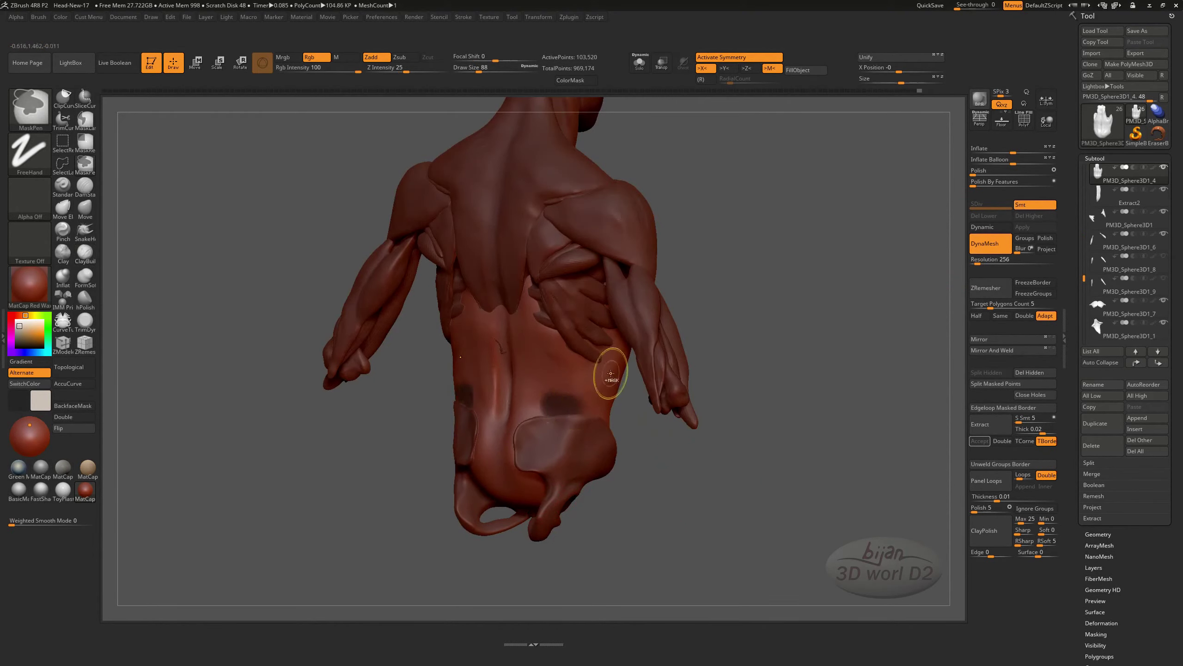
pyautogui.keyDown('ctrl'); pyautogui.click(578, 397); pyautogui.keyUp('ctrl')
pyautogui.moveTo(668, 476); pyautogui.dragTo(637, 456)
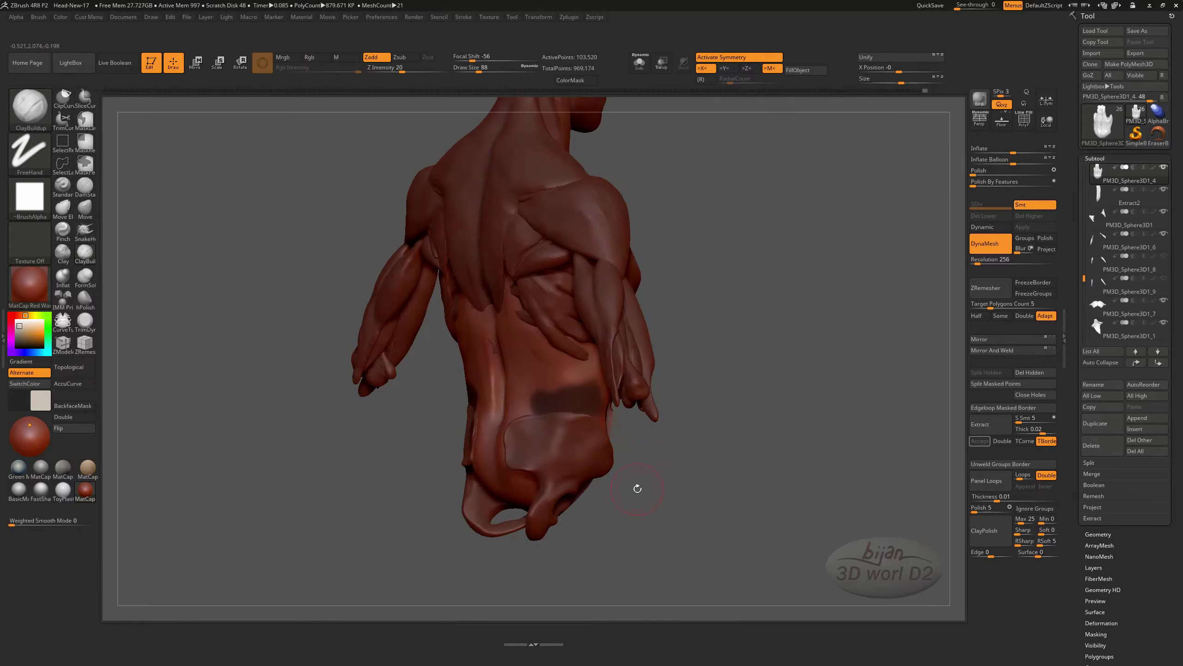
pyautogui.moveTo(657, 495)
pyautogui.mouseDown()
pyautogui.moveTo(690, 474)
pyautogui.moveTo(544, 413)
pyautogui.moveTo(579, 379)
pyautogui.mouseUp()
pyautogui.keyDown('ctrl'); pyautogui.click(579, 380); pyautogui.keyUp('ctrl')
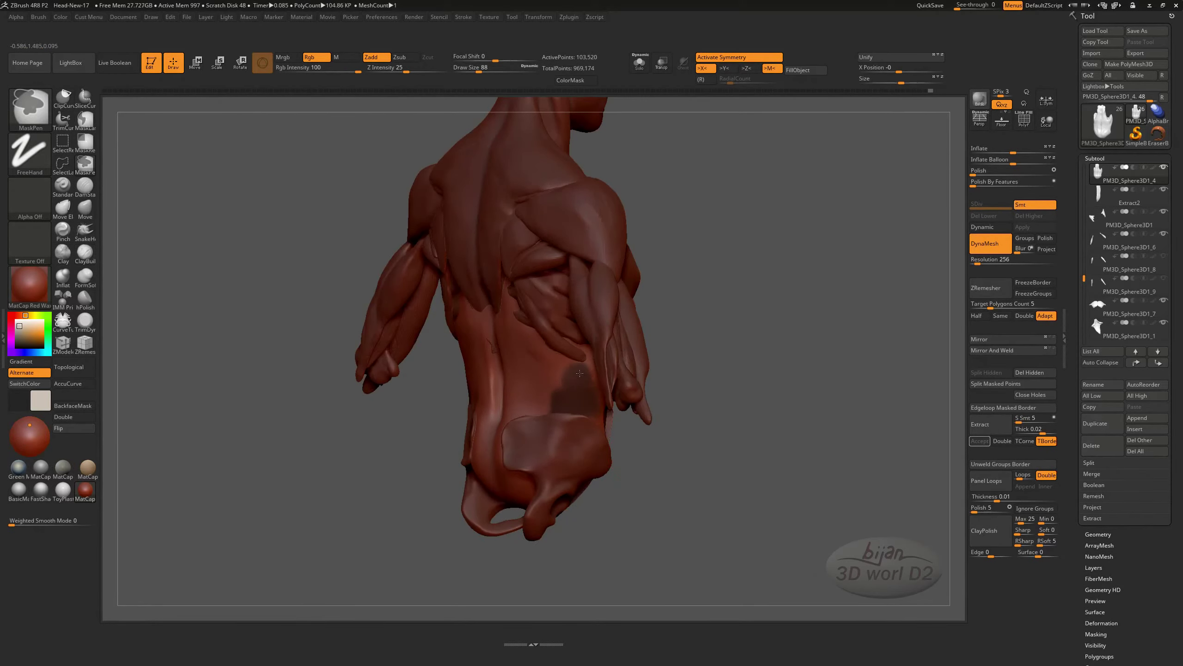
pyautogui.moveTo(660, 431)
pyautogui.mouseDown()
pyautogui.moveTo(563, 381)
pyautogui.moveTo(540, 411)
pyautogui.mouseUp()
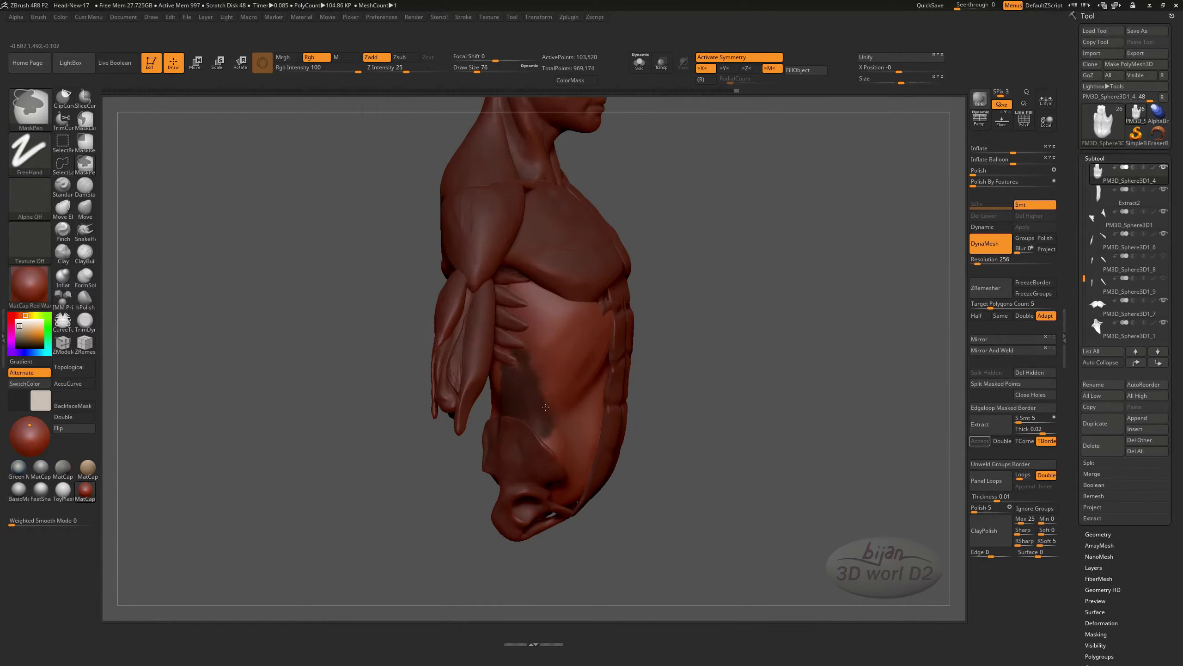
# - Extend the mask over the side abdomen, then Solo the masked shell
pyautogui.moveTo(537, 396); pyautogui.dragTo(512, 343)
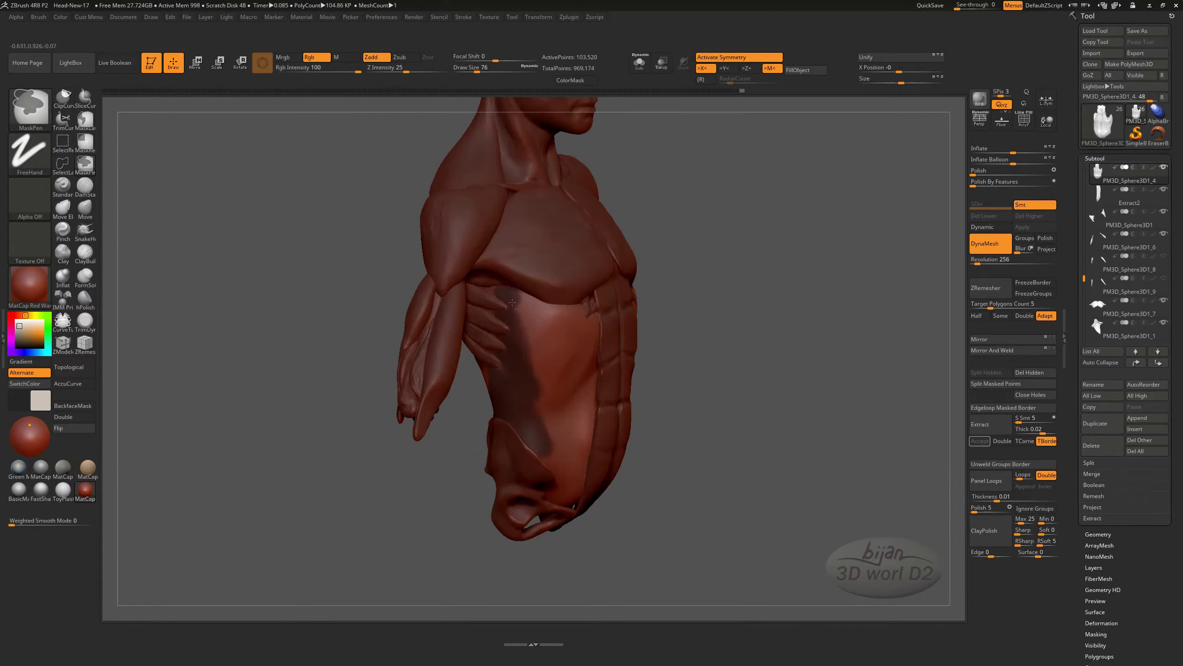
pyautogui.moveTo(655, 431); pyautogui.dragTo(721, 410)
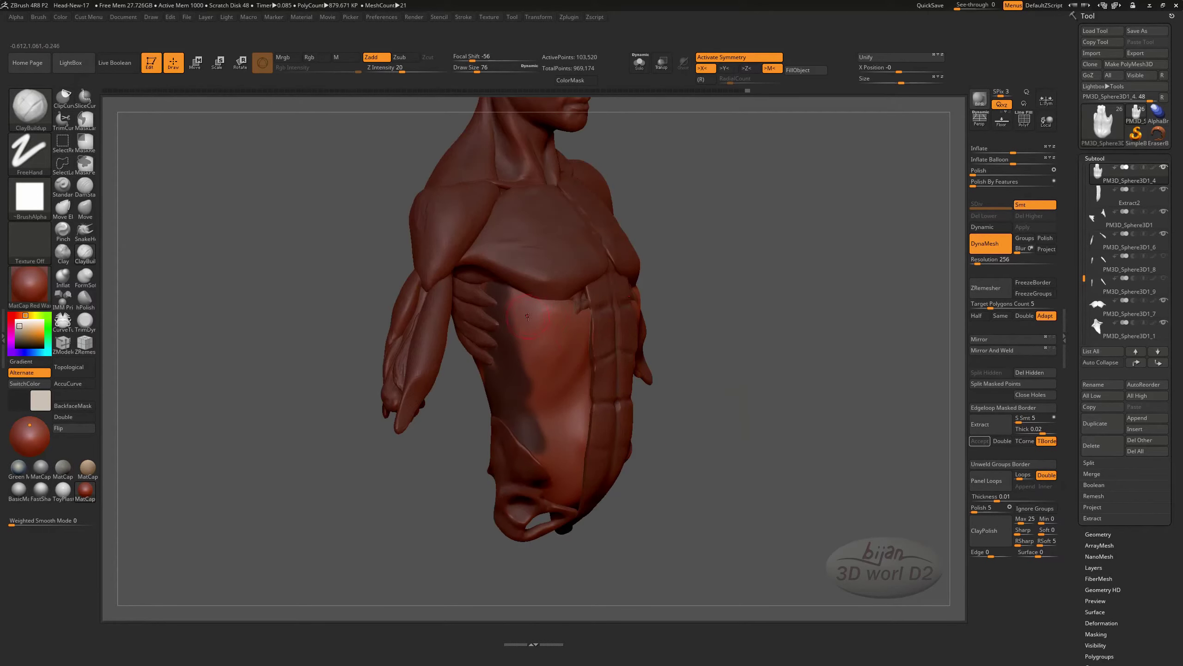
pyautogui.moveTo(524, 302)
pyautogui.keyDown('ctrl'); pyautogui.mouseDown()
pyautogui.moveTo(564, 378)
pyautogui.moveTo(534, 368)
pyautogui.moveTo(545, 422)
pyautogui.mouseUp(); pyautogui.keyUp('ctrl')
pyautogui.moveTo(682, 478); pyautogui.dragTo(550, 413)
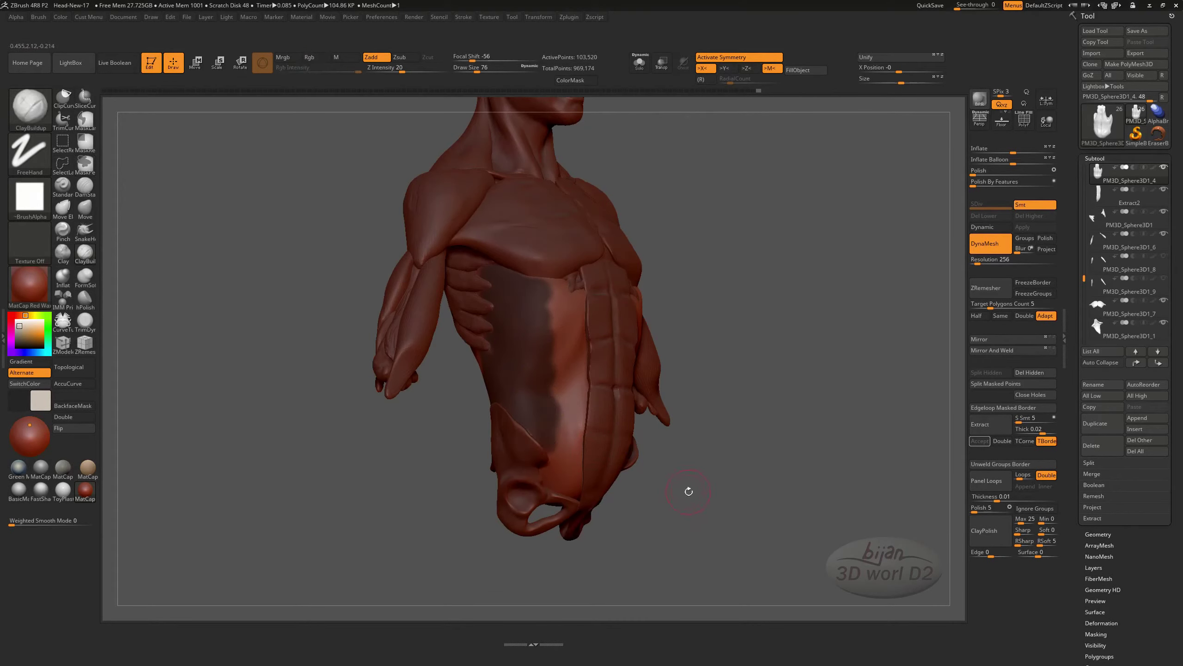
pyautogui.moveTo(687, 489); pyautogui.dragTo(725, 375)
pyautogui.click(639, 62)
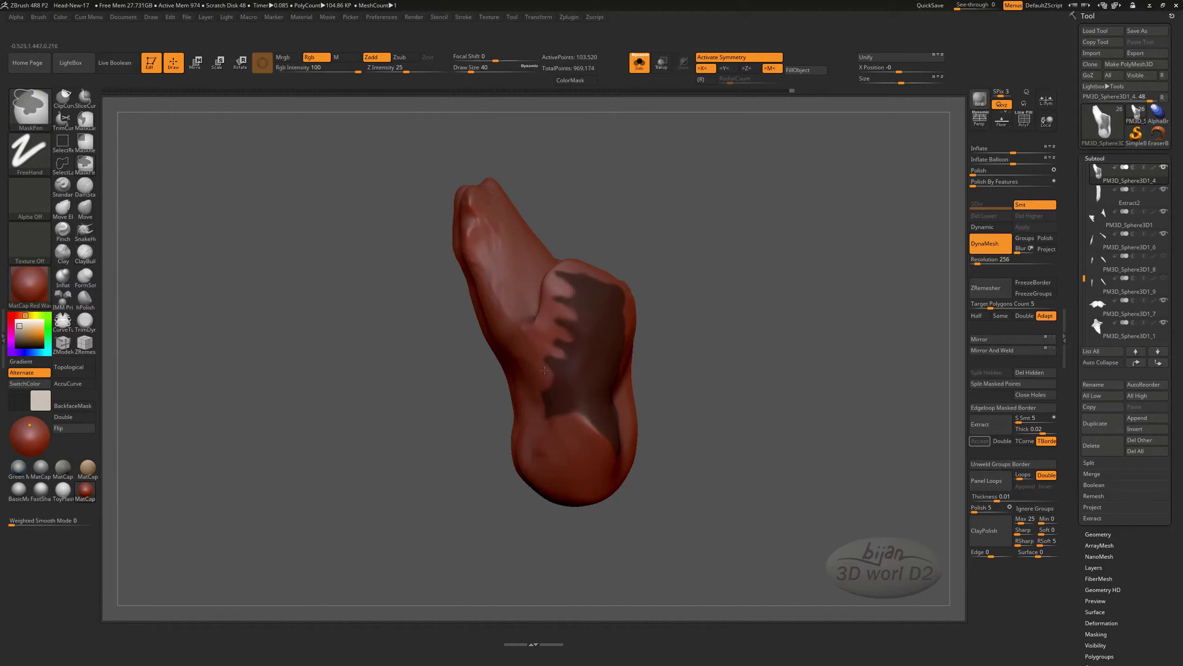
# - Extract the masked flank area from a back view and accept it as a new piece
pyautogui.moveTo(643, 347); pyautogui.dragTo(665, 344)
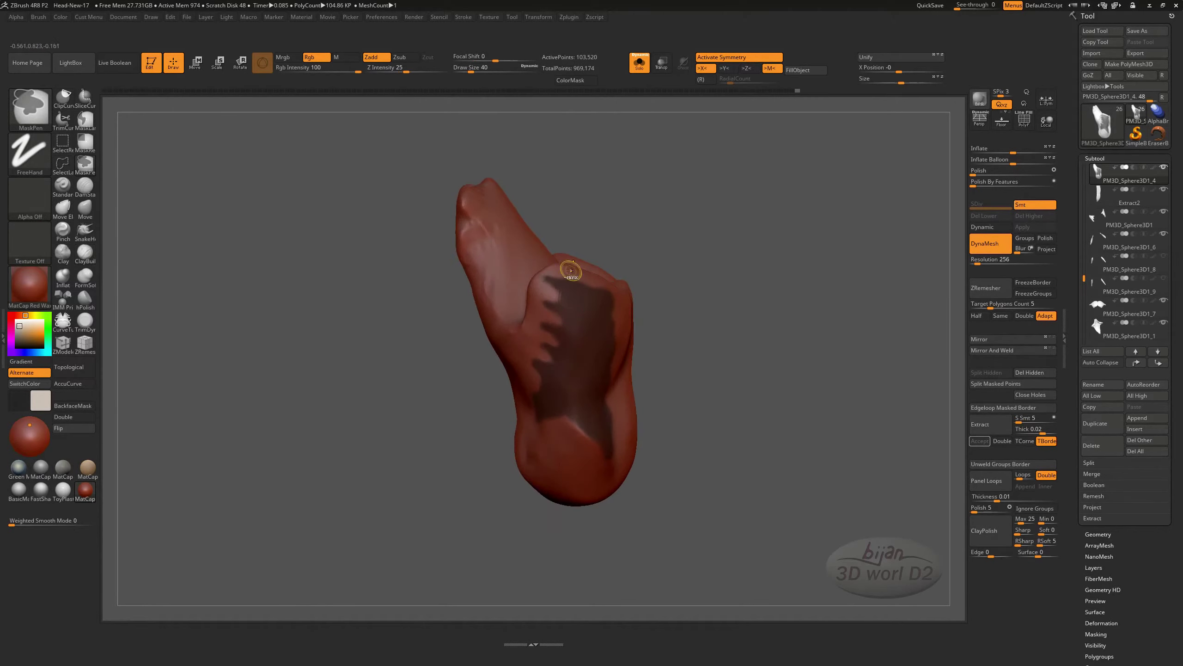
pyautogui.keyDown('shift'); pyautogui.moveTo(572, 270); pyautogui.dragTo(974, 448); pyautogui.keyUp('shift')
pyautogui.click(990, 429)
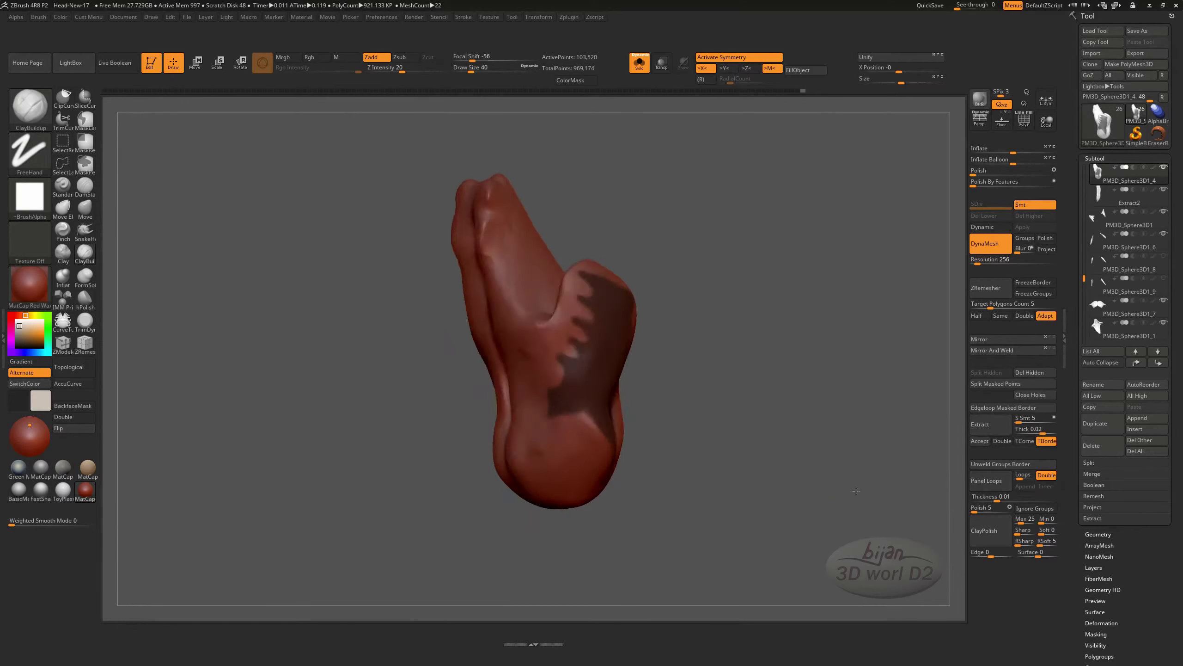
pyautogui.click(981, 441)
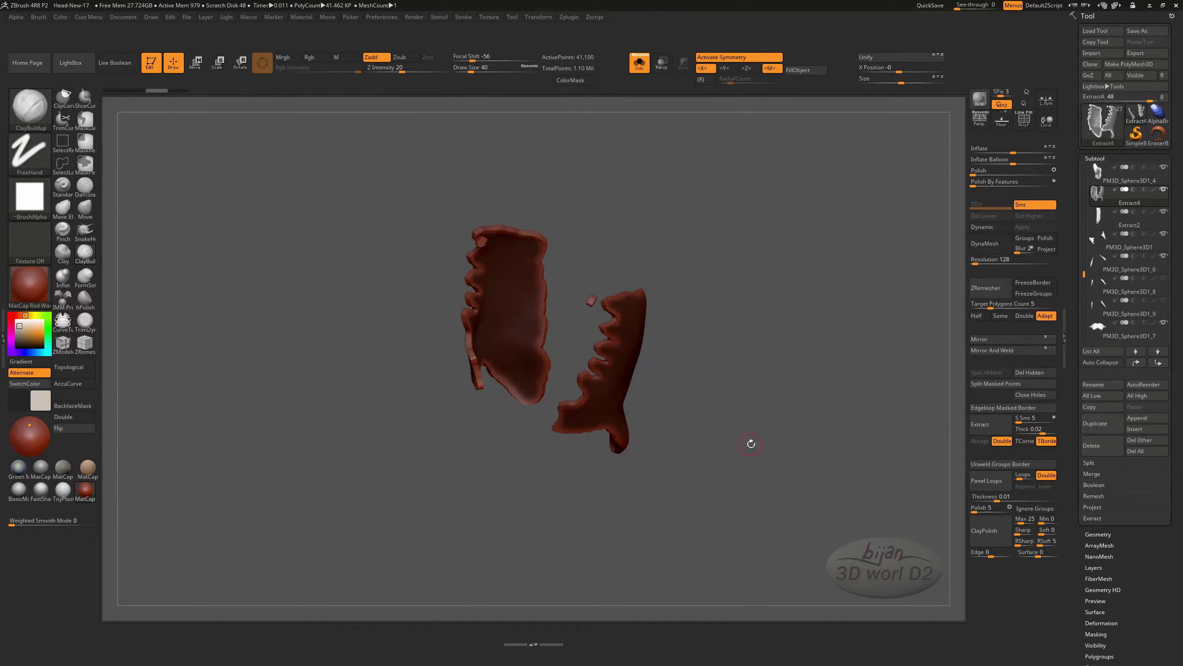
# - Split masked points, close holes, and delete the stray fragment Extract5_1
pyautogui.moveTo(750, 441)
pyautogui.mouseDown()
pyautogui.moveTo(585, 305)
pyautogui.moveTo(636, 396)
pyautogui.moveTo(795, 402)
pyautogui.mouseUp()
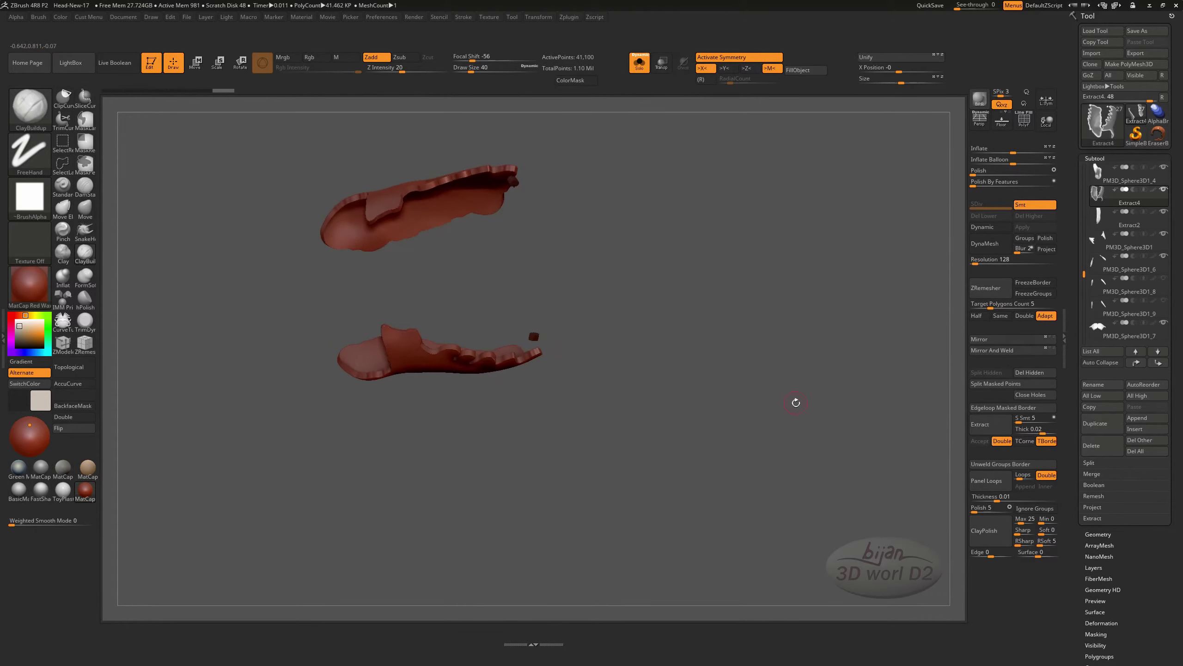
pyautogui.click(993, 386)
pyautogui.click(1025, 395)
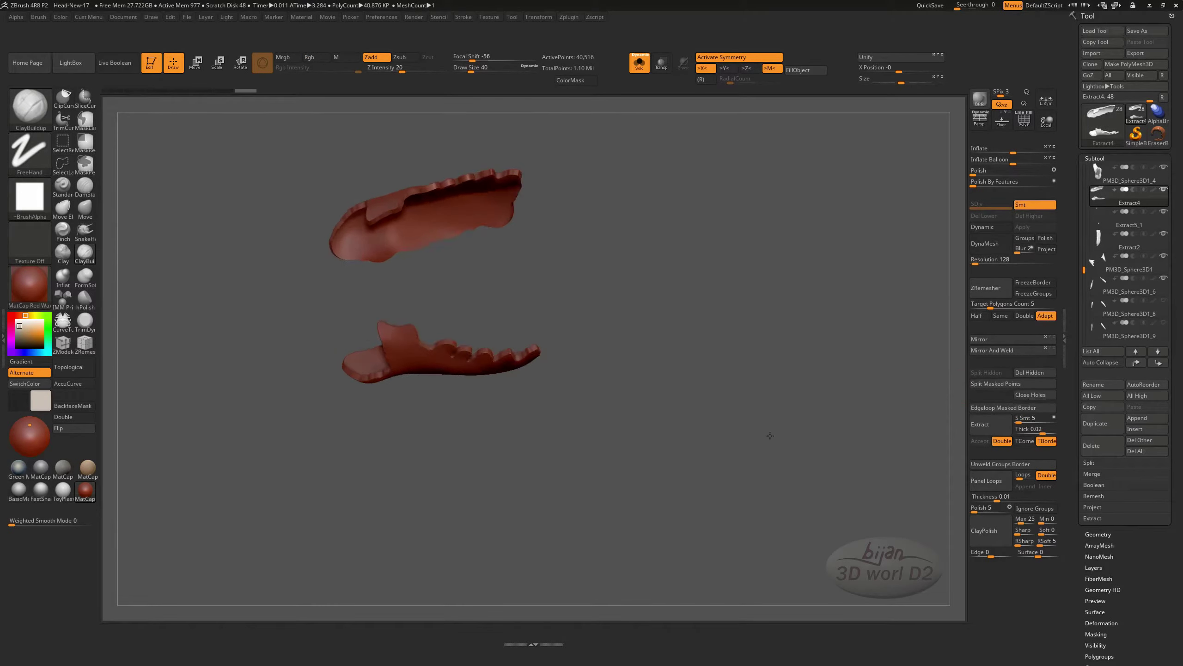
pyautogui.click(1127, 219)
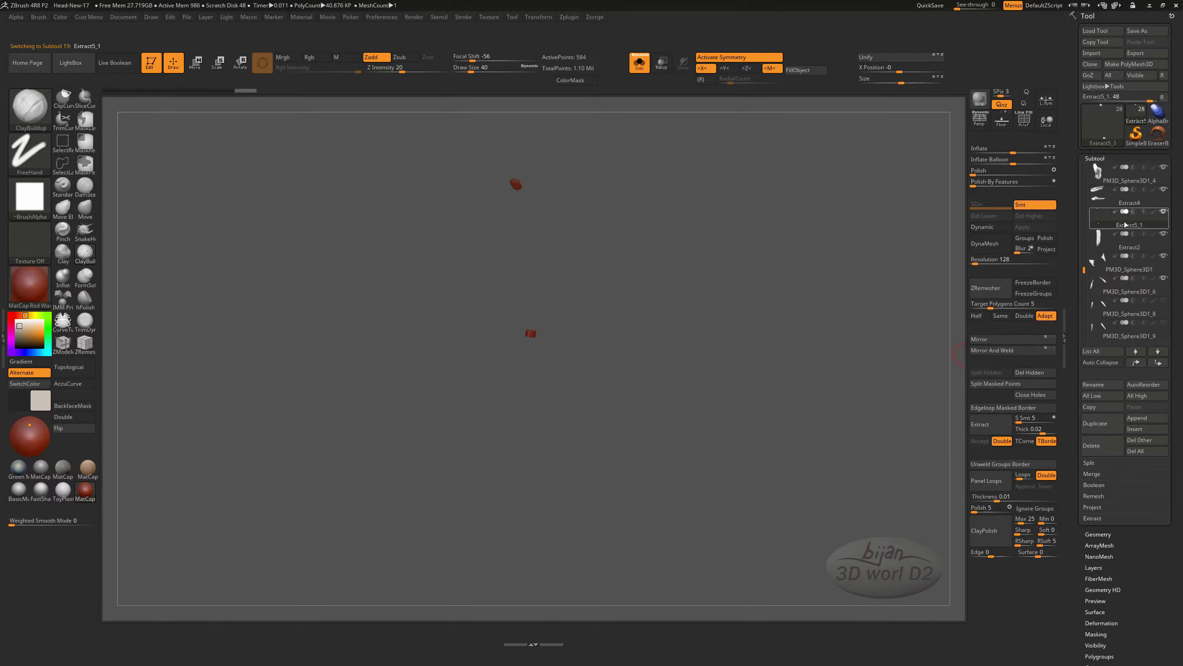
pyautogui.click(1099, 446)
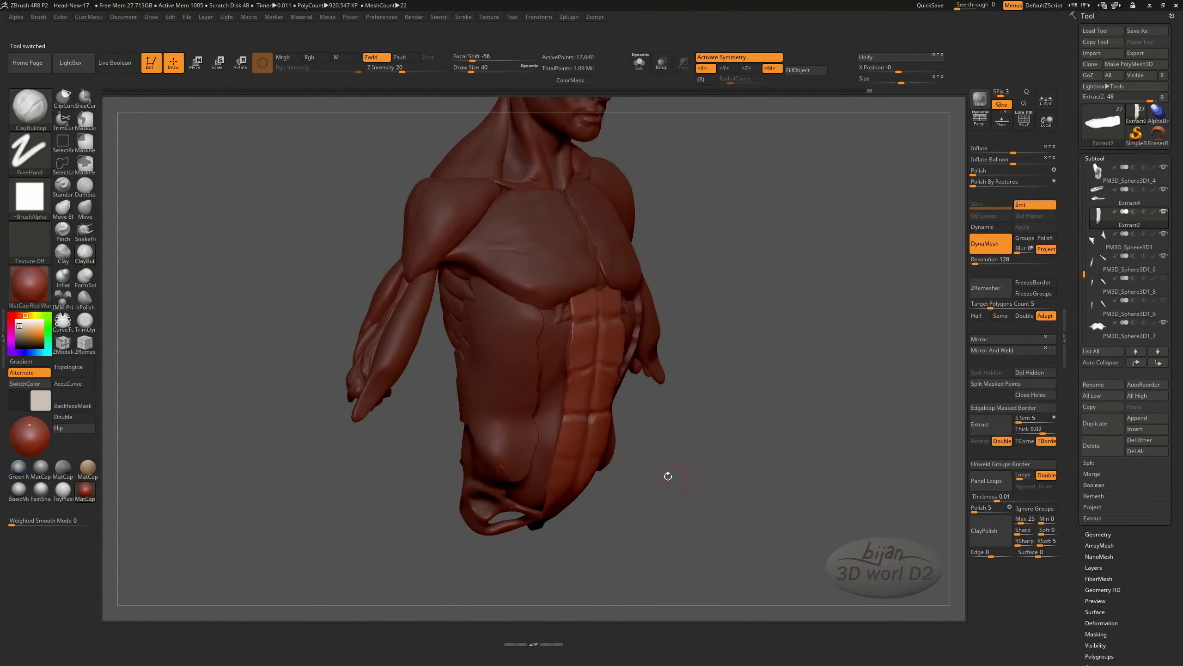
# - Select the extracted side piece Extract4 and Solo it
pyautogui.moveTo(705, 427)
pyautogui.mouseDown()
pyautogui.moveTo(718, 487)
pyautogui.moveTo(789, 339)
pyautogui.moveTo(512, 381)
pyautogui.mouseUp()
pyautogui.keyDown('alt'); pyautogui.click(513, 381); pyautogui.keyUp('alt')
pyautogui.moveTo(774, 385)
pyautogui.mouseDown()
pyautogui.moveTo(674, 454)
pyautogui.moveTo(695, 423)
pyautogui.mouseUp()
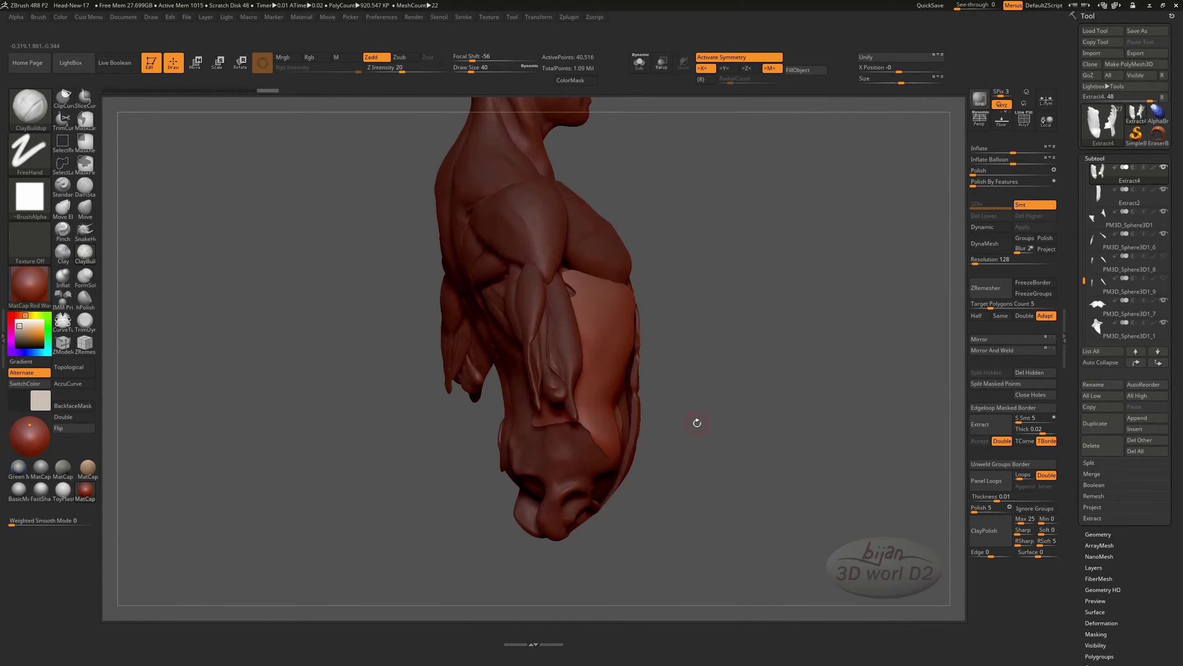
pyautogui.press('space')
pyautogui.click(687, 503)
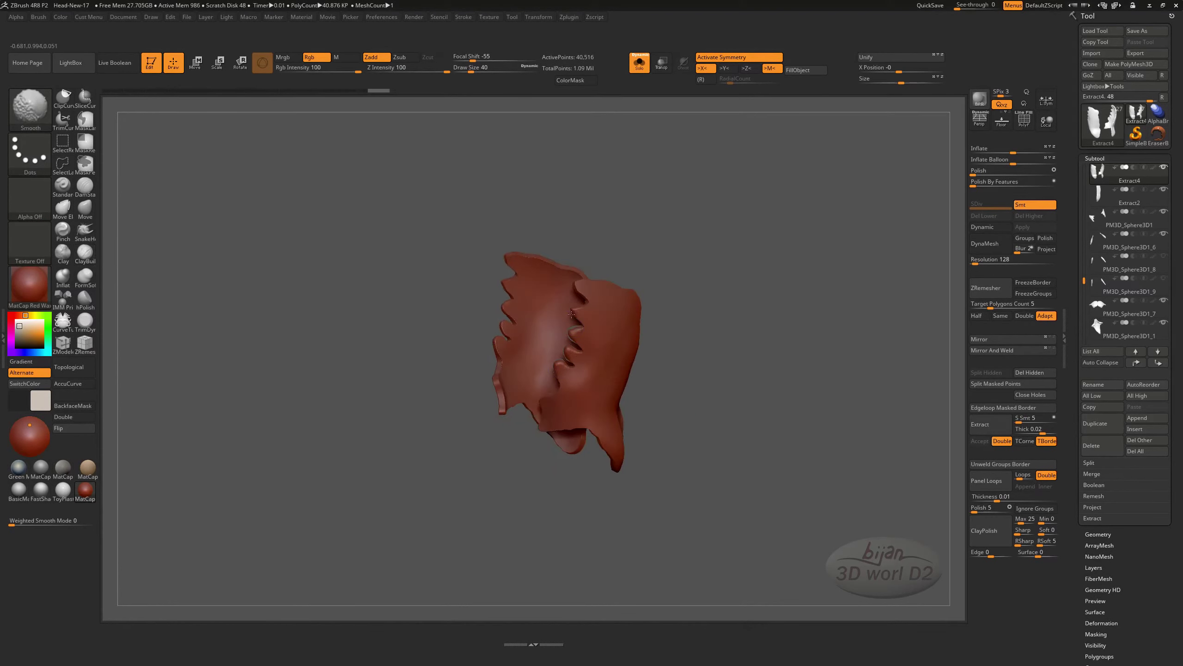
pyautogui.moveTo(572, 314)
pyautogui.mouseDown()
pyautogui.moveTo(645, 380)
pyautogui.moveTo(625, 424)
pyautogui.moveTo(501, 351)
pyautogui.moveTo(449, 240)
pyautogui.moveTo(637, 490)
pyautogui.moveTo(694, 434)
pyautogui.moveTo(702, 444)
pyautogui.mouseUp()
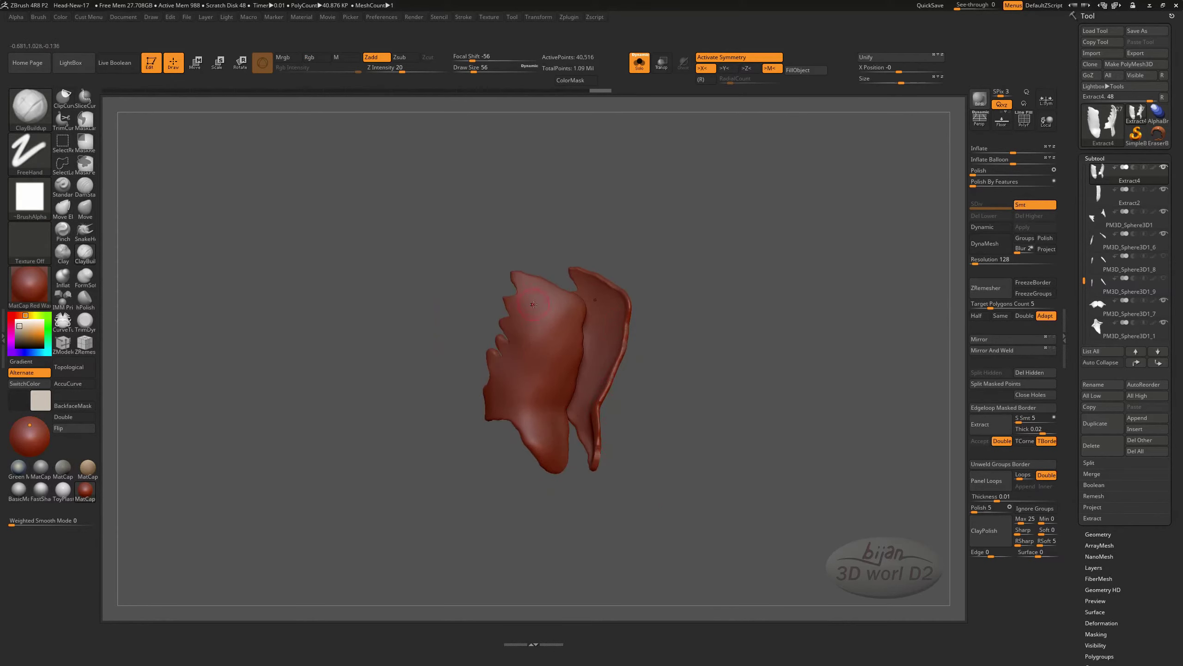
# - Sculpt Extract4 with the Standard brush (Dots stroke, Alpha Off) and smooth both mirrored halves
pyautogui.press('b')
pyautogui.press('s')
pyautogui.press('t')
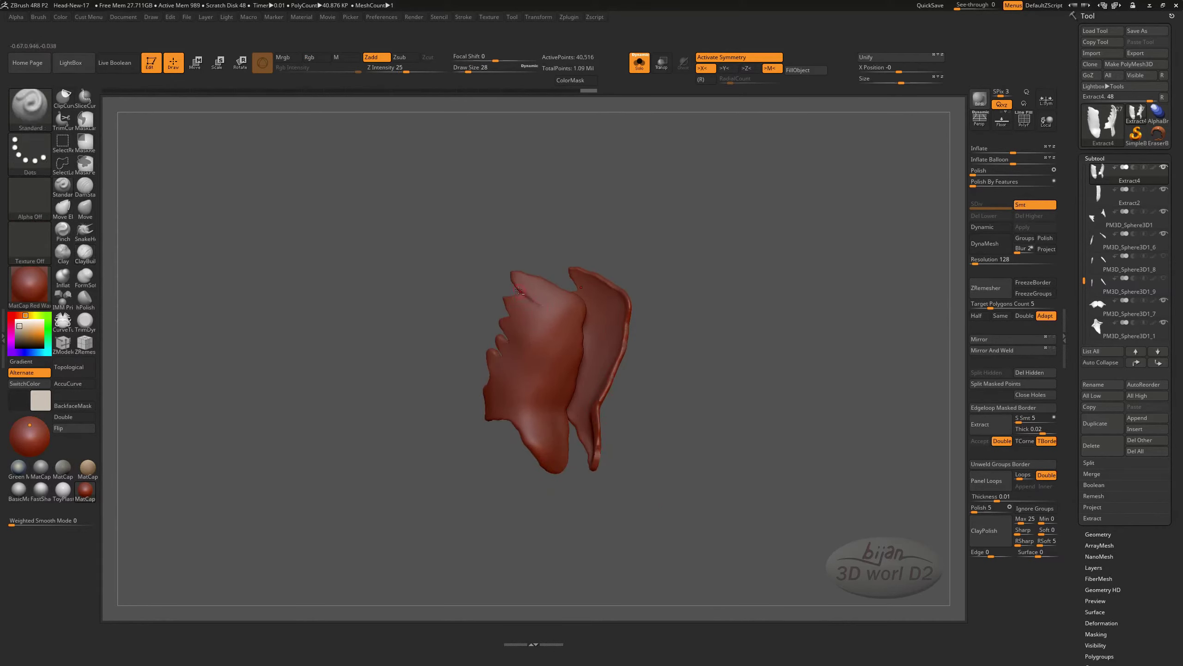
pyautogui.moveTo(684, 367); pyautogui.dragTo(520, 392)
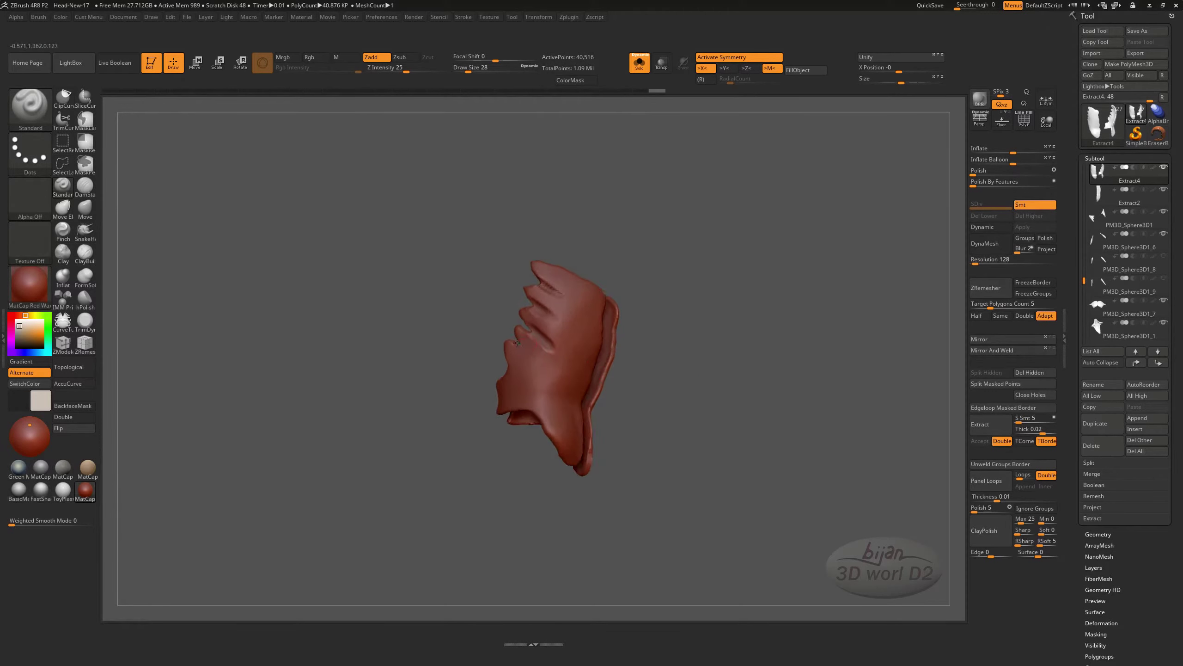
pyautogui.moveTo(528, 350)
pyautogui.mouseDown()
pyautogui.moveTo(533, 367)
pyautogui.moveTo(639, 433)
pyautogui.moveTo(691, 419)
pyautogui.moveTo(554, 341)
pyautogui.moveTo(550, 299)
pyautogui.mouseUp()
pyautogui.press('shift')
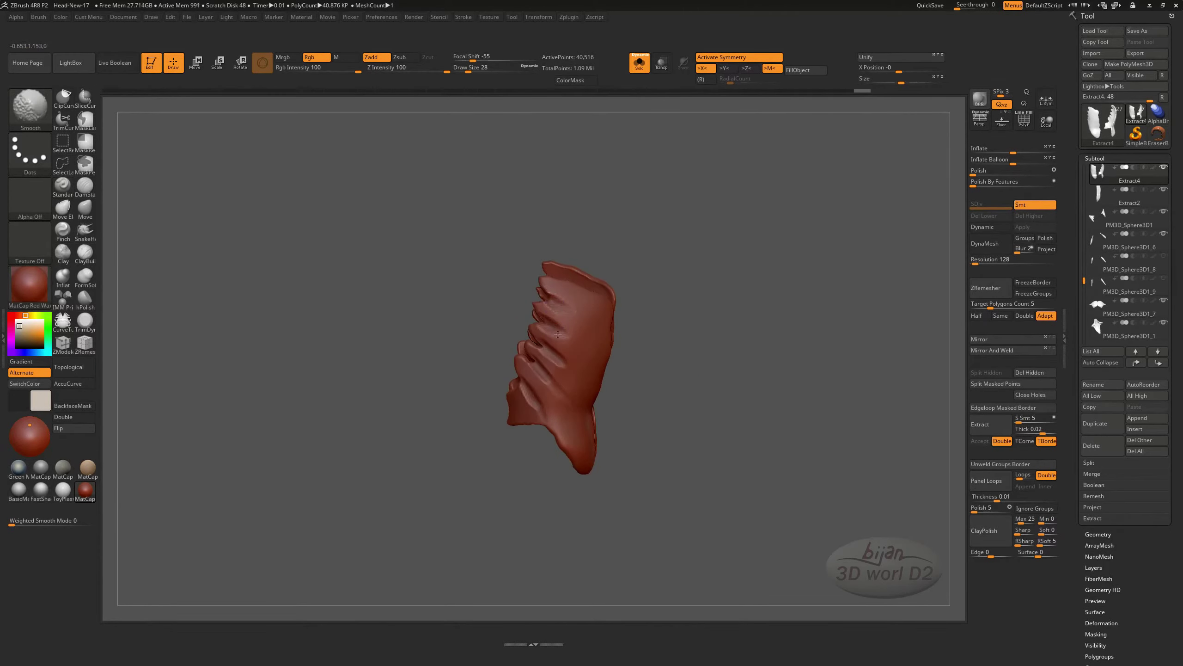
pyautogui.moveTo(532, 401)
pyautogui.mouseDown()
pyautogui.moveTo(546, 334)
pyautogui.moveTo(568, 364)
pyautogui.mouseUp()
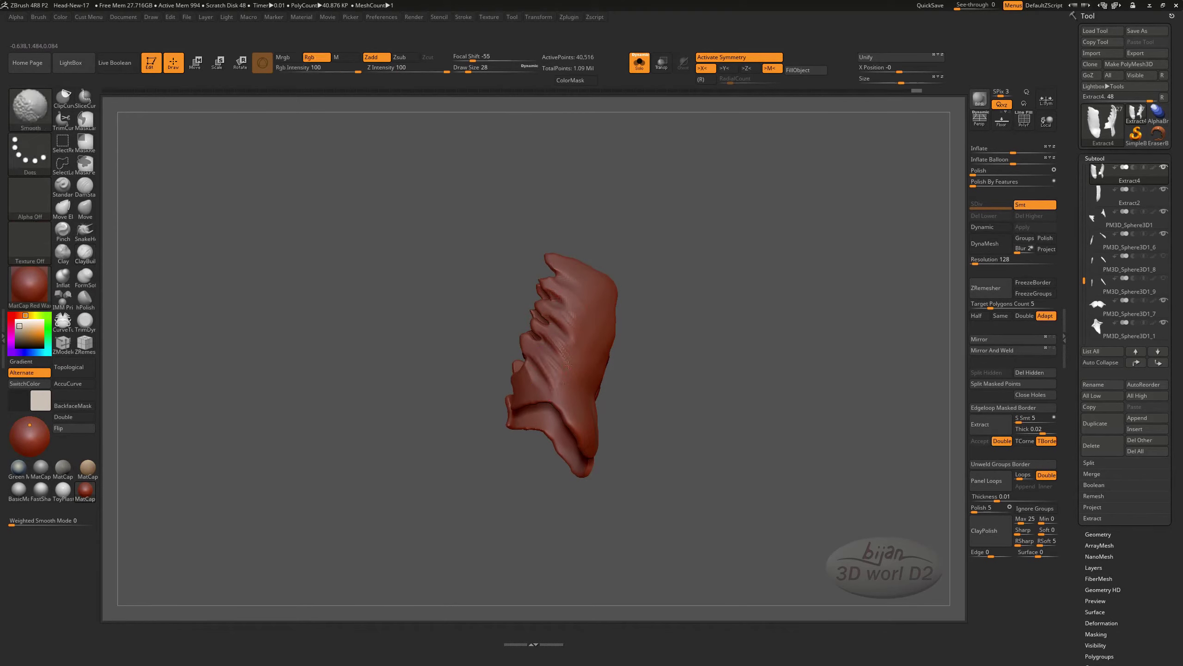
pyautogui.moveTo(643, 369); pyautogui.dragTo(651, 355)
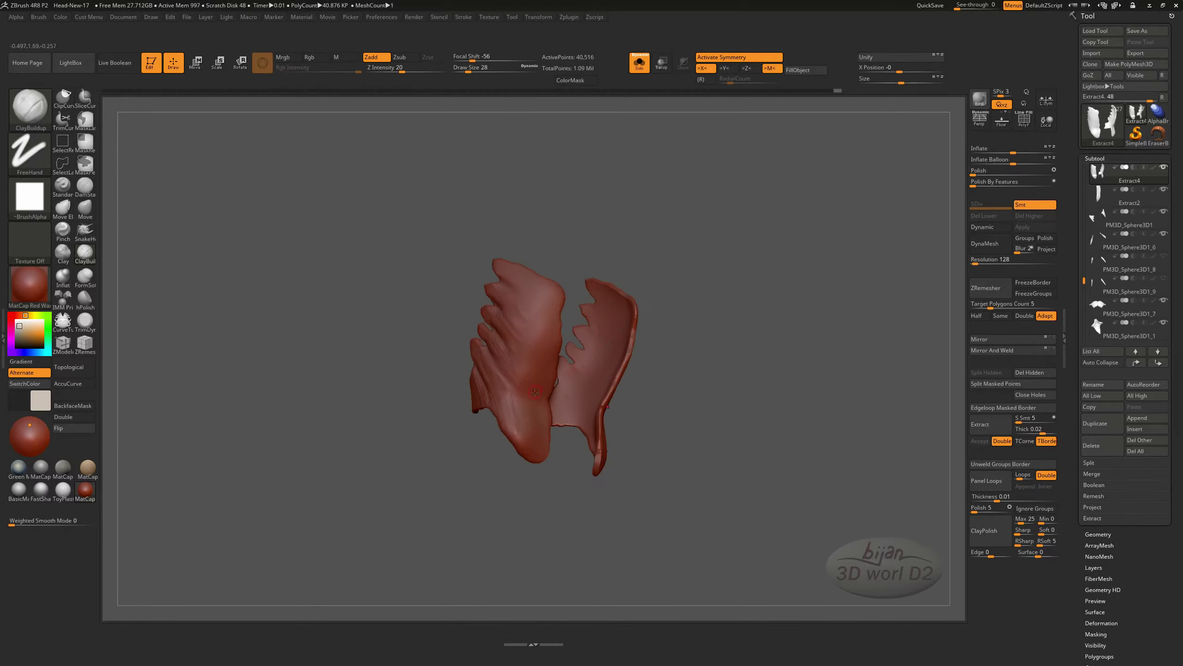
pyautogui.moveTo(535, 392)
pyautogui.mouseDown()
pyautogui.moveTo(547, 370)
pyautogui.moveTo(726, 434)
pyautogui.moveTo(764, 456)
pyautogui.moveTo(732, 450)
pyautogui.moveTo(735, 476)
pyautogui.mouseUp()
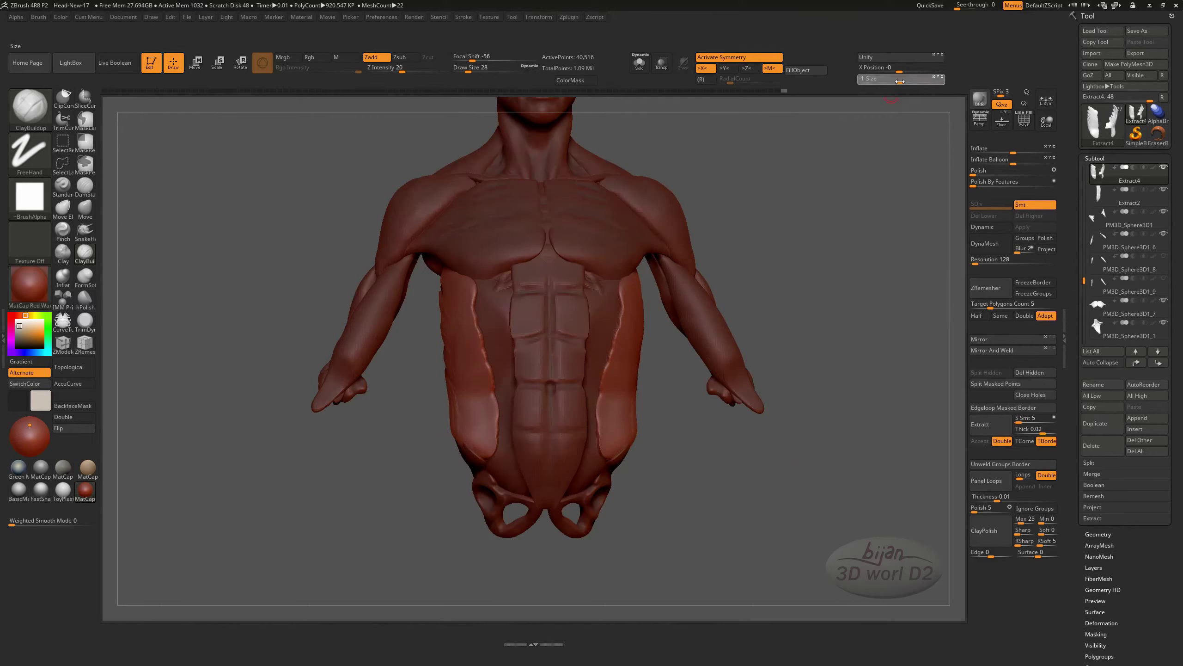
# - Reset the flank strips' size, then place the Transpose gizmo on them and reset its axes
pyautogui.moveTo(900, 81); pyautogui.dragTo(898, 84)
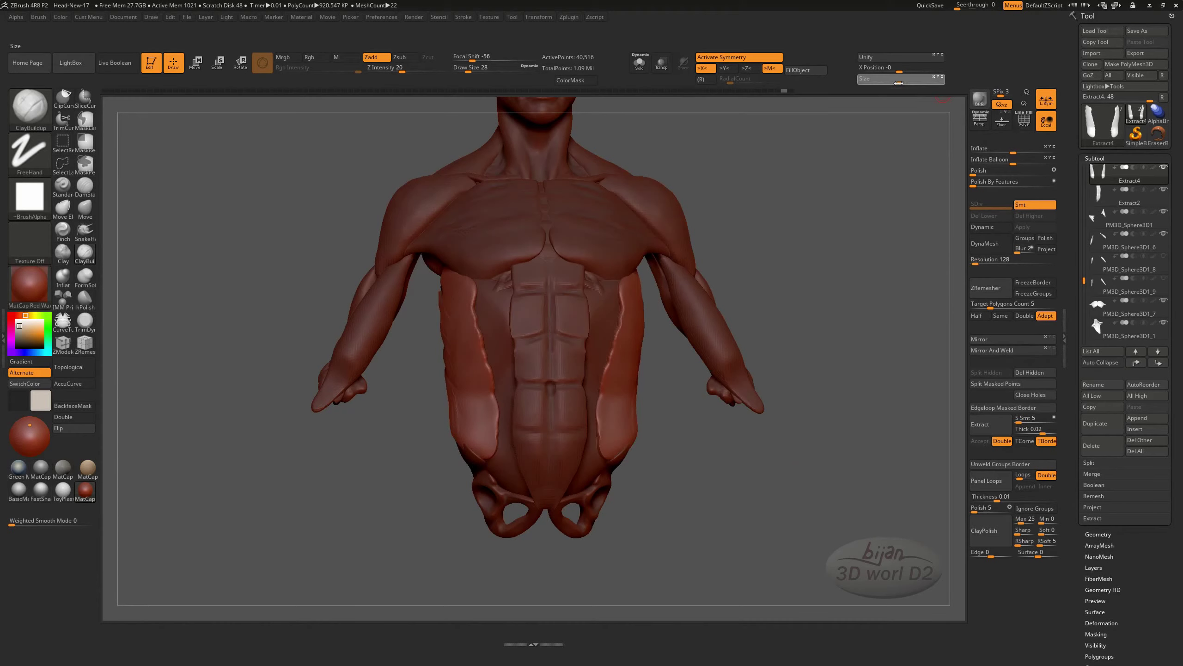
pyautogui.press('w')
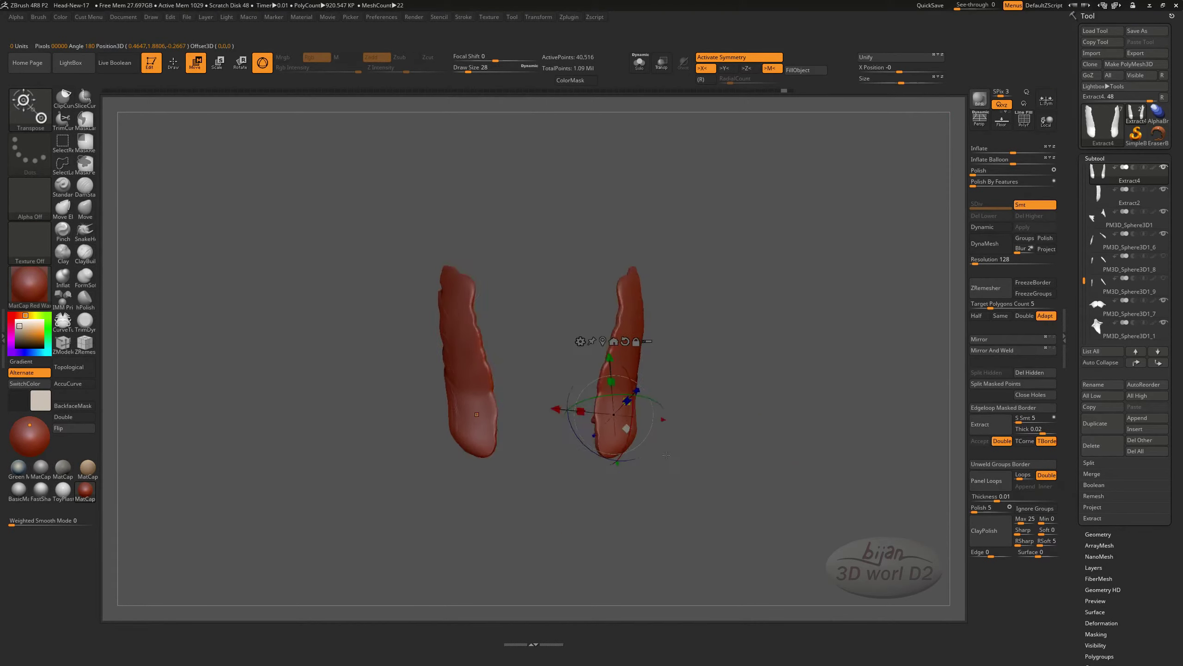
pyautogui.moveTo(629, 387); pyautogui.dragTo(623, 449)
pyautogui.click(551, 309)
pyautogui.moveTo(526, 454)
pyautogui.mouseDown()
pyautogui.moveTo(627, 425)
pyautogui.moveTo(688, 466)
pyautogui.moveTo(695, 436)
pyautogui.moveTo(523, 351)
pyautogui.mouseUp()
pyautogui.press('q')
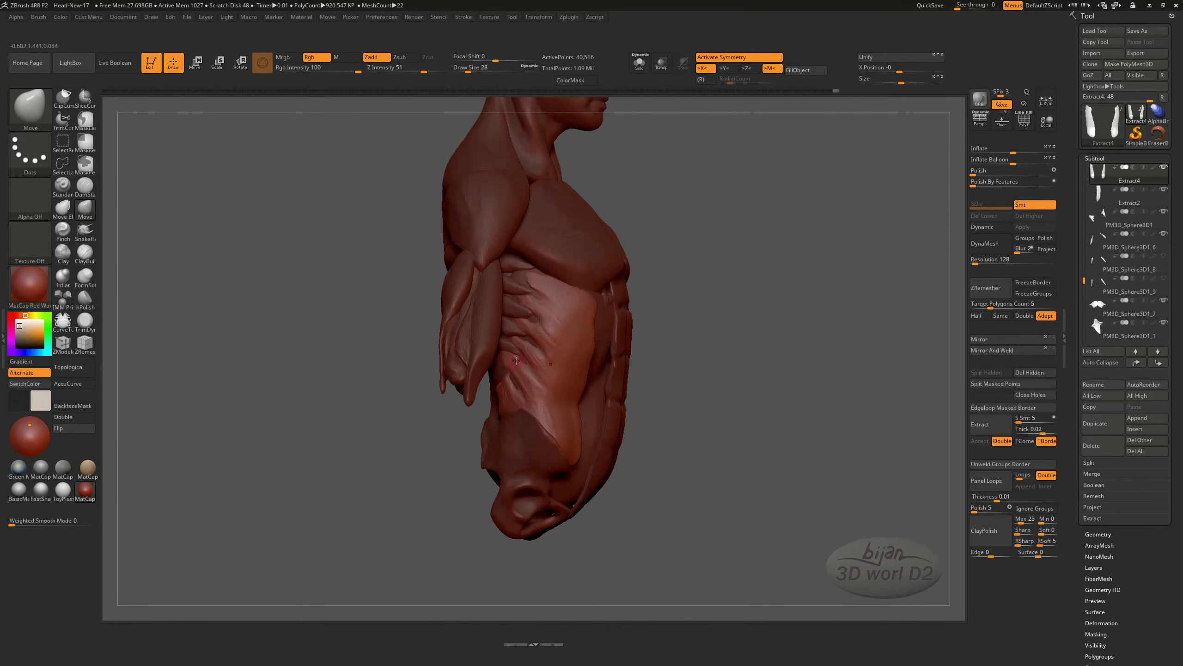
# - Build up the strips with ClayBuildup, switch to Move, and snap the torso to front view
pyautogui.press('b')
pyautogui.press('c')
pyautogui.press('b')
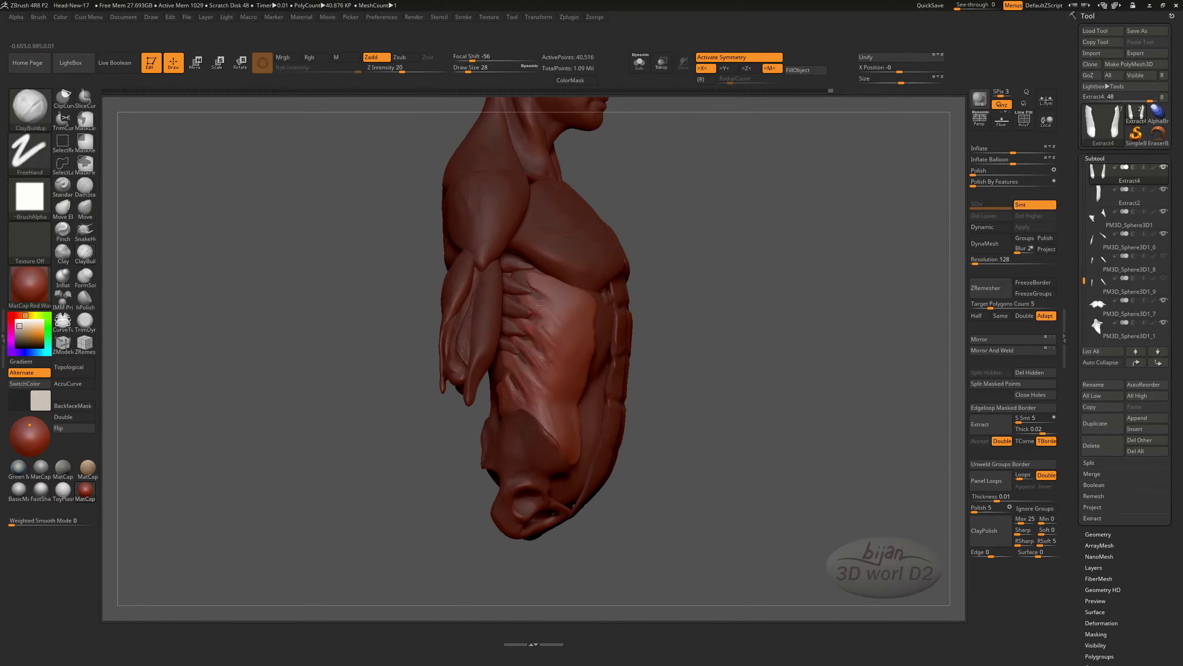
pyautogui.moveTo(519, 394); pyautogui.dragTo(503, 361)
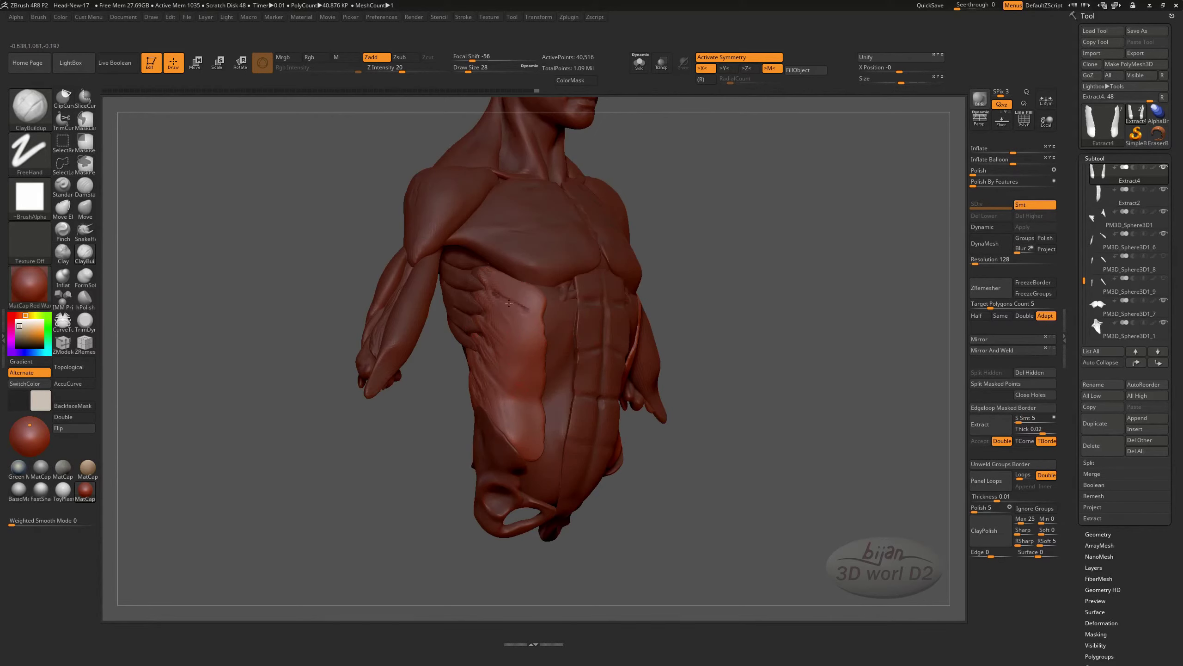
pyautogui.moveTo(495, 347)
pyautogui.mouseDown()
pyautogui.moveTo(556, 349)
pyautogui.moveTo(647, 262)
pyautogui.mouseUp()
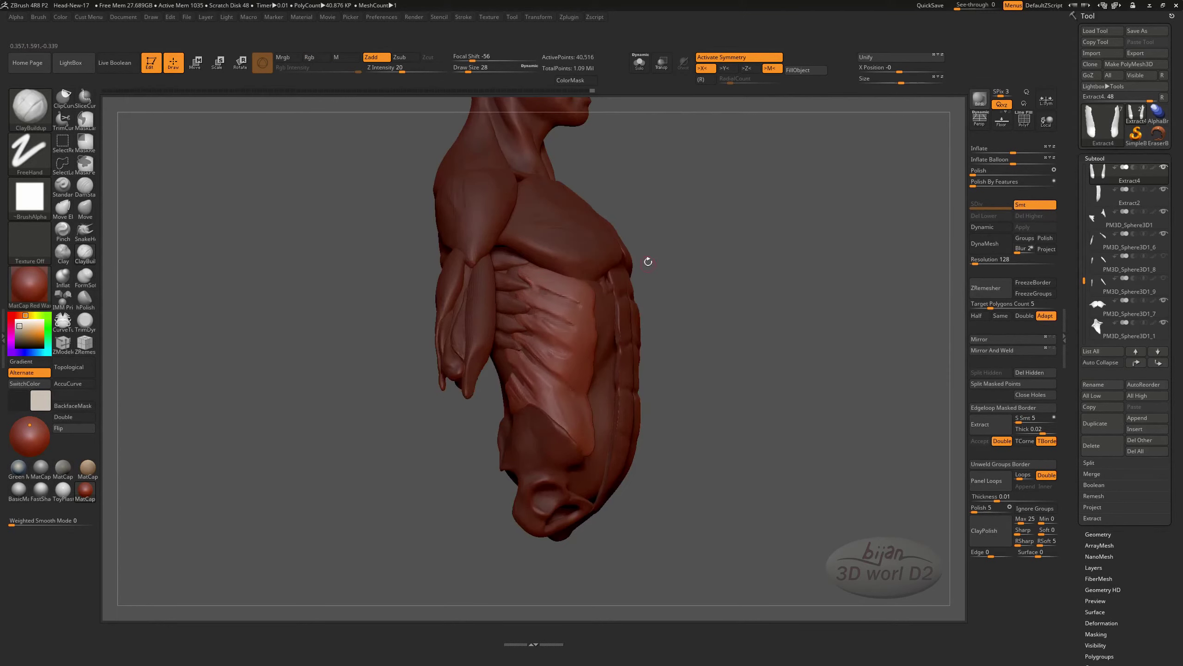
pyautogui.press('b')
pyautogui.press('m')
pyautogui.press('v')
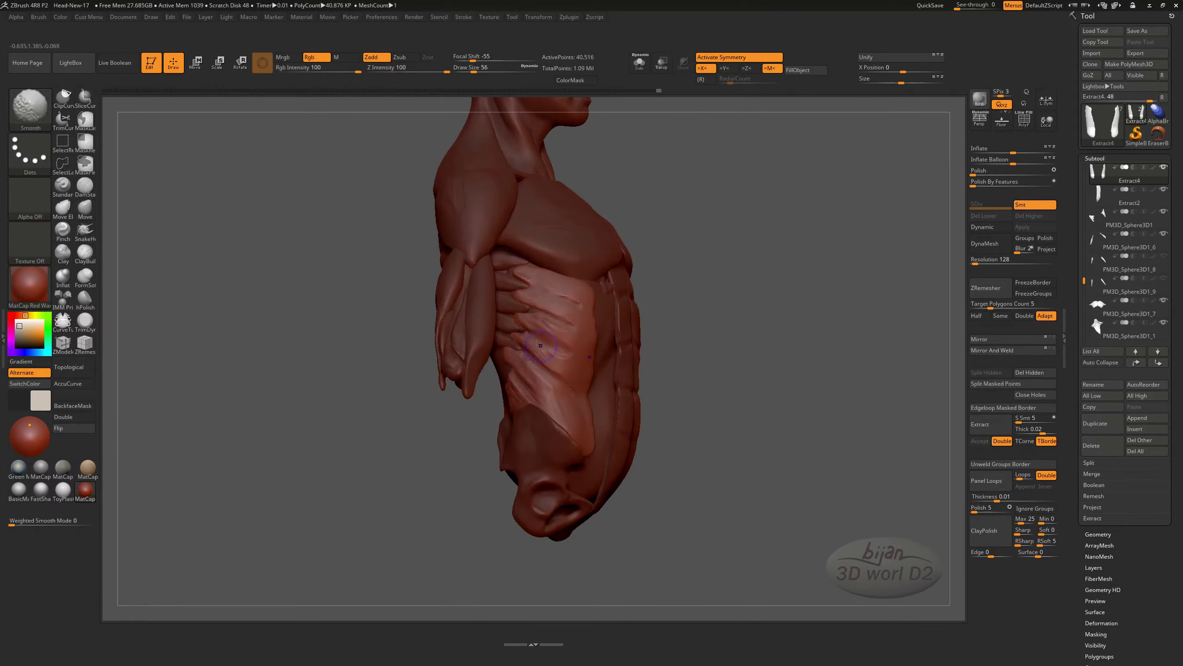
pyautogui.keyDown('shift'); pyautogui.moveTo(737, 422); pyautogui.dragTo(724, 420); pyautogui.keyUp('shift')
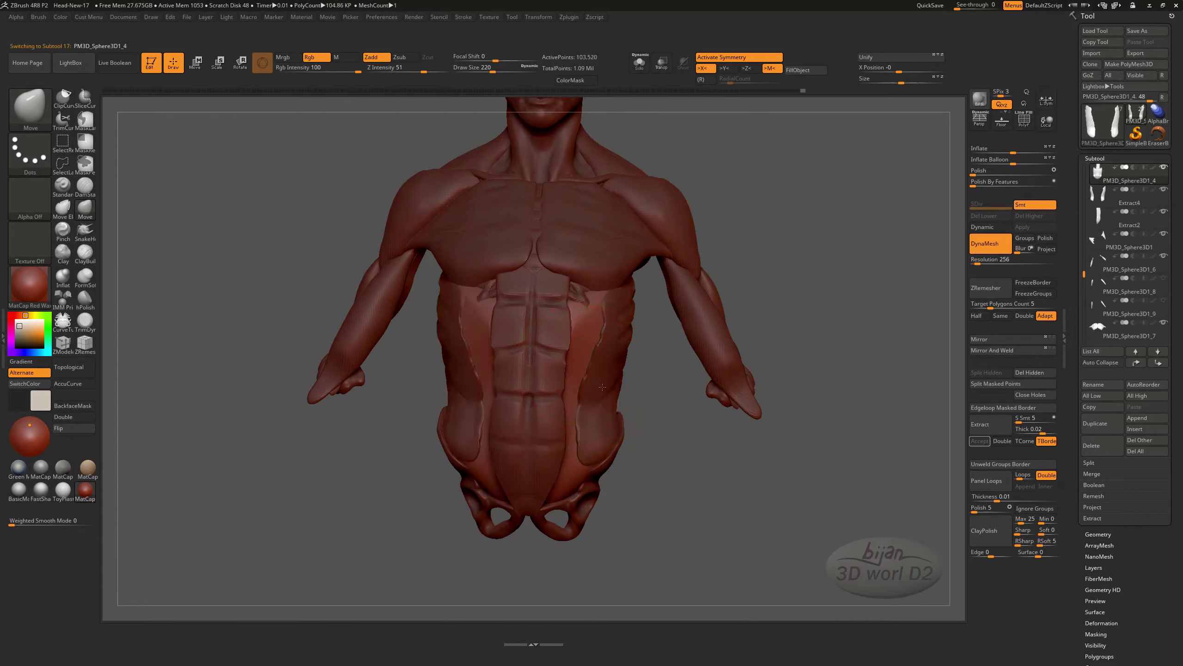
# - Make the main body piece active and show it on its own
pyautogui.keyDown('alt'); pyautogui.click(578, 365); pyautogui.keyUp('alt')
pyautogui.press('space')
pyautogui.click(596, 380)
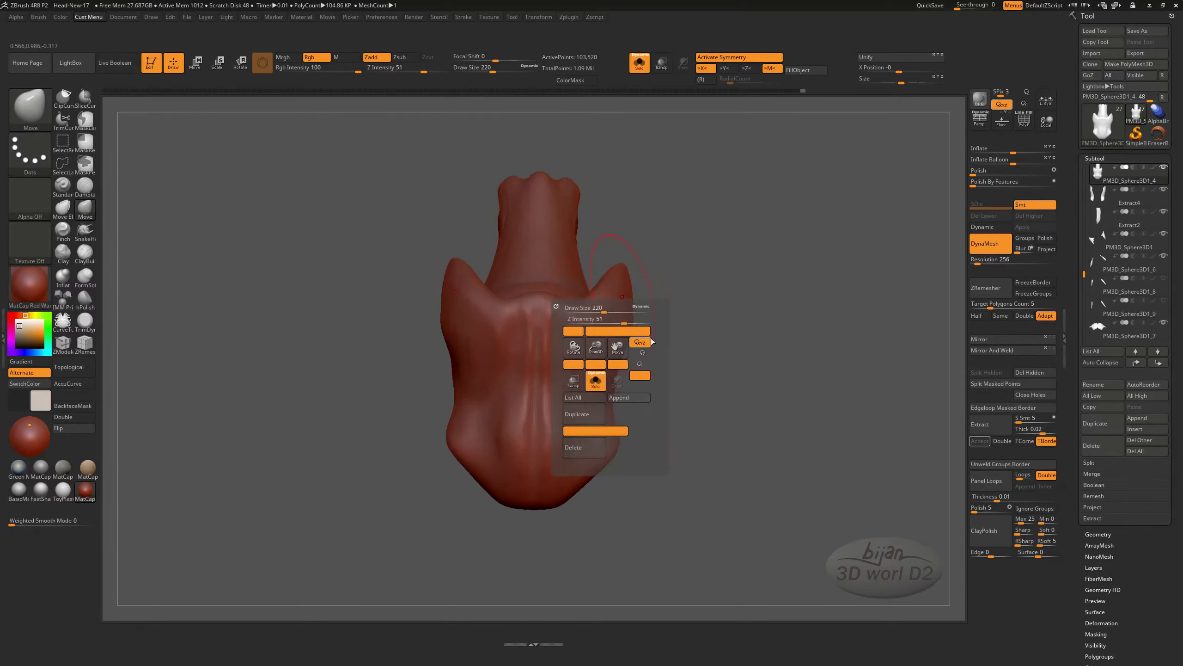
pyautogui.moveTo(684, 409)
pyautogui.mouseDown()
pyautogui.moveTo(629, 388)
pyautogui.moveTo(695, 467)
pyautogui.moveTo(621, 373)
pyautogui.mouseUp()
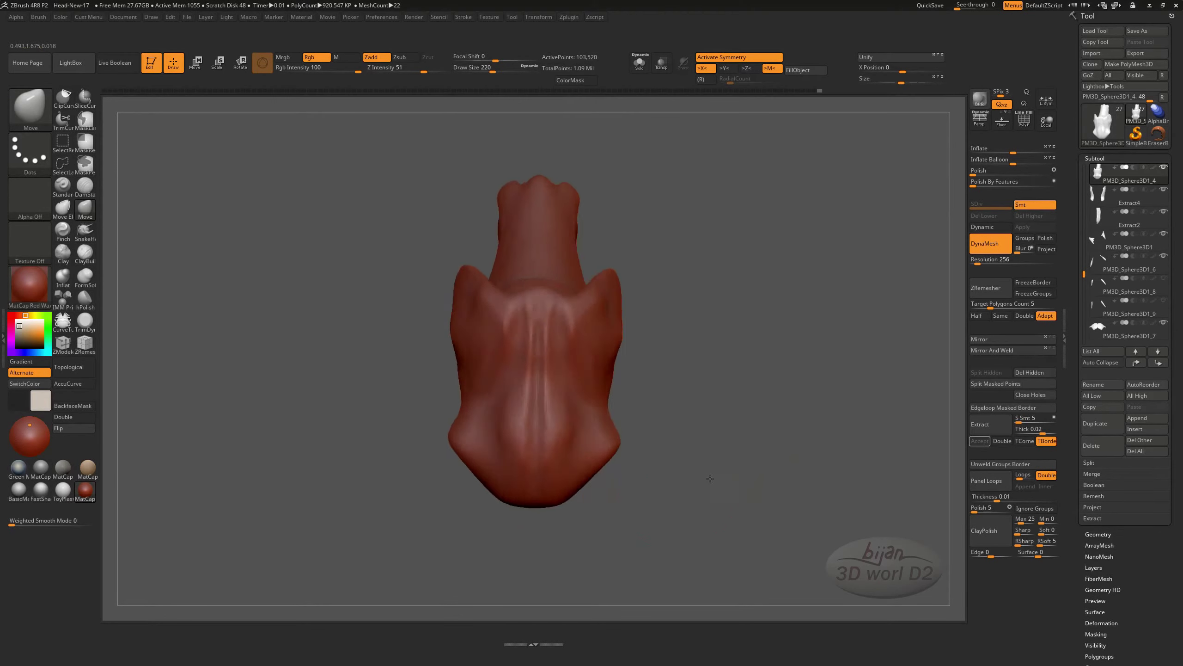
# - Select the Extract4 arm piece and mirror its muscles across X to the other side
pyautogui.keyDown('alt'); pyautogui.click(614, 350); pyautogui.keyUp('alt')
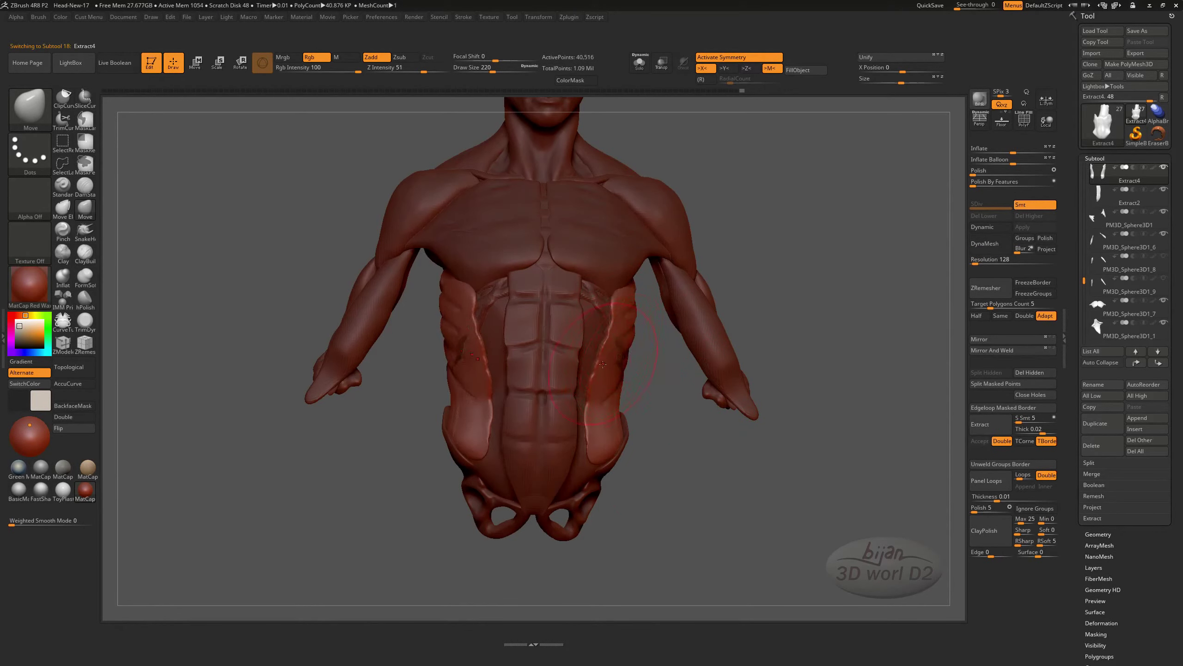
pyautogui.moveTo(617, 356)
pyautogui.mouseDown()
pyautogui.moveTo(634, 431)
pyautogui.moveTo(680, 428)
pyautogui.mouseUp()
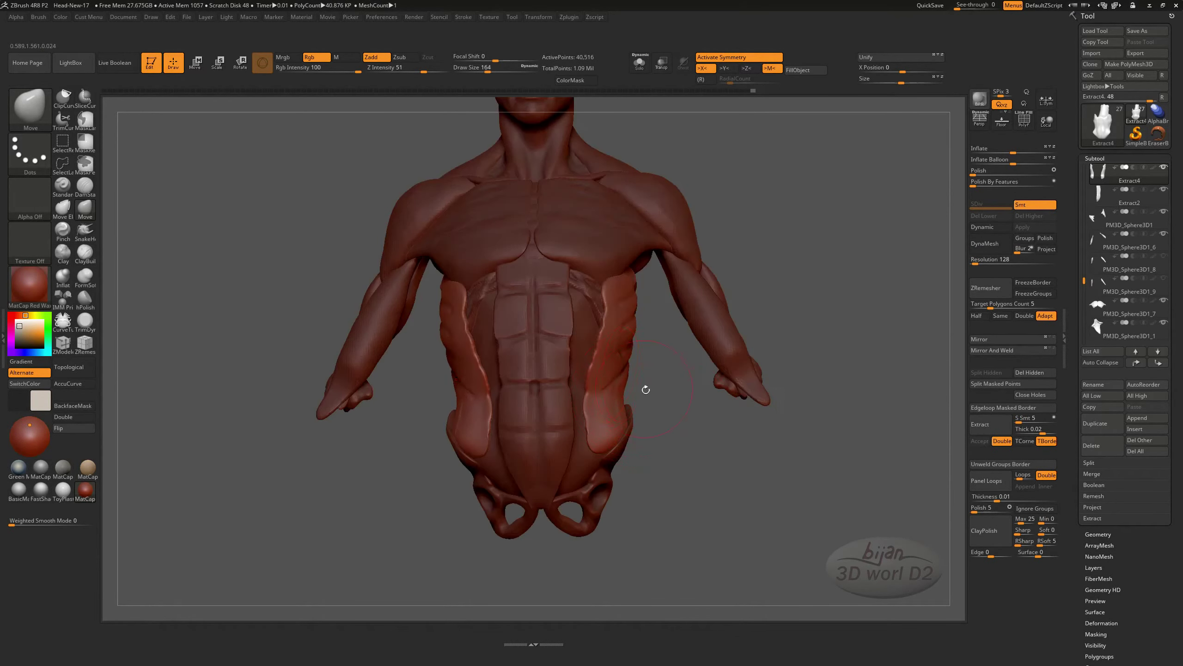
pyautogui.moveTo(645, 390); pyautogui.dragTo(591, 364)
pyautogui.keyDown('shift'); pyautogui.moveTo(655, 433); pyautogui.dragTo(678, 446); pyautogui.keyUp('shift')
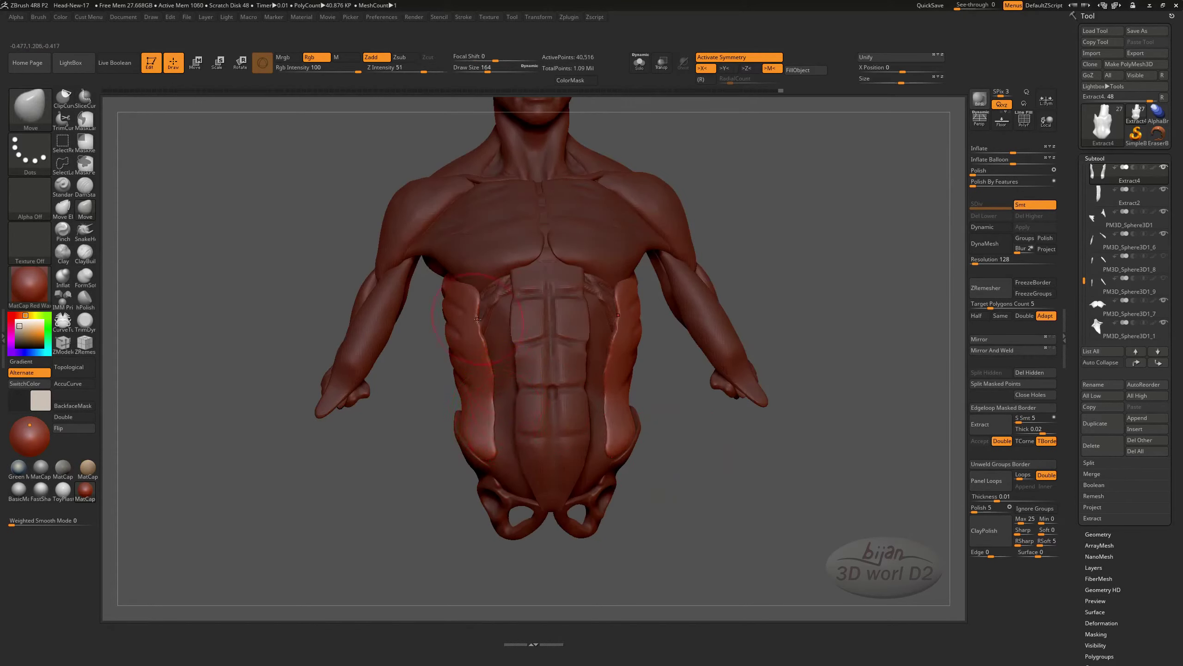
pyautogui.moveTo(480, 299); pyautogui.dragTo(505, 311)
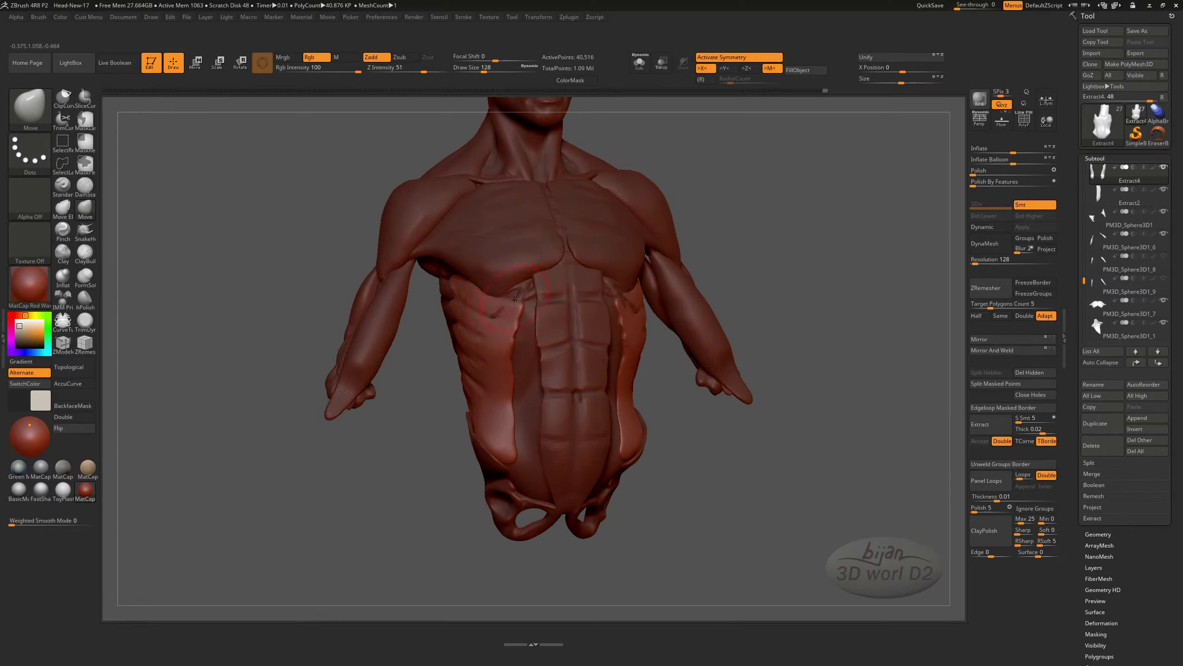
pyautogui.moveTo(499, 315); pyautogui.dragTo(708, 462)
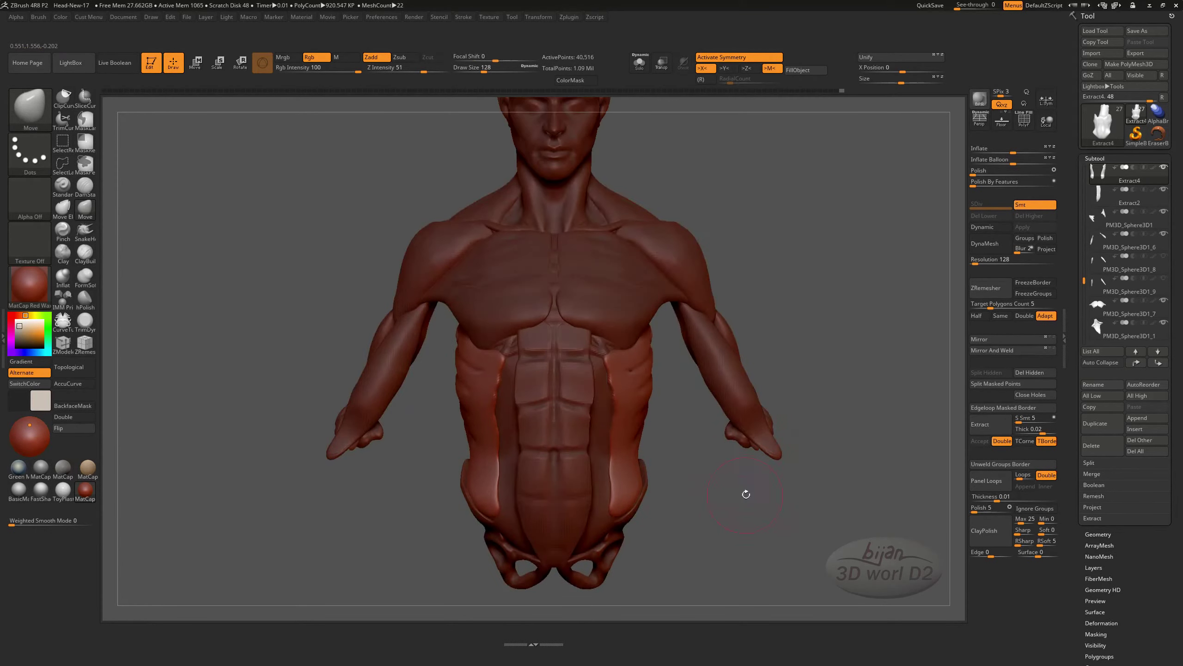
pyautogui.click(985, 339)
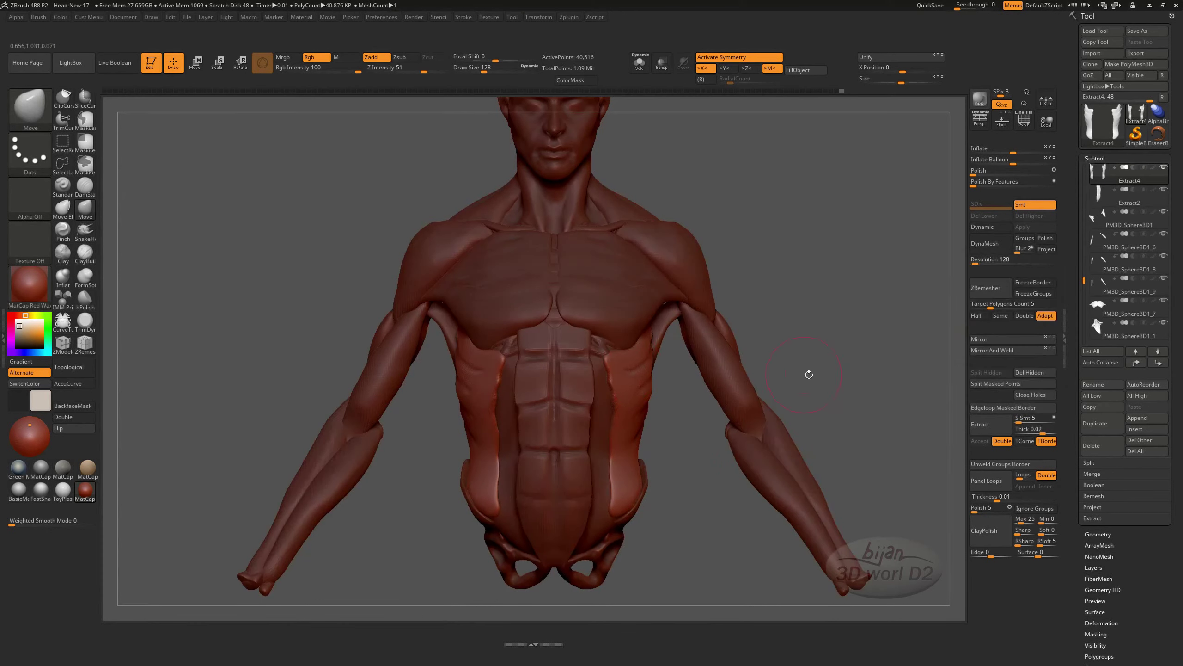
# - Collapse the left tray and save the sculpt via Document > Save
pyautogui.moveTo(720, 535)
pyautogui.mouseDown()
pyautogui.moveTo(827, 413)
pyautogui.moveTo(788, 435)
pyautogui.moveTo(796, 619)
pyautogui.mouseUp()
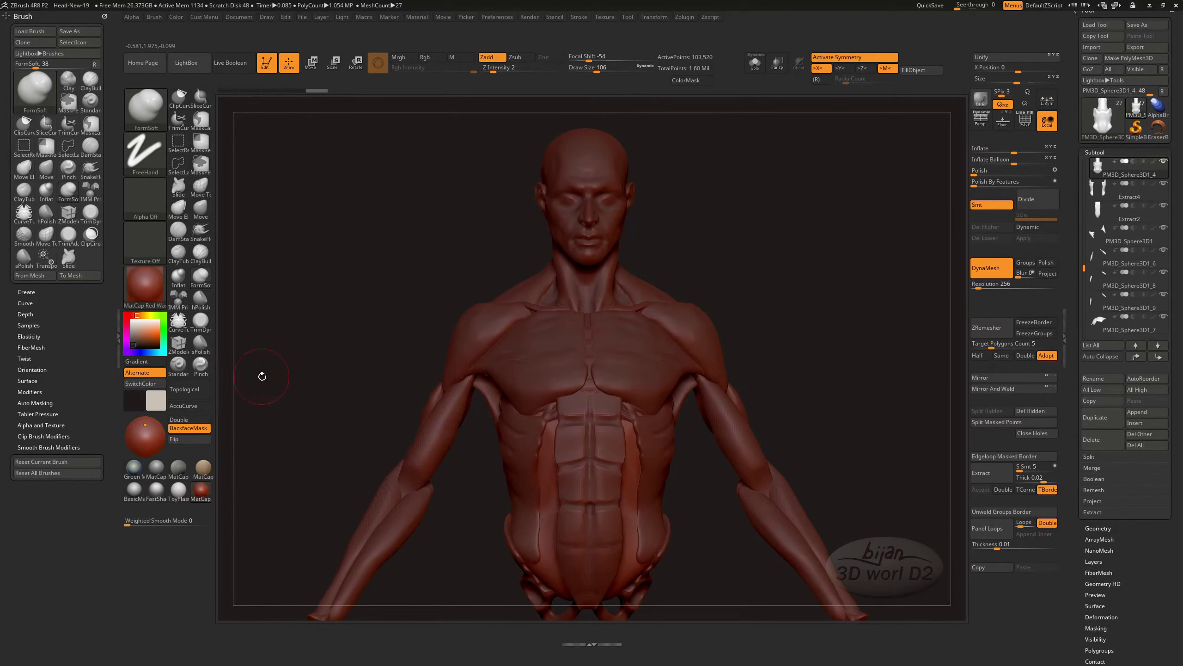
pyautogui.click(120, 336)
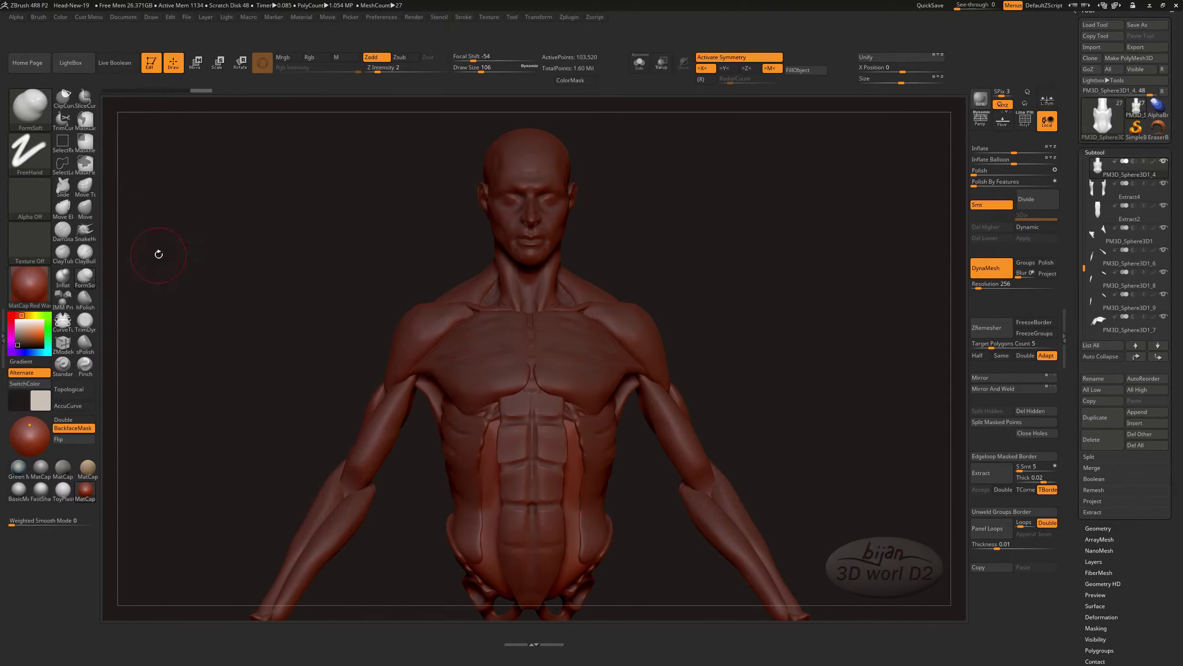
pyautogui.click(133, 19)
pyautogui.click(154, 117)
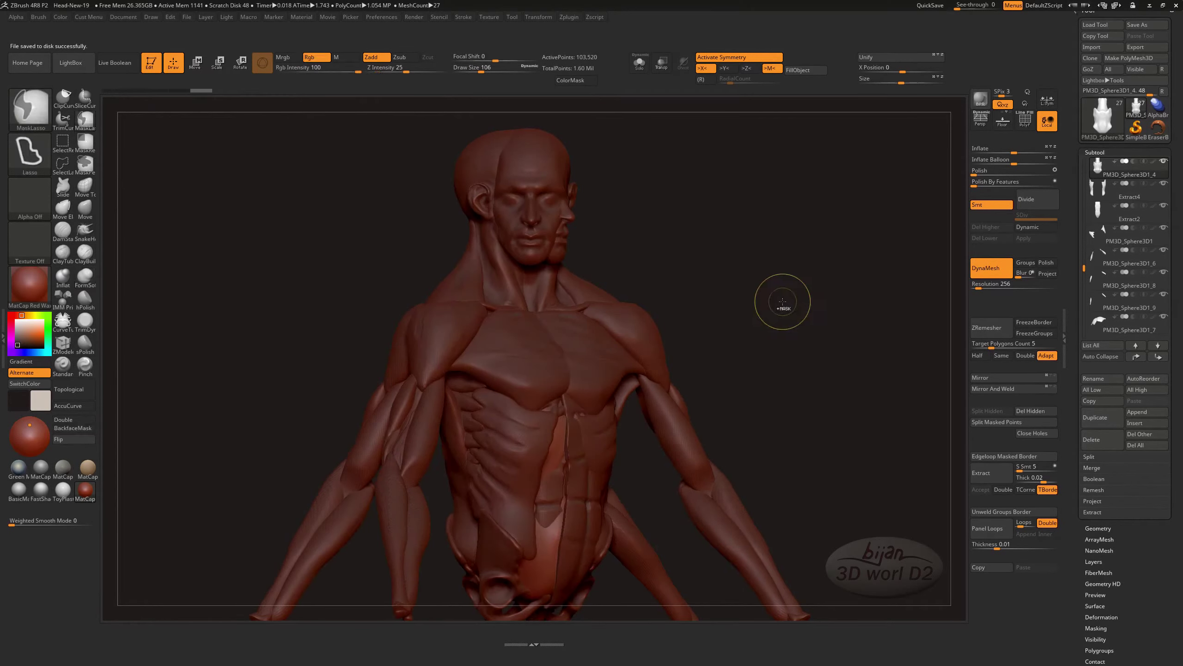
# - Push the Extract2 flank rim inward, then select the strips under the shoulder blades
pyautogui.moveTo(734, 343); pyautogui.dragTo(630, 423)
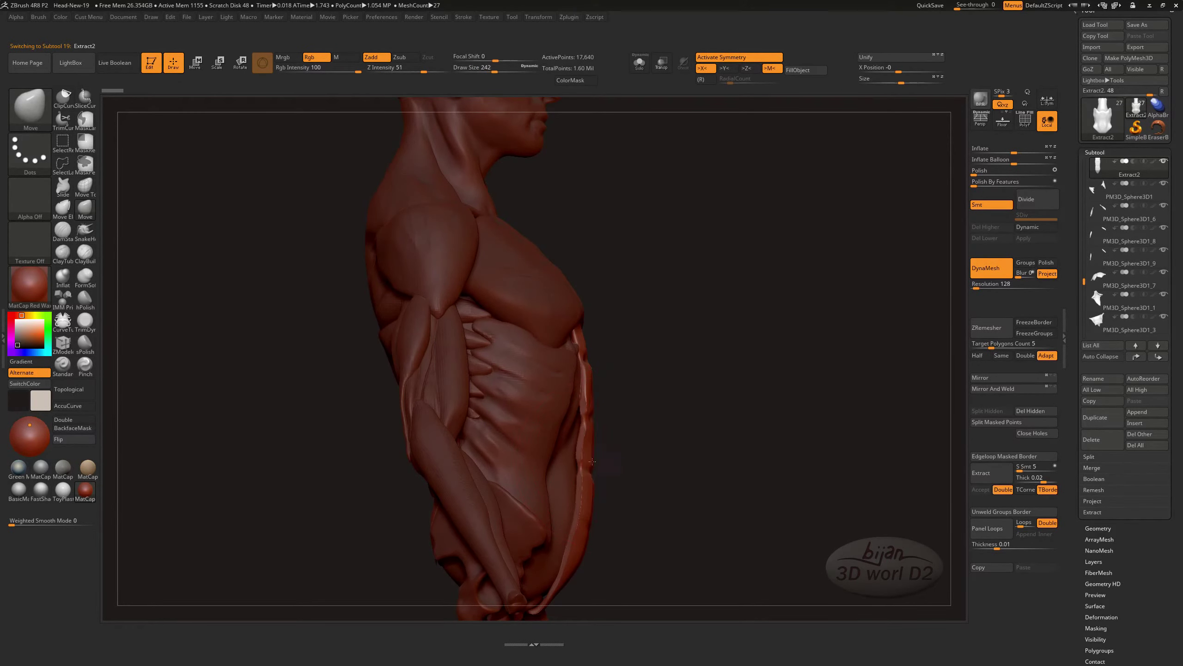
pyautogui.moveTo(593, 462); pyautogui.dragTo(585, 481)
pyautogui.moveTo(702, 458)
pyautogui.mouseDown()
pyautogui.moveTo(587, 491)
pyautogui.moveTo(603, 373)
pyautogui.moveTo(575, 445)
pyautogui.mouseUp()
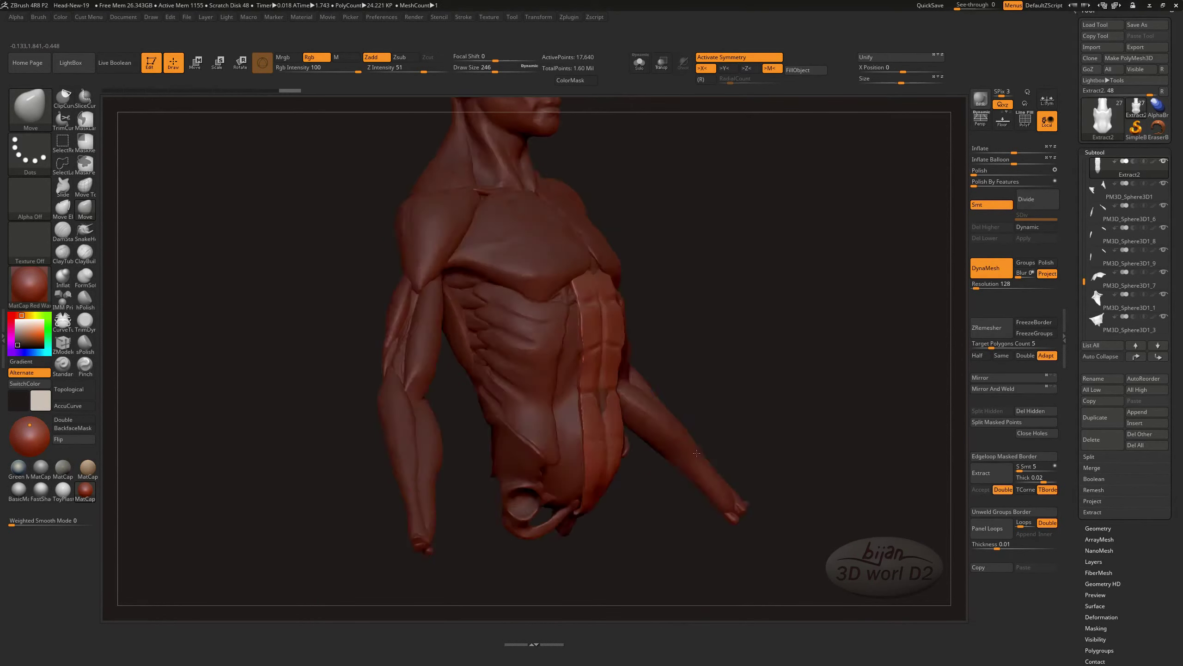
pyautogui.keyDown('alt'); pyautogui.click(575, 445); pyautogui.keyUp('alt')
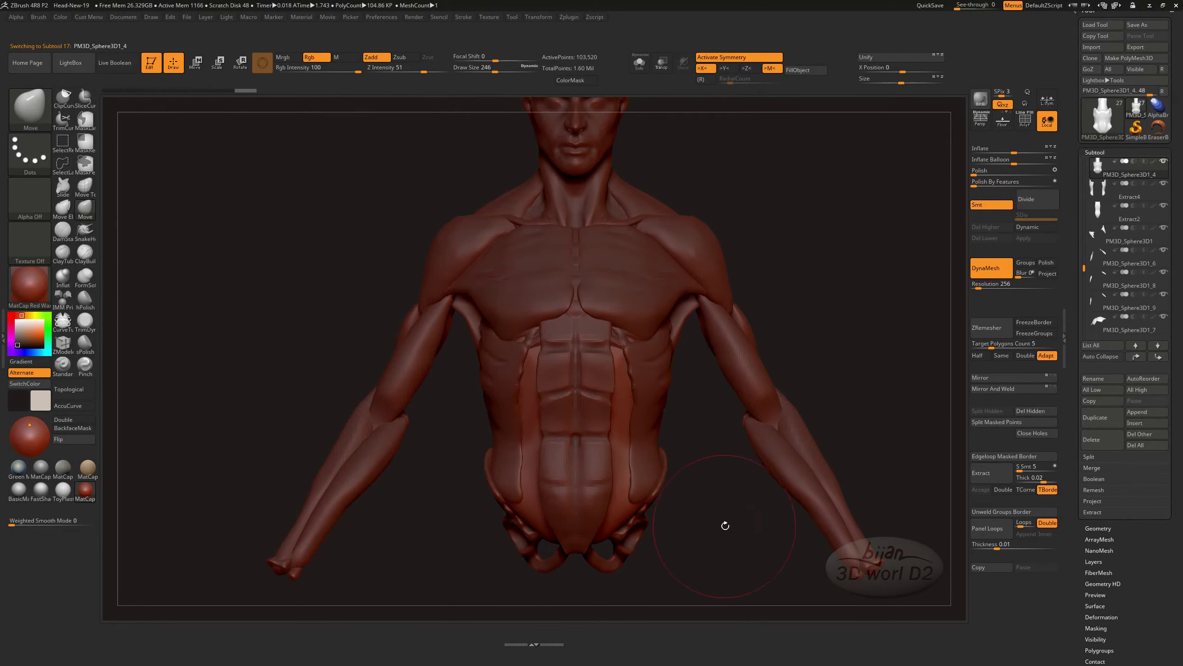
pyautogui.moveTo(711, 515)
pyautogui.mouseDown()
pyautogui.moveTo(698, 295)
pyautogui.moveTo(881, 221)
pyautogui.mouseUp()
# - Make the Extract10 back piece active, revert the mesh, and pull the lower-back shape upward
pyautogui.keyDown('alt'); pyautogui.click(697, 294); pyautogui.keyUp('alt')
pyautogui.press('f')
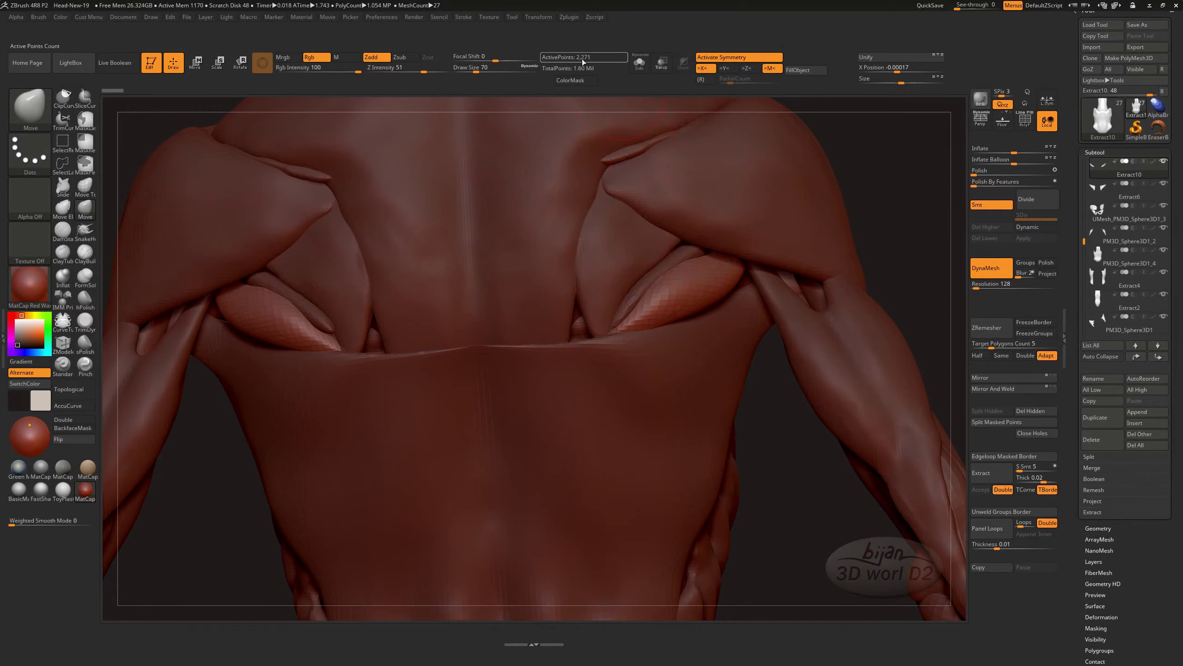
pyautogui.moveTo(841, 289)
pyautogui.mouseDown()
pyautogui.moveTo(798, 455)
pyautogui.moveTo(901, 293)
pyautogui.mouseUp()
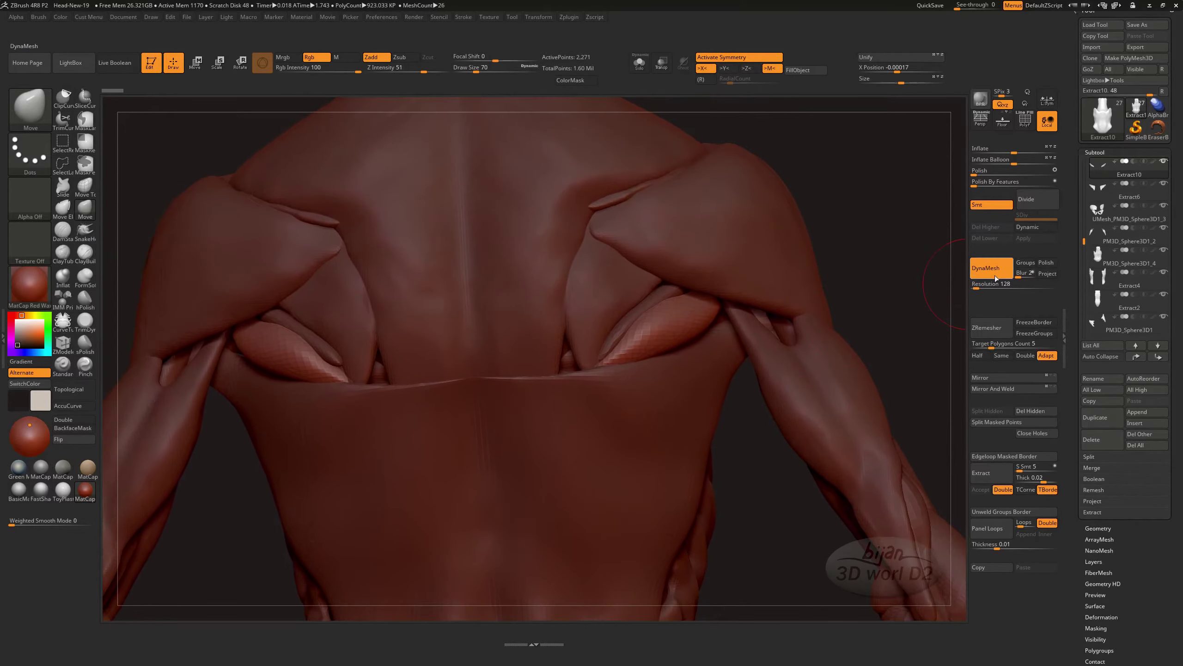
pyautogui.hotkey('ctrl', 'shift', 'z')
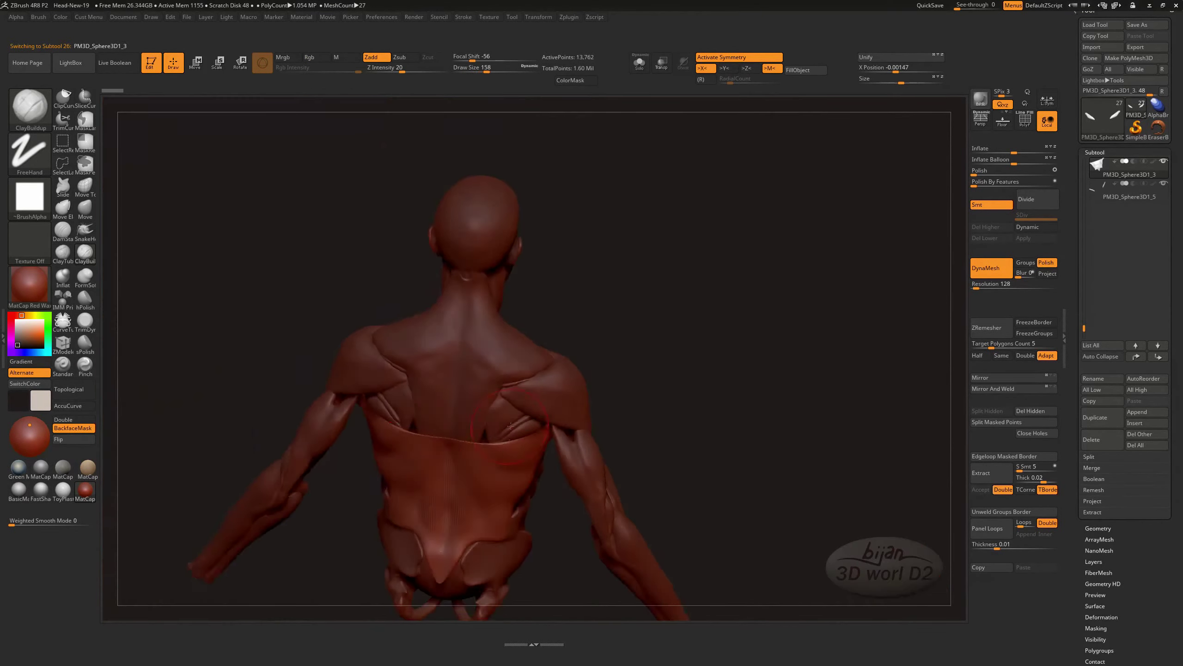
pyautogui.moveTo(623, 370); pyautogui.dragTo(467, 481)
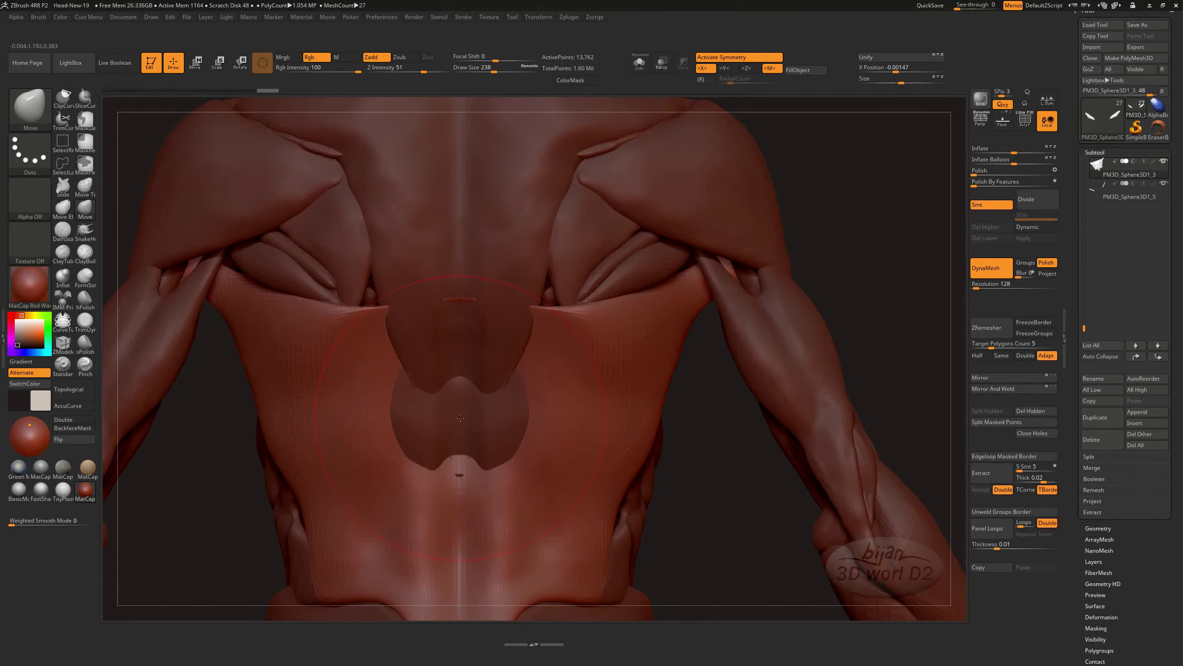
pyautogui.moveTo(453, 396)
pyautogui.mouseDown()
pyautogui.moveTo(456, 323)
pyautogui.moveTo(439, 471)
pyautogui.mouseUp()
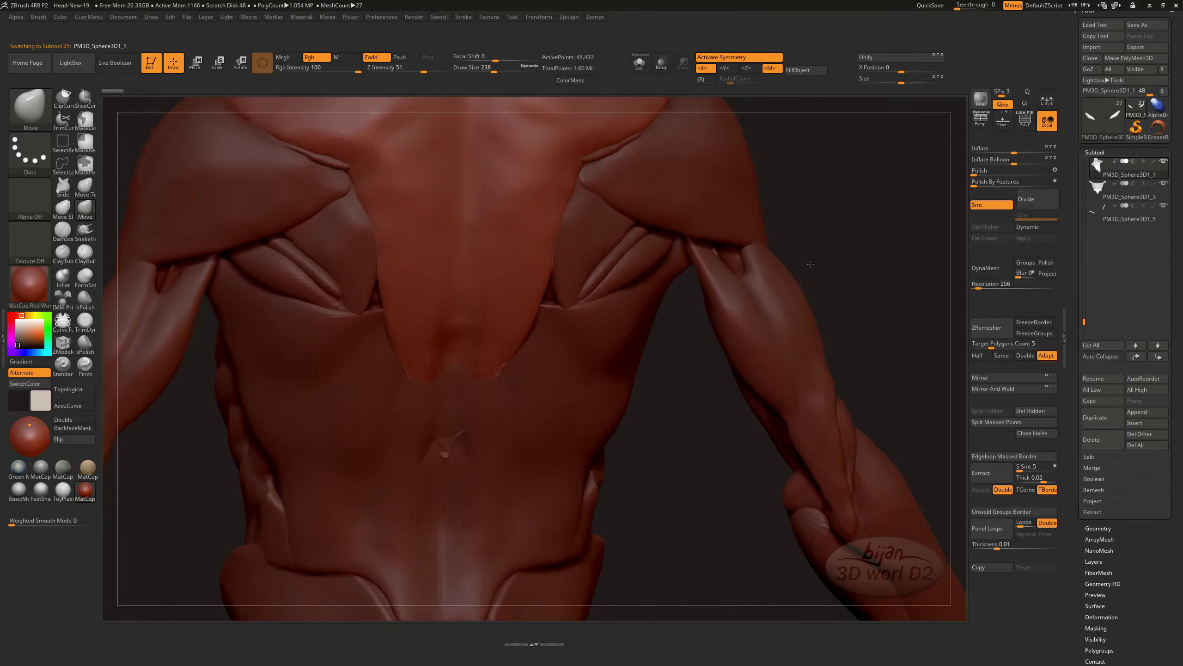
# - Make the PM3D_Sphere3D1_1 trapezius piece active and show it in isolation
pyautogui.keyDown('alt'); pyautogui.click(446, 442); pyautogui.keyUp('alt')
pyautogui.keyDown('alt'); pyautogui.click(446, 442); pyautogui.keyUp('alt')
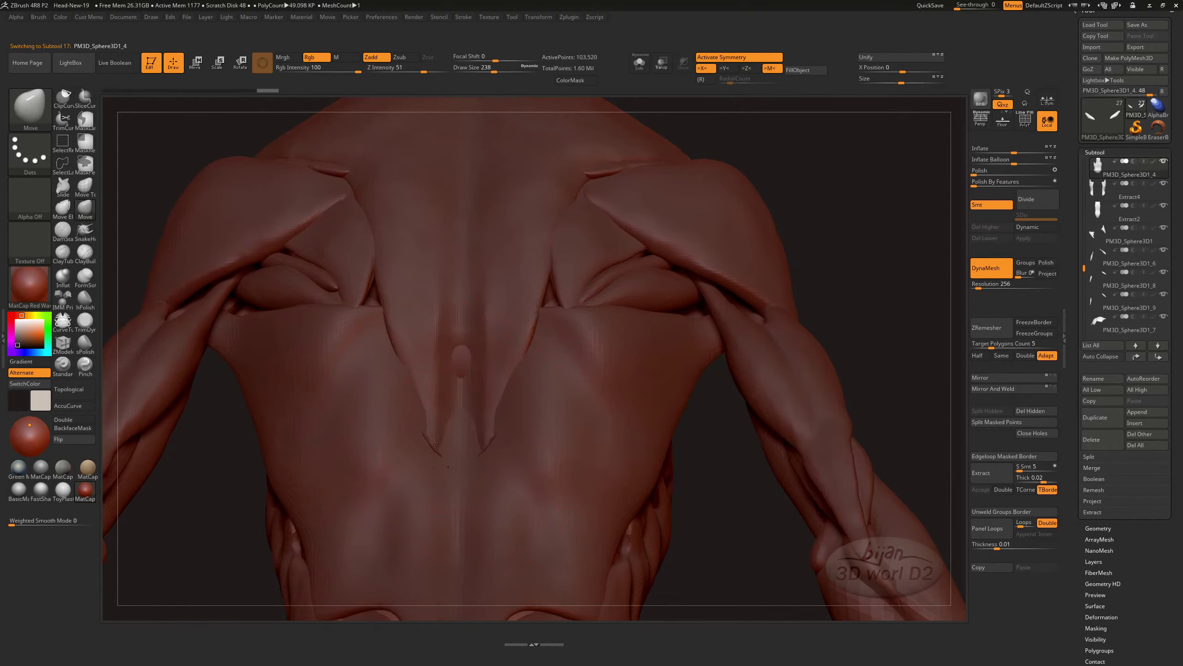
pyautogui.moveTo(446, 442); pyautogui.dragTo(479, 459, button='right')
pyautogui.keyDown('alt'); pyautogui.click(479, 459); pyautogui.keyUp('alt')
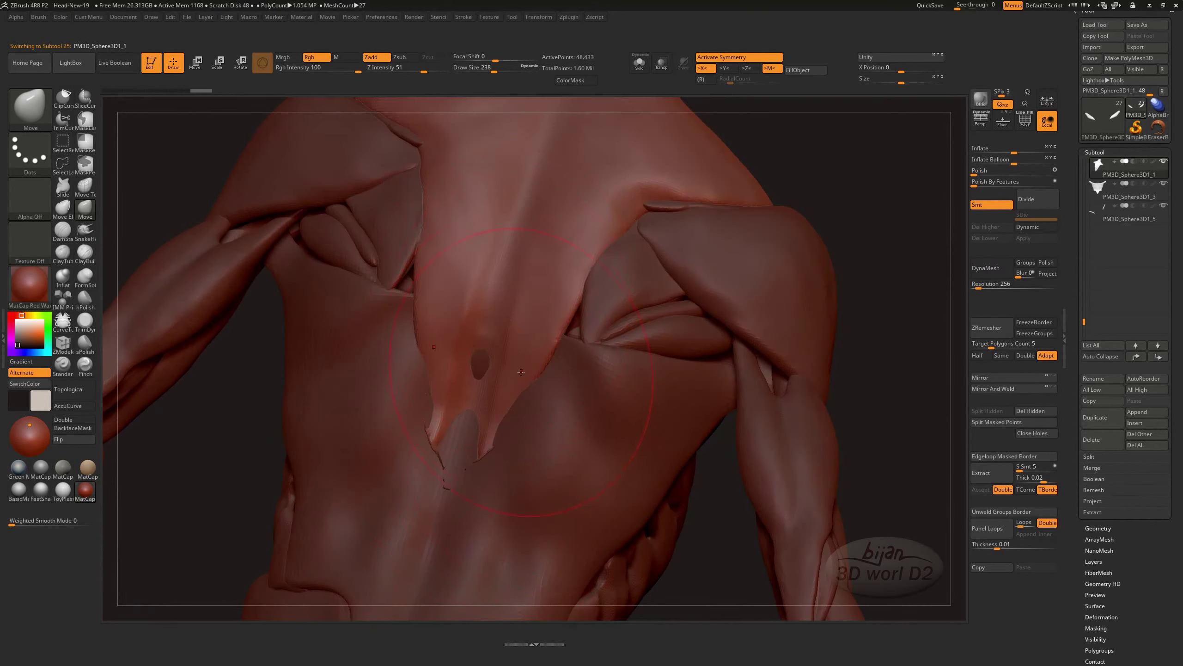
pyautogui.rightClick(480, 461)
pyautogui.click(578, 433)
pyautogui.moveTo(578, 434)
pyautogui.mouseDown(button='right')
pyautogui.moveTo(606, 497)
pyautogui.moveTo(441, 415)
pyautogui.moveTo(326, 397)
pyautogui.mouseUp(button='right')
# - Use the Snake Hook brush to smooth and shorten the isolated trapezius cone's tip
pyautogui.press('b')
pyautogui.press('f')
pyautogui.press('s')
pyautogui.moveTo(244, 396)
pyautogui.mouseDown(button='right')
pyautogui.moveTo(561, 448)
pyautogui.moveTo(521, 466)
pyautogui.moveTo(543, 494)
pyautogui.mouseUp(button='right')
pyautogui.press('b')
pyautogui.press('s')
pyautogui.press('h')
pyautogui.keyDown('shift'); pyautogui.moveTo(543, 494); pyautogui.dragTo(525, 451); pyautogui.keyUp('shift')
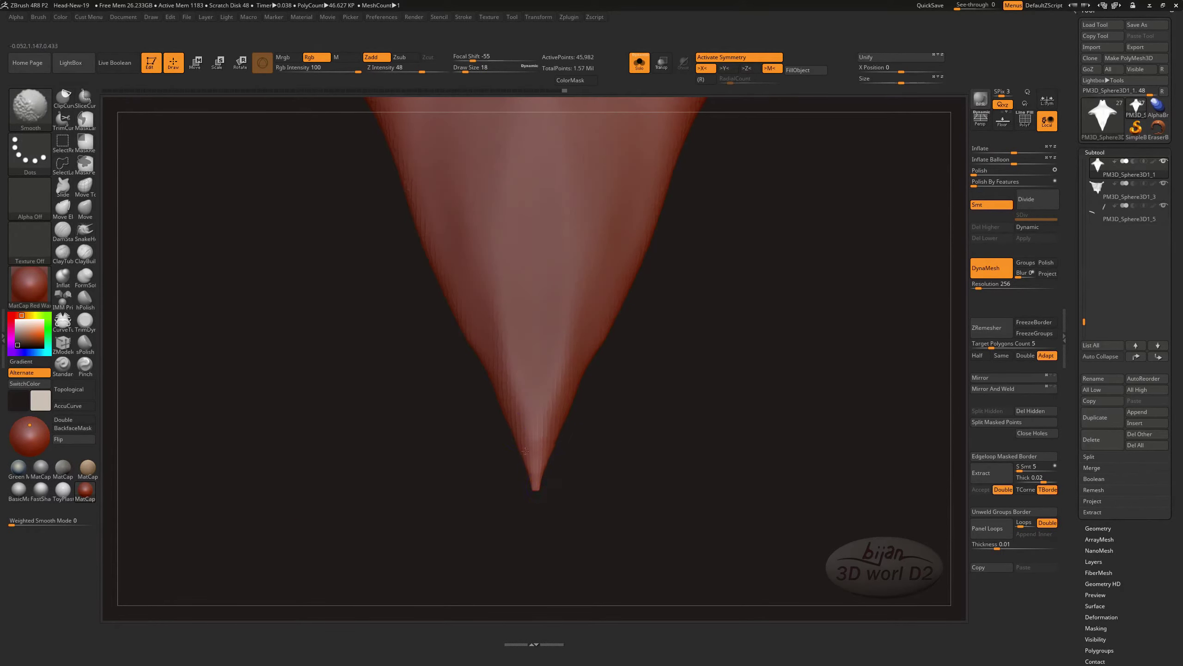
# - Bring back the full body in back view with the Standard brush at strength 15
pyautogui.moveTo(635, 455)
pyautogui.mouseDown(button='right')
pyautogui.moveTo(539, 488)
pyautogui.moveTo(671, 556)
pyautogui.moveTo(634, 304)
pyautogui.mouseUp(button='right')
pyautogui.press('b')
pyautogui.press('s')
pyautogui.press('t')
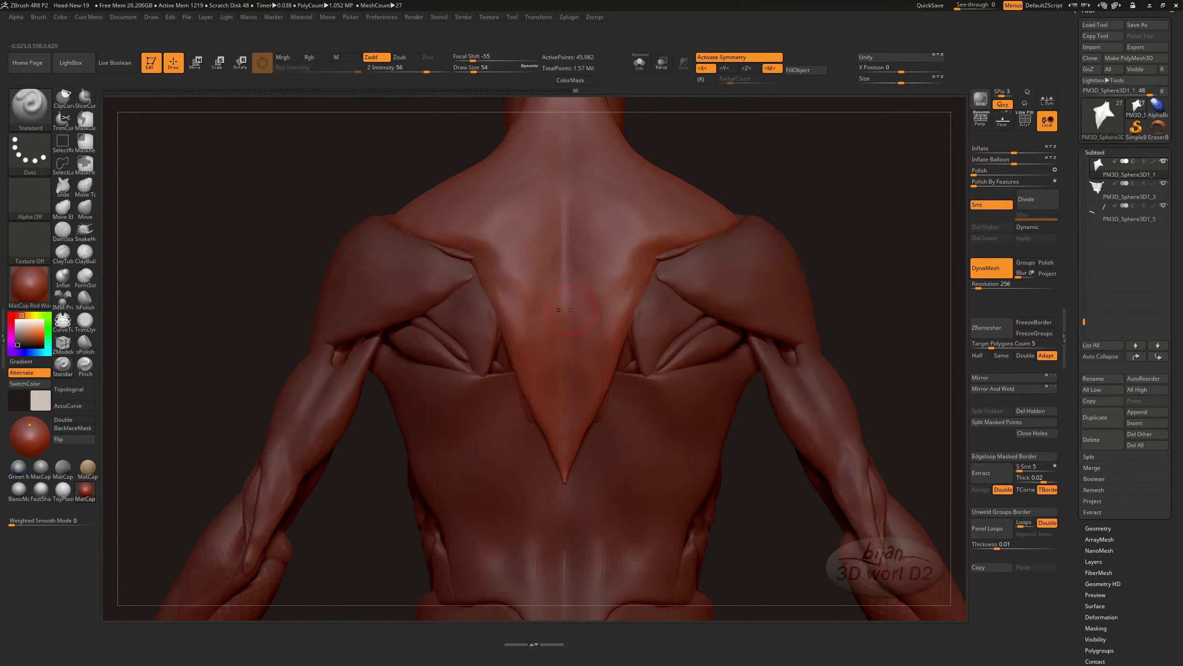
pyautogui.moveTo(413, 64); pyautogui.dragTo(397, 65)
# - Switch to the Move brush and make the back muscle sheet PM3D_Sphere3D1_3 active
pyautogui.press('b')
pyautogui.press('m')
pyautogui.press('v')
pyautogui.moveTo(565, 444); pyautogui.dragTo(559, 427, button='right')
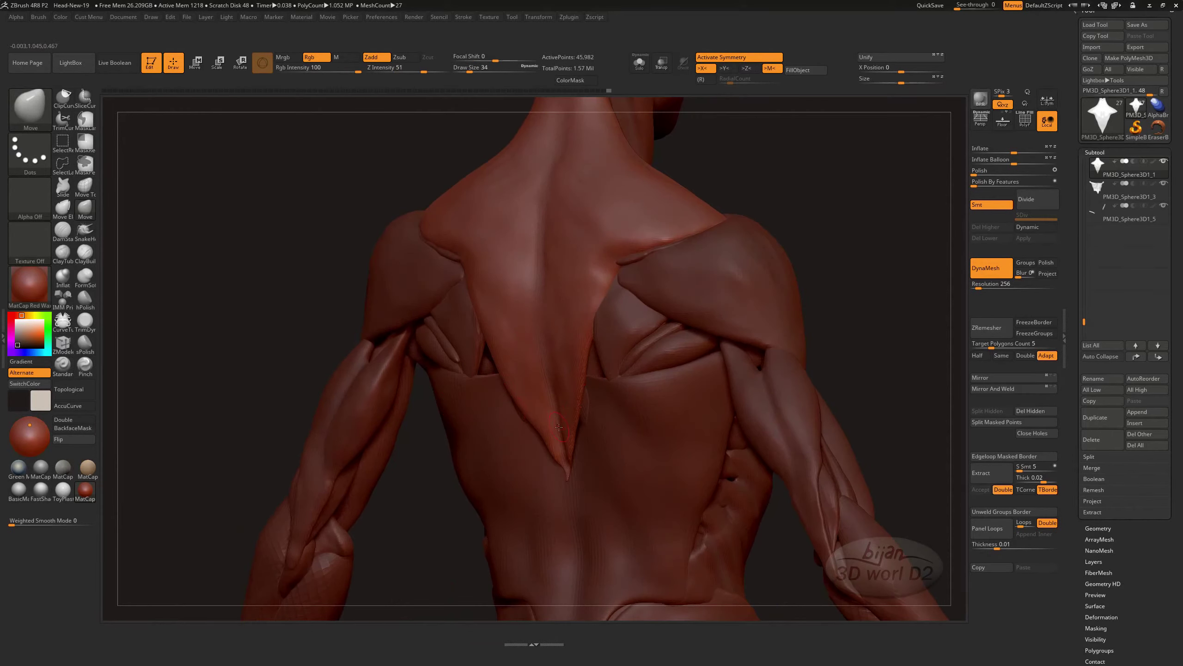
pyautogui.moveTo(842, 221); pyautogui.dragTo(576, 444, button='right')
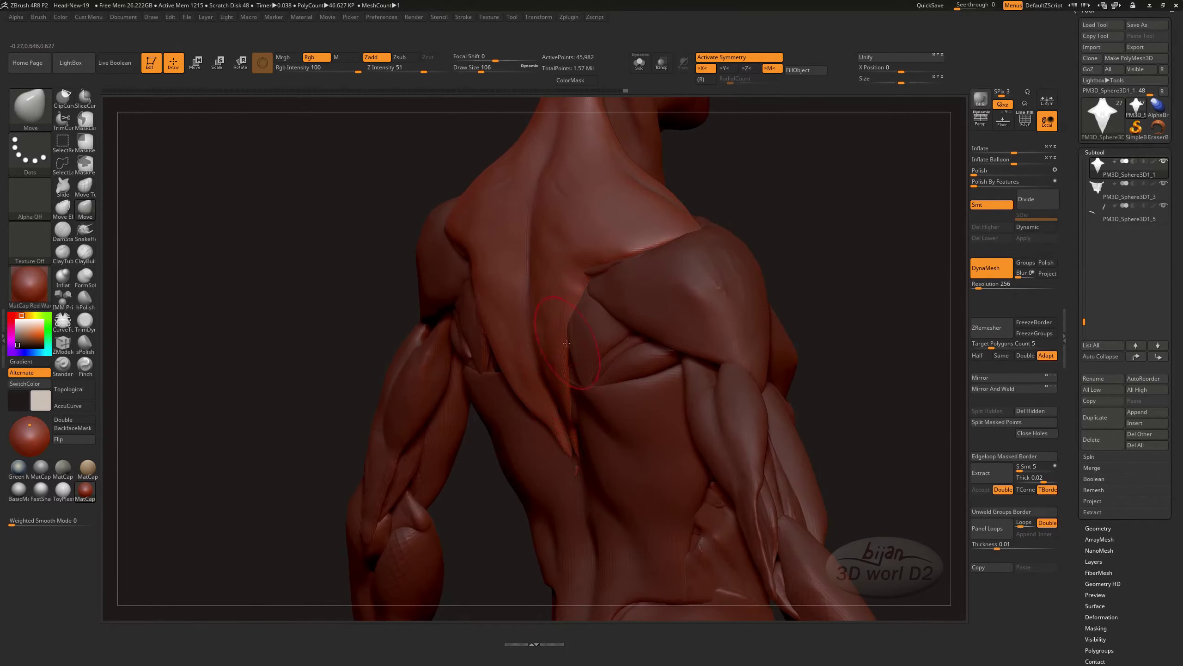
pyautogui.moveTo(567, 343); pyautogui.dragTo(750, 503, button='right')
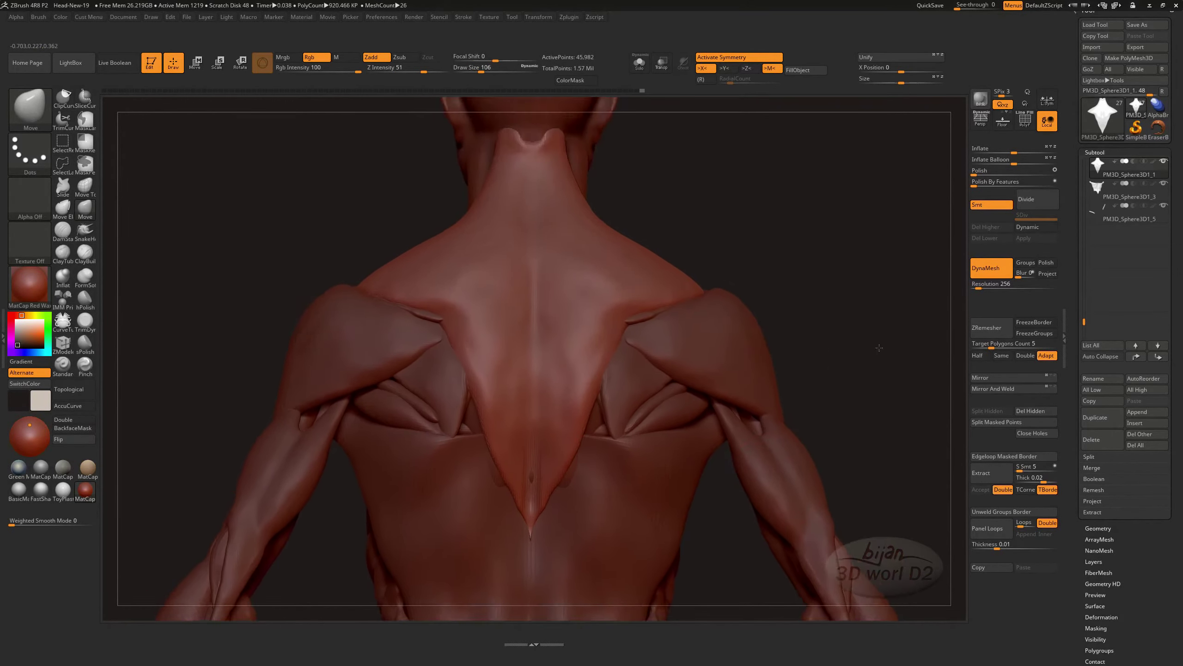
pyautogui.moveTo(659, 526)
pyautogui.mouseDown(button='right')
pyautogui.moveTo(513, 326)
pyautogui.moveTo(317, 502)
pyautogui.moveTo(343, 536)
pyautogui.mouseUp(button='right')
pyautogui.keyDown('alt'); pyautogui.click(502, 297); pyautogui.keyUp('alt')
# - Make the back muscle sheet active and orbit to inspect it from below
pyautogui.keyDown('alt'); pyautogui.click(343, 537); pyautogui.keyUp('alt')
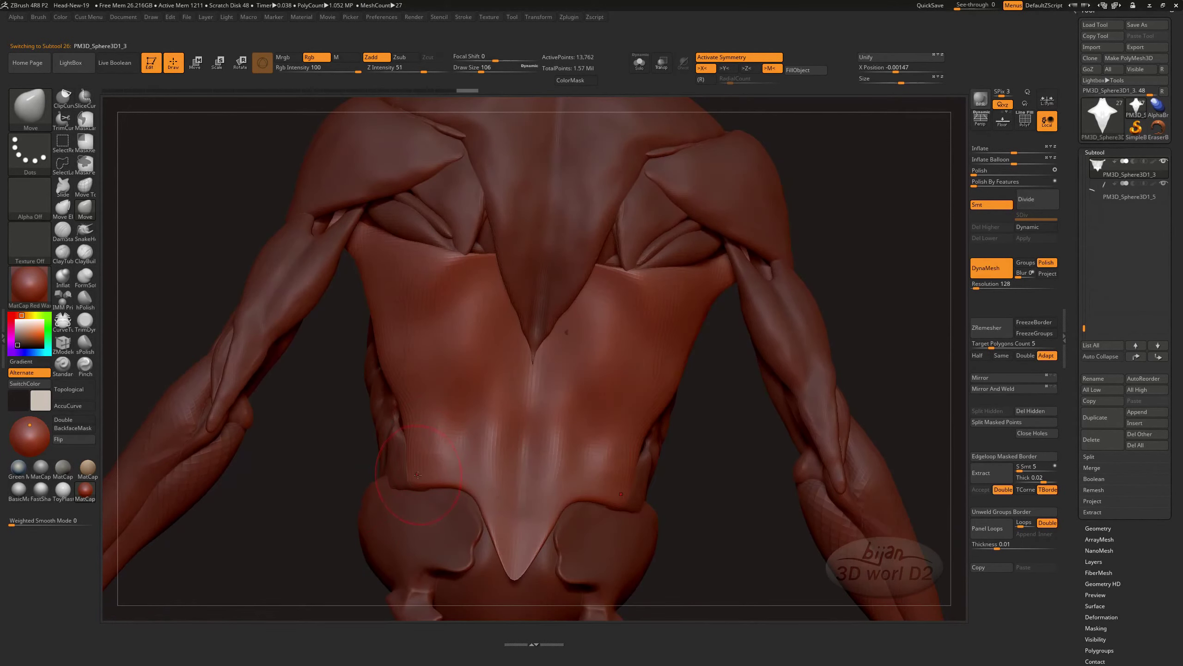
pyautogui.moveTo(417, 478); pyautogui.dragTo(421, 477, button='right')
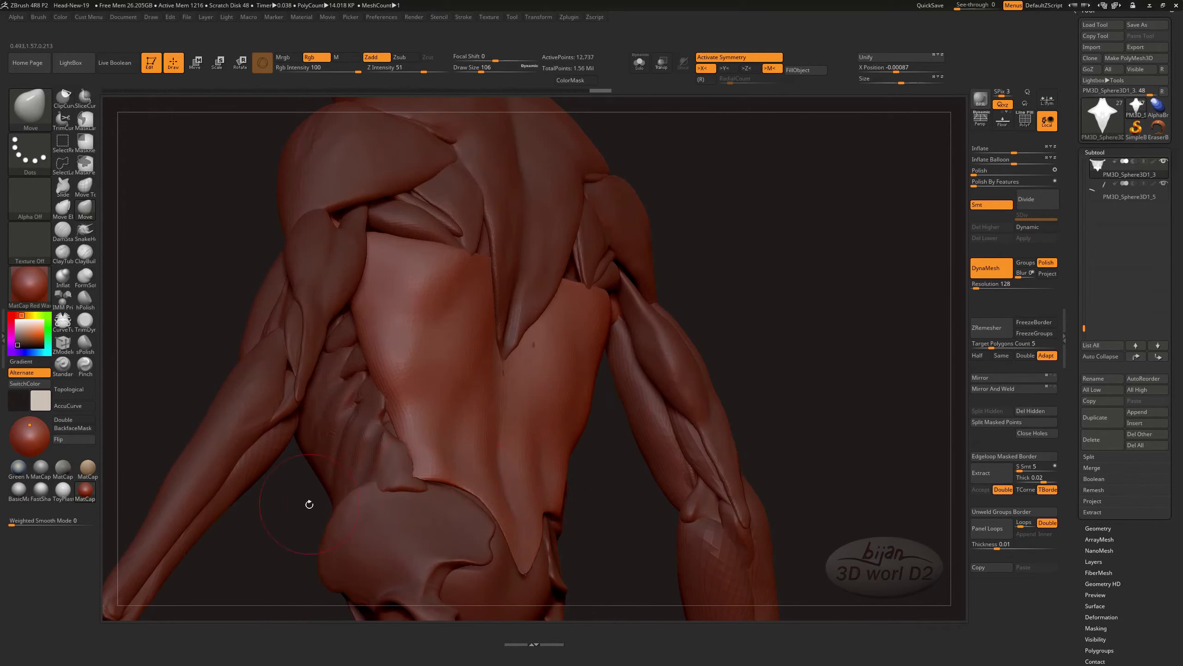
pyautogui.moveTo(309, 503)
pyautogui.mouseDown(button='right')
pyautogui.moveTo(418, 475)
pyautogui.moveTo(678, 452)
pyautogui.moveTo(446, 439)
pyautogui.mouseUp(button='right')
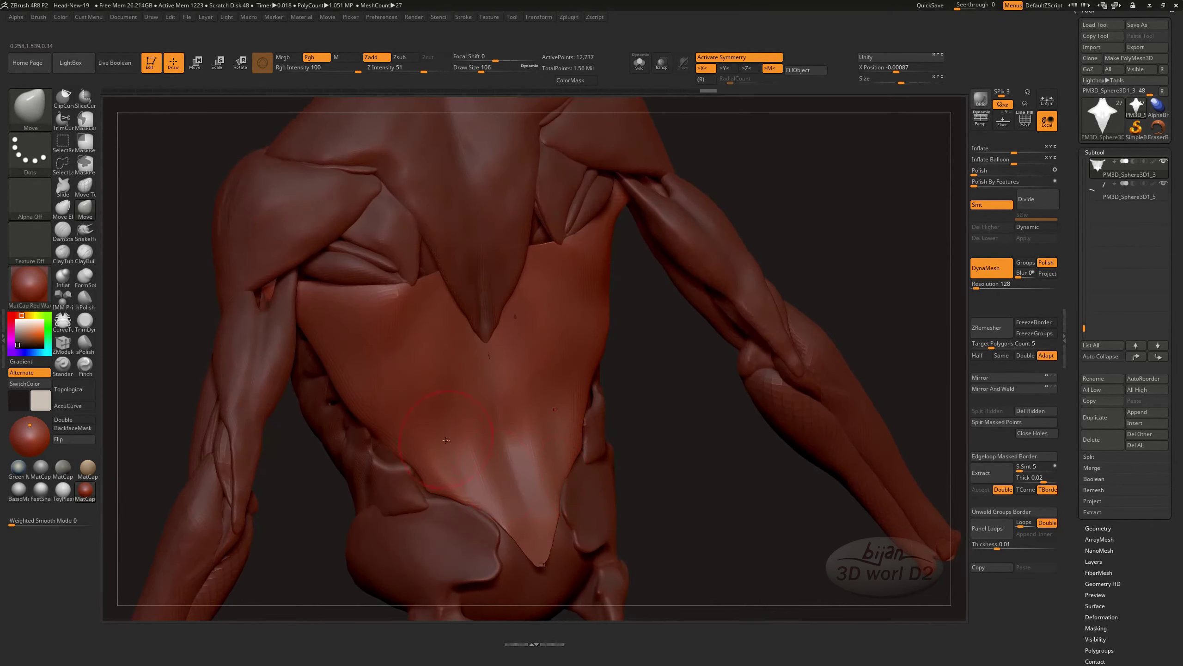
pyautogui.moveTo(726, 489)
pyautogui.mouseDown(button='right')
pyautogui.moveTo(714, 457)
pyautogui.moveTo(369, 539)
pyautogui.moveTo(429, 558)
pyautogui.moveTo(549, 460)
pyautogui.mouseUp(button='right')
pyautogui.press('b')
pyautogui.press('s')
pyautogui.press('t')
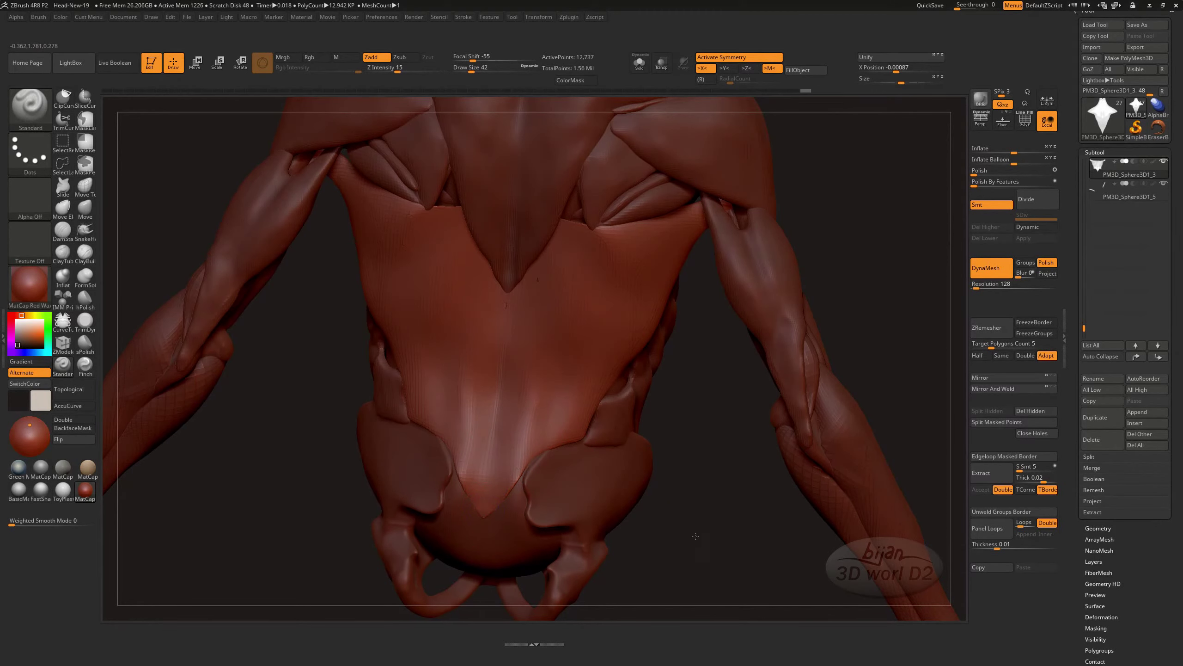
pyautogui.moveTo(696, 536); pyautogui.dragTo(495, 418, button='right')
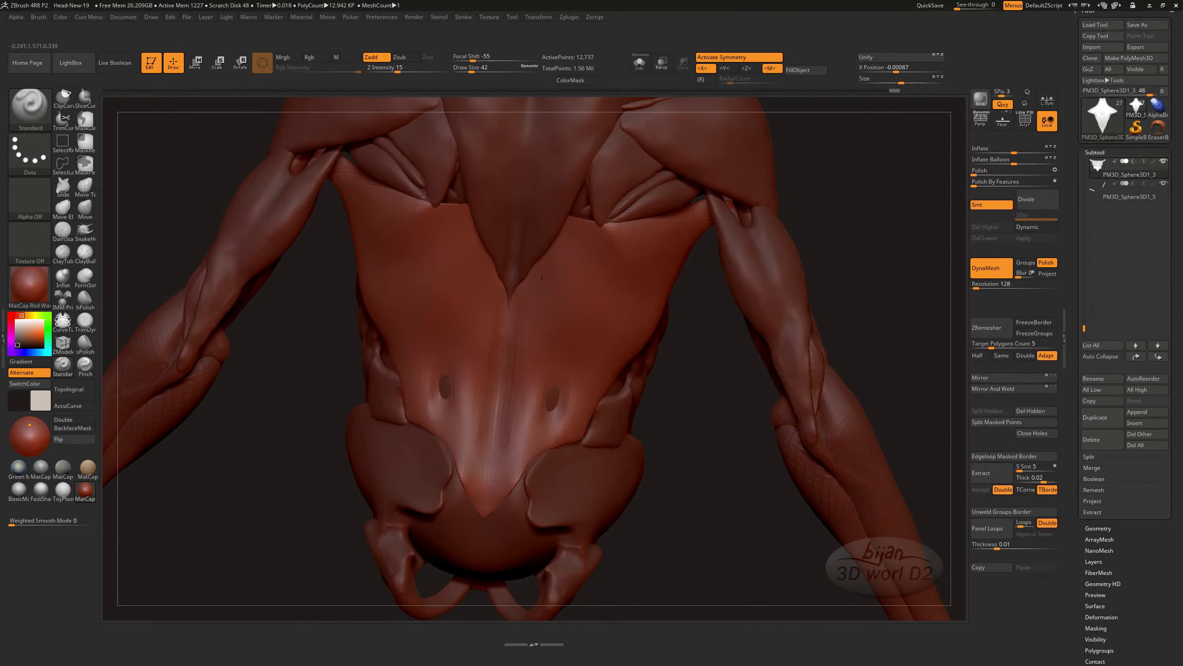
# - Switch to the Move brush, alternating between the neighbouring muscle piece and the back sheet
pyautogui.keyDown('alt'); pyautogui.click(548, 400); pyautogui.keyUp('alt')
pyautogui.press('b')
pyautogui.press('m')
pyautogui.press('v')
pyautogui.moveTo(549, 400); pyautogui.dragTo(697, 532, button='right')
pyautogui.keyDown('alt'); pyautogui.click(551, 399); pyautogui.keyUp('alt')
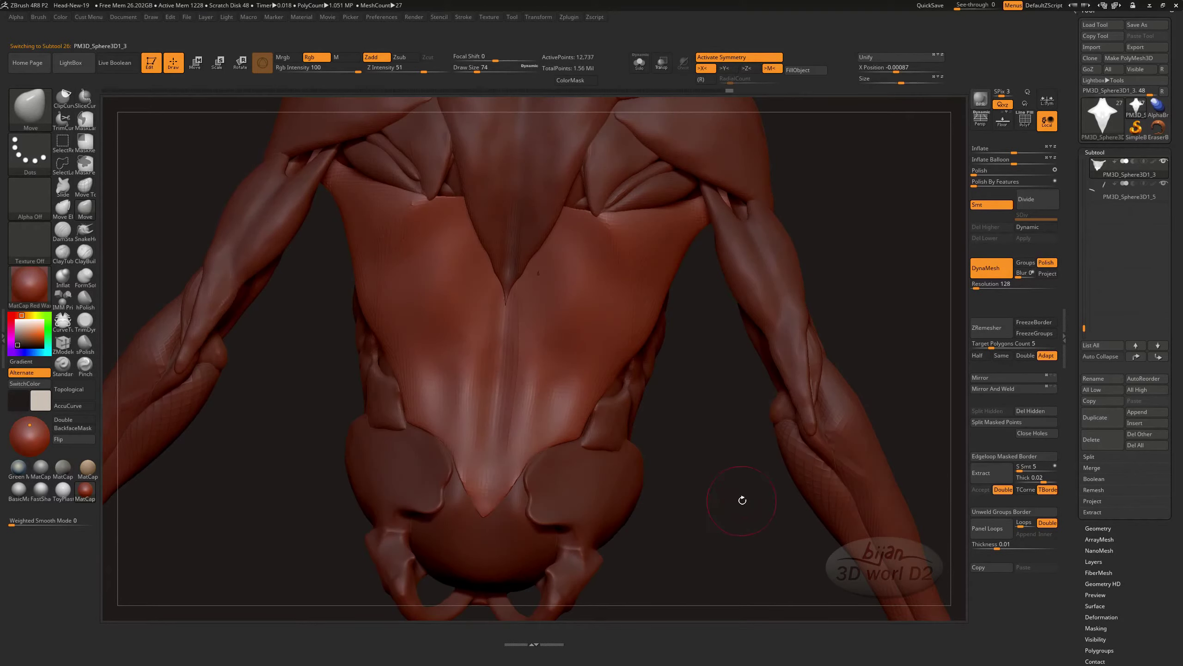
pyautogui.moveTo(742, 499); pyautogui.dragTo(523, 457, button='right')
pyautogui.moveTo(715, 559)
pyautogui.mouseDown(button='right')
pyautogui.moveTo(519, 465)
pyautogui.moveTo(606, 443)
pyautogui.moveTo(573, 422)
pyautogui.mouseUp(button='right')
pyautogui.keyDown('alt'); pyautogui.click(519, 465); pyautogui.keyUp('alt')
pyautogui.keyDown('alt'); pyautogui.click(573, 422); pyautogui.keyUp('alt')
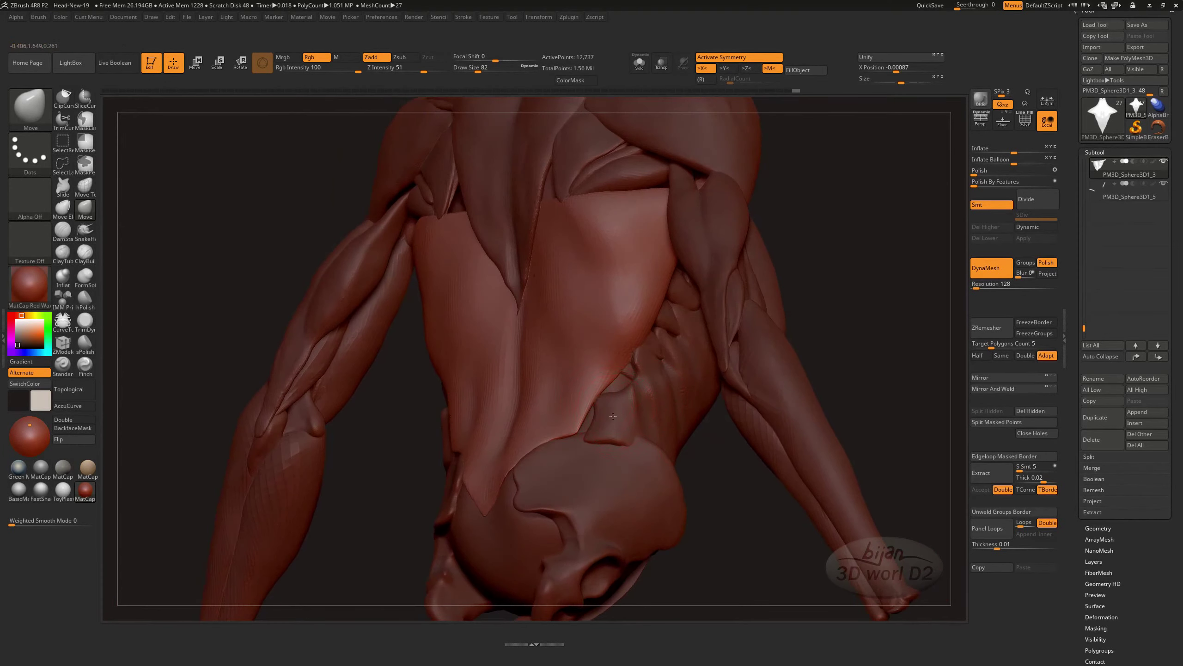
# - Select Extract4 to inspect the back and hips, then reselect the back muscle sheet
pyautogui.keyDown('alt'); pyautogui.click(602, 401); pyautogui.keyUp('alt')
pyautogui.moveTo(595, 424)
pyautogui.mouseDown()
pyautogui.moveTo(740, 499)
pyautogui.moveTo(613, 382)
pyautogui.mouseUp()
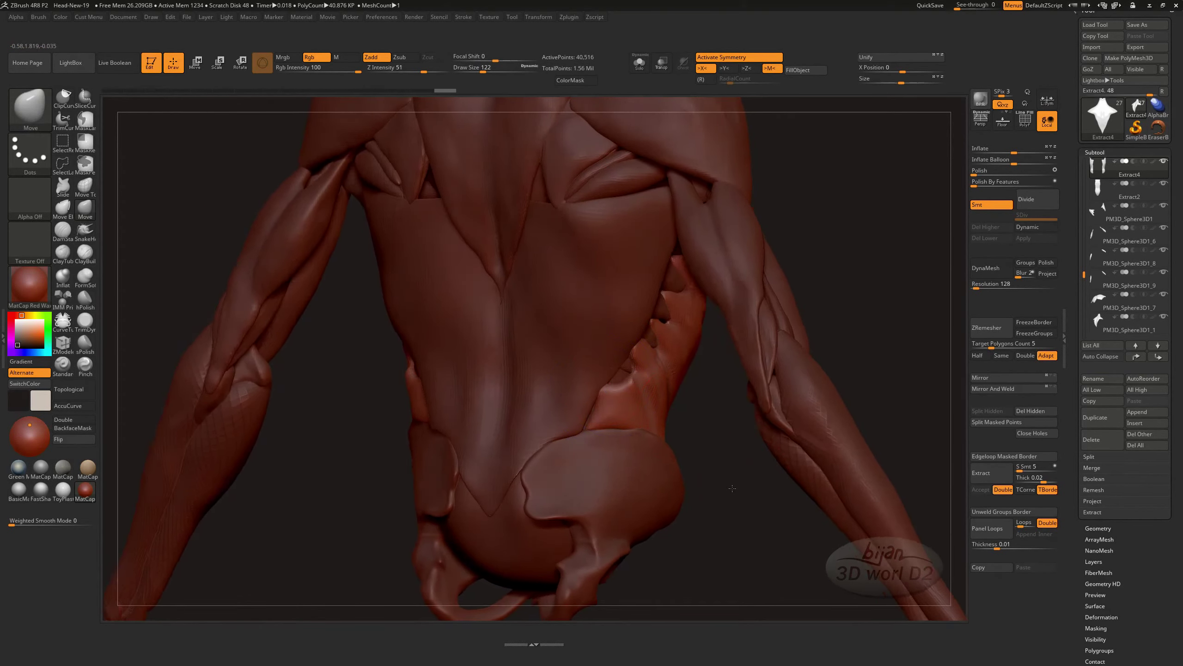
pyautogui.moveTo(699, 455)
pyautogui.mouseDown()
pyautogui.moveTo(595, 417)
pyautogui.moveTo(695, 465)
pyautogui.mouseUp()
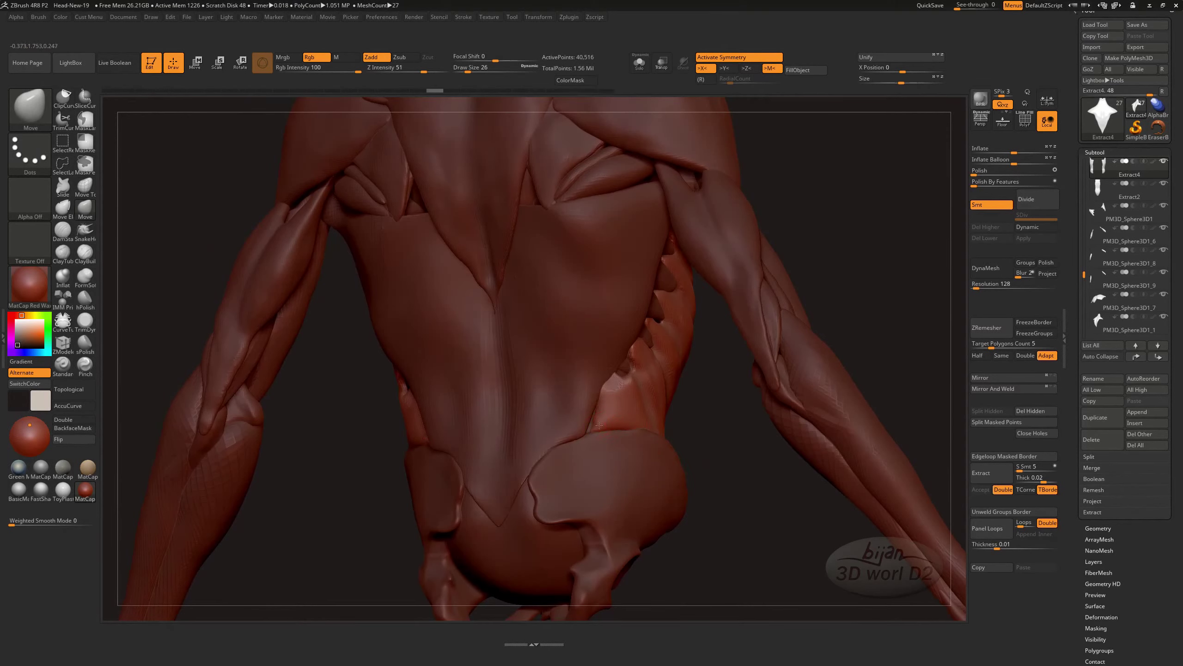
pyautogui.moveTo(616, 385); pyautogui.dragTo(732, 460)
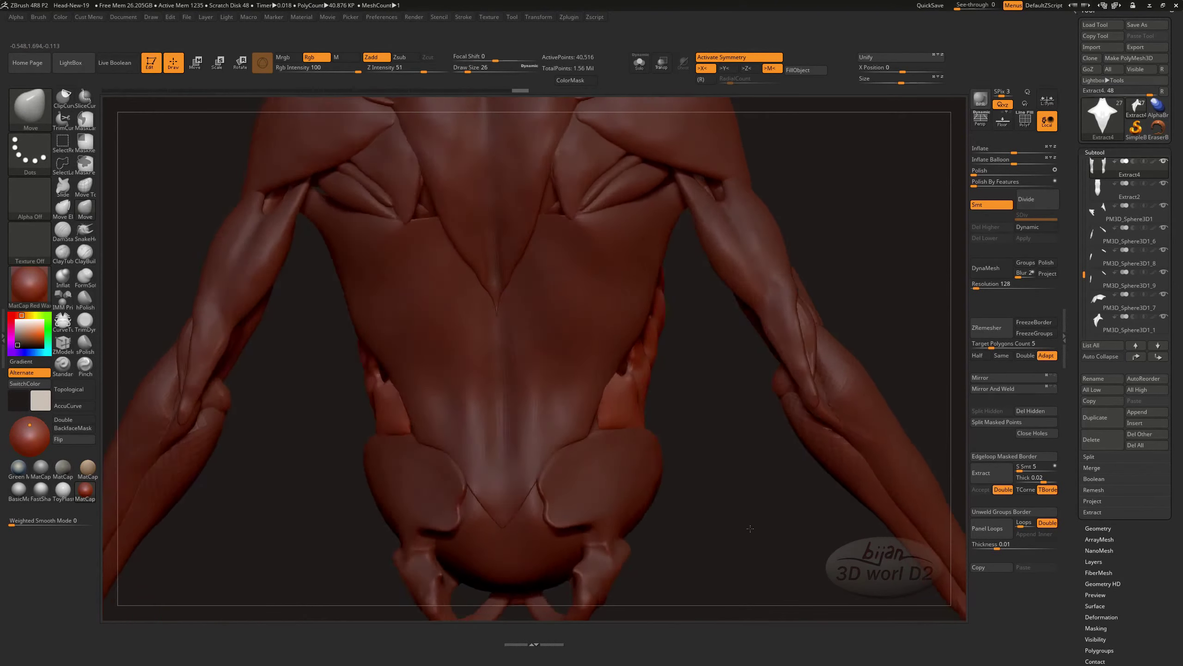
pyautogui.moveTo(605, 428); pyautogui.dragTo(476, 400)
pyautogui.keyDown('alt'); pyautogui.click(476, 401); pyautogui.keyUp('alt')
# - Build up clay on the mid-back latissimus with ClayBuildup and Shift-smooth the patches
pyautogui.press('b')
pyautogui.press('c')
pyautogui.press('b')
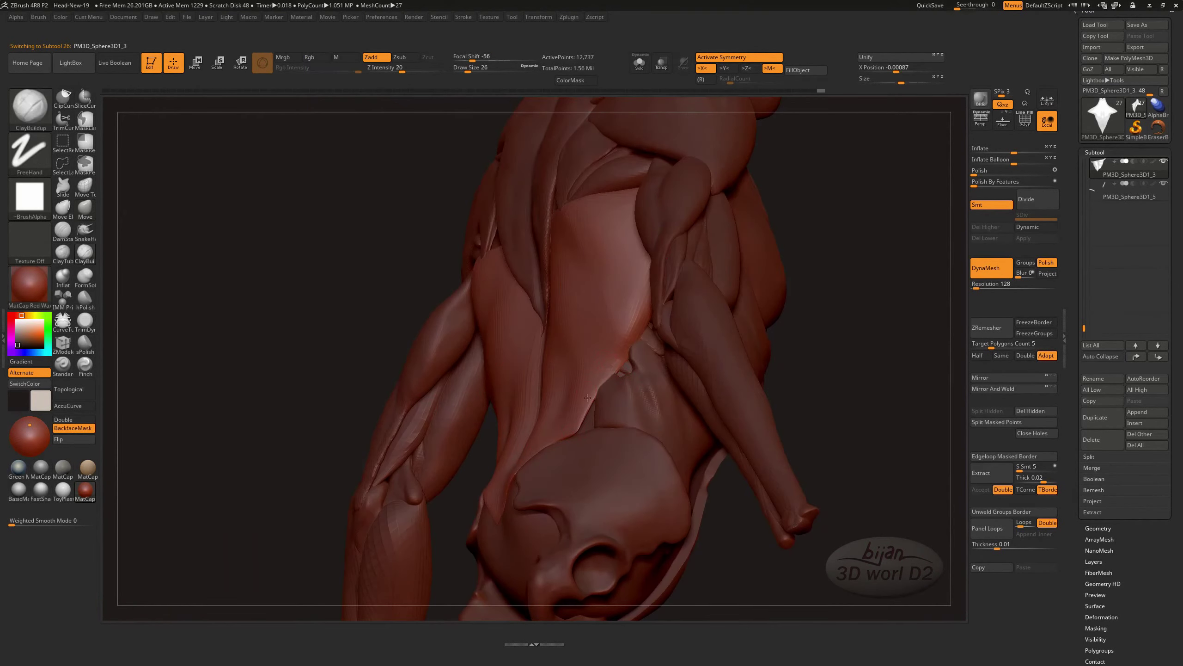
pyautogui.moveTo(827, 352)
pyautogui.mouseDown()
pyautogui.moveTo(914, 292)
pyautogui.moveTo(533, 236)
pyautogui.mouseUp()
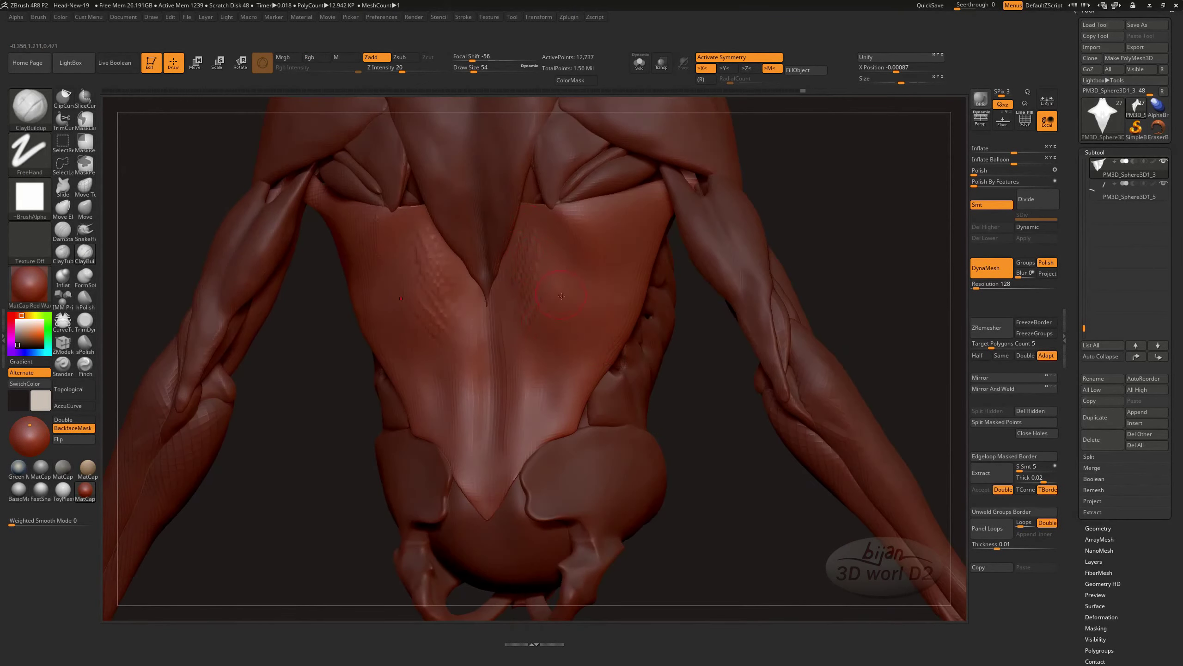
pyautogui.press('shift')
pyautogui.keyDown('shift'); pyautogui.moveTo(530, 255); pyautogui.dragTo(704, 412); pyautogui.keyUp('shift')
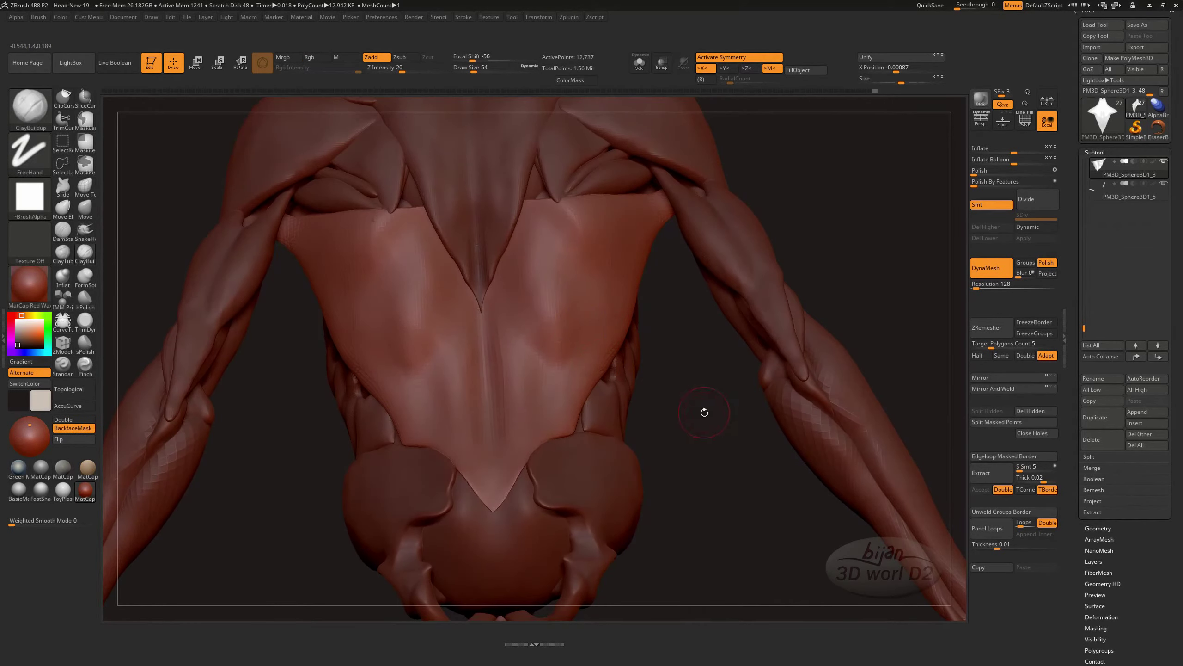
pyautogui.keyDown('shift'); pyautogui.moveTo(449, 358); pyautogui.dragTo(449, 406); pyautogui.keyUp('shift')
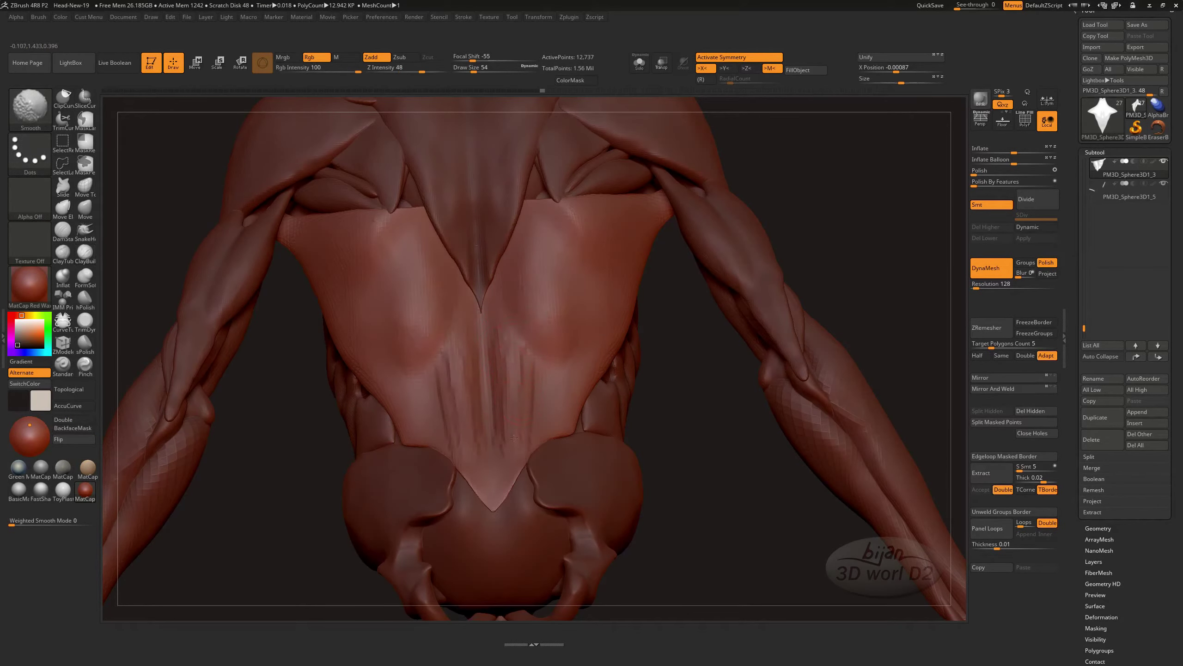
pyautogui.keyDown('shift'); pyautogui.moveTo(536, 356); pyautogui.dragTo(542, 391); pyautogui.keyUp('shift')
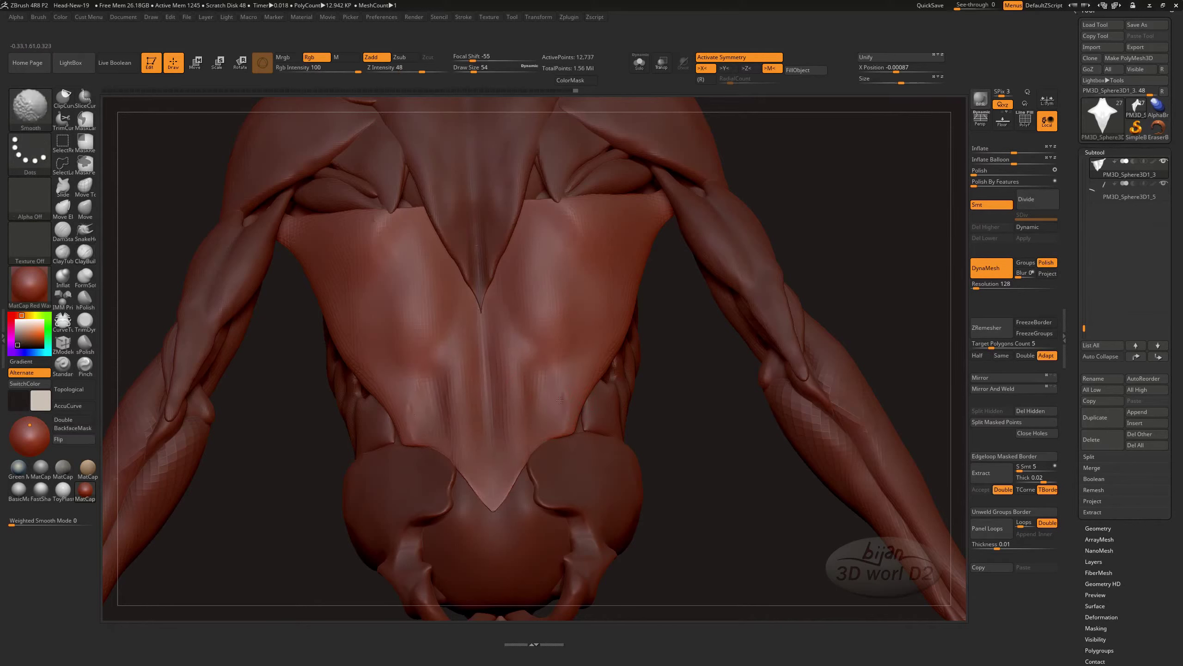
pyautogui.moveTo(713, 452); pyautogui.dragTo(708, 430)
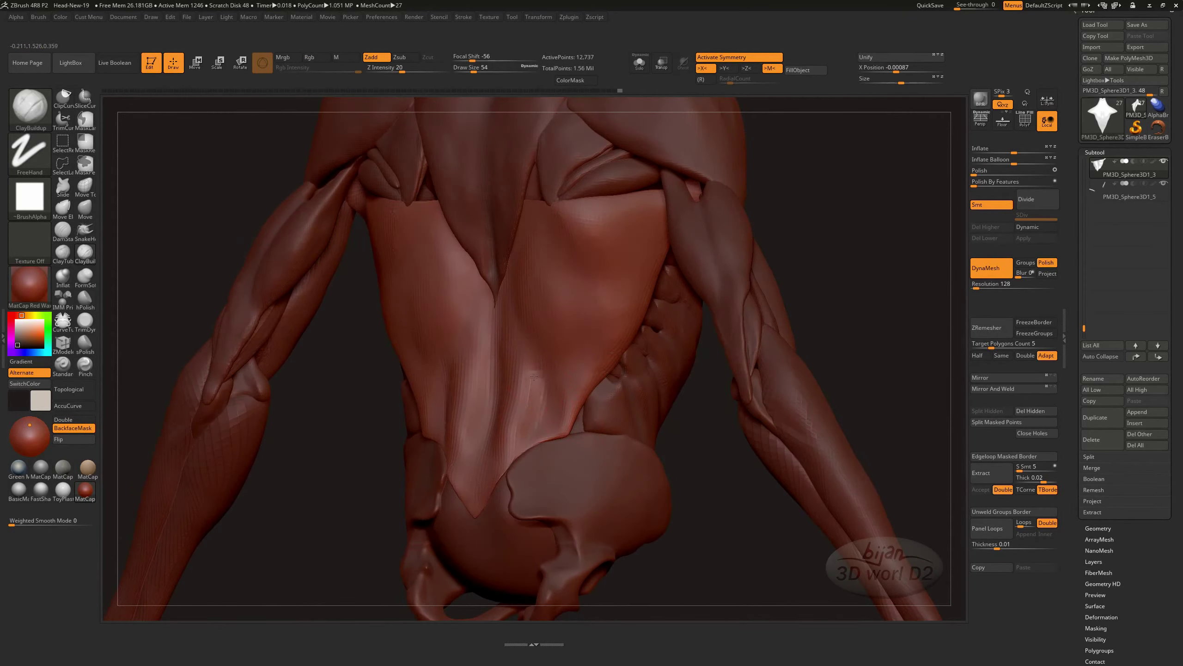
pyautogui.moveTo(534, 376)
pyautogui.keyDown('shift'); pyautogui.mouseDown()
pyautogui.moveTo(472, 360)
pyautogui.moveTo(505, 435)
pyautogui.mouseUp(); pyautogui.keyUp('shift')
# - Switch to Move, then rotate to the front and select the Extract4 abdominal piece with ClayBuildup
pyautogui.press('b')
pyautogui.press('m')
pyautogui.press('v')
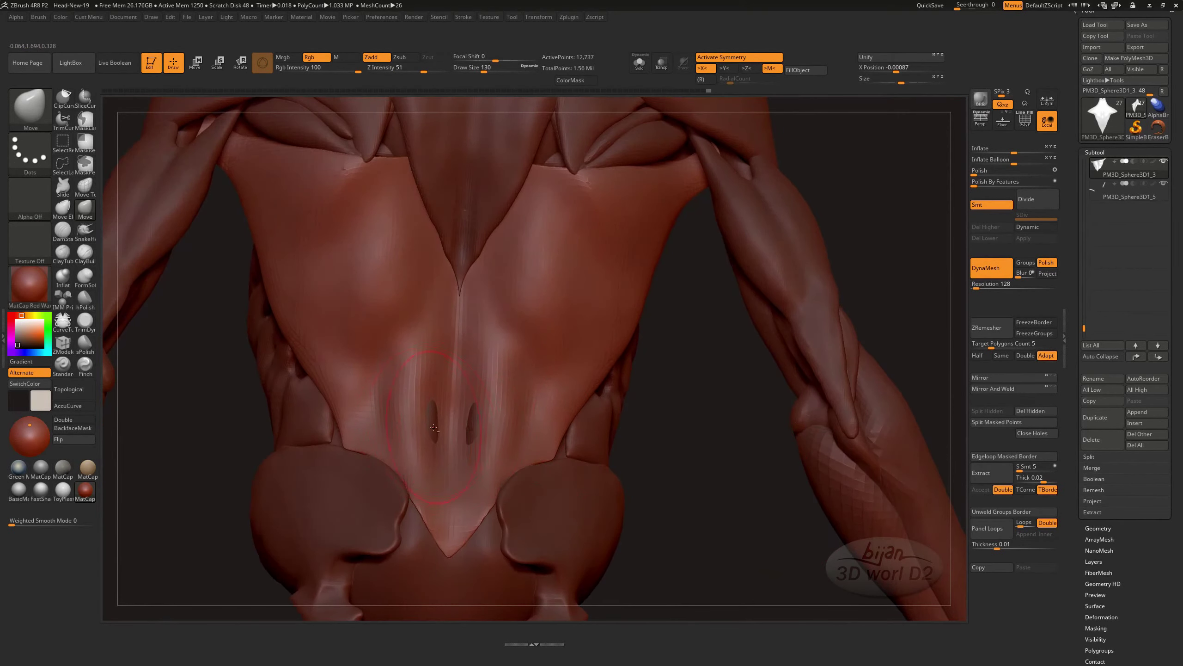
pyautogui.keyDown('alt'); pyautogui.click(433, 424); pyautogui.keyUp('alt')
pyautogui.moveTo(542, 364); pyautogui.dragTo(419, 363)
pyautogui.keyDown('alt'); pyautogui.click(407, 400); pyautogui.keyUp('alt')
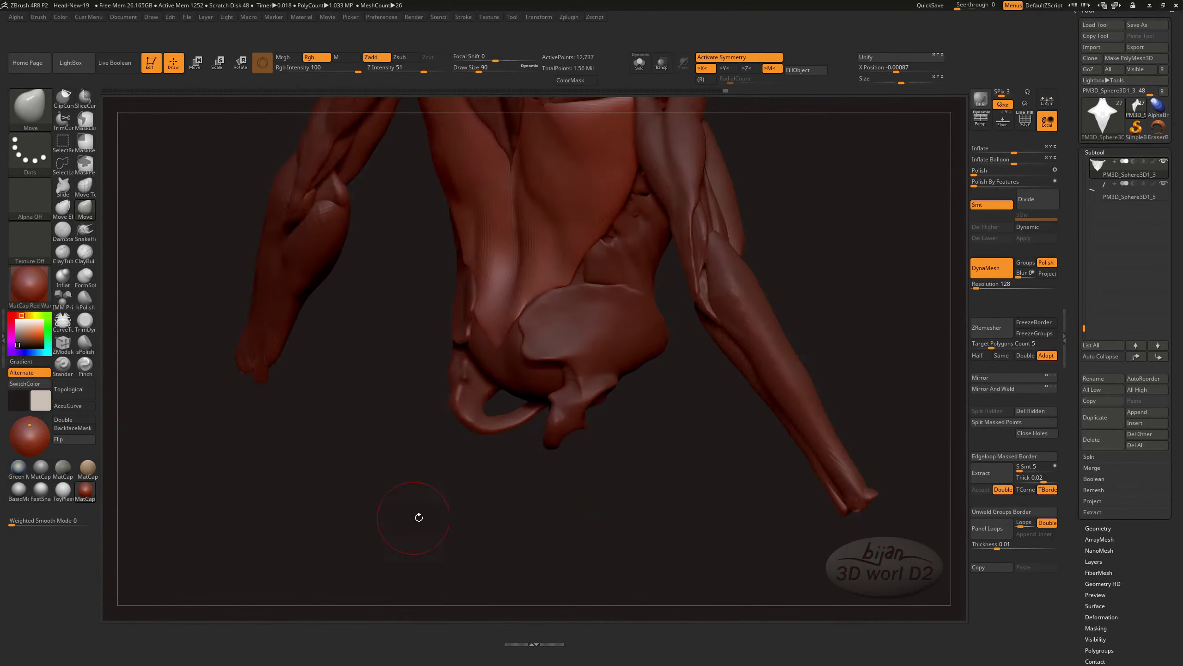
pyautogui.moveTo(417, 515); pyautogui.dragTo(582, 536)
pyautogui.keyDown('alt'); pyautogui.click(590, 381); pyautogui.keyUp('alt')
pyautogui.press('b')
pyautogui.press('c')
pyautogui.press('b')
pyautogui.moveTo(591, 382)
pyautogui.mouseDown()
pyautogui.moveTo(555, 399)
pyautogui.moveTo(560, 535)
pyautogui.moveTo(527, 374)
pyautogui.moveTo(585, 375)
pyautogui.mouseUp()
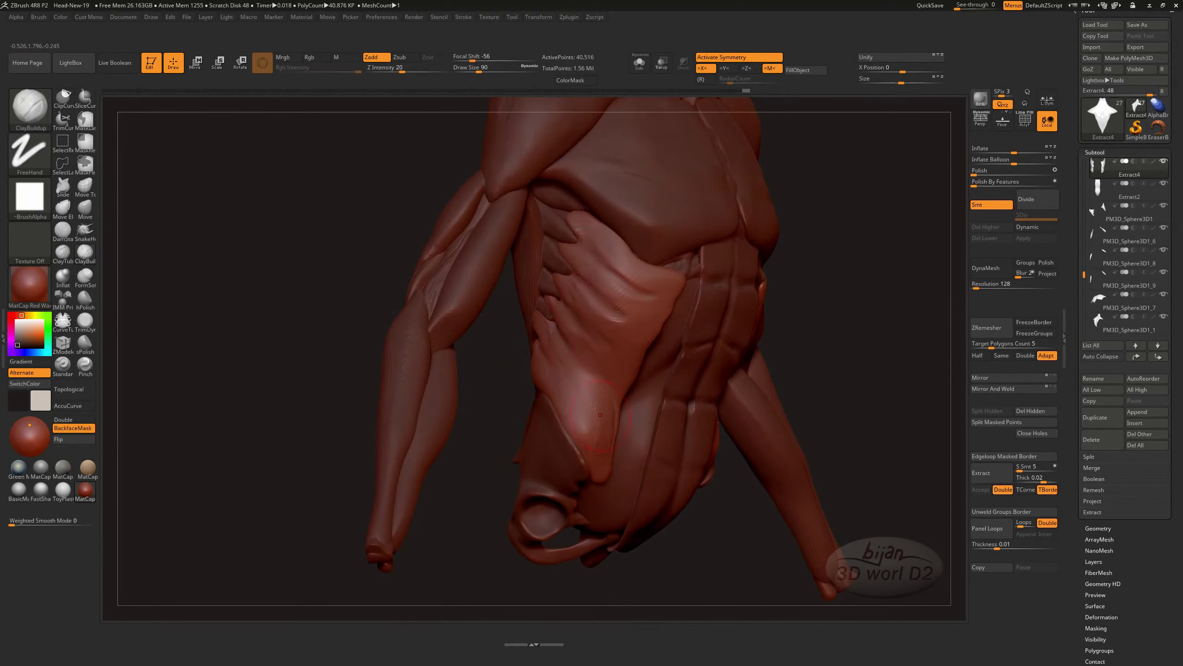
# - Orbit between frontal and angled side views of the abdominal torso
pyautogui.moveTo(543, 502)
pyautogui.mouseDown()
pyautogui.moveTo(501, 519)
pyautogui.moveTo(547, 489)
pyautogui.moveTo(698, 489)
pyautogui.moveTo(685, 435)
pyautogui.moveTo(661, 475)
pyautogui.moveTo(594, 370)
pyautogui.moveTo(611, 342)
pyautogui.mouseUp()
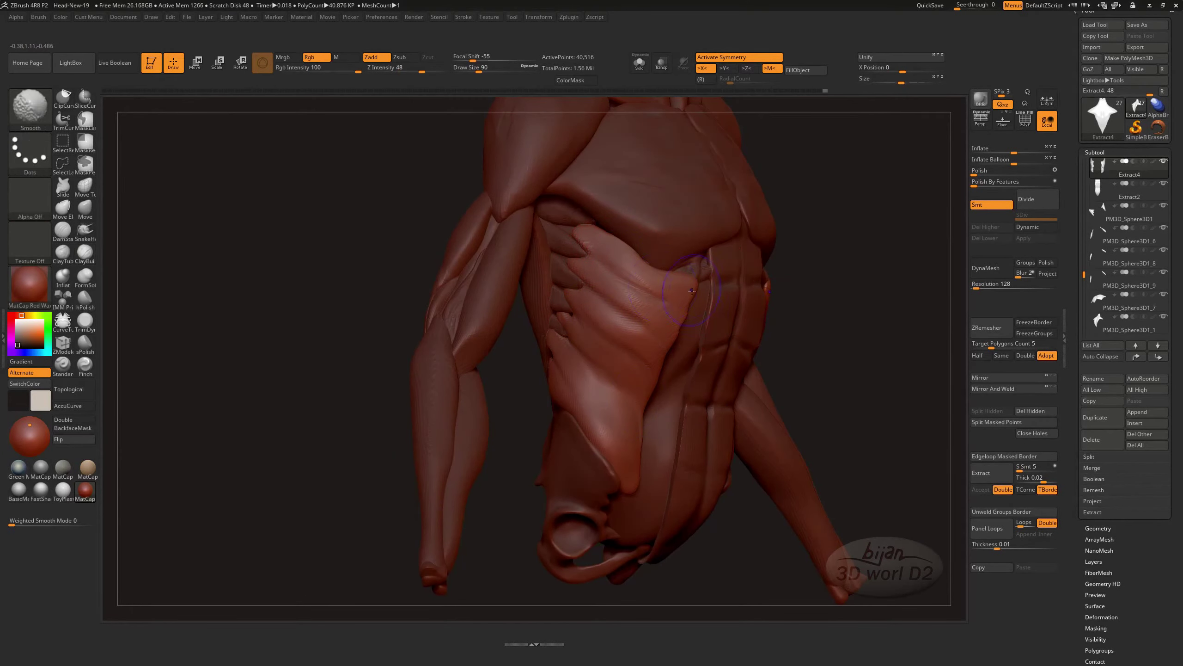
pyautogui.moveTo(637, 402); pyautogui.dragTo(584, 420)
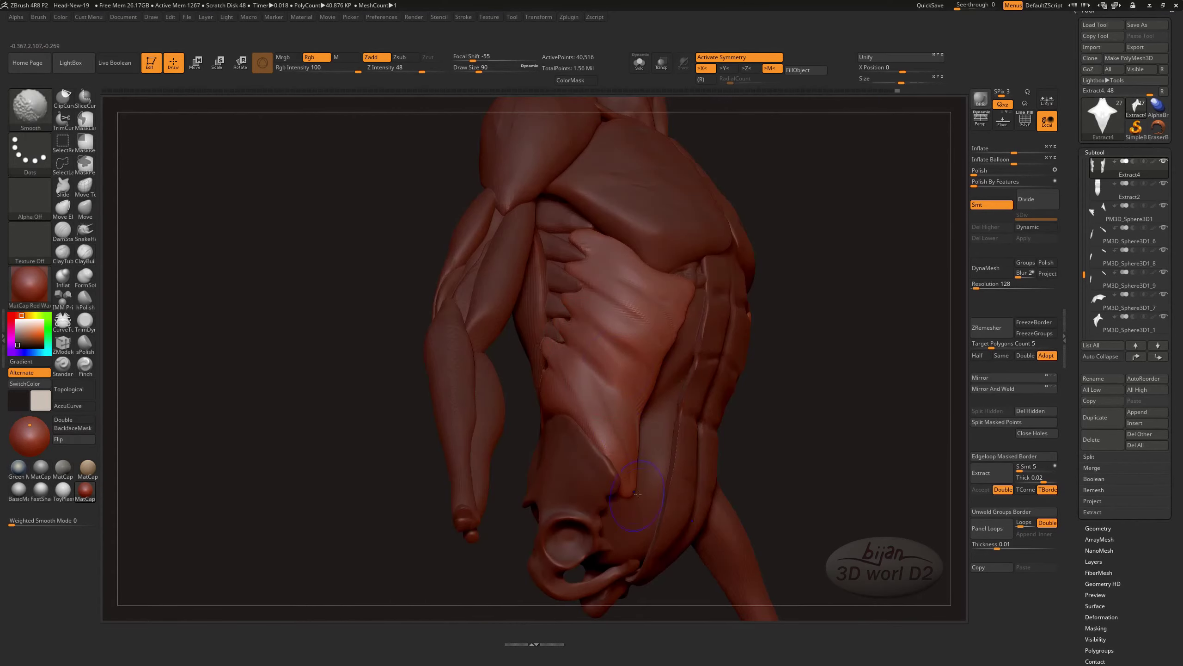
pyautogui.moveTo(638, 494)
pyautogui.mouseDown()
pyautogui.moveTo(623, 368)
pyautogui.moveTo(600, 383)
pyautogui.moveTo(621, 455)
pyautogui.mouseUp()
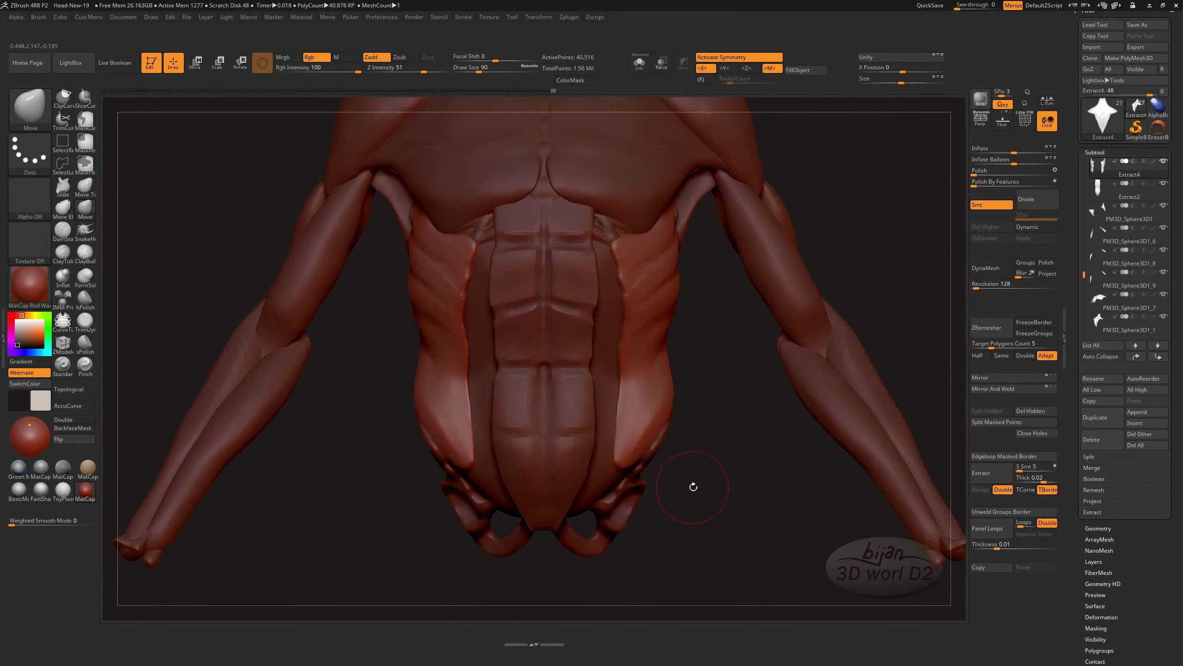
pyautogui.moveTo(694, 486); pyautogui.dragTo(617, 469)
pyautogui.moveTo(694, 493); pyautogui.dragTo(625, 434)
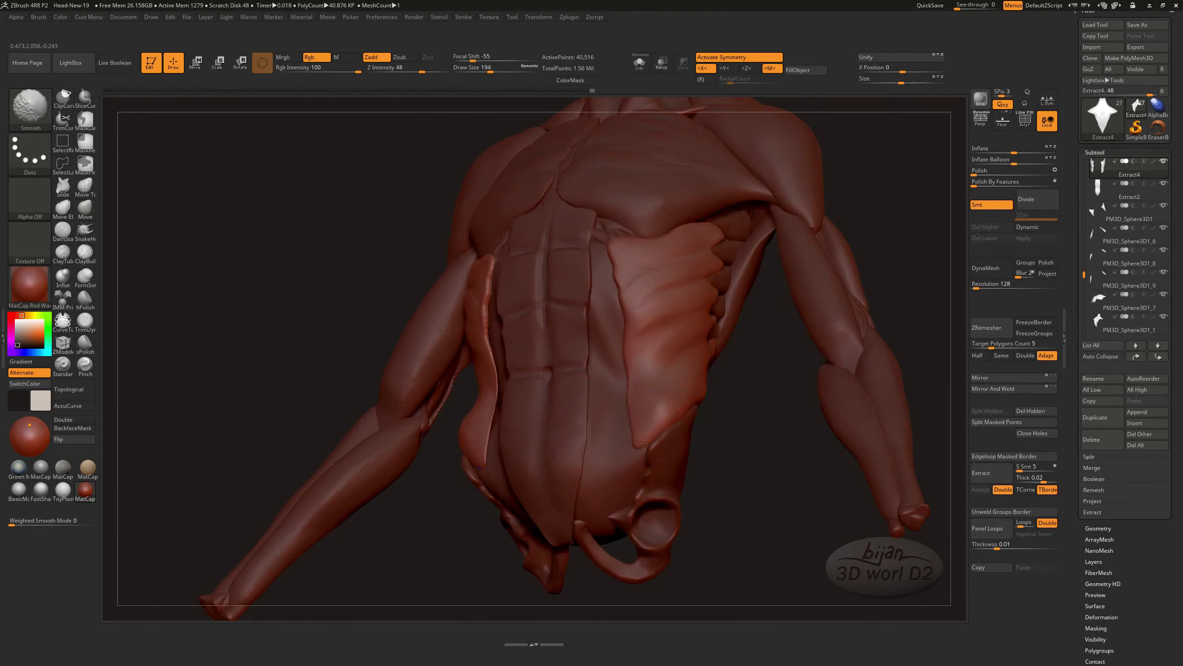
pyautogui.moveTo(632, 424)
pyautogui.mouseDown()
pyautogui.moveTo(646, 445)
pyautogui.moveTo(747, 502)
pyautogui.moveTo(709, 347)
pyautogui.mouseUp()
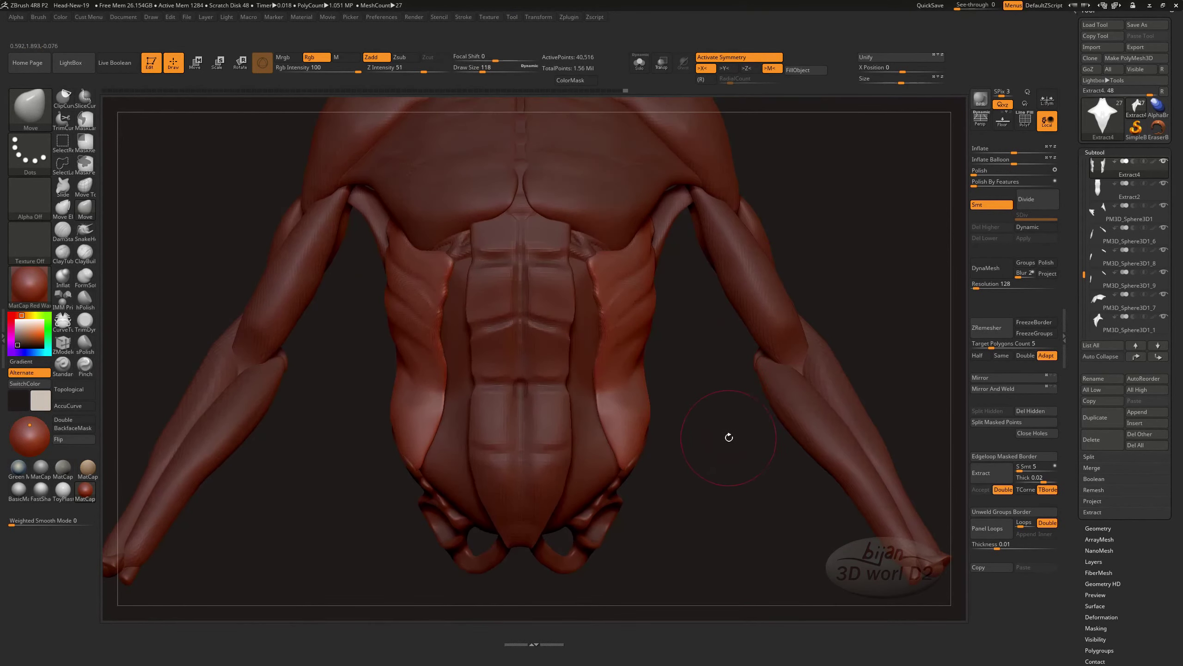
pyautogui.moveTo(729, 436); pyautogui.dragTo(707, 438)
# - With ClayBuildup, rotate to the back, select the Extract4 oblique pieces and close in on the flank
pyautogui.press('b')
pyautogui.press('c')
pyautogui.press('b')
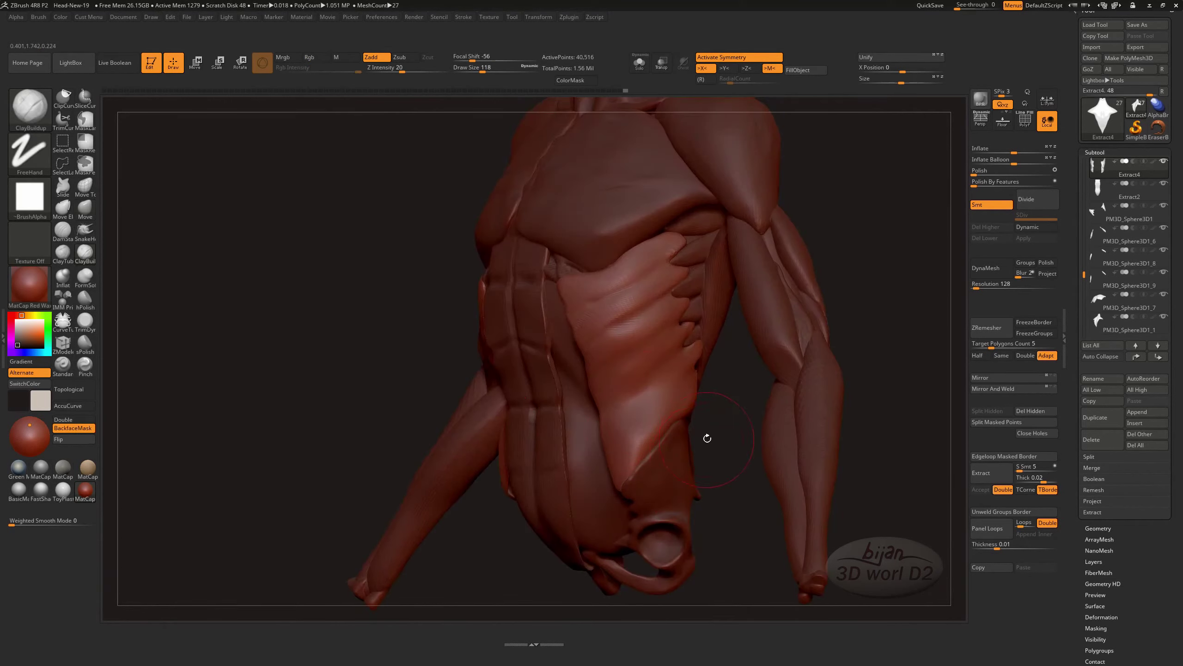
pyautogui.moveTo(663, 396); pyautogui.dragTo(698, 415)
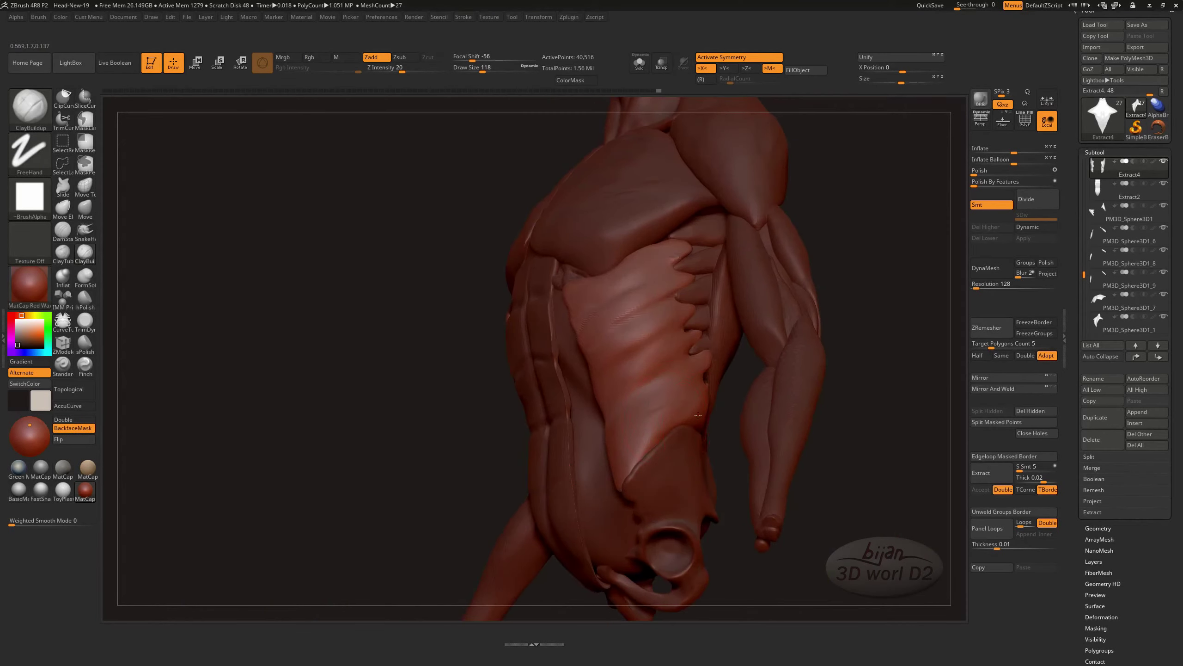
pyautogui.moveTo(804, 507)
pyautogui.mouseDown()
pyautogui.moveTo(612, 475)
pyautogui.moveTo(696, 525)
pyautogui.mouseUp()
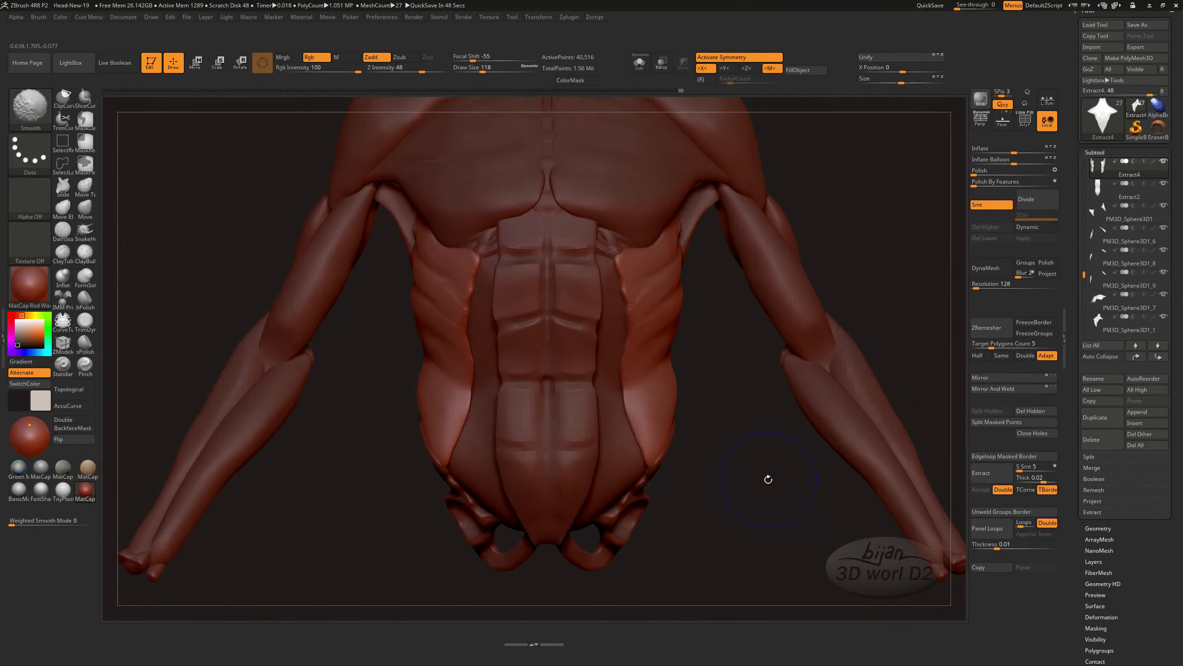
pyautogui.keyDown('alt'); pyautogui.click(497, 455); pyautogui.keyUp('alt')
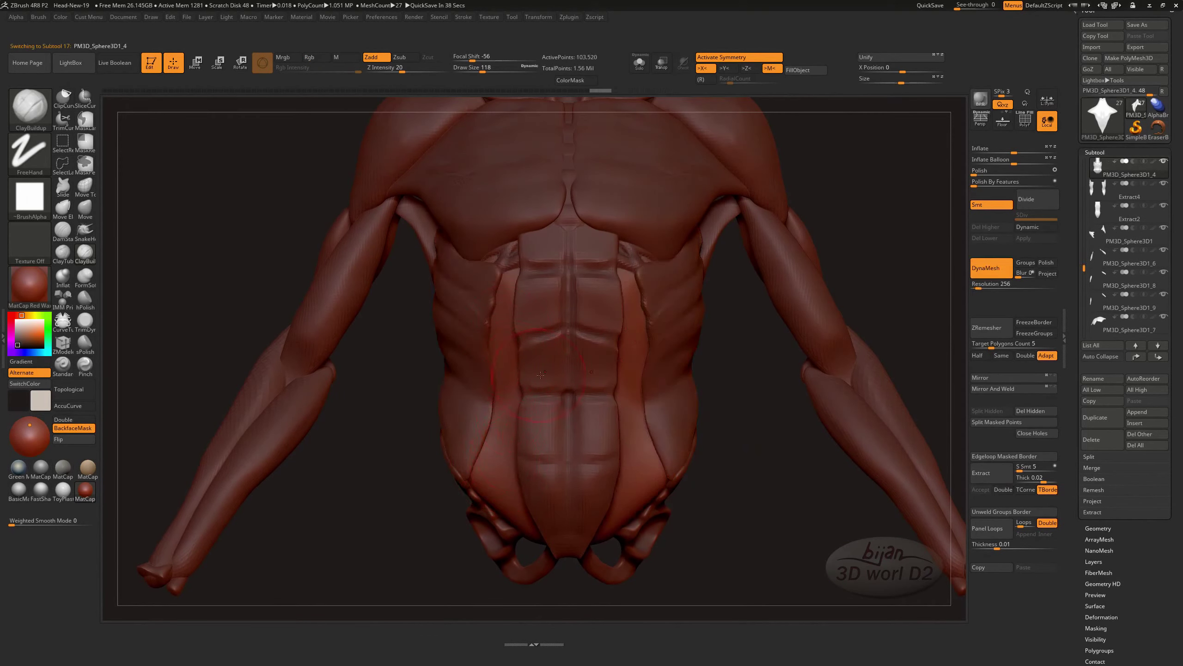
pyautogui.moveTo(497, 285)
pyautogui.mouseDown()
pyautogui.moveTo(647, 343)
pyautogui.moveTo(476, 366)
pyautogui.mouseUp()
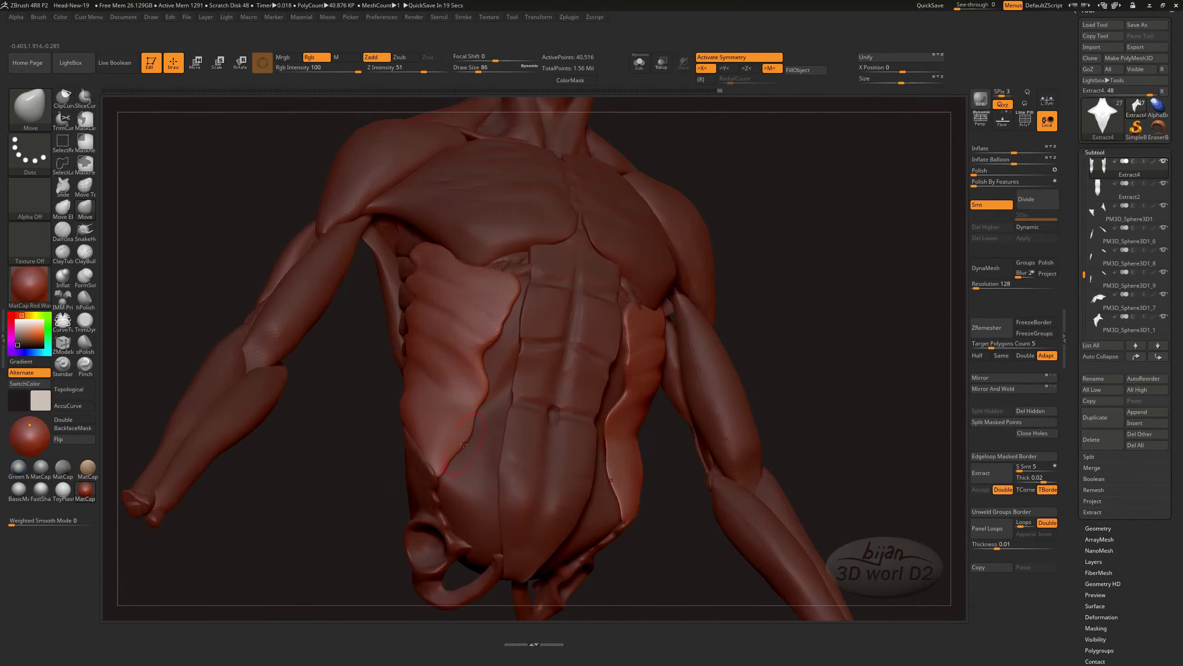
pyautogui.moveTo(477, 409)
pyautogui.mouseDown()
pyautogui.moveTo(752, 499)
pyautogui.moveTo(745, 472)
pyautogui.moveTo(682, 401)
pyautogui.mouseUp()
# - Switch from ClayBuildup to the Move brush and turn the torso to a more frontal pose
pyautogui.press('b')
pyautogui.press('c')
pyautogui.press('b')
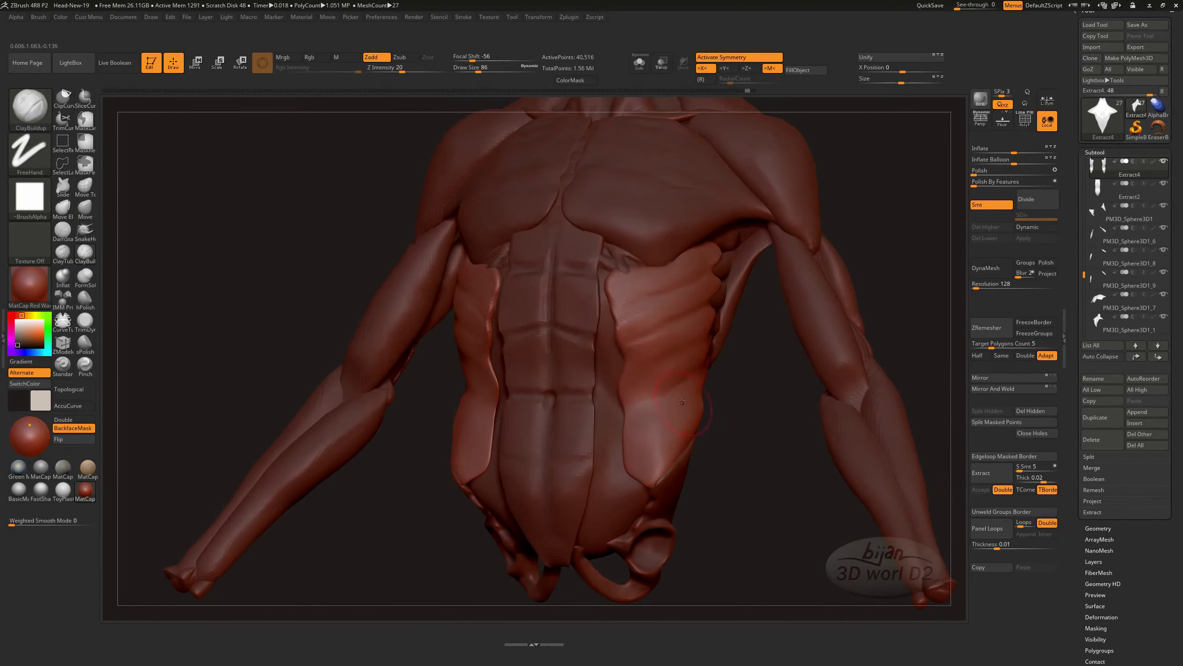
pyautogui.press('b')
pyautogui.press('m')
pyautogui.press('v')
pyautogui.moveTo(723, 455); pyautogui.dragTo(704, 377)
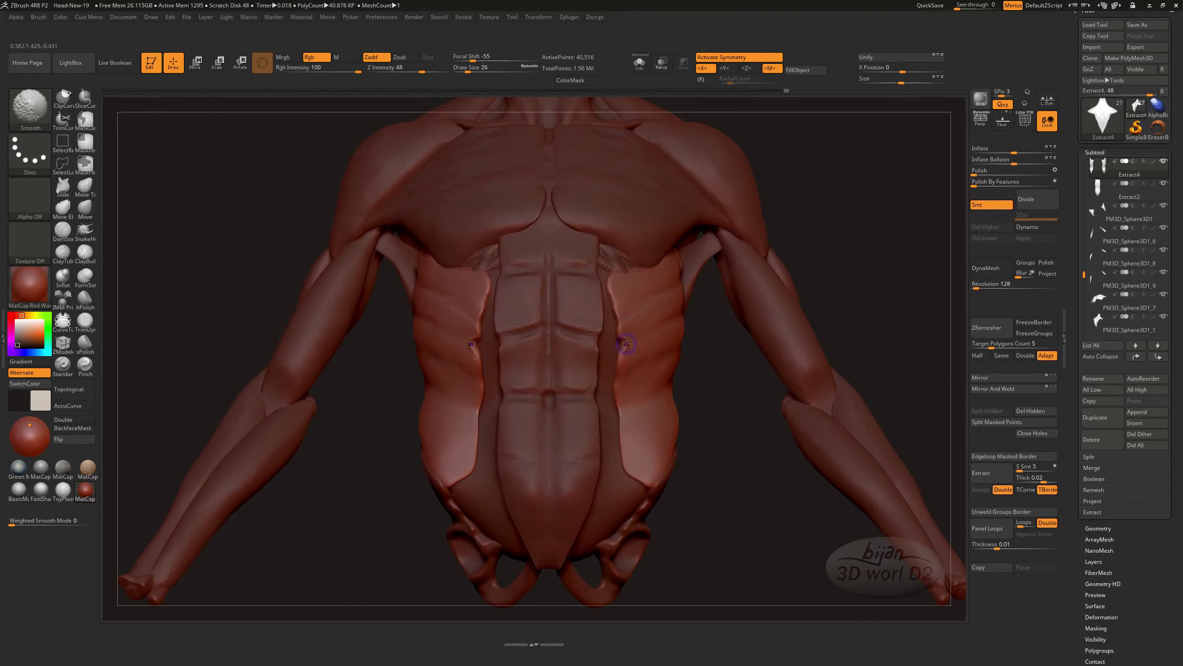
pyautogui.moveTo(626, 344)
pyautogui.keyDown('shift'); pyautogui.mouseDown()
pyautogui.moveTo(723, 404)
pyautogui.moveTo(669, 302)
pyautogui.mouseUp(); pyautogui.keyUp('shift')
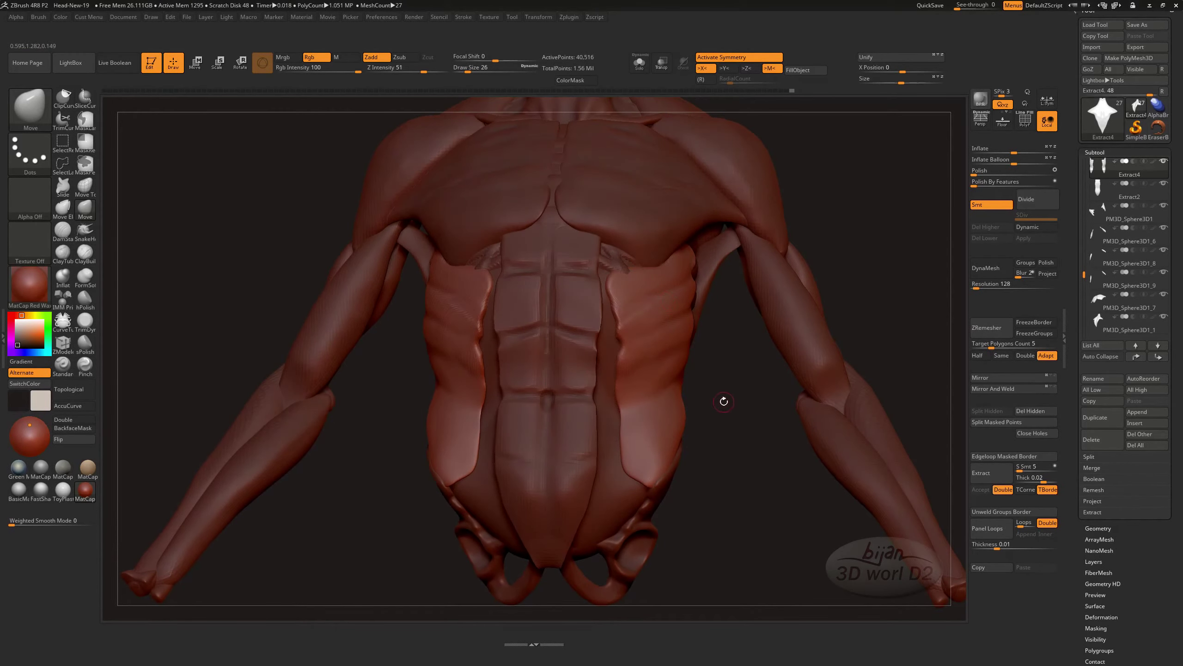
pyautogui.moveTo(724, 400); pyautogui.dragTo(562, 288)
# - Shift-smooth the flank muscles across the torso side, then make PM3D_Sphere3D1_4 active
pyautogui.press('shift')
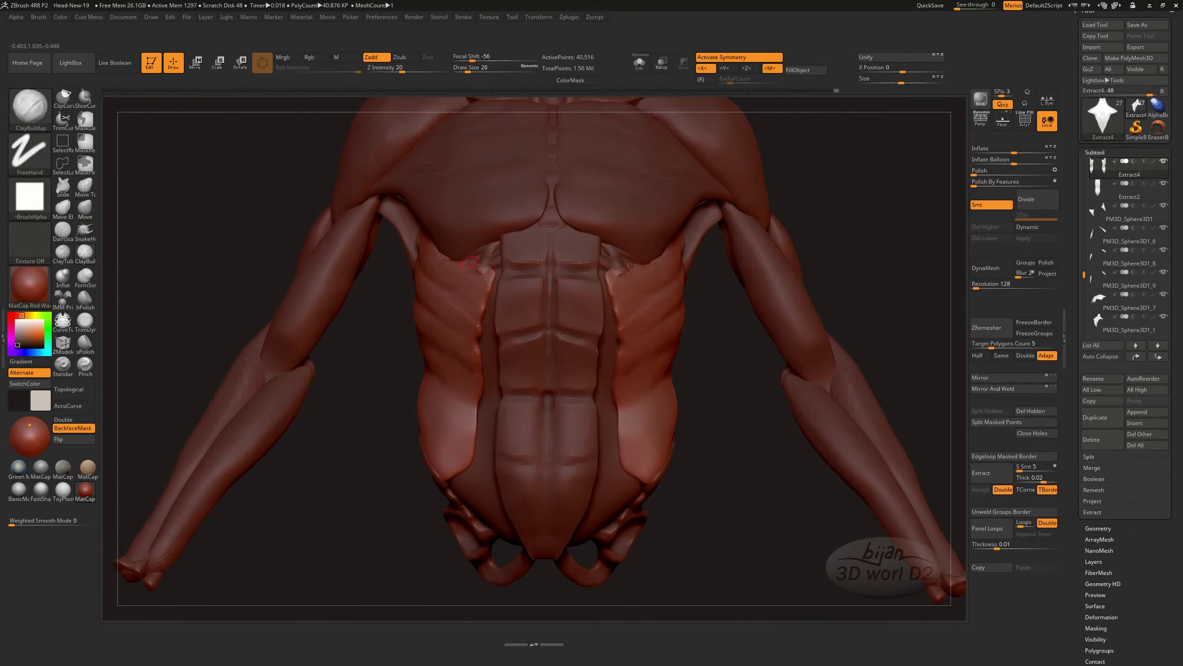
pyautogui.moveTo(496, 271); pyautogui.dragTo(601, 315)
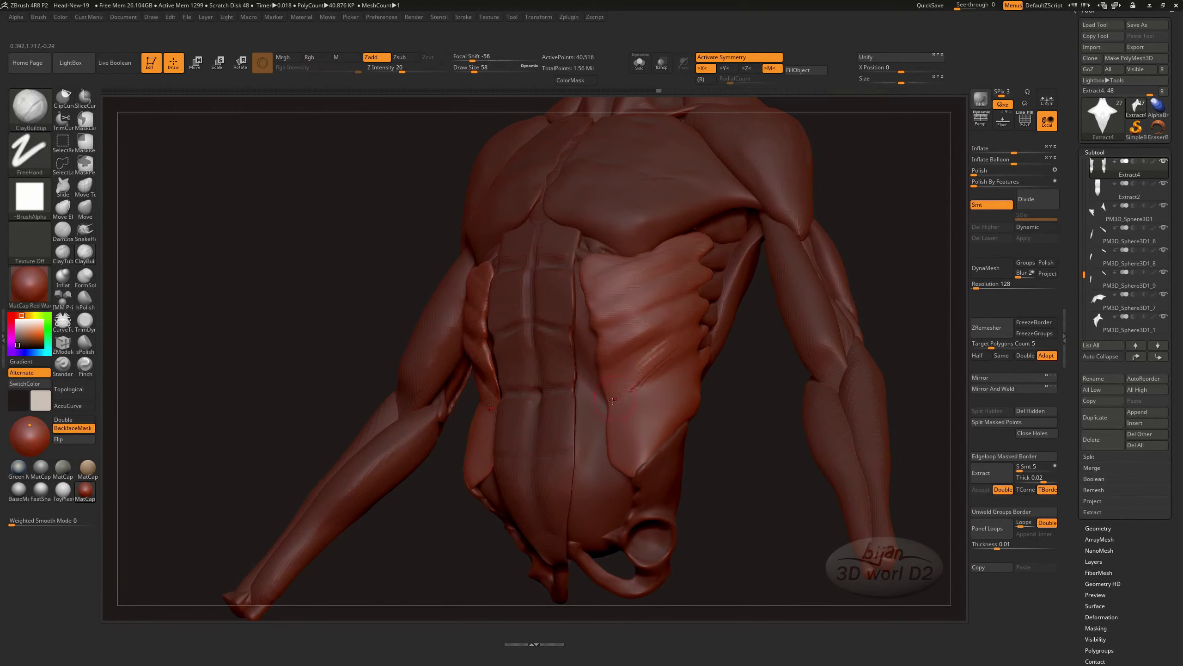
pyautogui.moveTo(639, 294)
pyautogui.mouseDown()
pyautogui.moveTo(617, 383)
pyautogui.moveTo(687, 362)
pyautogui.mouseUp()
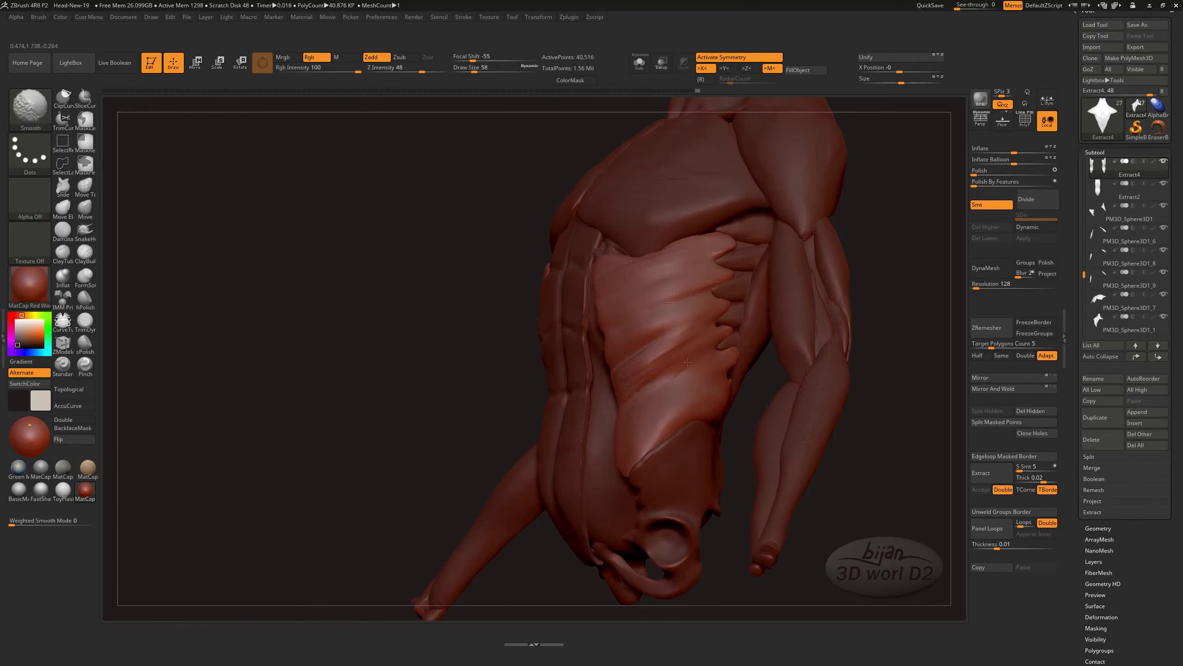
pyautogui.moveTo(619, 426)
pyautogui.keyDown('shift'); pyautogui.mouseDown()
pyautogui.moveTo(705, 370)
pyautogui.moveTo(726, 381)
pyautogui.moveTo(641, 379)
pyautogui.moveTo(678, 403)
pyautogui.mouseUp(); pyautogui.keyUp('shift')
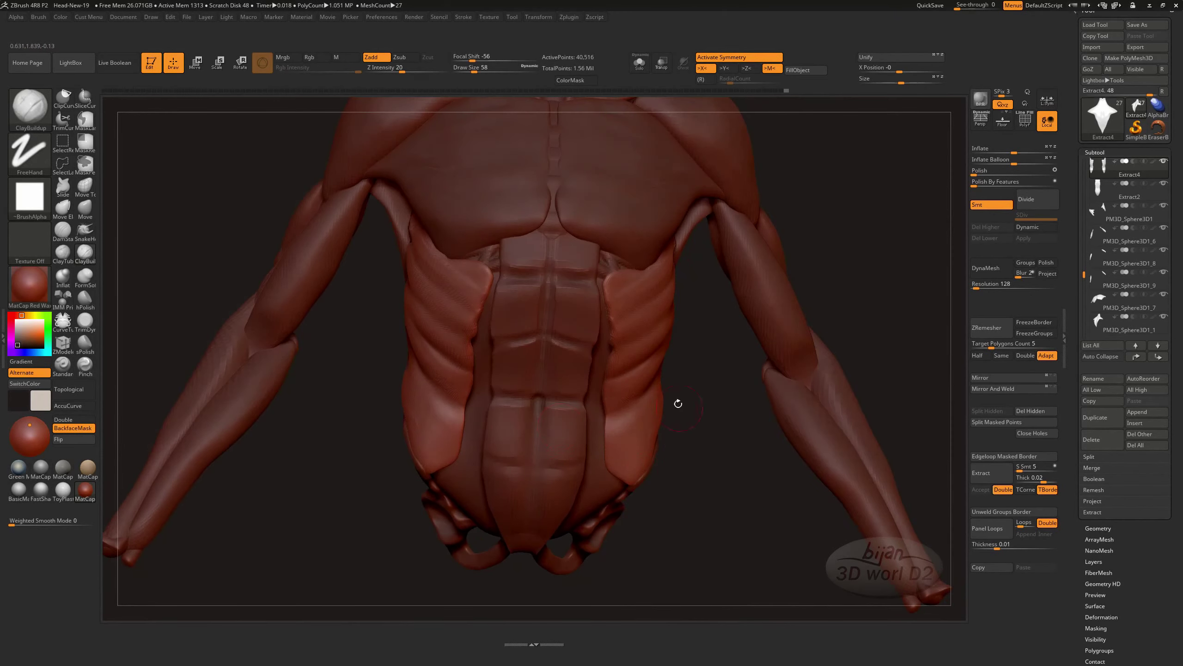
pyautogui.moveTo(631, 348); pyautogui.dragTo(621, 380)
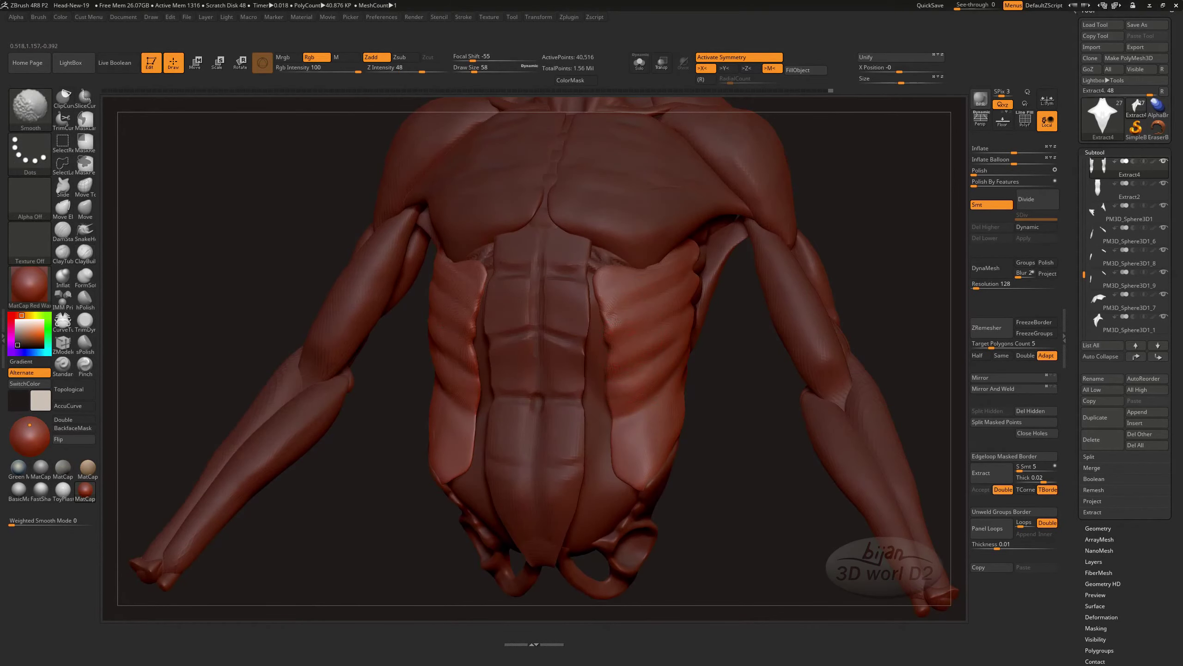
pyautogui.moveTo(615, 322)
pyautogui.mouseDown()
pyautogui.moveTo(644, 428)
pyautogui.moveTo(729, 510)
pyautogui.moveTo(739, 493)
pyautogui.mouseUp()
pyautogui.keyDown('alt'); pyautogui.click(729, 495); pyautogui.keyUp('alt')
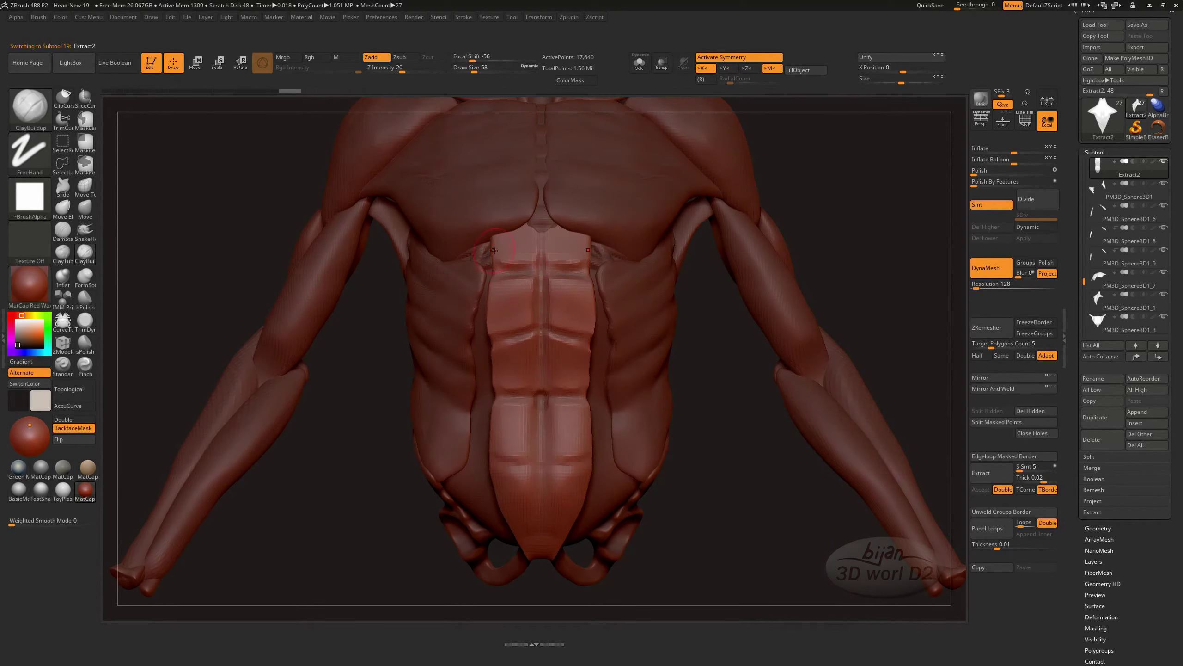
# - Make the Extract2 abdominal plate active with the Move brush in a frontal torso view
pyautogui.keyDown('alt'); pyautogui.click(540, 219); pyautogui.keyUp('alt')
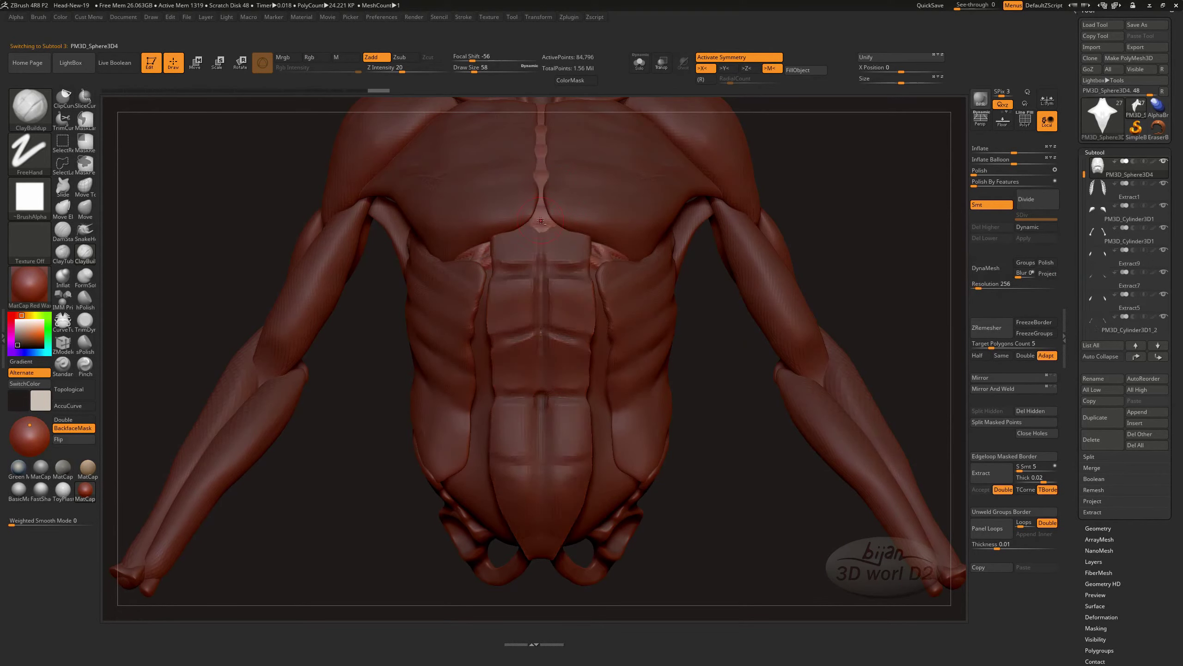
pyautogui.keyDown('alt'); pyautogui.click(529, 251); pyautogui.keyUp('alt')
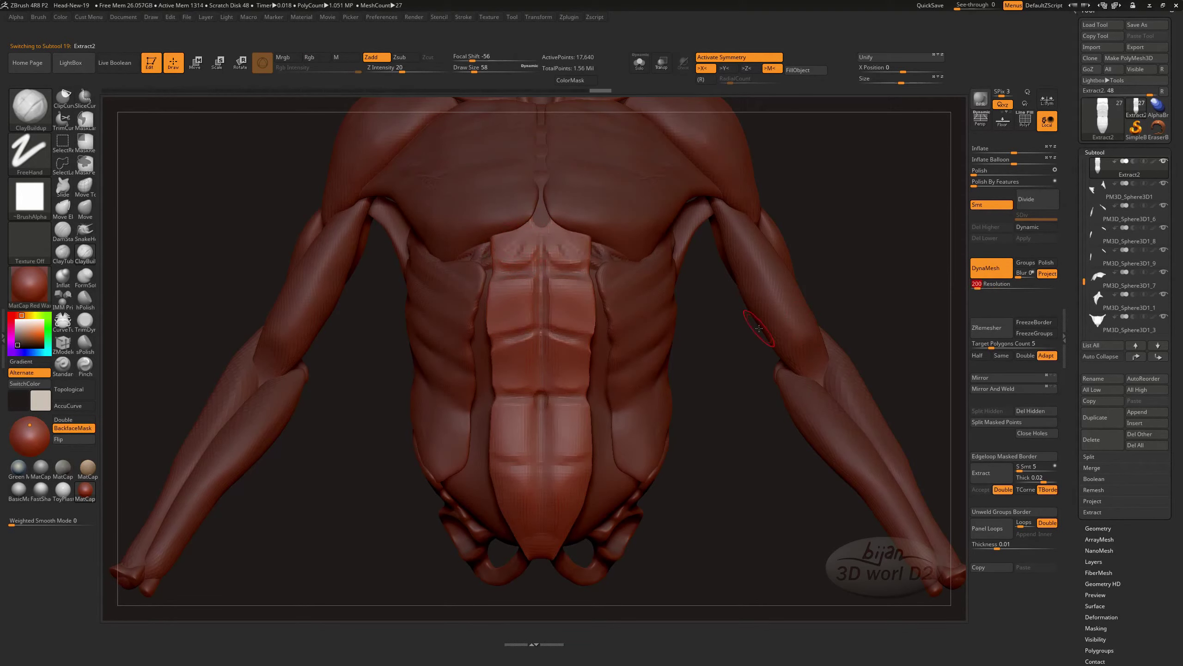
pyautogui.moveTo(759, 329); pyautogui.dragTo(540, 232)
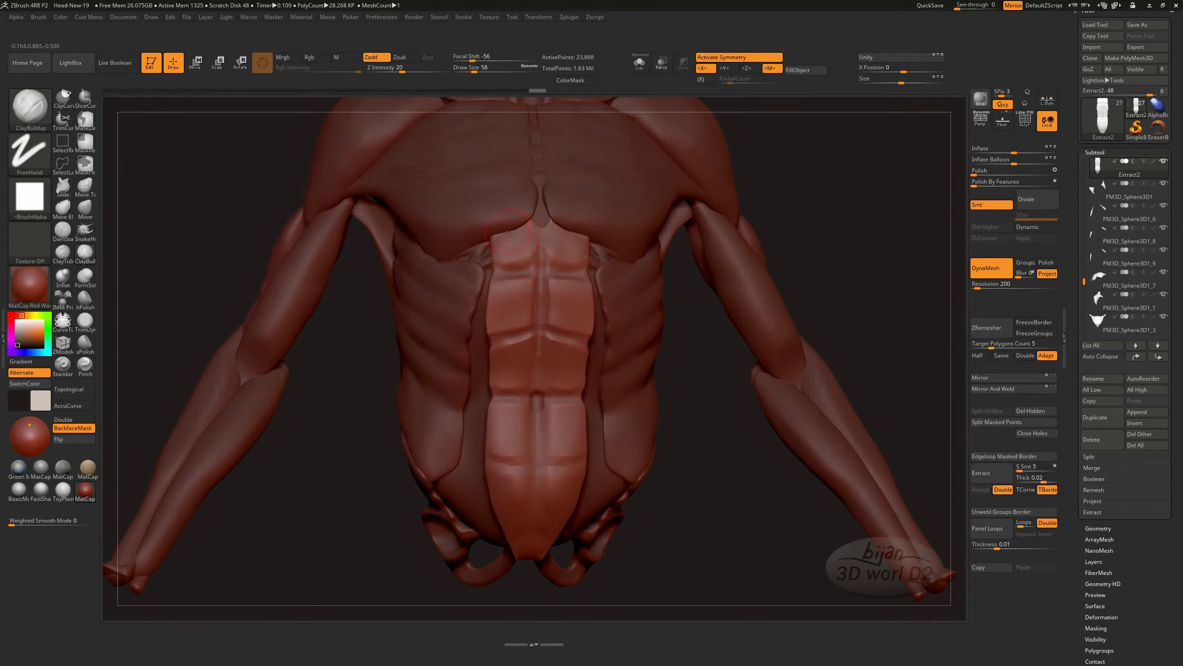
pyautogui.press('b')
pyautogui.press('m')
pyautogui.press('v')
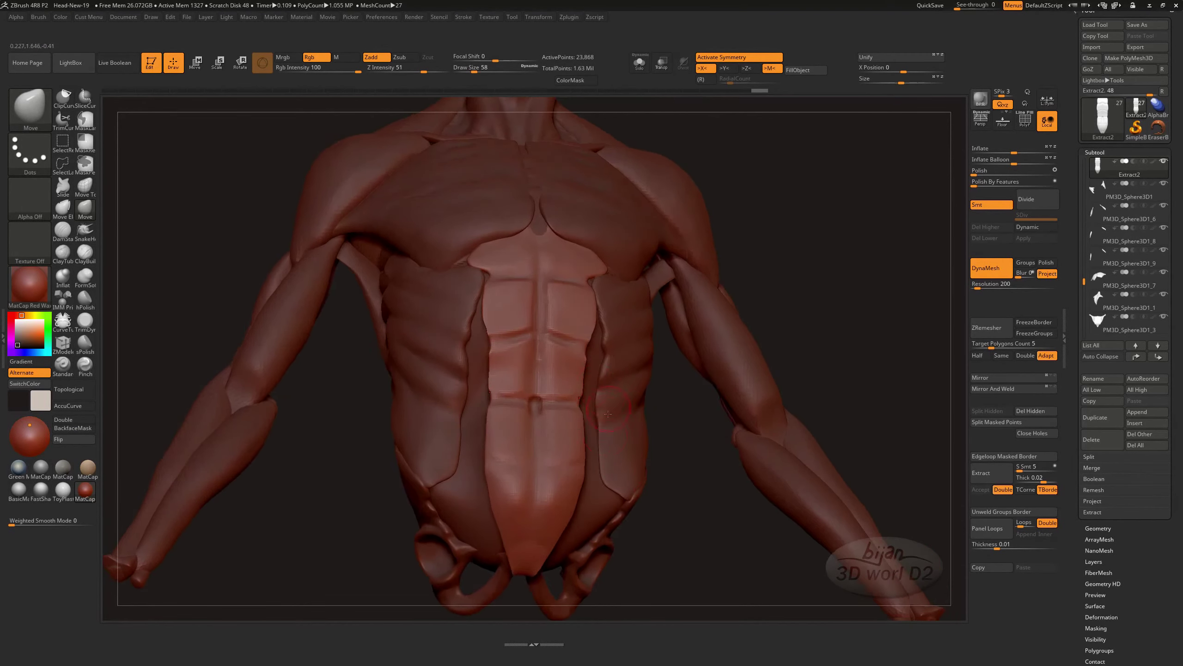
pyautogui.keyDown('shift'); pyautogui.moveTo(486, 310); pyautogui.dragTo(474, 264); pyautogui.keyUp('shift')
pyautogui.moveTo(606, 269); pyautogui.dragTo(508, 293)
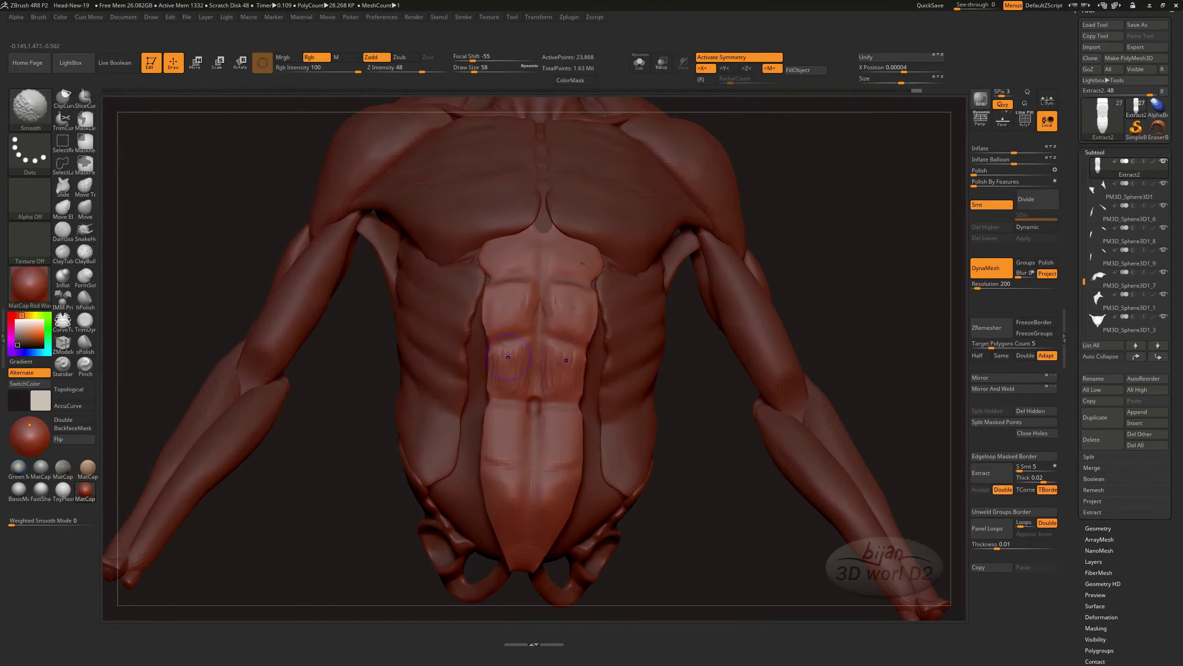
# - Build up clay on the upper abdomen, then Shift-smooth the surface over the abs
pyautogui.moveTo(522, 300); pyautogui.dragTo(510, 271)
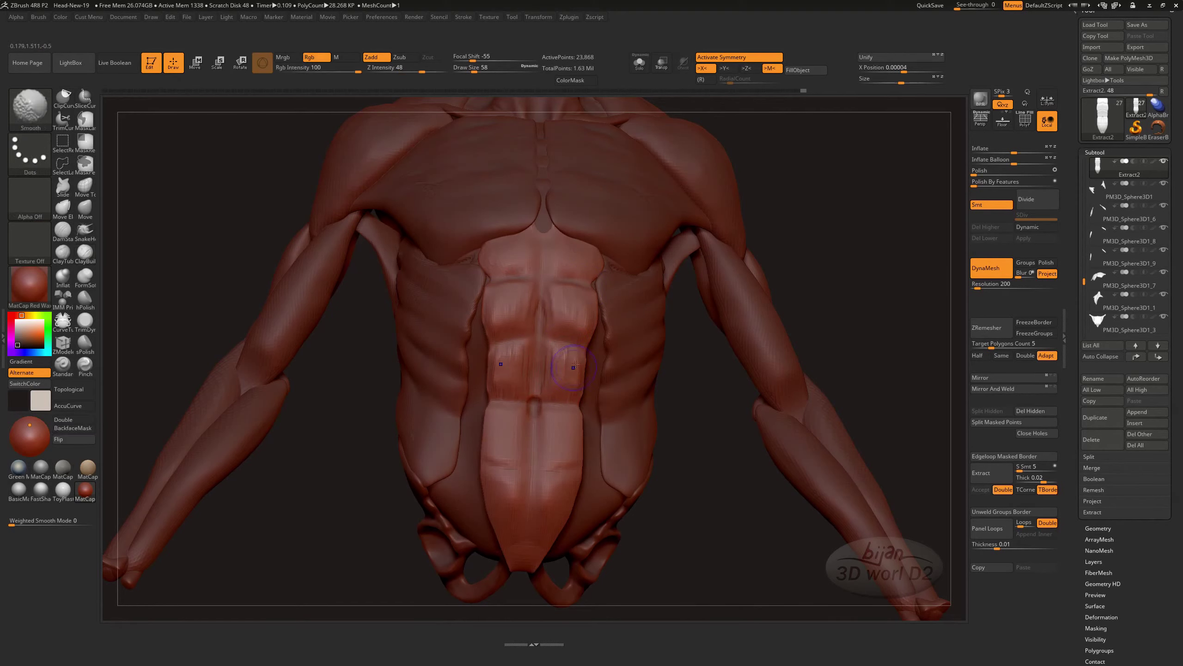
pyautogui.moveTo(539, 491)
pyautogui.mouseDown()
pyautogui.moveTo(609, 474)
pyautogui.moveTo(526, 481)
pyautogui.moveTo(602, 492)
pyautogui.moveTo(503, 484)
pyautogui.moveTo(536, 452)
pyautogui.moveTo(579, 485)
pyautogui.moveTo(634, 491)
pyautogui.moveTo(466, 474)
pyautogui.moveTo(487, 426)
pyautogui.mouseUp()
pyautogui.moveTo(501, 475)
pyautogui.mouseDown()
pyautogui.moveTo(484, 475)
pyautogui.moveTo(476, 533)
pyautogui.moveTo(554, 415)
pyautogui.mouseUp()
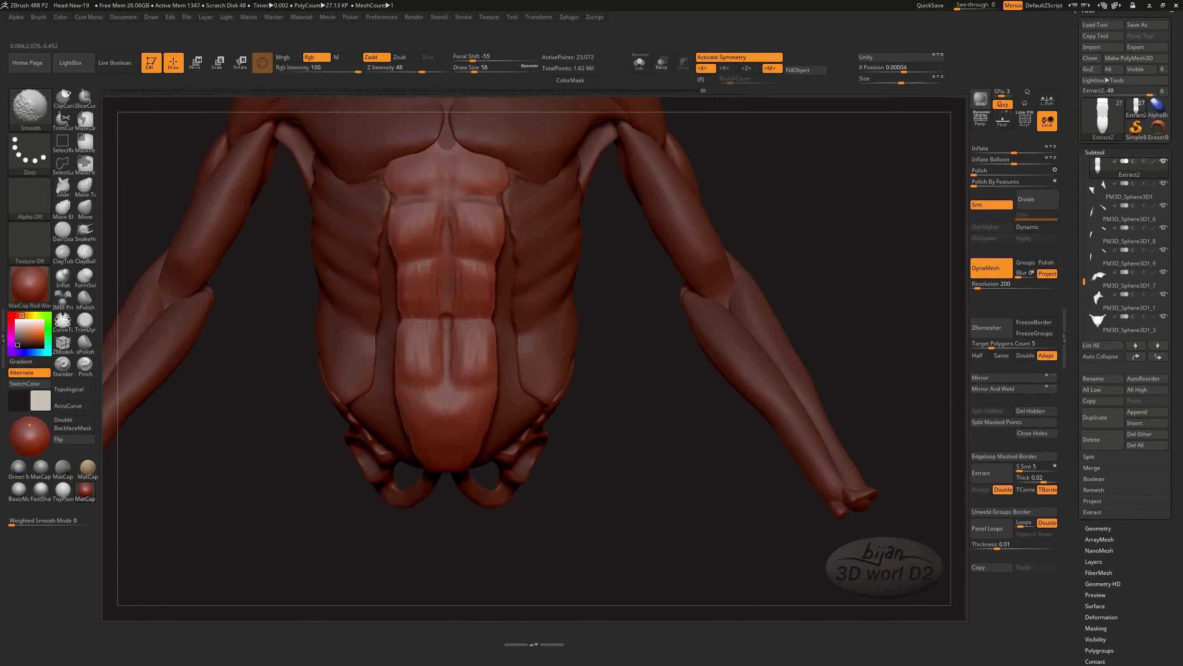
pyautogui.keyDown('shift'); pyautogui.moveTo(440, 426); pyautogui.dragTo(452, 383); pyautogui.keyUp('shift')
pyautogui.moveTo(547, 479); pyautogui.dragTo(460, 279)
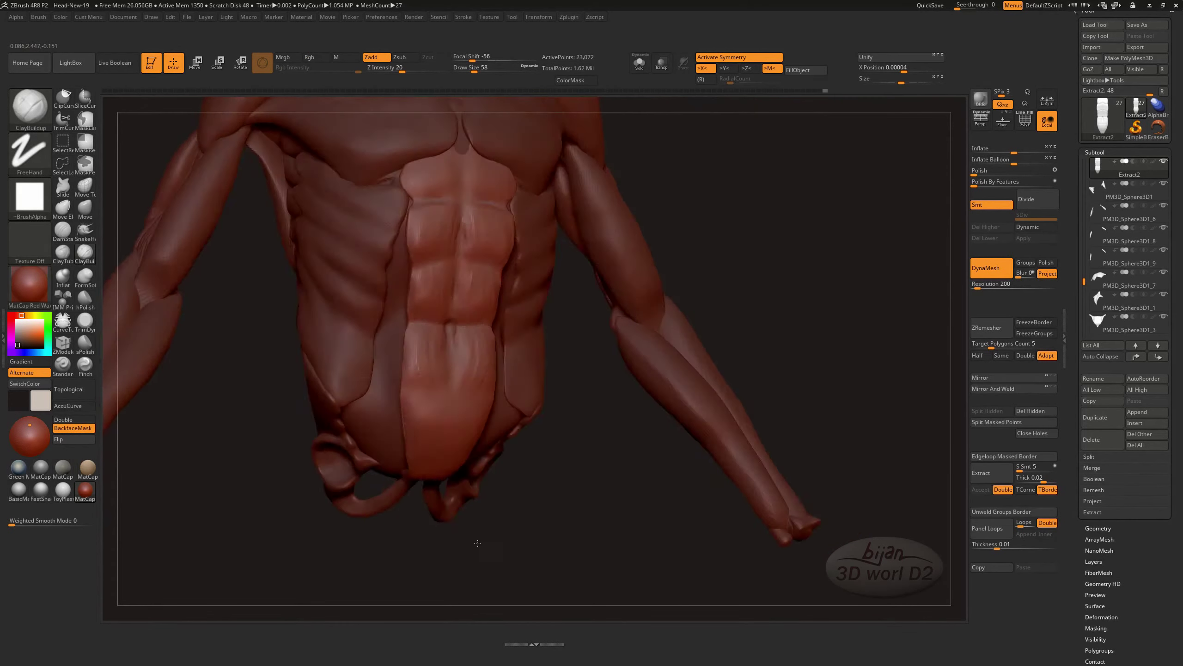
pyautogui.moveTo(630, 440); pyautogui.dragTo(439, 319)
pyautogui.press('shift')
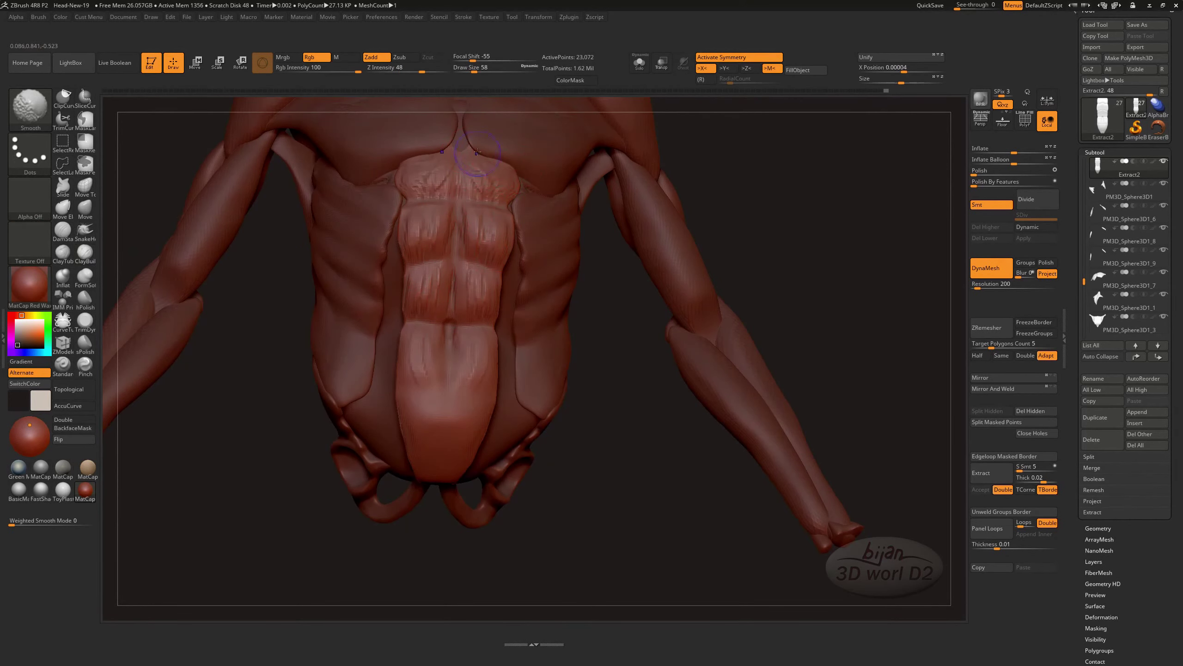
pyautogui.moveTo(525, 258)
pyautogui.mouseDown()
pyautogui.moveTo(668, 471)
pyautogui.moveTo(656, 428)
pyautogui.moveTo(666, 435)
pyautogui.mouseUp()
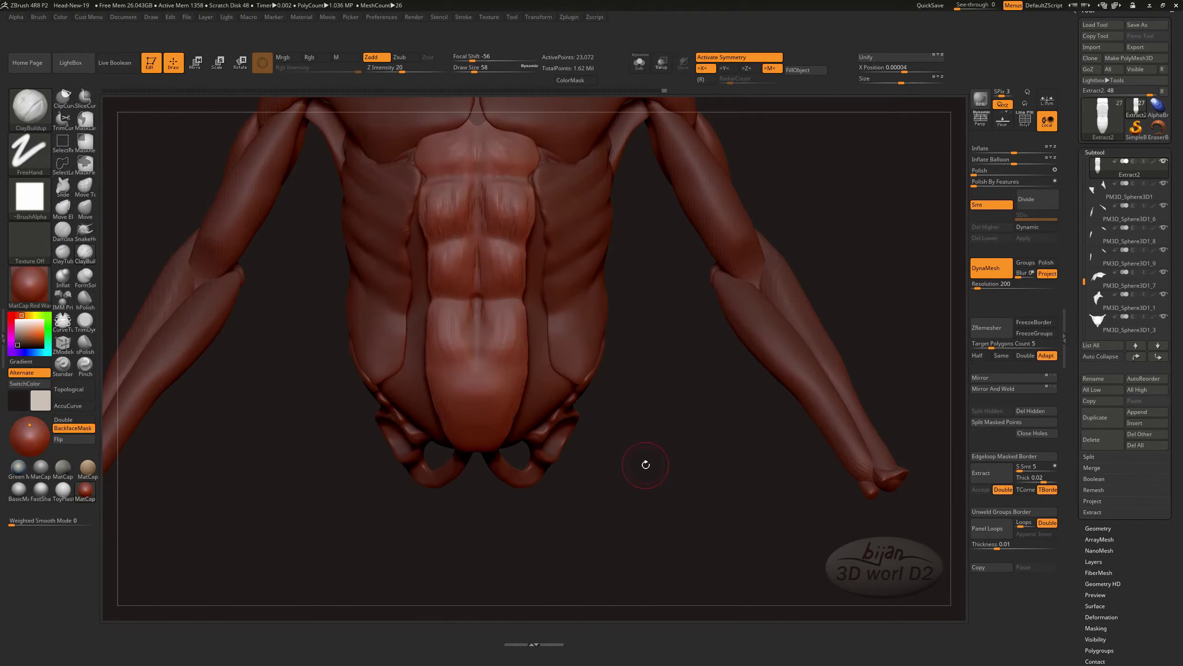
pyautogui.moveTo(668, 431); pyautogui.dragTo(556, 403)
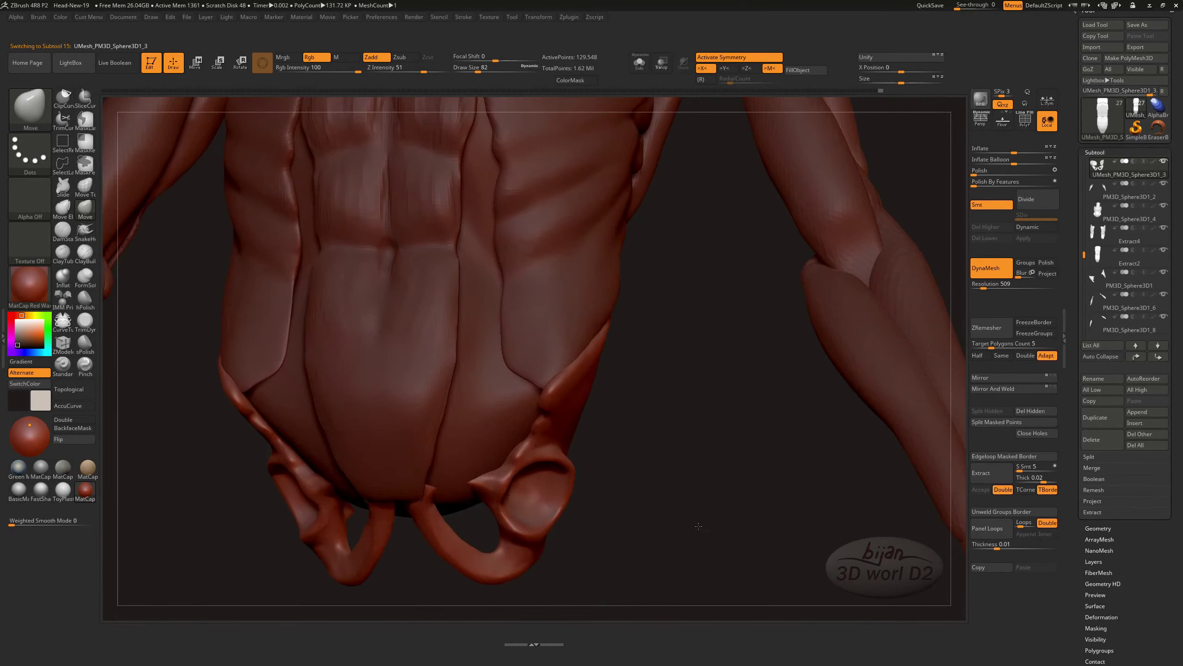
# - Smooth the ridge on the lower abdomen of the Extract4 piece
pyautogui.moveTo(717, 474); pyautogui.dragTo(585, 348)
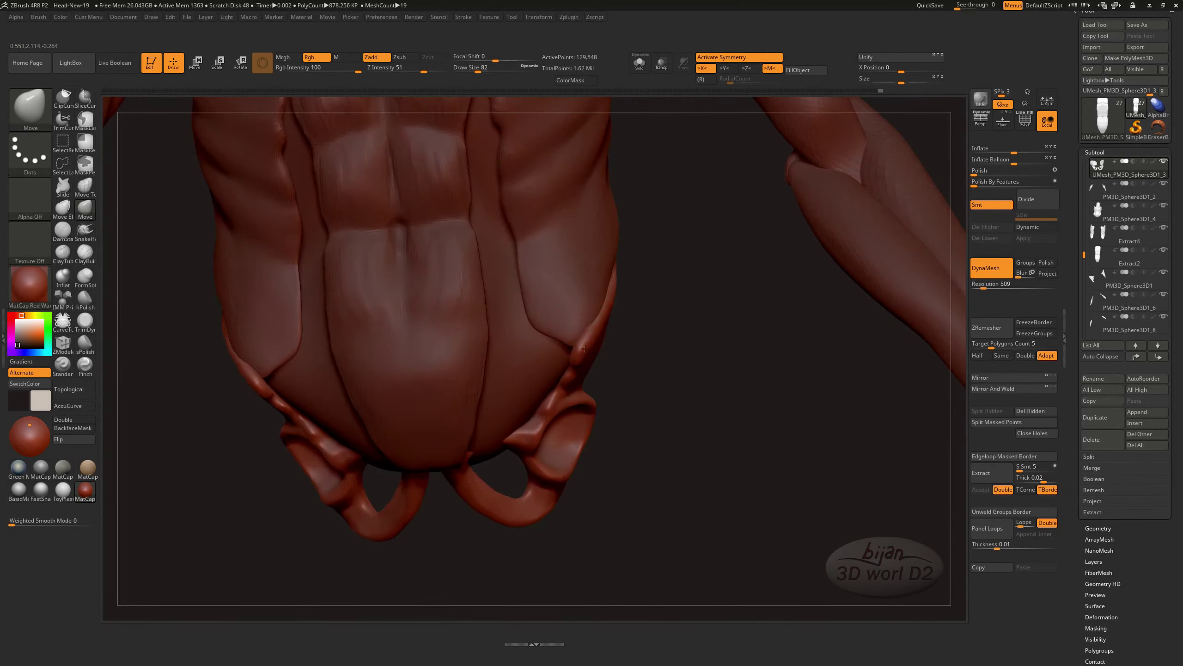
pyautogui.keyDown('alt'); pyautogui.click(574, 382); pyautogui.keyUp('alt')
pyautogui.moveTo(690, 439)
pyautogui.mouseDown()
pyautogui.moveTo(639, 383)
pyautogui.moveTo(523, 346)
pyautogui.moveTo(679, 374)
pyautogui.mouseUp()
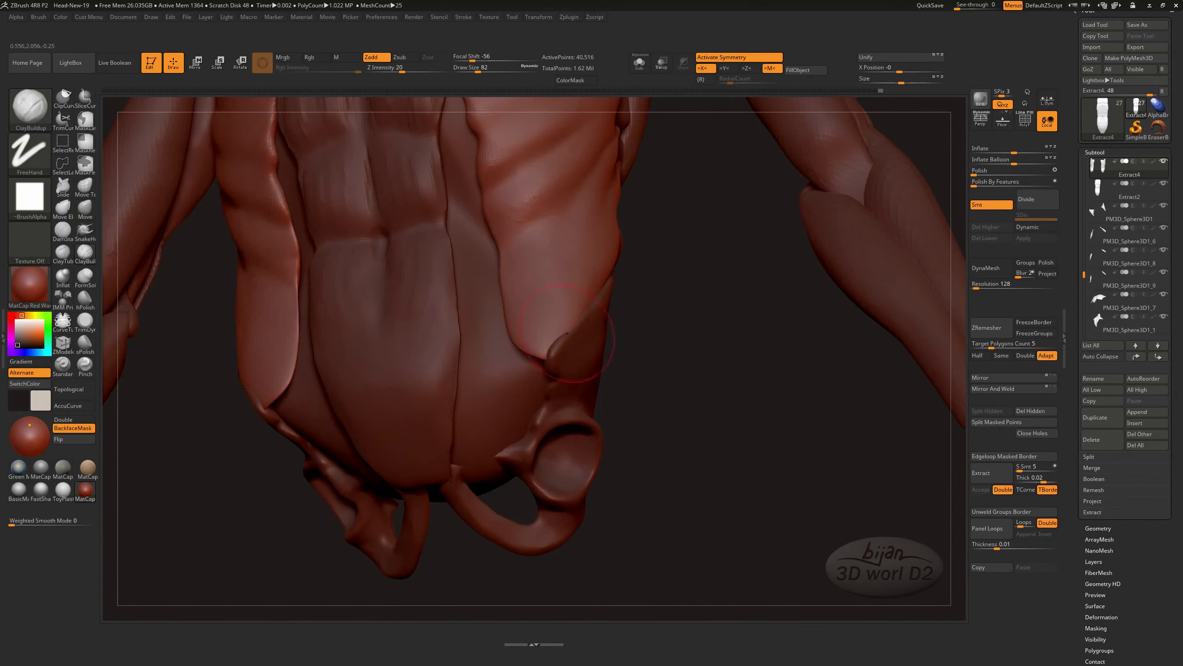
pyautogui.keyDown('shift'); pyautogui.moveTo(564, 317); pyautogui.dragTo(549, 332); pyautogui.keyUp('shift')
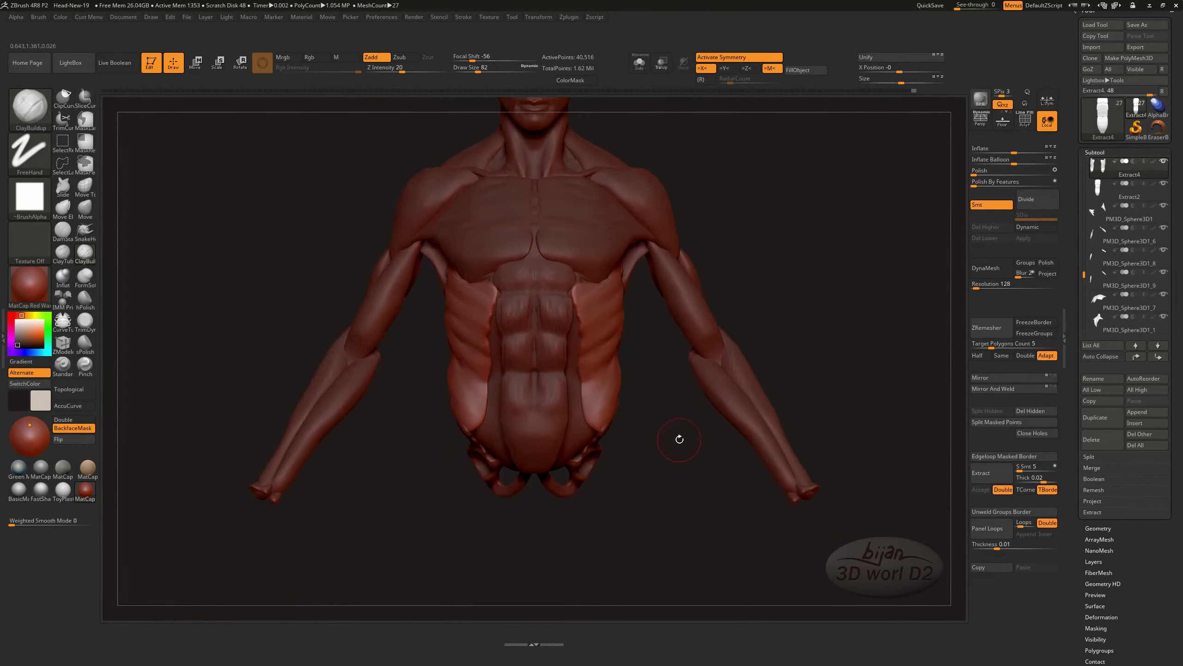
pyautogui.moveTo(679, 439)
pyautogui.mouseDown()
pyautogui.moveTo(692, 533)
pyautogui.moveTo(667, 571)
pyautogui.mouseUp()
# - On PM3D_Sphere3D1_4, symmetrically build up the armpits and flanks with clay, then smooth the bumps
pyautogui.keyDown('alt'); pyautogui.click(522, 416); pyautogui.keyUp('alt')
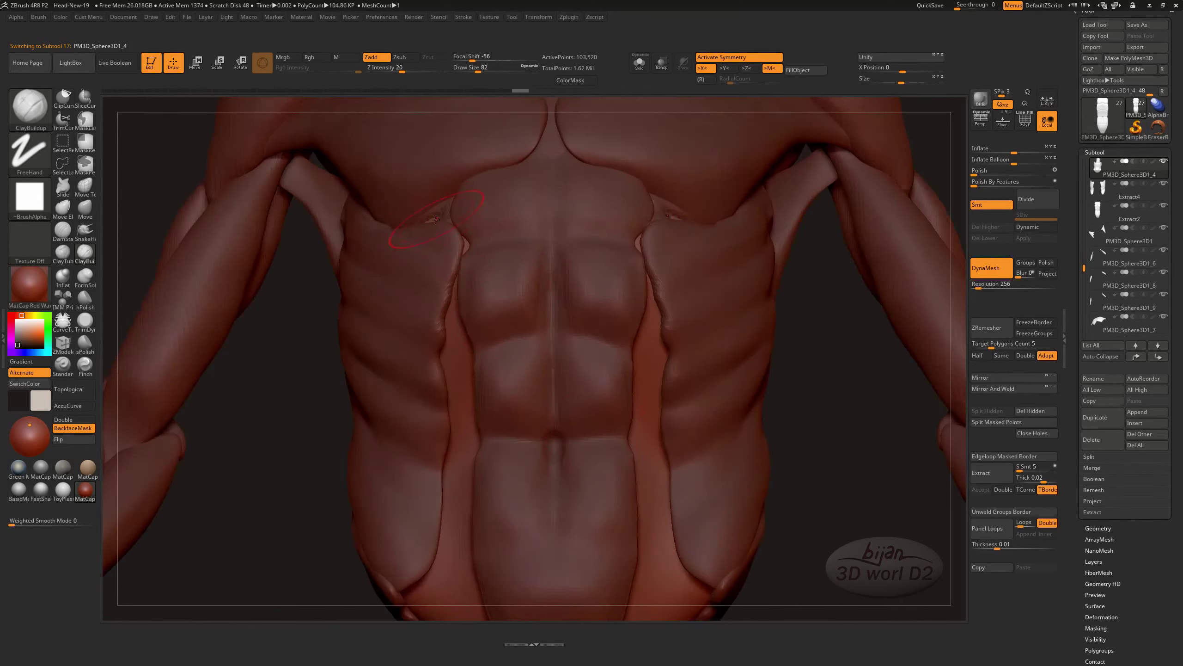
pyautogui.moveTo(443, 208); pyautogui.dragTo(446, 219)
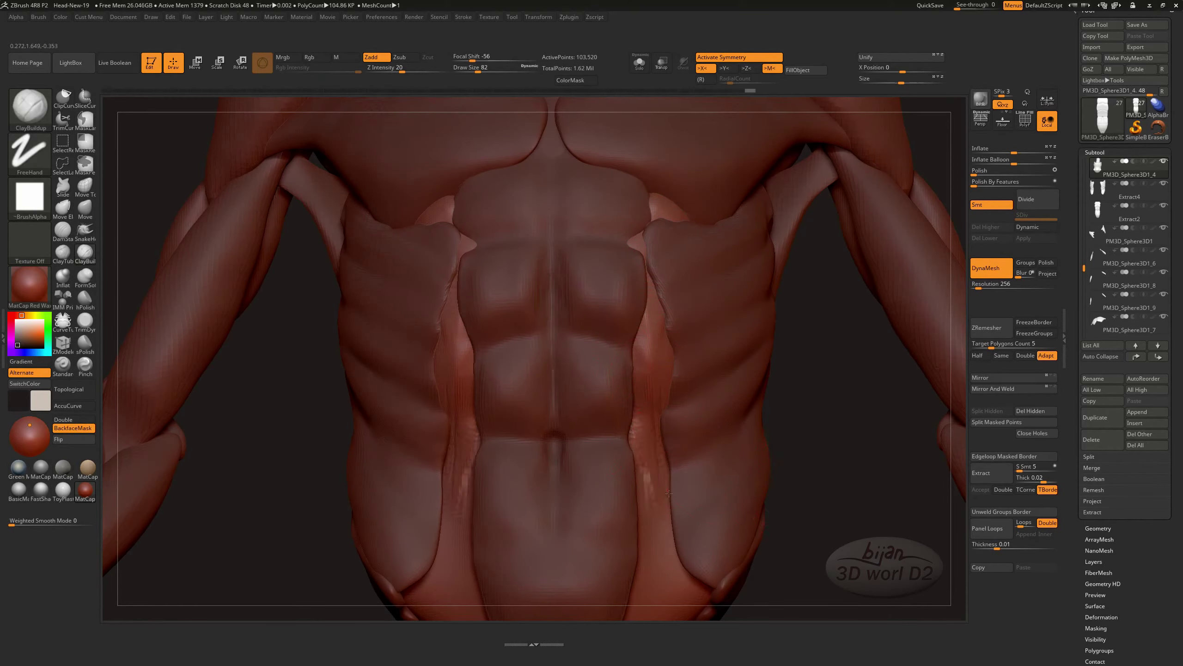
pyautogui.moveTo(668, 493); pyautogui.dragTo(650, 420)
pyautogui.keyDown('alt'); pyautogui.moveTo(817, 440); pyautogui.dragTo(818, 235); pyautogui.keyUp('alt')
pyautogui.moveTo(662, 447)
pyautogui.mouseDown()
pyautogui.moveTo(648, 368)
pyautogui.moveTo(643, 378)
pyautogui.moveTo(678, 377)
pyautogui.mouseUp()
pyautogui.keyDown('shift'); pyautogui.moveTo(493, 363); pyautogui.dragTo(452, 275); pyautogui.keyUp('shift')
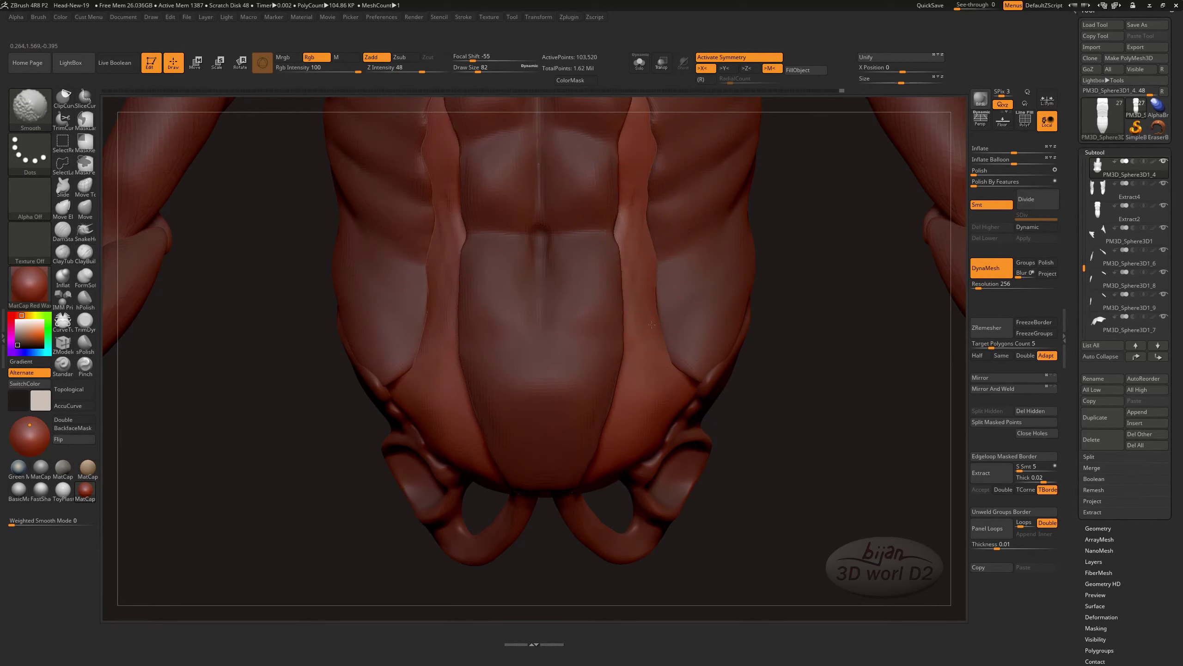
pyautogui.moveTo(280, 373)
pyautogui.mouseDown()
pyautogui.moveTo(345, 460)
pyautogui.moveTo(512, 420)
pyautogui.moveTo(572, 421)
pyautogui.mouseUp()
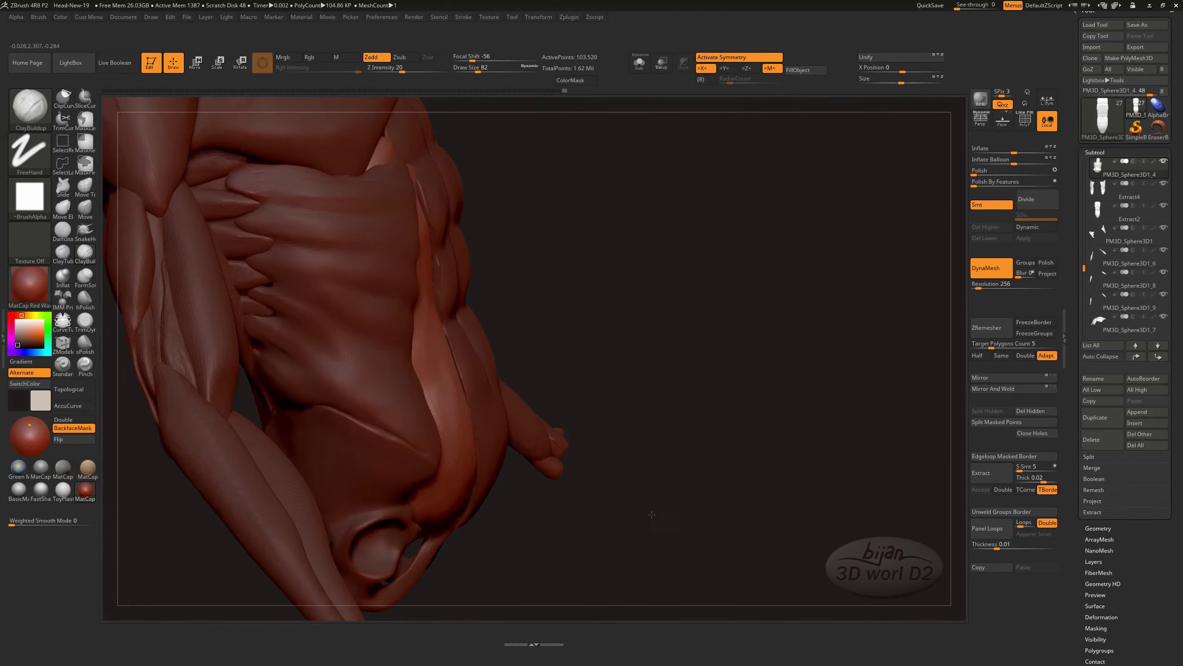
# - Switch to the Move brush and make the abdominal plate Extract2 the active subtool
pyautogui.moveTo(651, 514)
pyautogui.mouseDown()
pyautogui.moveTo(763, 476)
pyautogui.moveTo(699, 512)
pyautogui.moveTo(604, 476)
pyautogui.moveTo(706, 486)
pyautogui.moveTo(675, 514)
pyautogui.mouseUp()
pyautogui.press('b')
pyautogui.press('m')
pyautogui.press('v')
pyautogui.keyDown('alt'); pyautogui.click(528, 502); pyautogui.keyUp('alt')
# - Switch to ClayBuildup and alternate the active subtool between Extract2 and PM3D_Sphere3D1_4
pyautogui.moveTo(519, 509); pyautogui.dragTo(559, 466)
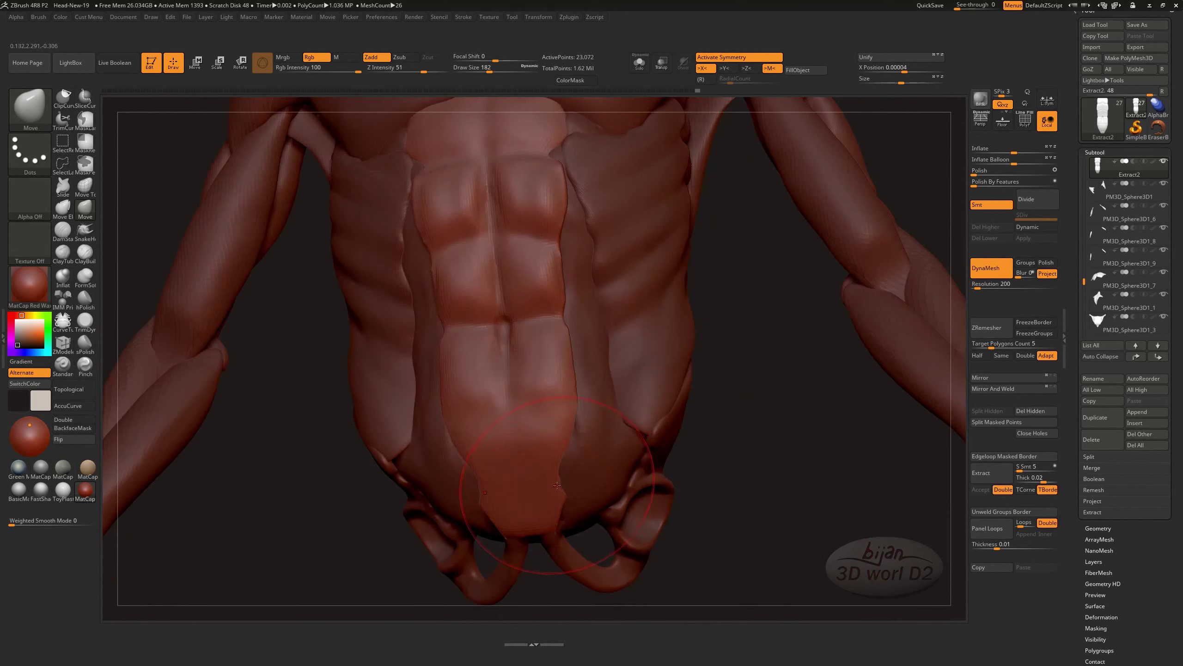
pyautogui.press('b')
pyautogui.press('c')
pyautogui.press('b')
pyautogui.keyDown('alt'); pyautogui.click(567, 458); pyautogui.keyUp('alt')
pyautogui.moveTo(562, 517); pyautogui.dragTo(554, 462)
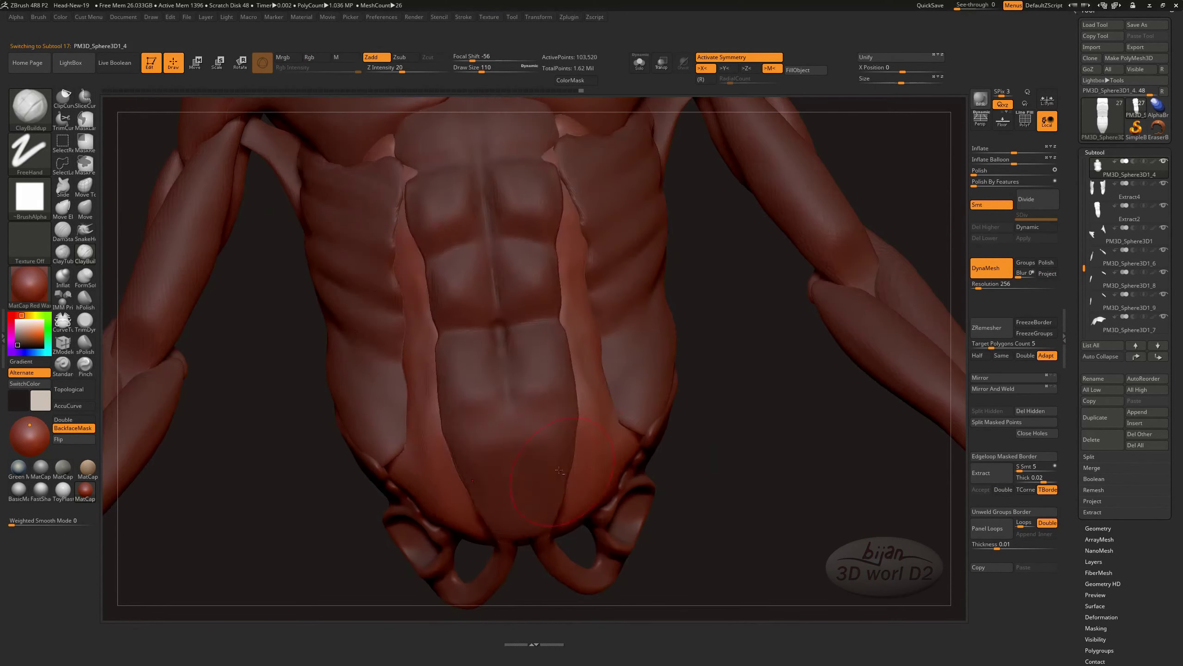
pyautogui.keyDown('alt'); pyautogui.click(551, 454); pyautogui.keyUp('alt')
pyautogui.keyDown('alt'); pyautogui.click(539, 479); pyautogui.keyUp('alt')
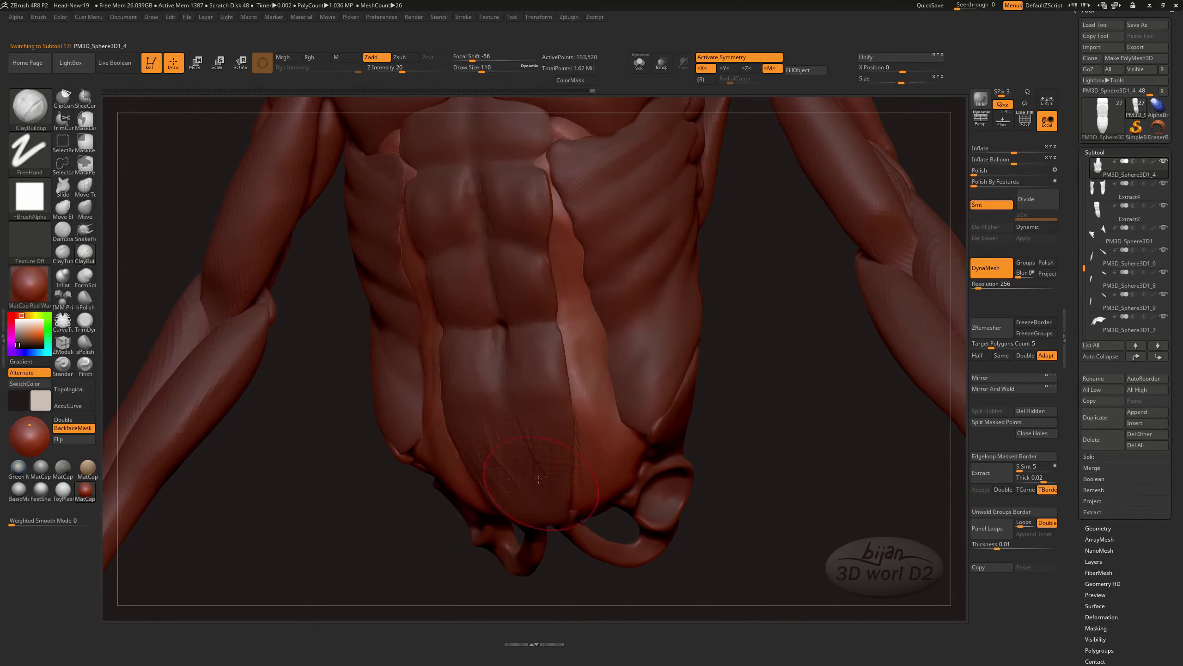
pyautogui.keyDown('alt'); pyautogui.click(539, 450); pyautogui.keyUp('alt')
# - Smooth the lower oblique edge where the side abdominal muscle meets the hip, leaving Extract4 active
pyautogui.moveTo(698, 494); pyautogui.dragTo(590, 492)
pyautogui.keyDown('alt'); pyautogui.click(590, 492); pyautogui.keyUp('alt')
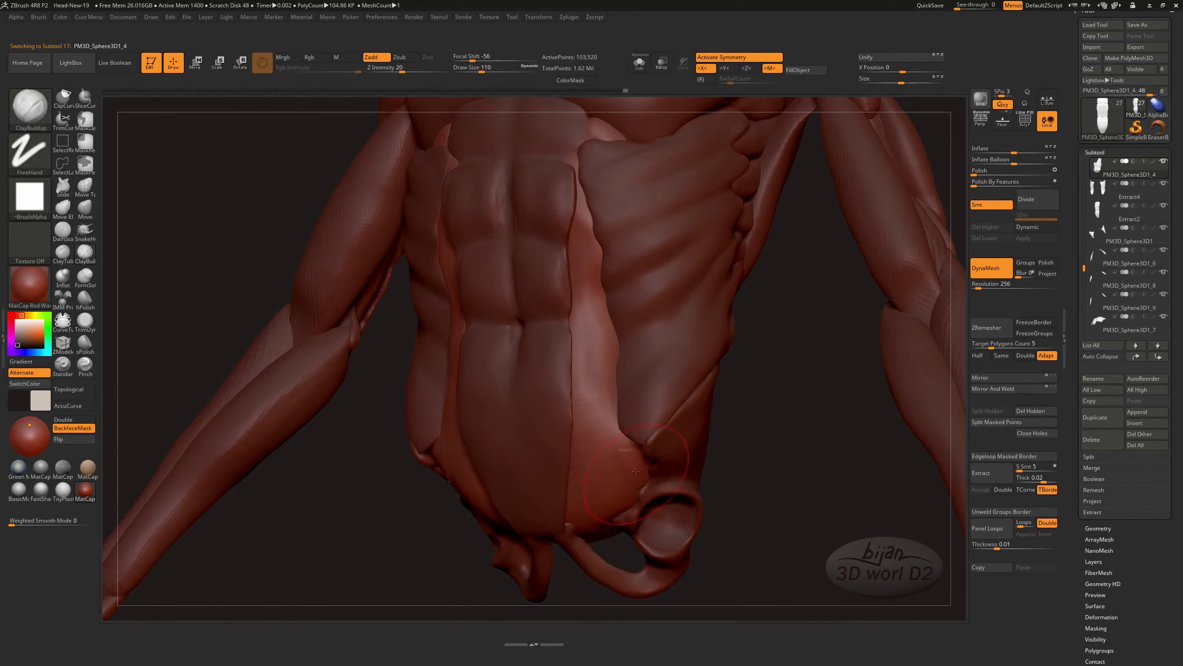
pyautogui.press('shift')
pyautogui.moveTo(763, 495)
pyautogui.mouseDown()
pyautogui.moveTo(568, 470)
pyautogui.moveTo(749, 507)
pyautogui.mouseUp()
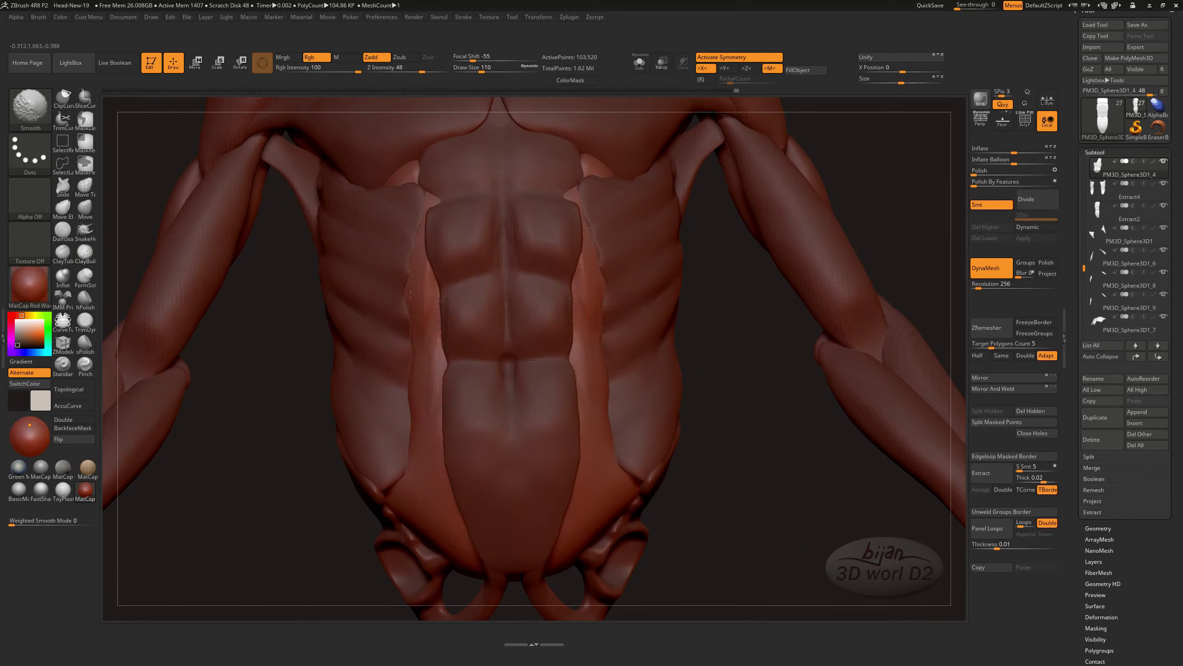
pyautogui.moveTo(609, 405)
pyautogui.mouseDown()
pyautogui.moveTo(617, 420)
pyautogui.moveTo(637, 369)
pyautogui.moveTo(653, 374)
pyautogui.moveTo(638, 421)
pyautogui.moveTo(620, 429)
pyautogui.moveTo(629, 497)
pyautogui.mouseUp()
pyautogui.keyDown('alt'); pyautogui.click(616, 420); pyautogui.keyUp('alt')
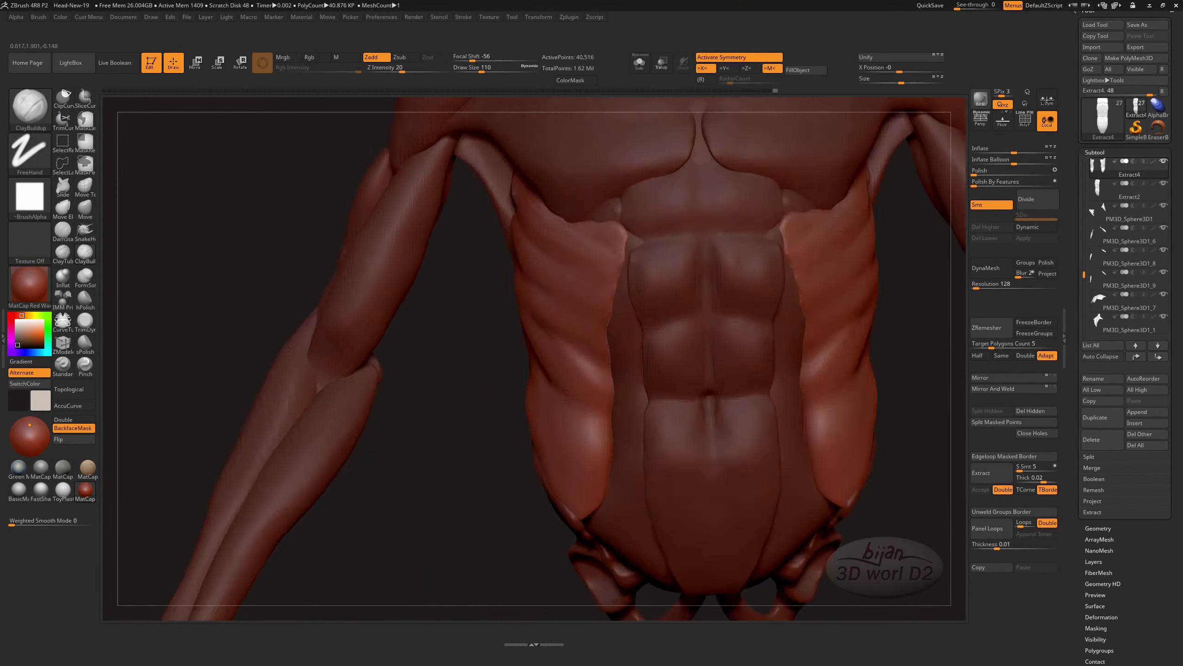
# - Review the torso in front and side views, set main colour white, and pick PM3D_Sphere3D1_6
pyautogui.press('f')
pyautogui.moveTo(629, 450)
pyautogui.keyDown('alt'); pyautogui.mouseDown()
pyautogui.moveTo(684, 518)
pyautogui.moveTo(858, 526)
pyautogui.moveTo(642, 560)
pyautogui.mouseUp(); pyautogui.keyUp('alt')
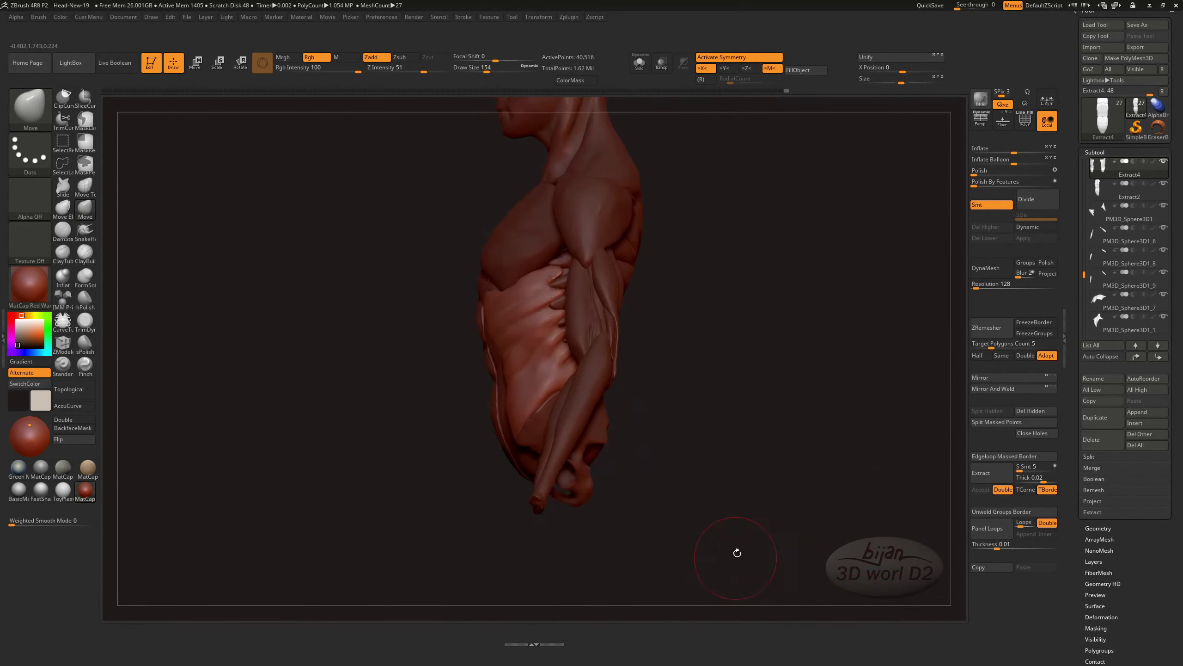
pyautogui.moveTo(733, 446)
pyautogui.keyDown('shift'); pyautogui.mouseDown()
pyautogui.moveTo(751, 465)
pyautogui.moveTo(670, 546)
pyautogui.mouseUp(); pyautogui.keyUp('shift')
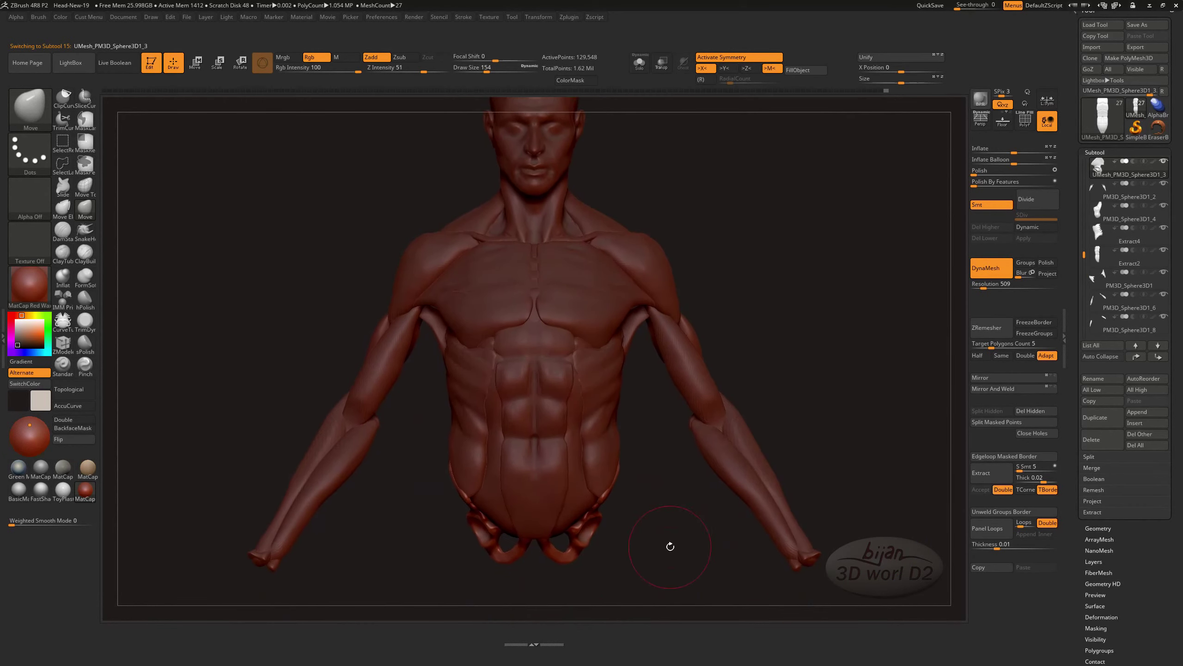
pyautogui.keyDown('shift'); pyautogui.moveTo(393, 622); pyautogui.dragTo(174, 411); pyautogui.keyUp('shift')
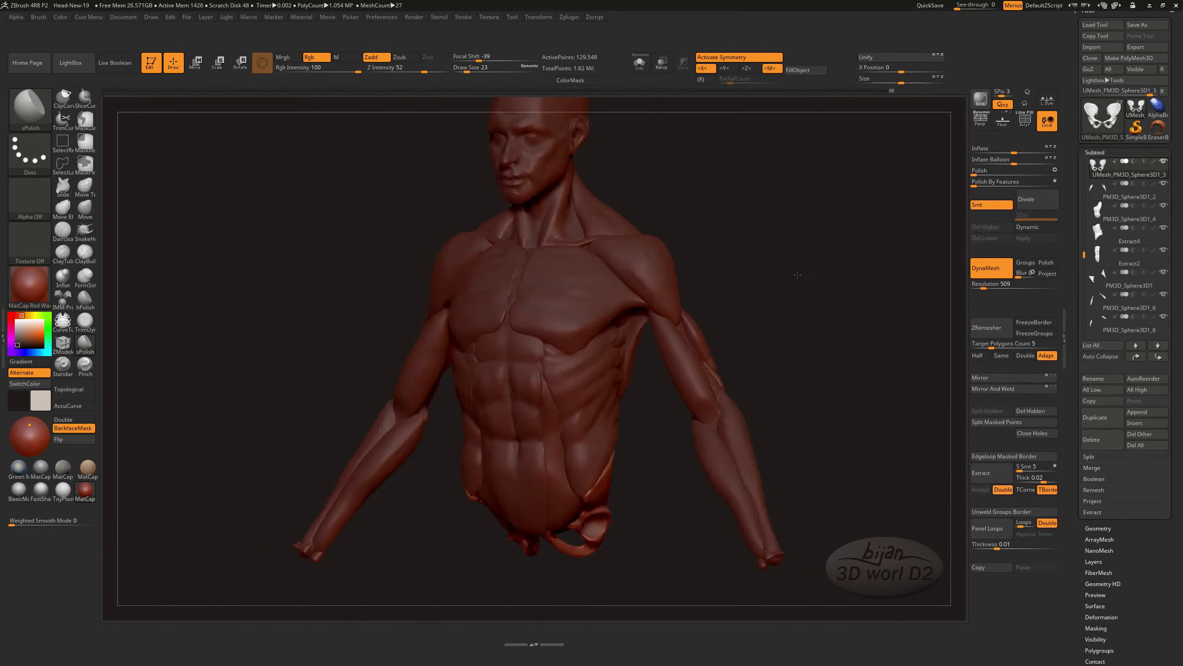
pyautogui.click(23, 315)
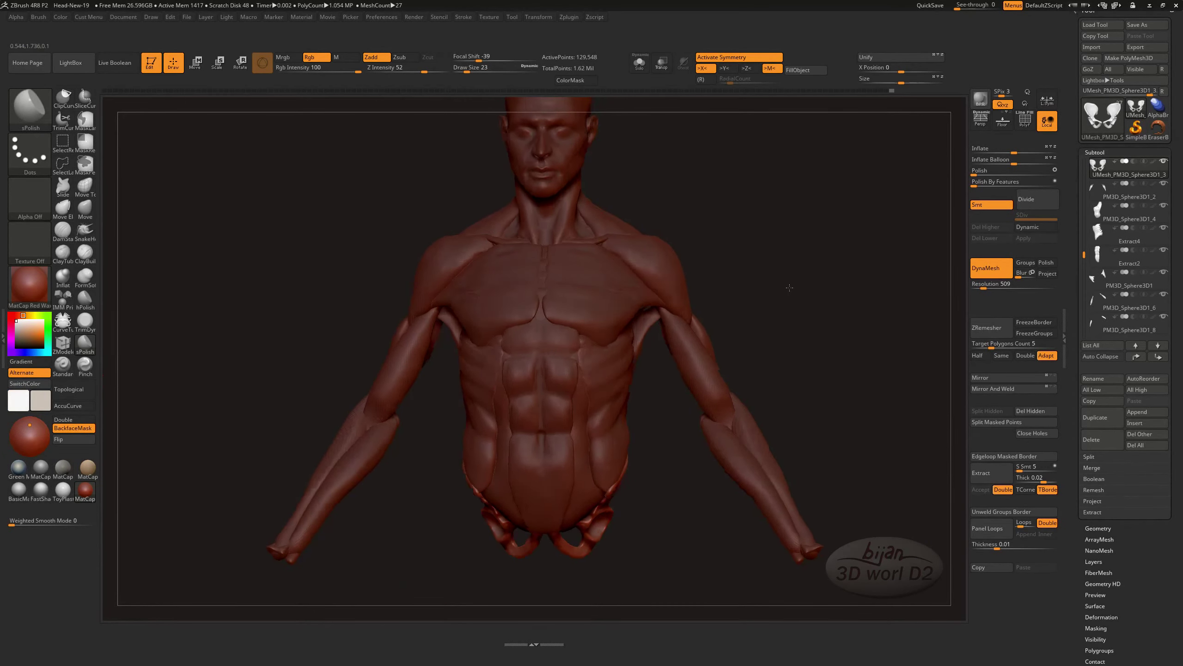
pyautogui.moveTo(840, 442)
pyautogui.keyDown('shift'); pyautogui.mouseDown()
pyautogui.moveTo(753, 407)
pyautogui.moveTo(675, 349)
pyautogui.moveTo(550, 323)
pyautogui.mouseUp(); pyautogui.keyUp('shift')
pyautogui.keyDown('alt'); pyautogui.click(603, 398); pyautogui.keyUp('alt')
# - With the Move brush, solo the arm-side muscle and rotate it to inspect both sides
pyautogui.press('b')
pyautogui.press('m')
pyautogui.press('v')
pyautogui.keyDown('alt'); pyautogui.moveTo(551, 363); pyautogui.dragTo(606, 326); pyautogui.keyUp('alt')
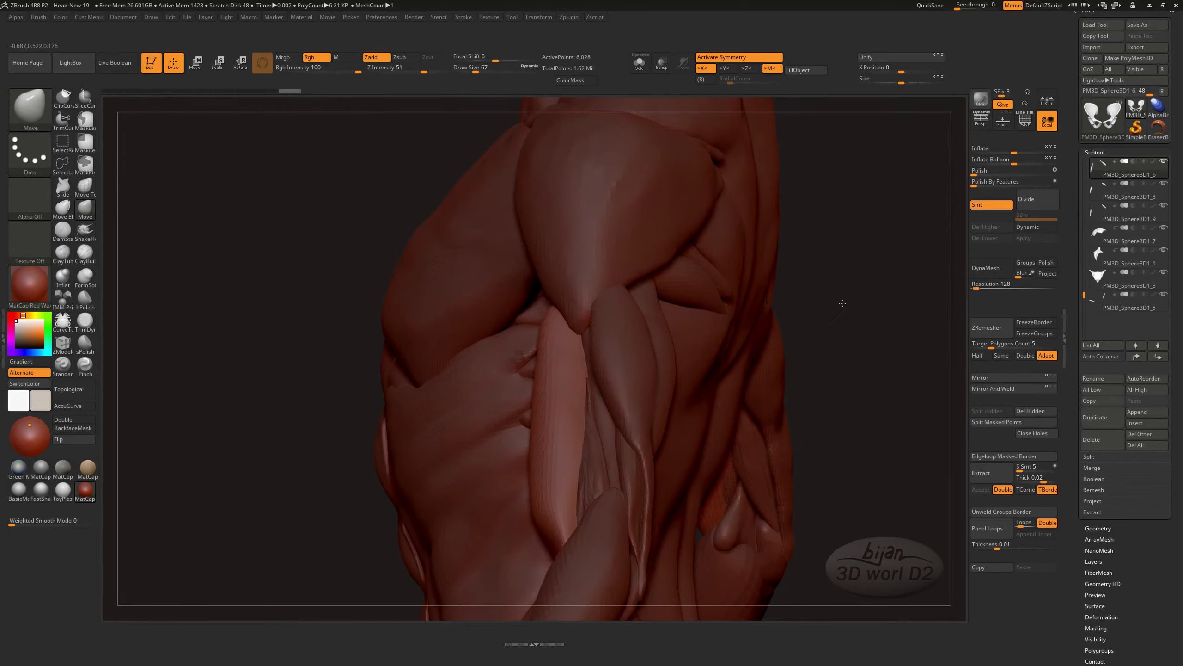
pyautogui.click(769, 369)
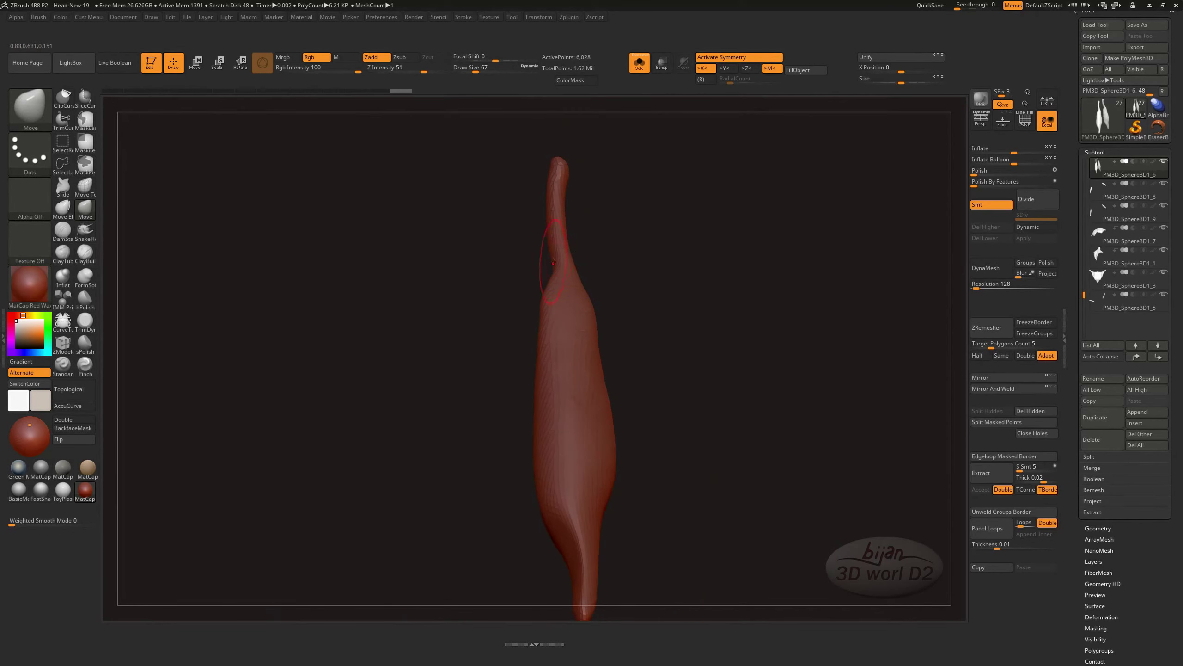
pyautogui.moveTo(647, 252)
pyautogui.mouseDown()
pyautogui.moveTo(576, 254)
pyautogui.moveTo(749, 312)
pyautogui.moveTo(589, 341)
pyautogui.moveTo(629, 414)
pyautogui.mouseUp()
# - Build up the arm-side muscle with ClayBuildup and DynaMesh it at resolution 200
pyautogui.press('b')
pyautogui.press('c')
pyautogui.press('b')
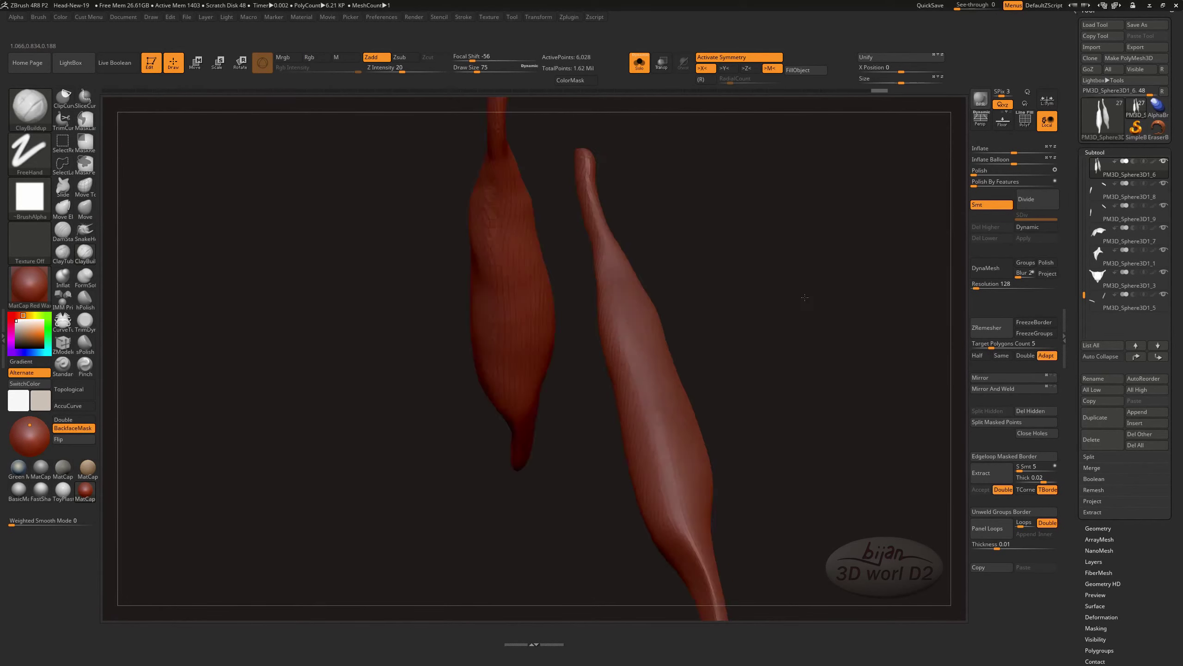
pyautogui.moveTo(720, 378); pyautogui.dragTo(806, 352)
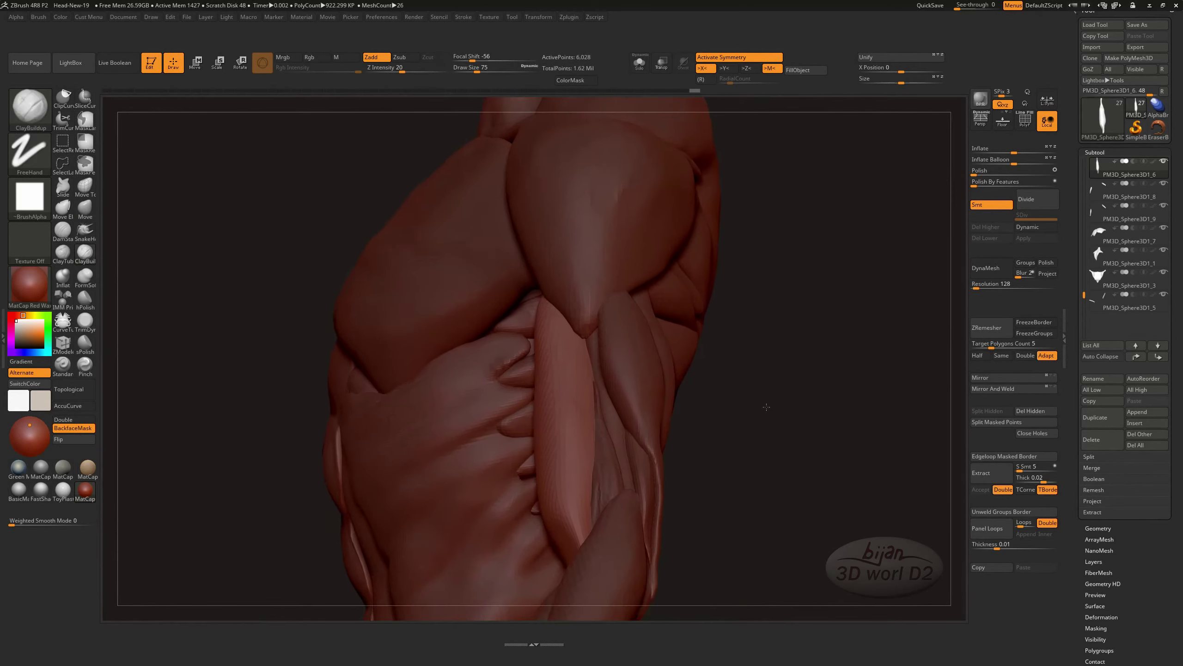
pyautogui.moveTo(766, 409)
pyautogui.mouseDown()
pyautogui.moveTo(574, 418)
pyautogui.moveTo(578, 404)
pyautogui.moveTo(516, 386)
pyautogui.moveTo(684, 436)
pyautogui.moveTo(722, 404)
pyautogui.moveTo(713, 428)
pyautogui.moveTo(646, 455)
pyautogui.moveTo(746, 443)
pyautogui.moveTo(726, 443)
pyautogui.mouseUp()
pyautogui.hotkey('shift', 's')
pyautogui.hotkey('shift', 's')
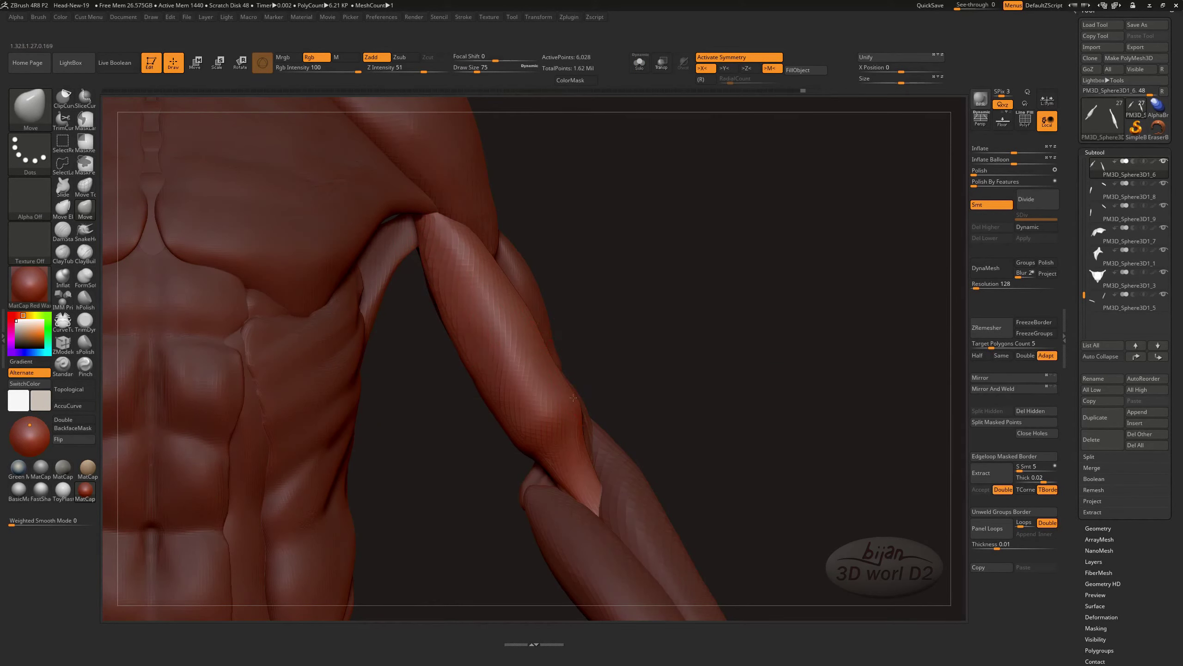
pyautogui.press('b')
pyautogui.press('c')
pyautogui.press('b')
pyautogui.moveTo(516, 287)
pyautogui.mouseDown()
pyautogui.moveTo(536, 298)
pyautogui.moveTo(505, 316)
pyautogui.moveTo(960, 225)
pyautogui.mouseUp()
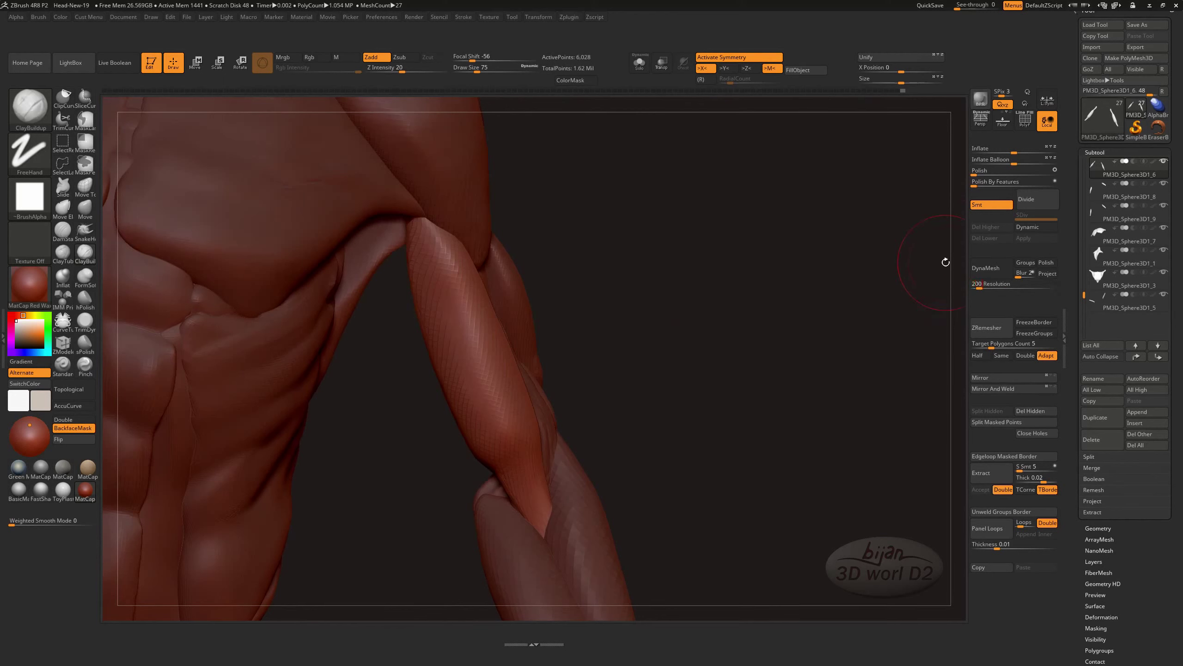
pyautogui.click(991, 275)
pyautogui.moveTo(823, 324)
pyautogui.mouseDown()
pyautogui.moveTo(598, 421)
pyautogui.moveTo(811, 383)
pyautogui.moveTo(800, 410)
pyautogui.moveTo(720, 374)
pyautogui.mouseUp()
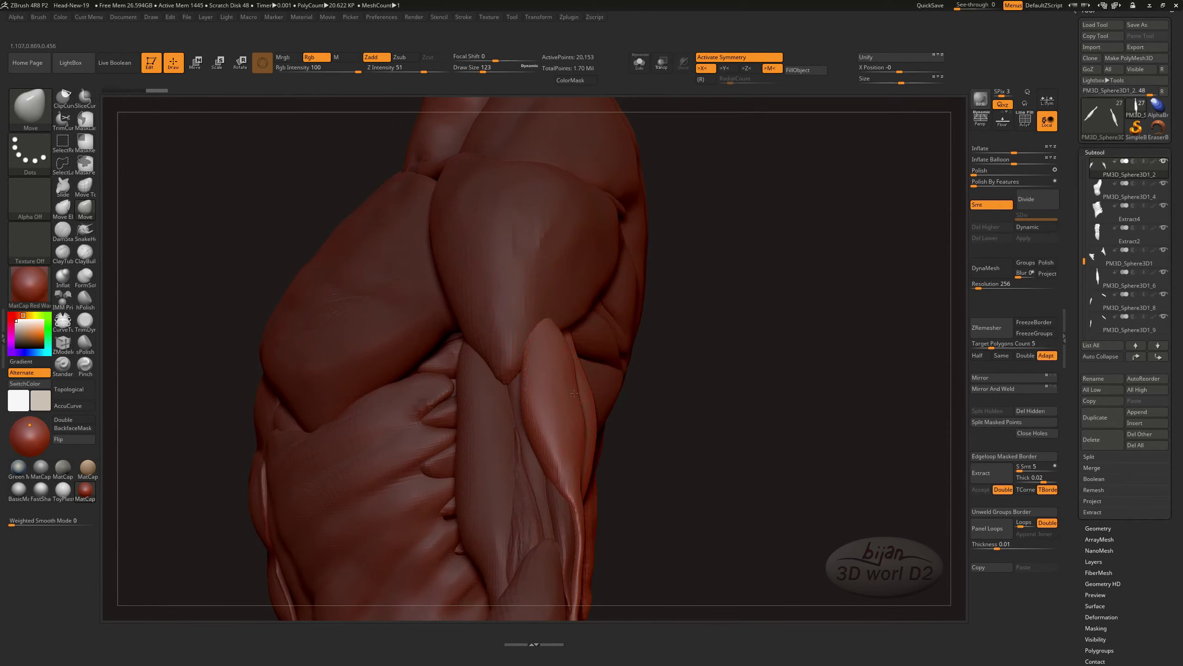
# - Inspect the back and shoulder, stepping through Extract9 and PM3D_Sphere3D1_6 to the shoulder muscle piece
pyautogui.moveTo(689, 369); pyautogui.dragTo(551, 462)
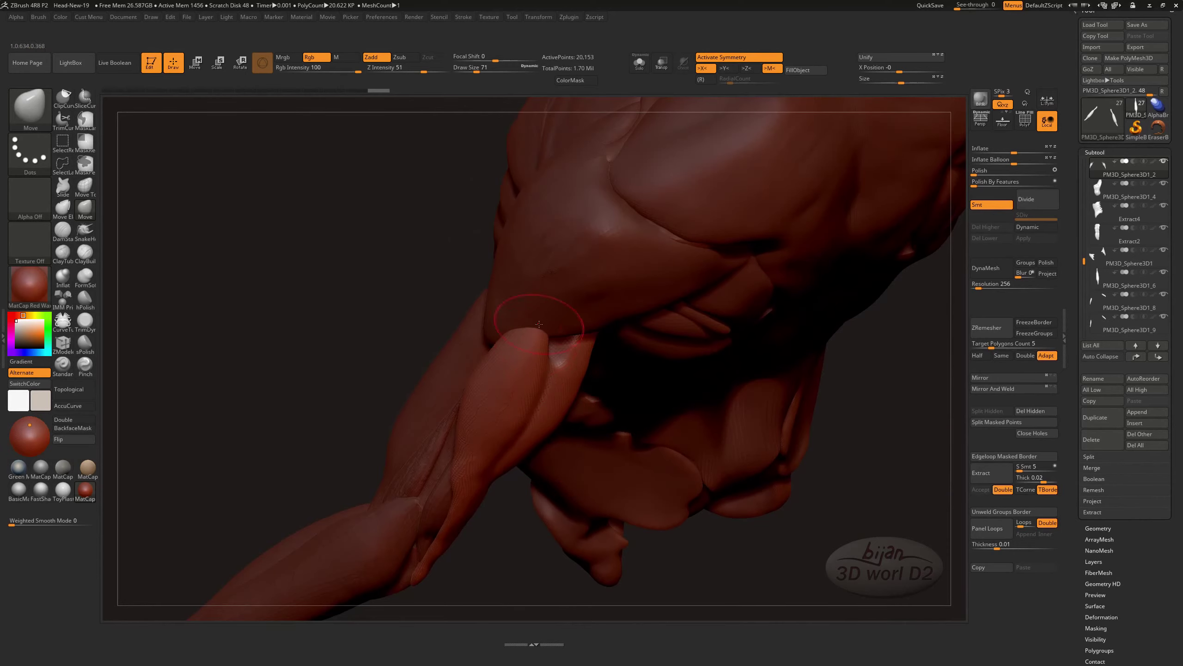
pyautogui.moveTo(539, 324)
pyautogui.mouseDown()
pyautogui.moveTo(660, 410)
pyautogui.moveTo(526, 352)
pyautogui.moveTo(382, 416)
pyautogui.mouseUp()
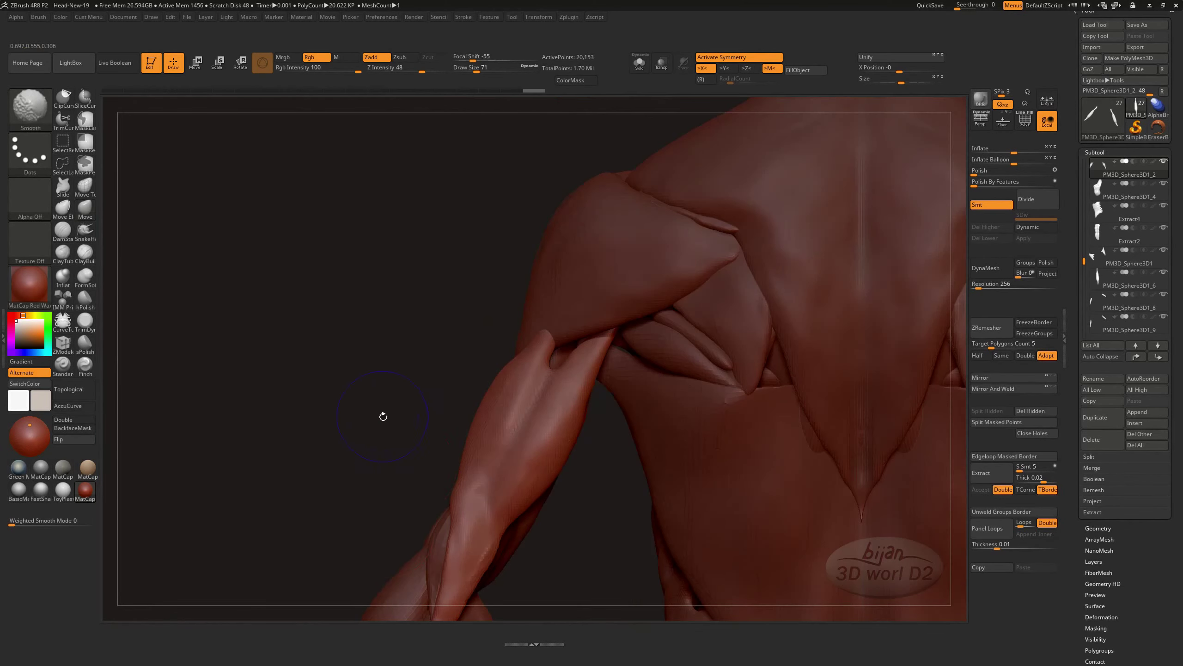
pyautogui.moveTo(599, 518)
pyautogui.mouseDown()
pyautogui.moveTo(555, 476)
pyautogui.moveTo(740, 373)
pyautogui.moveTo(751, 385)
pyautogui.mouseUp()
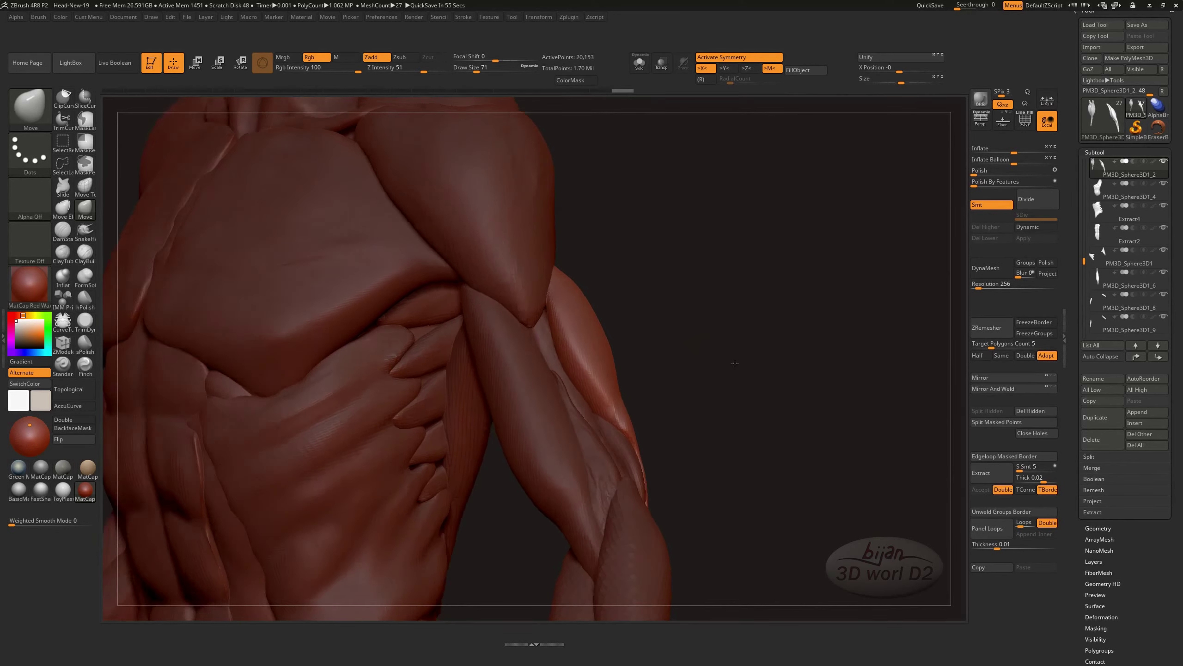
pyautogui.moveTo(739, 384); pyautogui.dragTo(590, 419)
pyautogui.keyDown('alt'); pyautogui.click(589, 419); pyautogui.keyUp('alt')
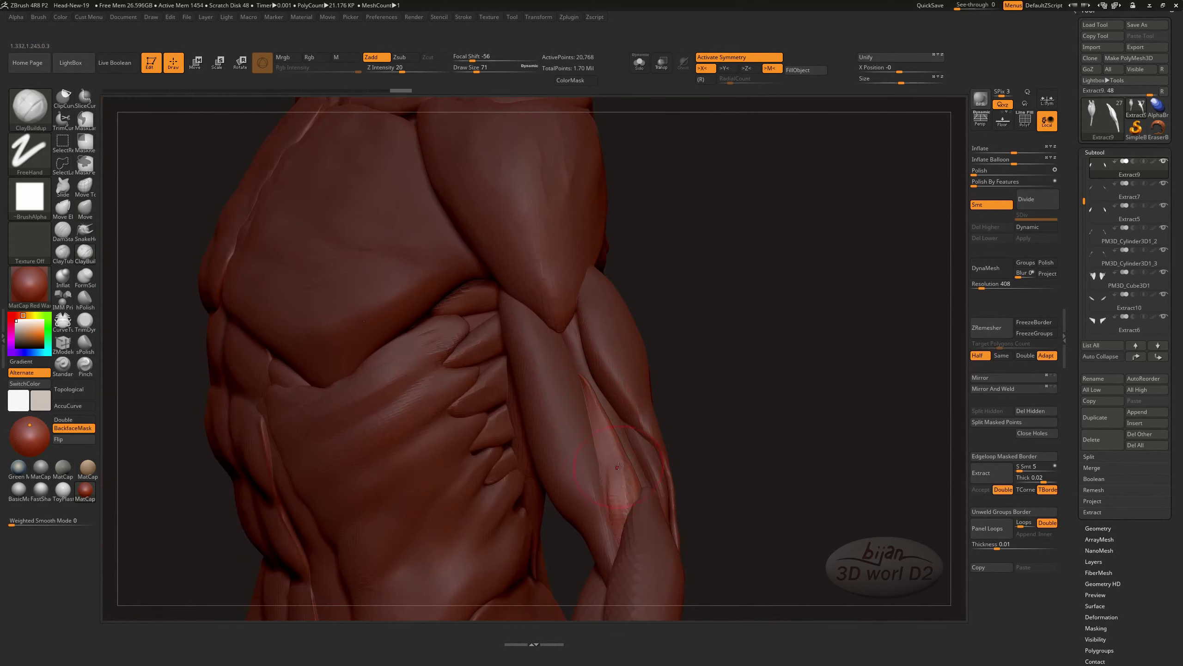
pyautogui.moveTo(618, 466)
pyautogui.mouseDown()
pyautogui.moveTo(610, 390)
pyautogui.moveTo(656, 365)
pyautogui.moveTo(552, 394)
pyautogui.moveTo(705, 356)
pyautogui.moveTo(541, 404)
pyautogui.moveTo(697, 336)
pyautogui.moveTo(566, 334)
pyautogui.moveTo(730, 309)
pyautogui.moveTo(770, 285)
pyautogui.mouseUp()
pyautogui.keyDown('alt'); pyautogui.click(552, 321); pyautogui.keyUp('alt')
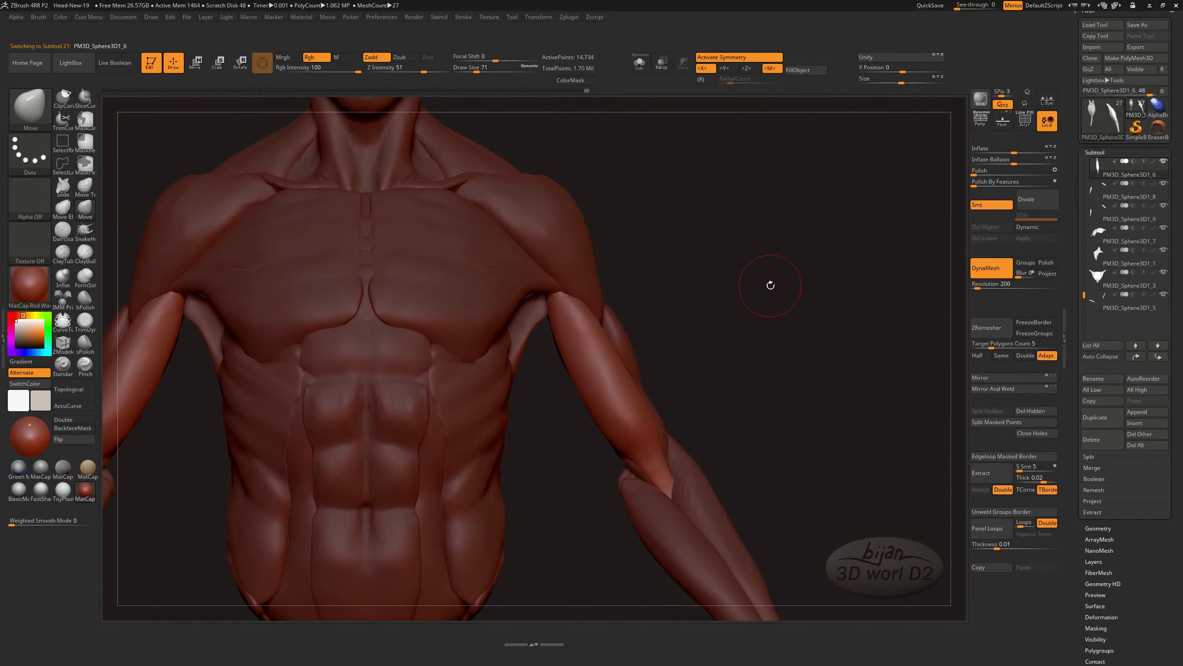
pyautogui.keyDown('alt'); pyautogui.click(587, 208); pyautogui.keyUp('alt')
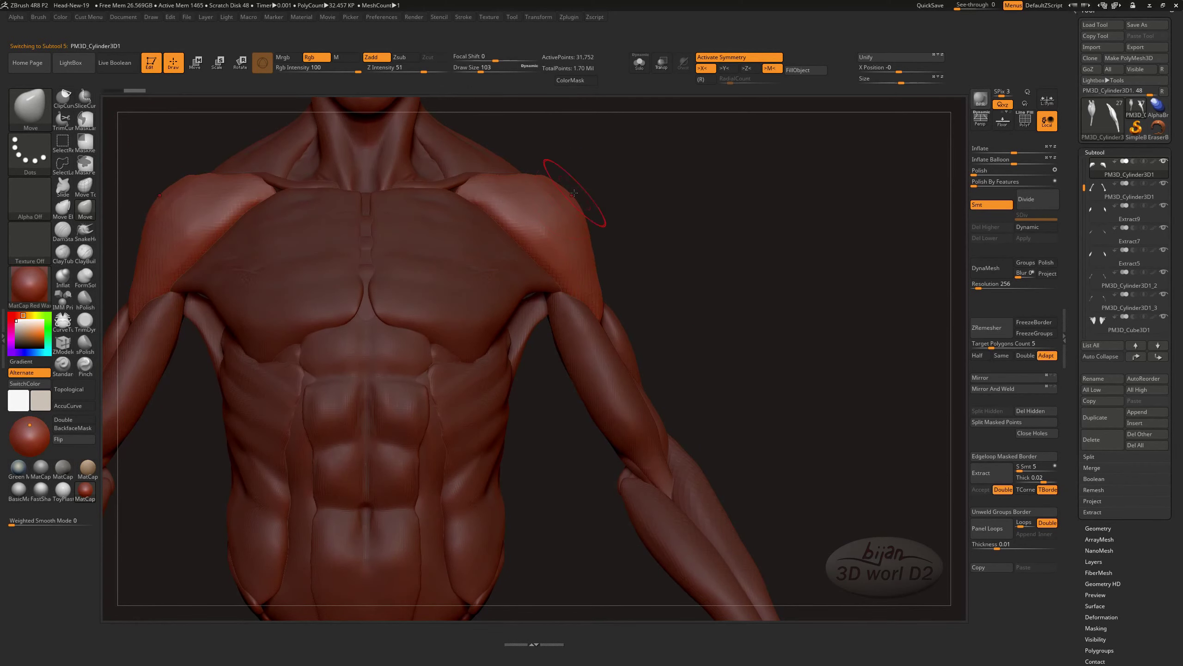
pyautogui.moveTo(589, 219); pyautogui.dragTo(608, 256)
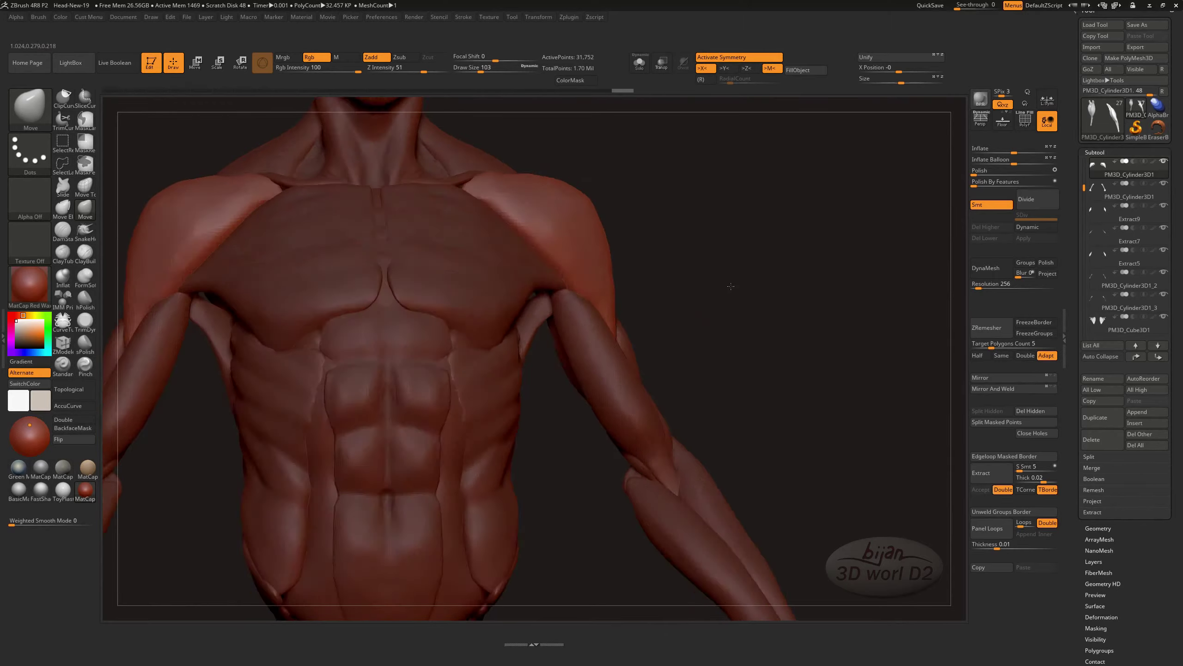
pyautogui.moveTo(613, 272)
pyautogui.mouseDown()
pyautogui.moveTo(656, 303)
pyautogui.moveTo(643, 289)
pyautogui.moveTo(699, 233)
pyautogui.mouseUp()
# - Lay ClayBuildup ridges along the deltoid fibres and smooth them into subtle striations
pyautogui.press('b')
pyautogui.press('c')
pyautogui.press('b')
pyautogui.moveTo(862, 291); pyautogui.dragTo(663, 277)
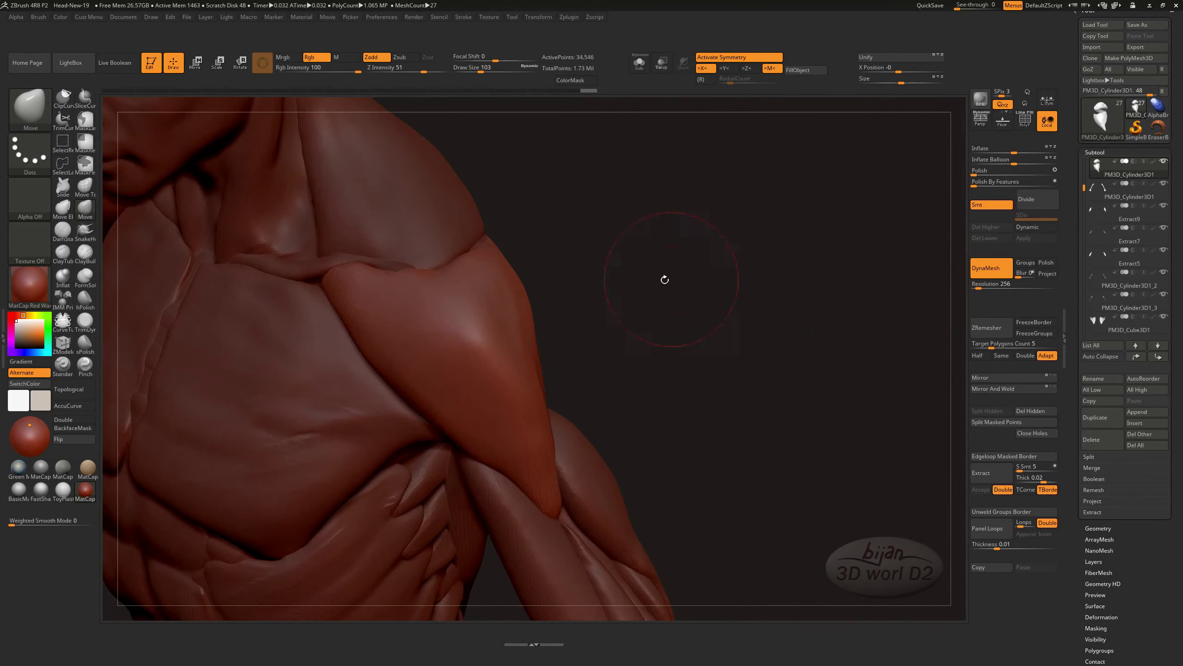
pyautogui.moveTo(666, 331); pyautogui.dragTo(605, 373)
pyautogui.moveTo(462, 322); pyautogui.dragTo(494, 328)
pyautogui.moveTo(583, 327)
pyautogui.keyDown('alt'); pyautogui.mouseDown()
pyautogui.moveTo(745, 368)
pyautogui.moveTo(542, 363)
pyautogui.mouseUp(); pyautogui.keyUp('alt')
pyautogui.moveTo(631, 423)
pyautogui.mouseDown()
pyautogui.moveTo(611, 380)
pyautogui.moveTo(685, 335)
pyautogui.moveTo(578, 355)
pyautogui.mouseUp()
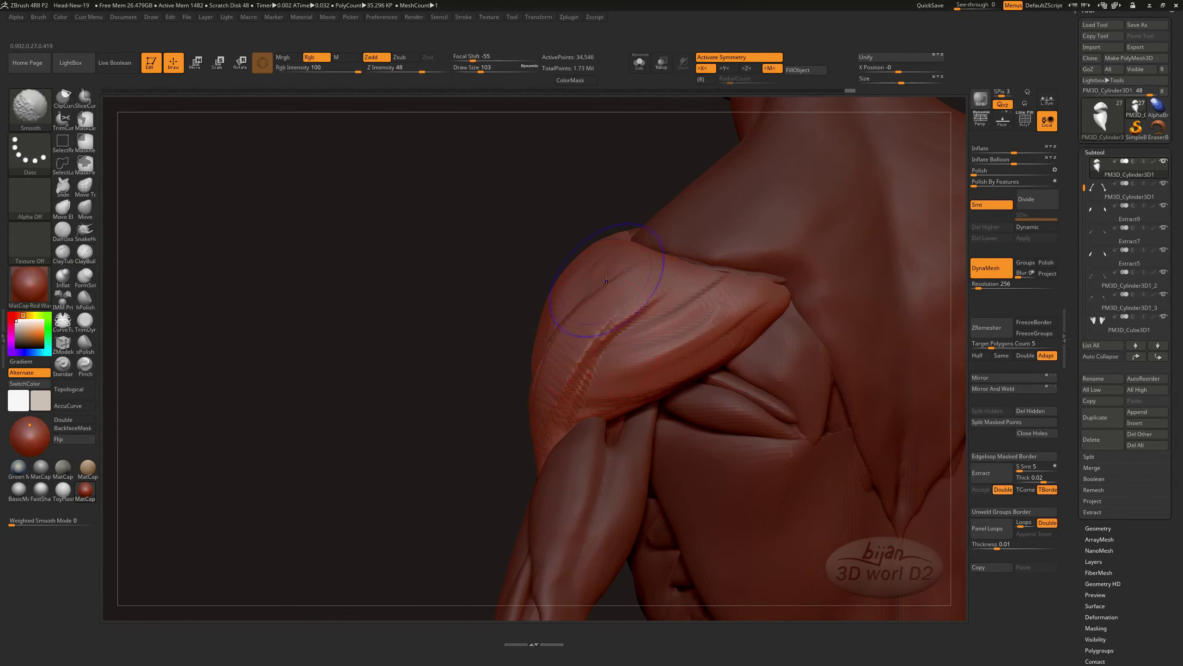
pyautogui.moveTo(643, 308); pyautogui.dragTo(555, 339)
pyautogui.moveTo(615, 363)
pyautogui.keyDown('shift'); pyautogui.mouseDown()
pyautogui.moveTo(695, 303)
pyautogui.moveTo(741, 310)
pyautogui.moveTo(570, 382)
pyautogui.mouseUp(); pyautogui.keyUp('shift')
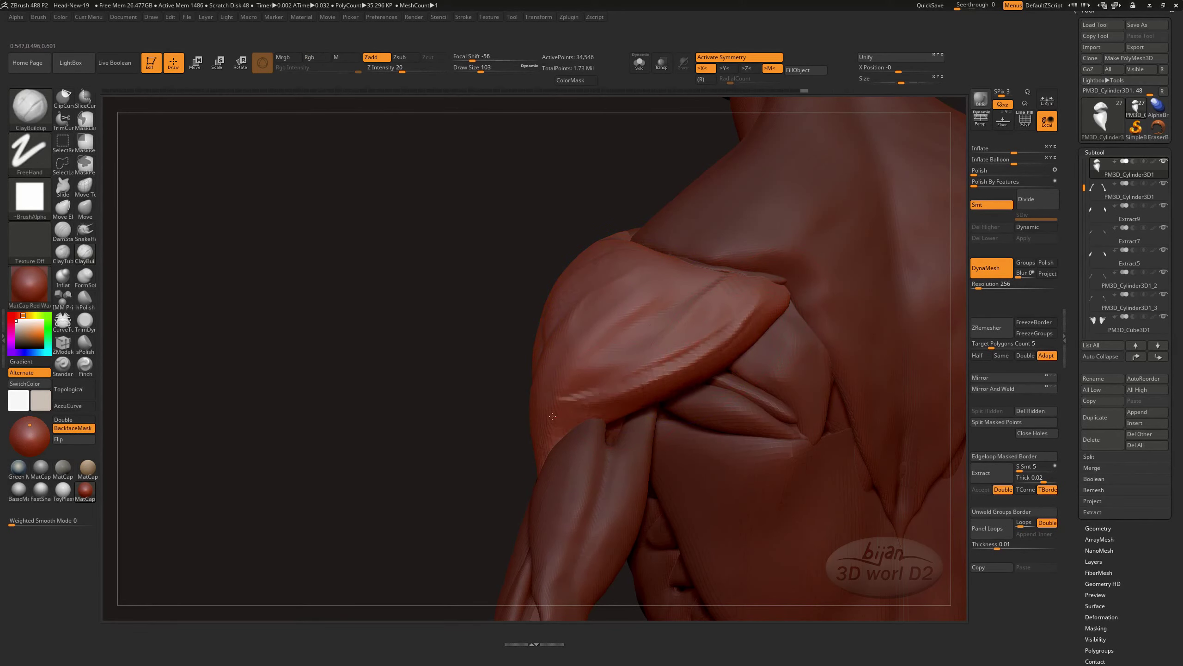
# - Review the shoulder from the back, front and a side-back three-quarter view
pyautogui.keyDown('shift'); pyautogui.moveTo(503, 436); pyautogui.dragTo(441, 487); pyautogui.keyUp('shift')
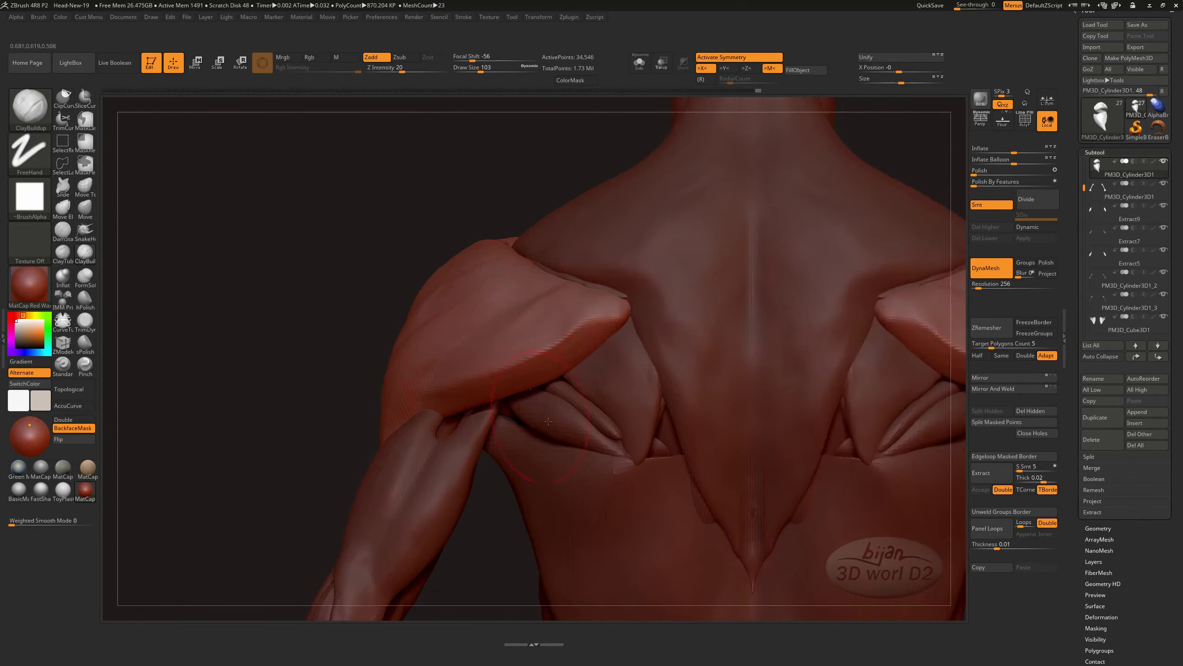
pyautogui.keyDown('shift'); pyautogui.moveTo(785, 316); pyautogui.dragTo(771, 357); pyautogui.keyUp('shift')
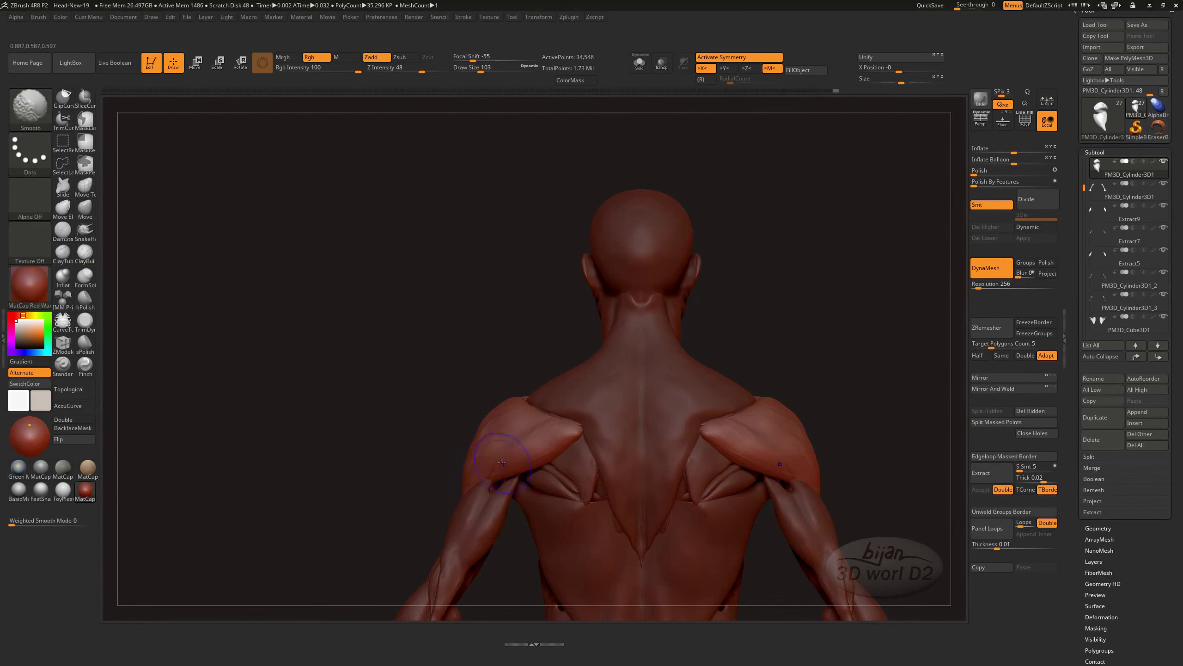
pyautogui.moveTo(792, 456)
pyautogui.keyDown('shift'); pyautogui.mouseDown()
pyautogui.moveTo(626, 457)
pyautogui.moveTo(476, 433)
pyautogui.mouseUp(); pyautogui.keyUp('shift')
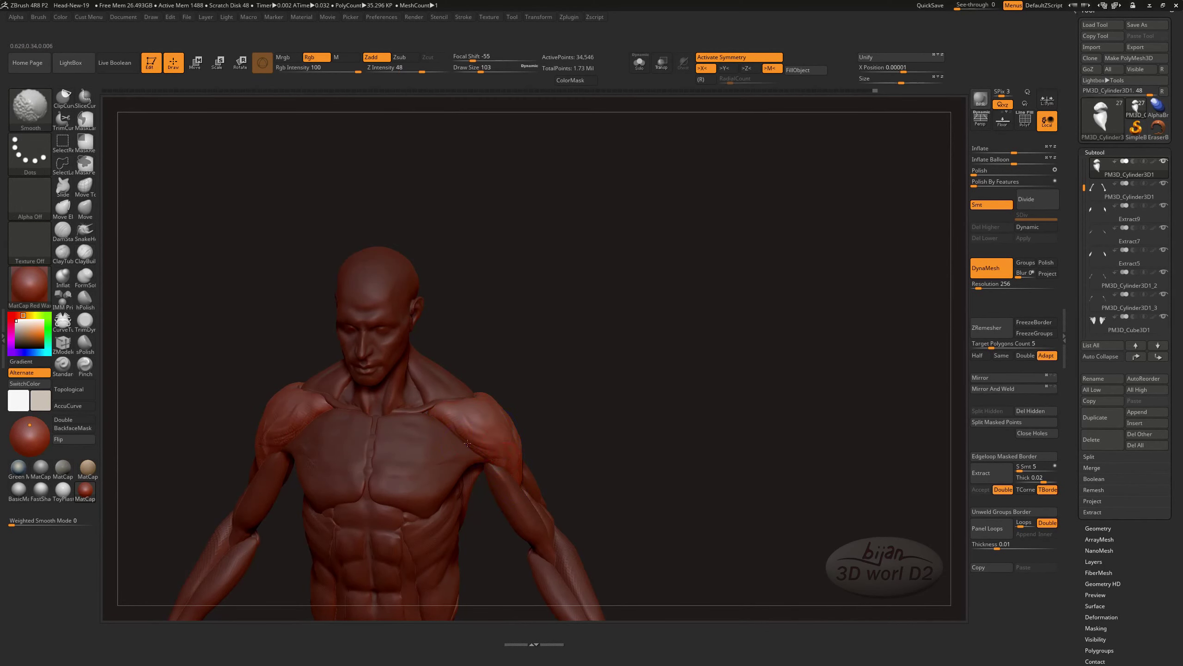
pyautogui.keyDown('shift'); pyautogui.moveTo(467, 443); pyautogui.dragTo(523, 420); pyautogui.keyUp('shift')
pyautogui.moveTo(644, 440)
pyautogui.keyDown('shift'); pyautogui.mouseDown()
pyautogui.moveTo(676, 463)
pyautogui.moveTo(606, 461)
pyautogui.moveTo(602, 408)
pyautogui.mouseUp(); pyautogui.keyUp('shift')
# - Solo PM3D_Sphere3D1_2 and DynaMesh it for even topology
pyautogui.keyDown('alt'); pyautogui.click(602, 407); pyautogui.keyUp('alt')
pyautogui.hotkey('alt', 's')
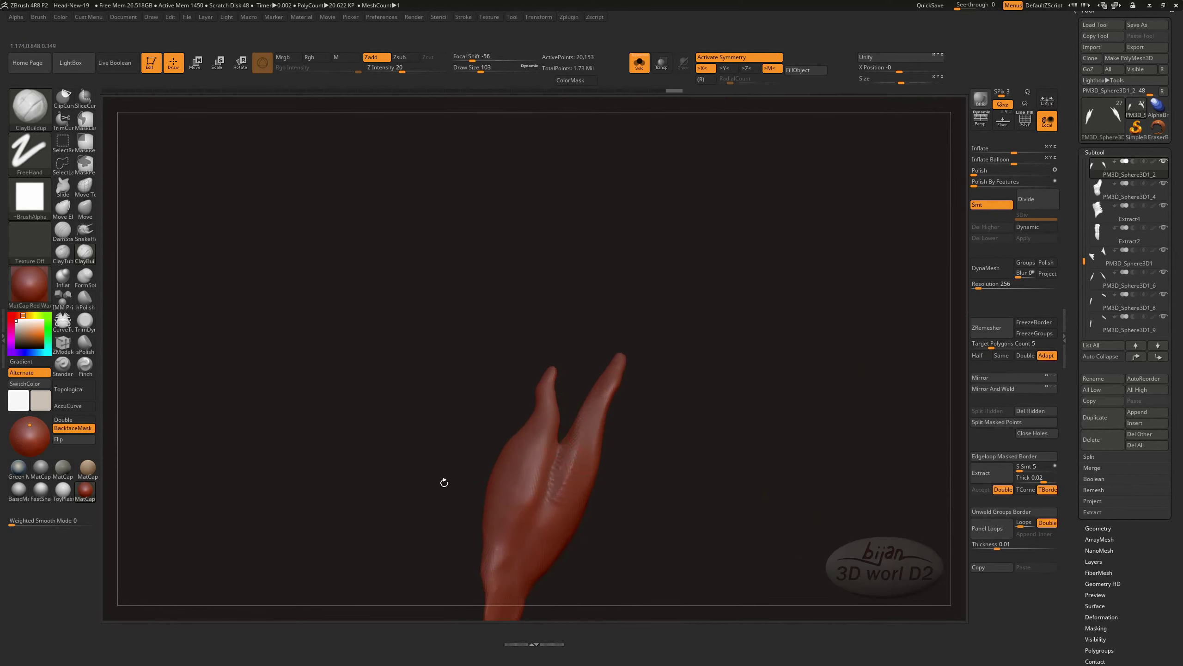
pyautogui.moveTo(576, 449)
pyautogui.mouseDown()
pyautogui.moveTo(624, 385)
pyautogui.moveTo(724, 374)
pyautogui.mouseUp()
pyautogui.click(993, 267)
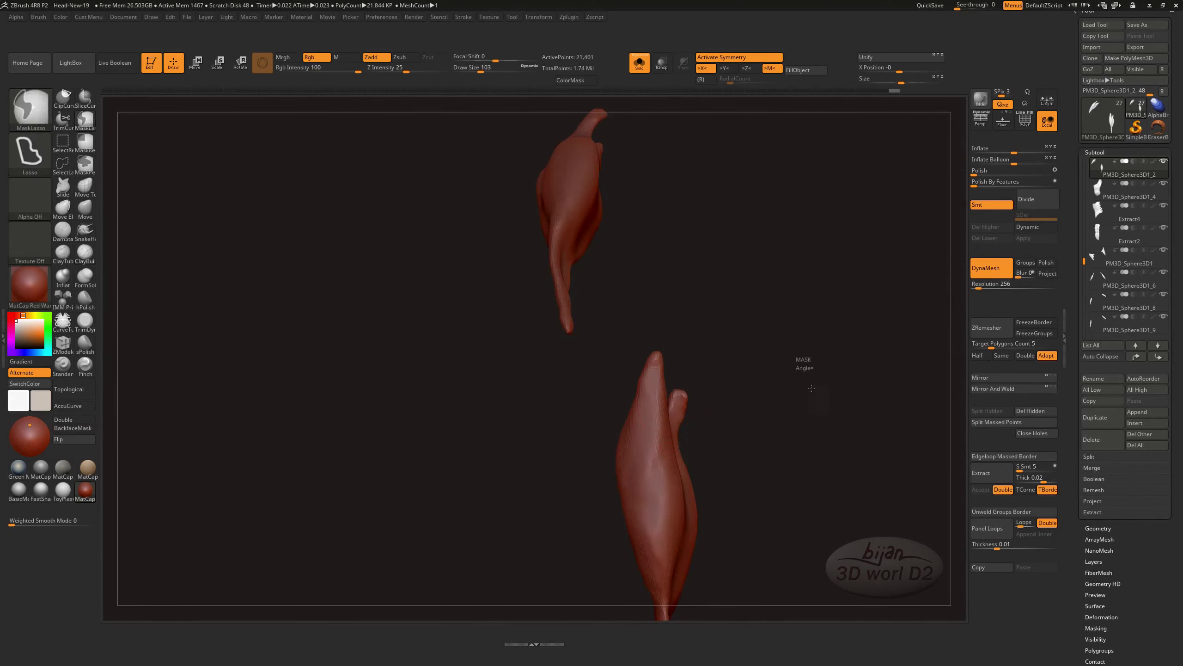
pyautogui.moveTo(800, 364)
pyautogui.mouseDown()
pyautogui.moveTo(764, 426)
pyautogui.moveTo(633, 383)
pyautogui.moveTo(664, 358)
pyautogui.mouseUp()
# - Turn the muscle with Move and ClayBuildup brushes loaded, then return to the full torso
pyautogui.press('b')
pyautogui.press('m')
pyautogui.press('v')
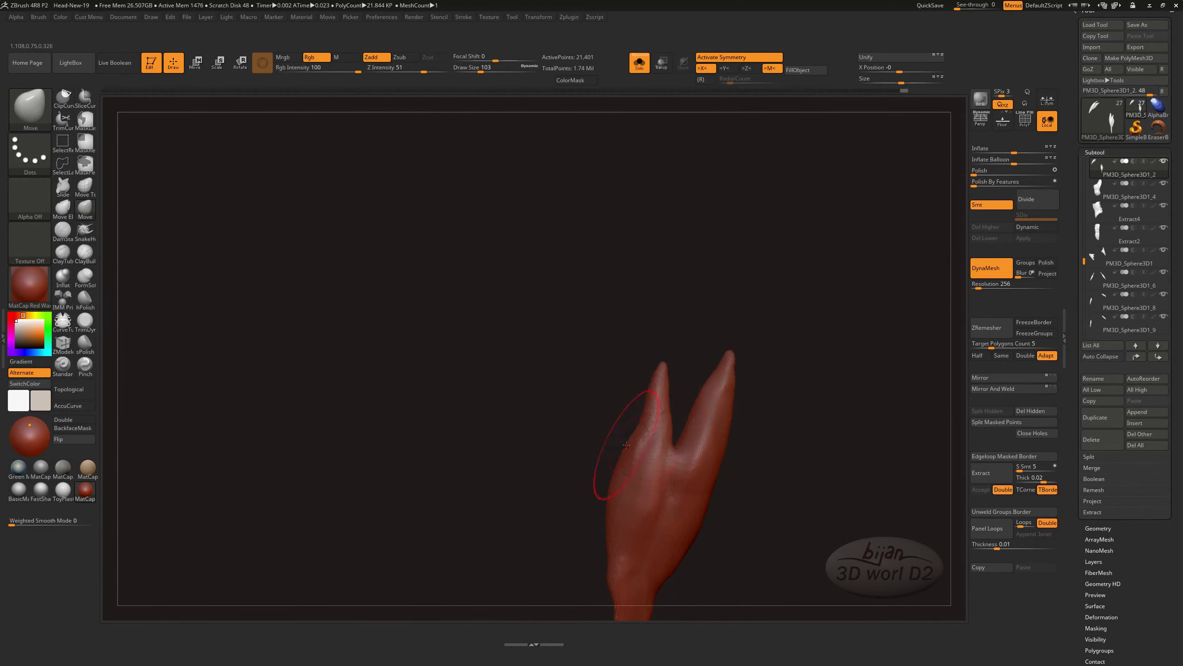
pyautogui.moveTo(626, 444)
pyautogui.mouseDown()
pyautogui.moveTo(652, 429)
pyautogui.moveTo(697, 490)
pyautogui.moveTo(801, 476)
pyautogui.moveTo(745, 456)
pyautogui.moveTo(826, 404)
pyautogui.mouseUp()
pyautogui.press('b')
pyautogui.press('c')
pyautogui.press('b')
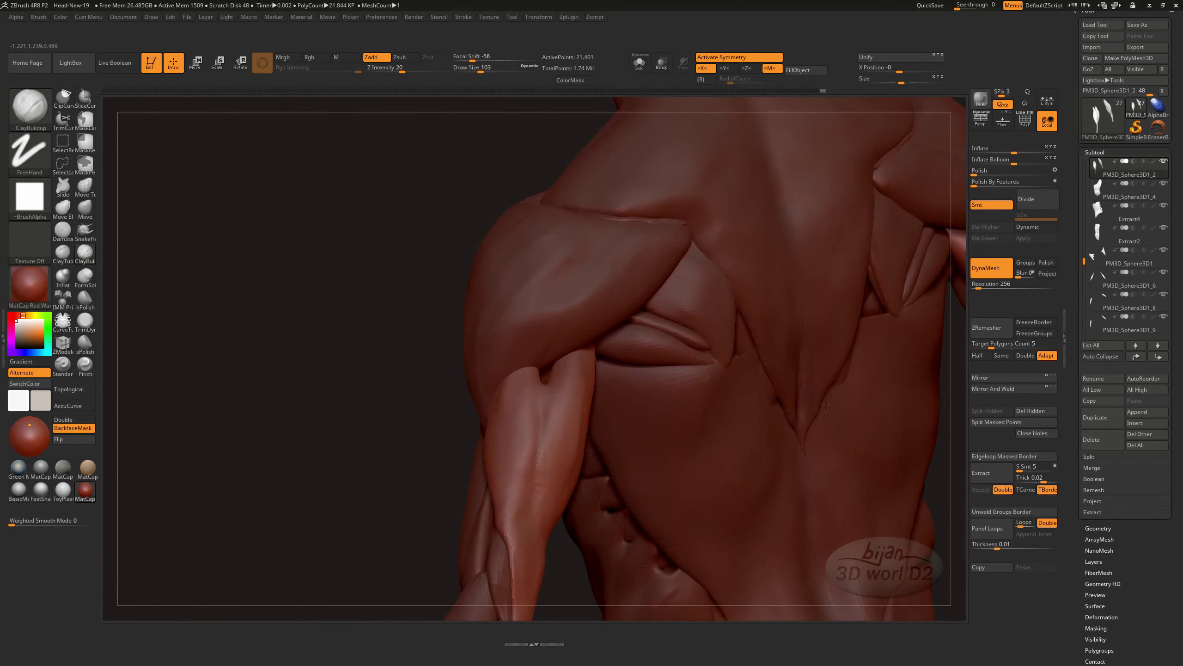
pyautogui.moveTo(380, 470)
pyautogui.mouseDown()
pyautogui.moveTo(462, 343)
pyautogui.moveTo(540, 383)
pyautogui.mouseUp()
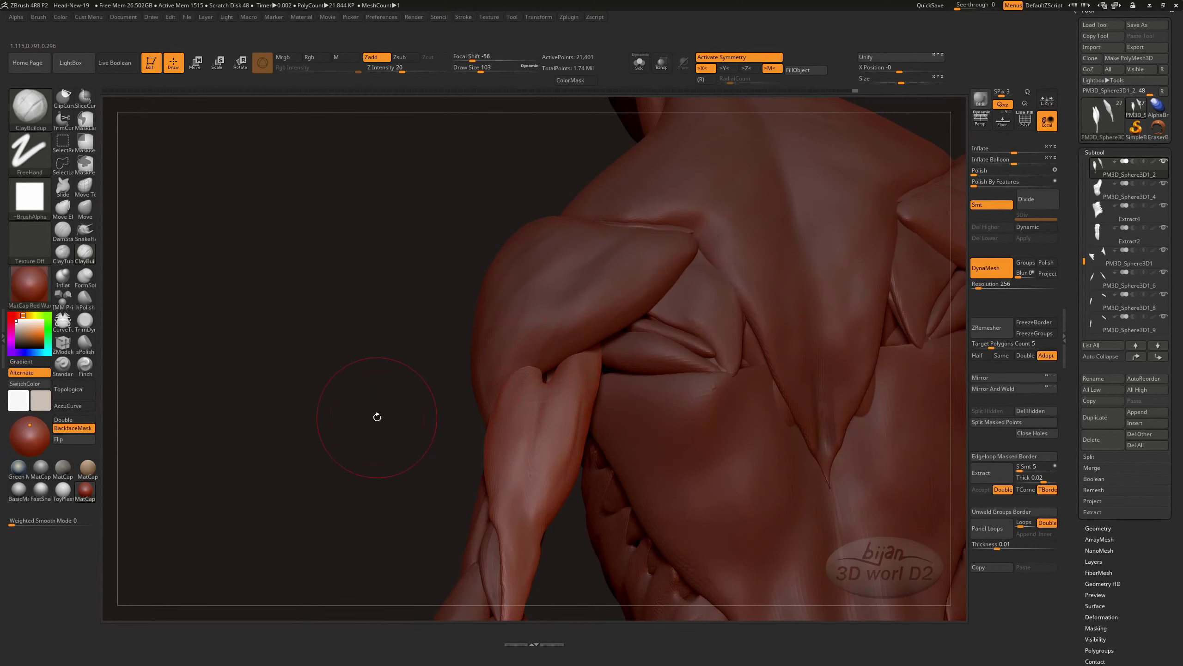
pyautogui.click(535, 461)
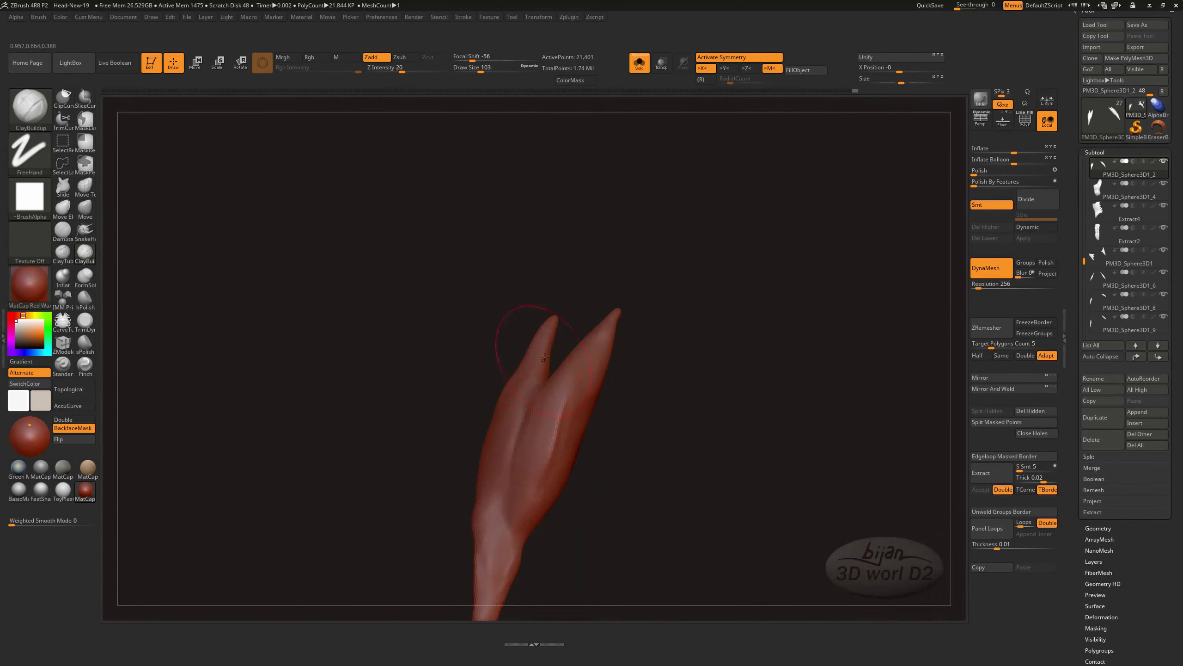
pyautogui.moveTo(536, 462)
pyautogui.mouseDown()
pyautogui.moveTo(550, 367)
pyautogui.moveTo(647, 404)
pyautogui.moveTo(502, 421)
pyautogui.mouseUp()
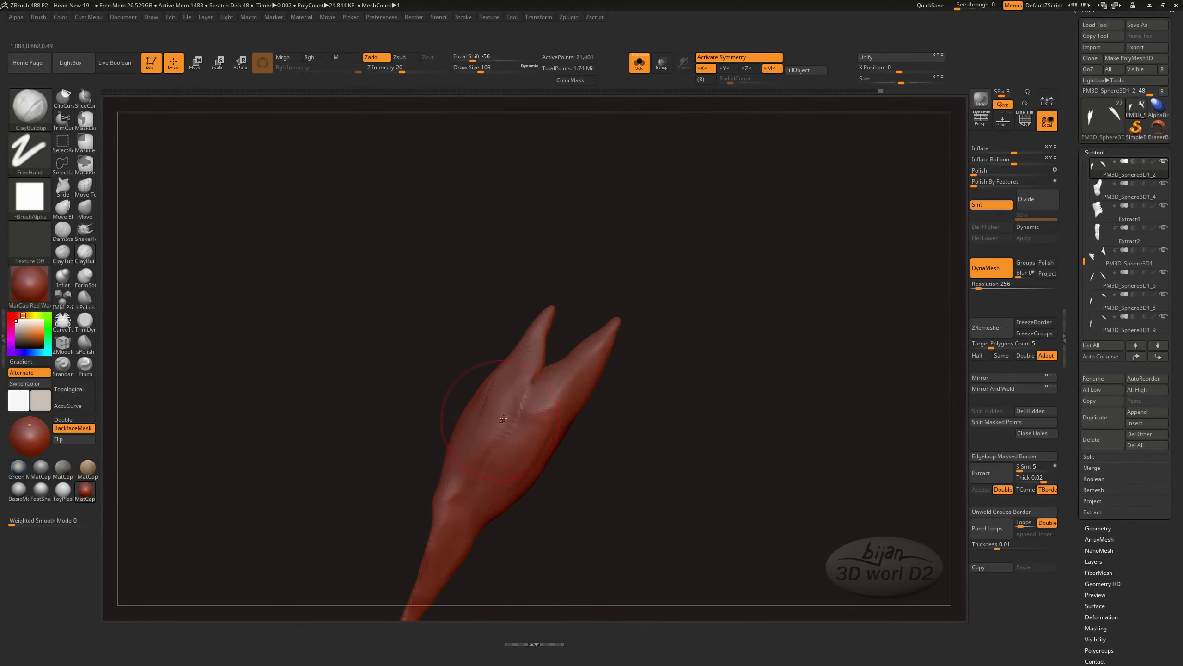
pyautogui.hotkey('alt', 's')
# - With DamStandard selected and the muscle isolated, smooth the ridged forearm detail from several angles
pyautogui.moveTo(742, 436); pyautogui.dragTo(549, 502)
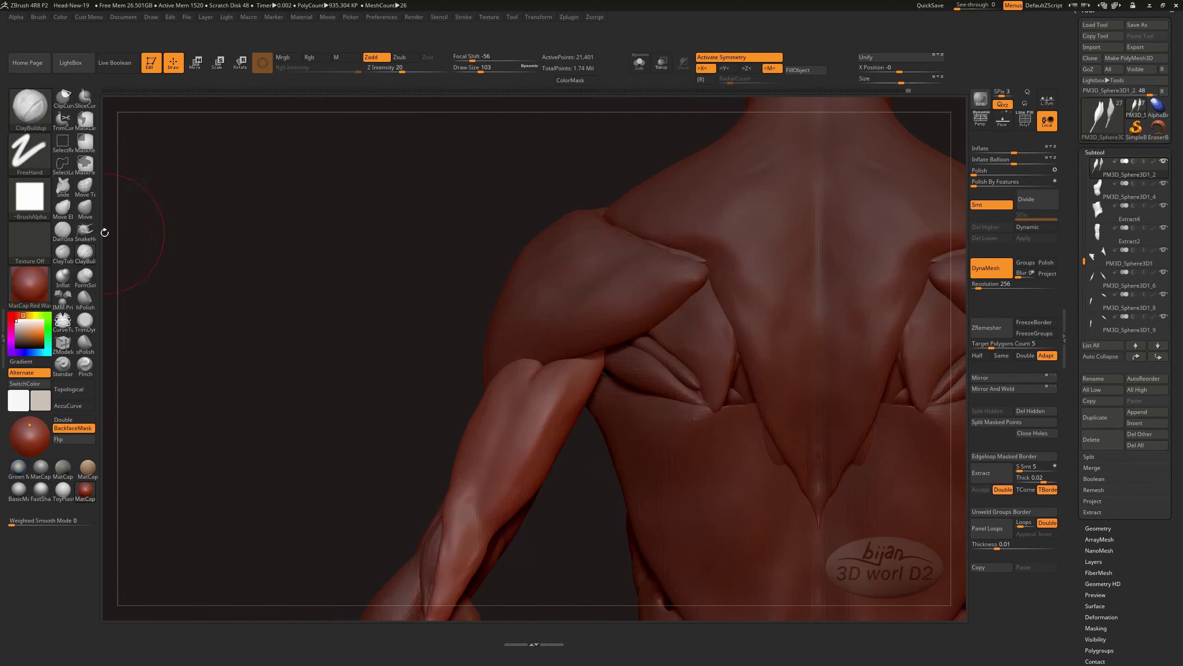
pyautogui.click(62, 230)
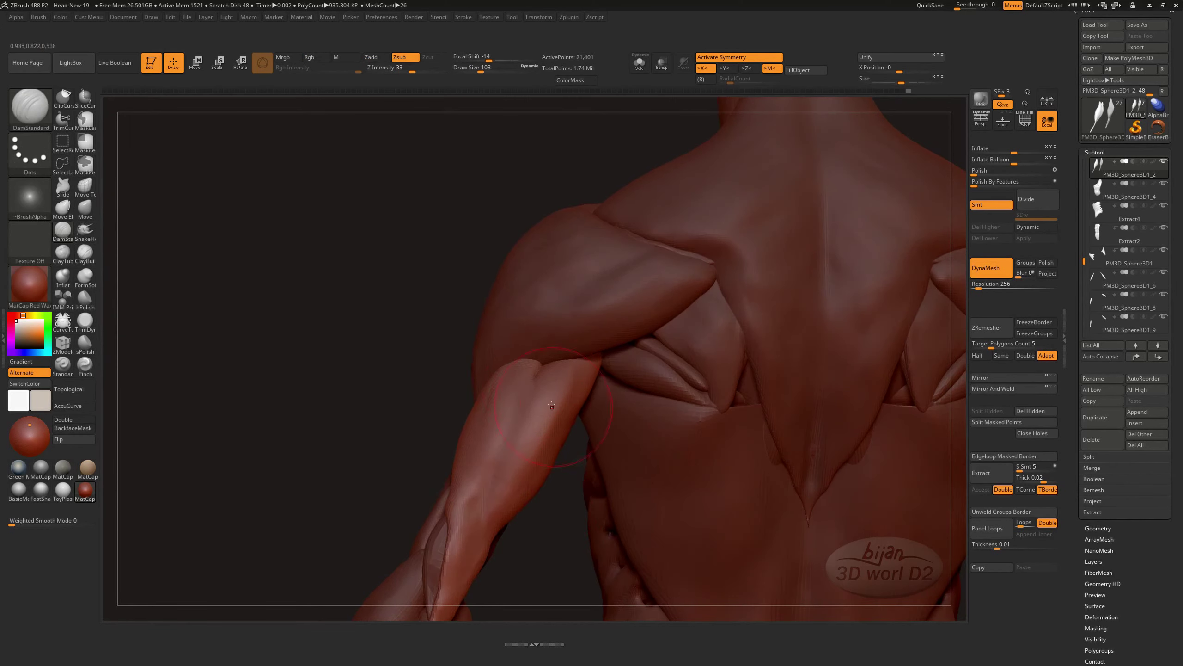
pyautogui.moveTo(605, 415); pyautogui.dragTo(469, 420)
pyautogui.hotkey('alt', 's')
pyautogui.moveTo(313, 444); pyautogui.dragTo(354, 447)
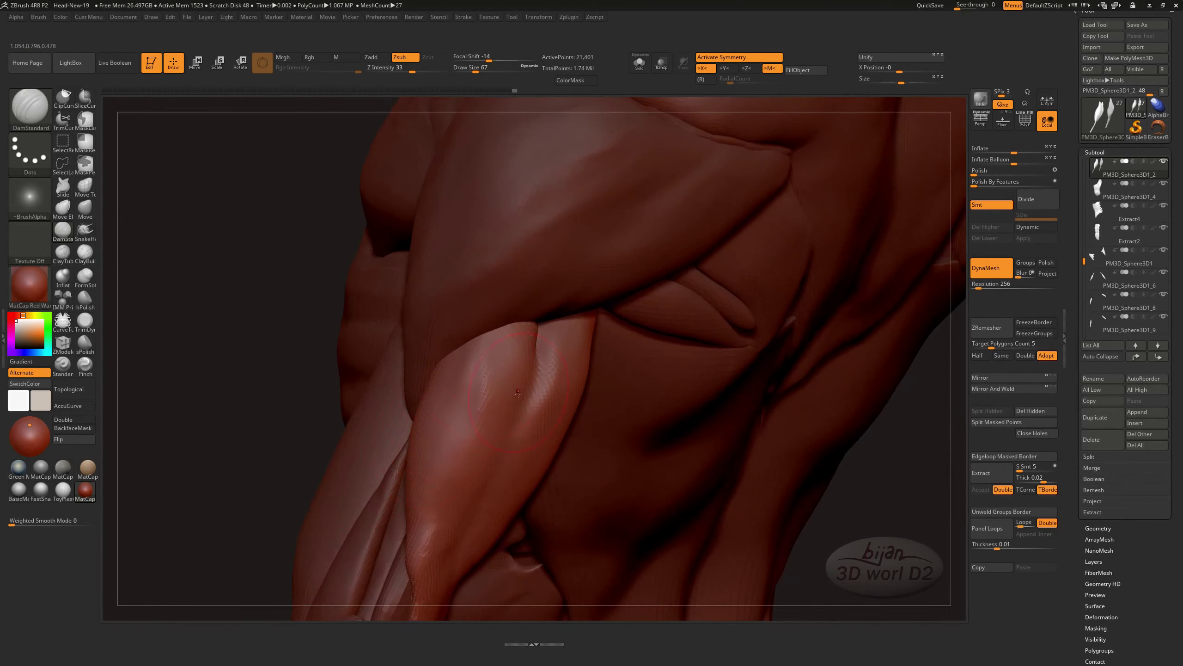
pyautogui.moveTo(513, 490)
pyautogui.mouseDown()
pyautogui.moveTo(626, 523)
pyautogui.moveTo(452, 473)
pyautogui.mouseUp()
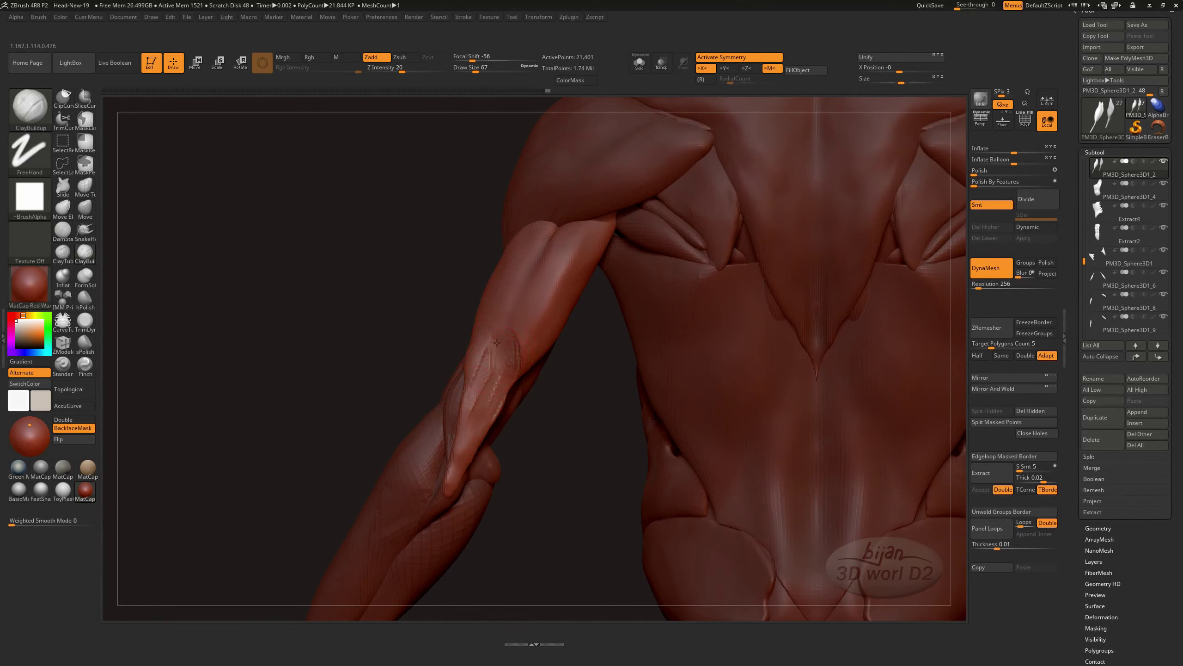
pyautogui.keyDown('shift'); pyautogui.moveTo(497, 343); pyautogui.dragTo(475, 420); pyautogui.keyUp('shift')
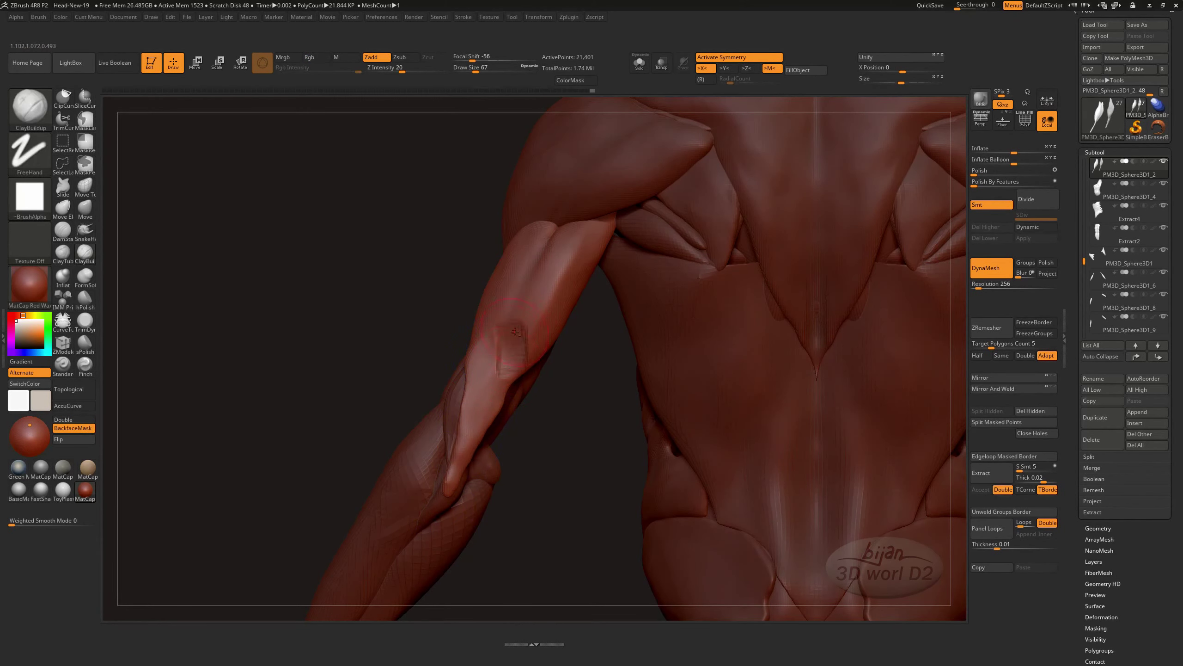
pyautogui.moveTo(553, 435); pyautogui.dragTo(528, 448)
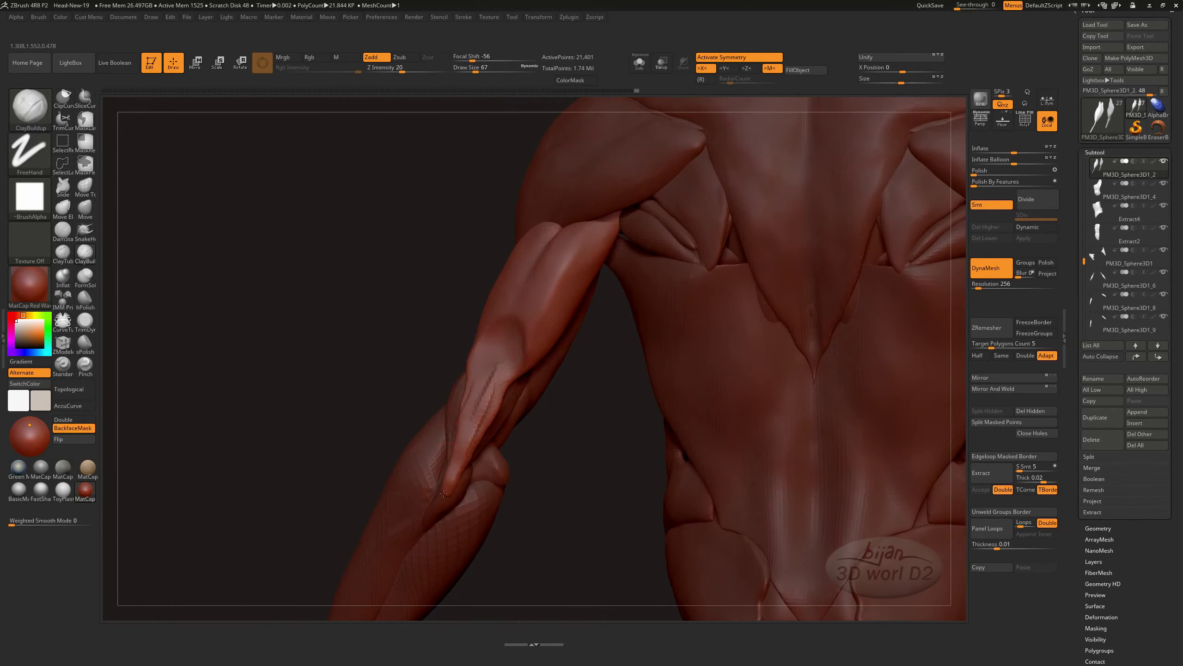
pyautogui.moveTo(466, 481)
pyautogui.mouseDown()
pyautogui.moveTo(469, 377)
pyautogui.moveTo(511, 406)
pyautogui.mouseUp()
pyautogui.moveTo(473, 460)
pyautogui.mouseDown()
pyautogui.moveTo(449, 441)
pyautogui.moveTo(446, 505)
pyautogui.moveTo(478, 503)
pyautogui.moveTo(448, 369)
pyautogui.mouseUp()
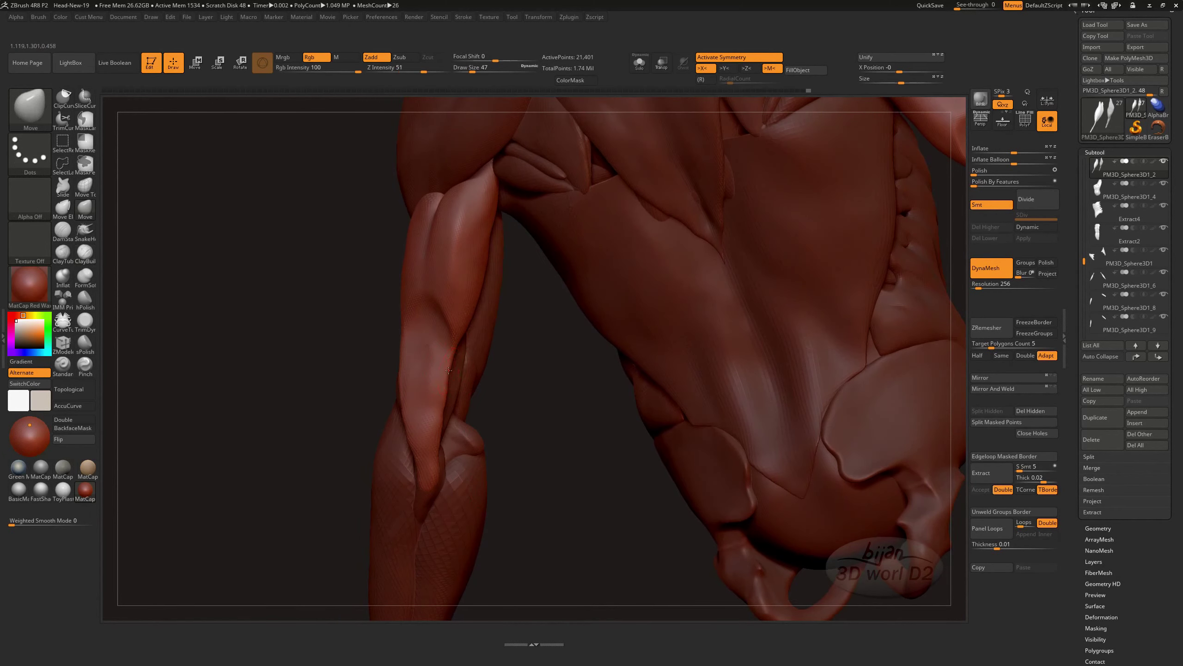
# - Orbit to the back of the arm and carve a DamStandard groove along the forearm
pyautogui.moveTo(545, 436); pyautogui.dragTo(641, 360)
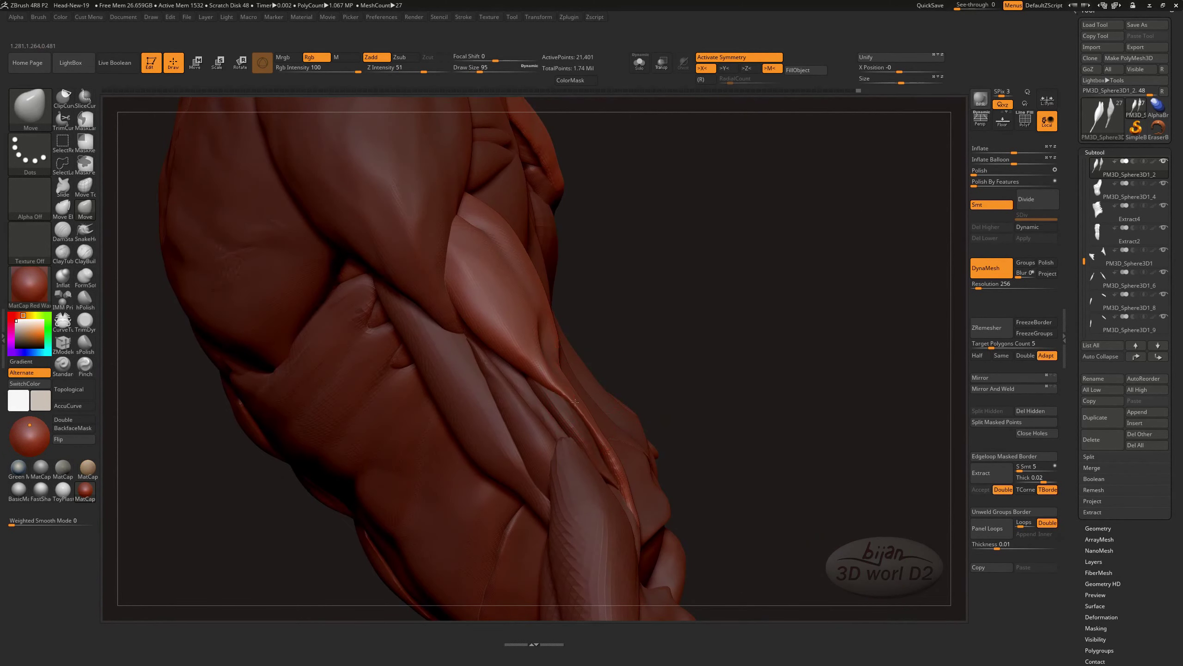
pyautogui.moveTo(559, 401); pyautogui.dragTo(666, 379)
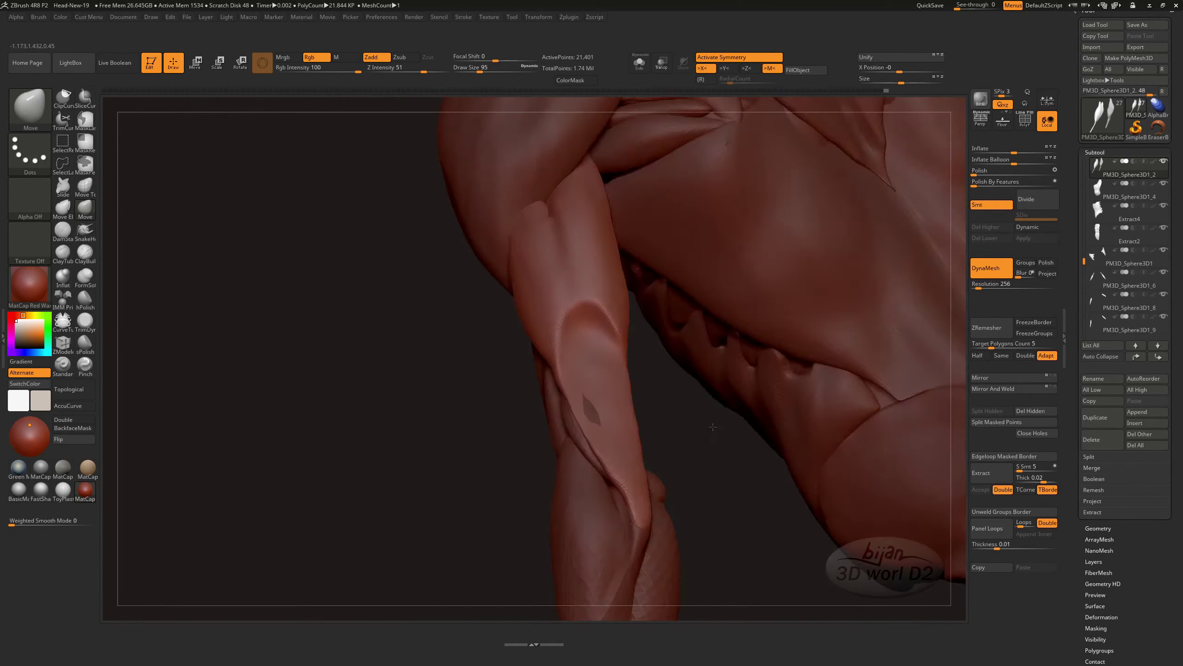
pyautogui.press('b')
pyautogui.press('c')
pyautogui.press('b')
pyautogui.moveTo(652, 459)
pyautogui.mouseDown()
pyautogui.moveTo(339, 417)
pyautogui.moveTo(587, 461)
pyautogui.mouseUp()
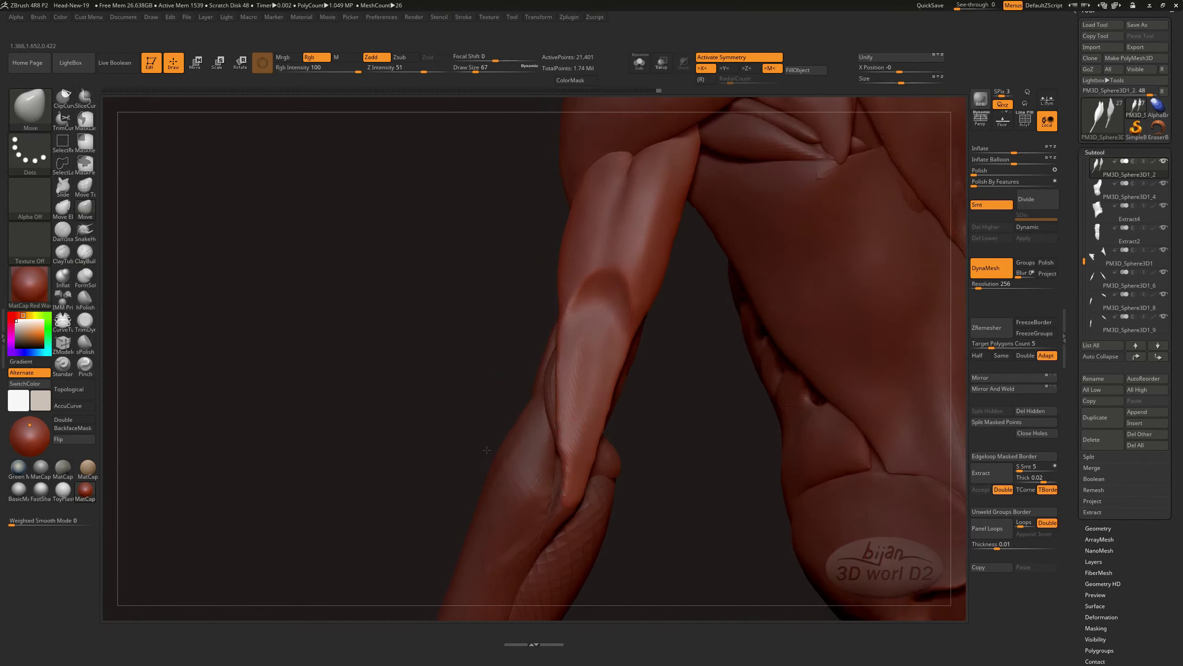
pyautogui.moveTo(722, 535); pyautogui.dragTo(645, 582)
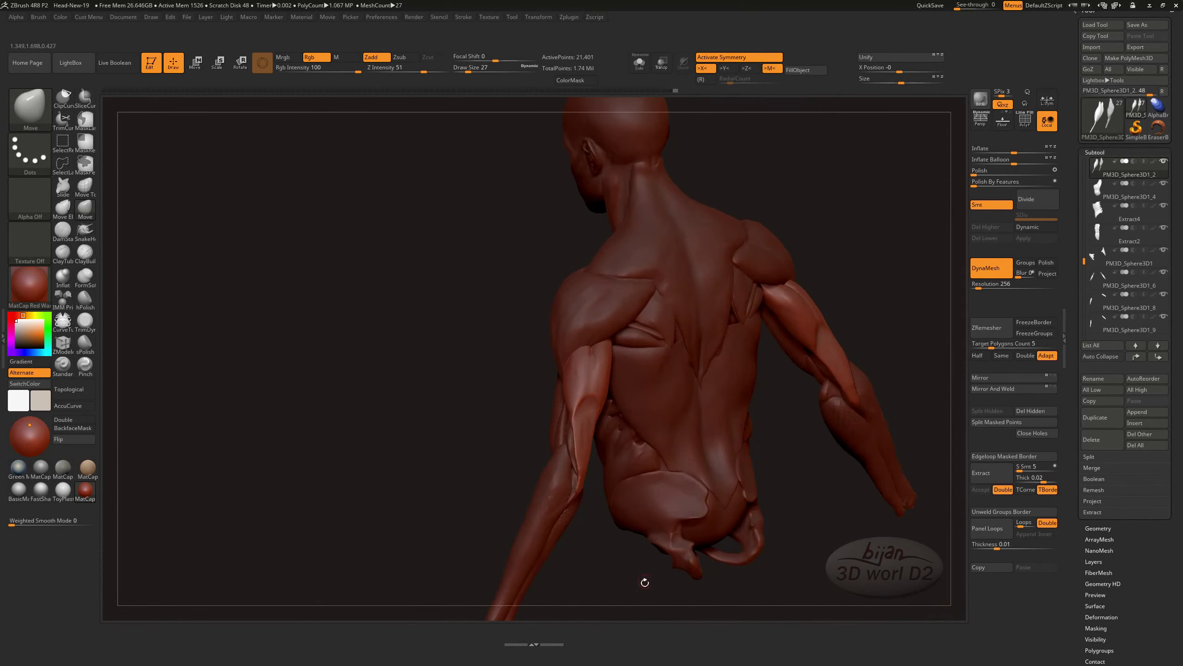
pyautogui.moveTo(427, 470); pyautogui.dragTo(278, 445)
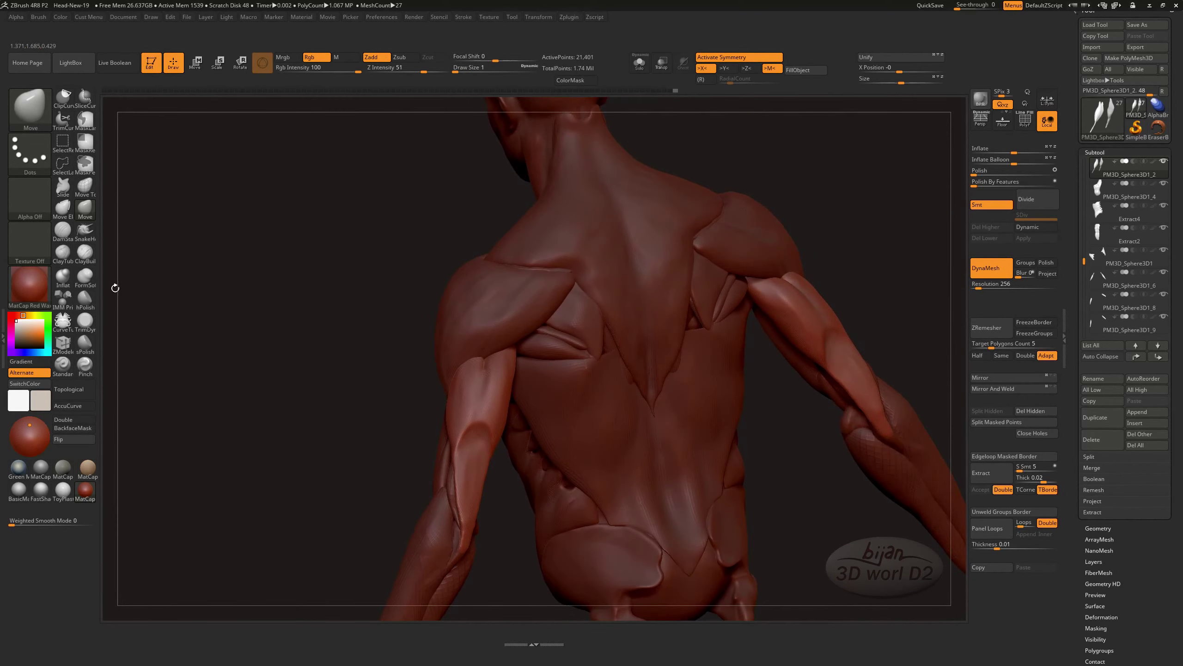
pyautogui.moveTo(199, 196); pyautogui.dragTo(298, 220)
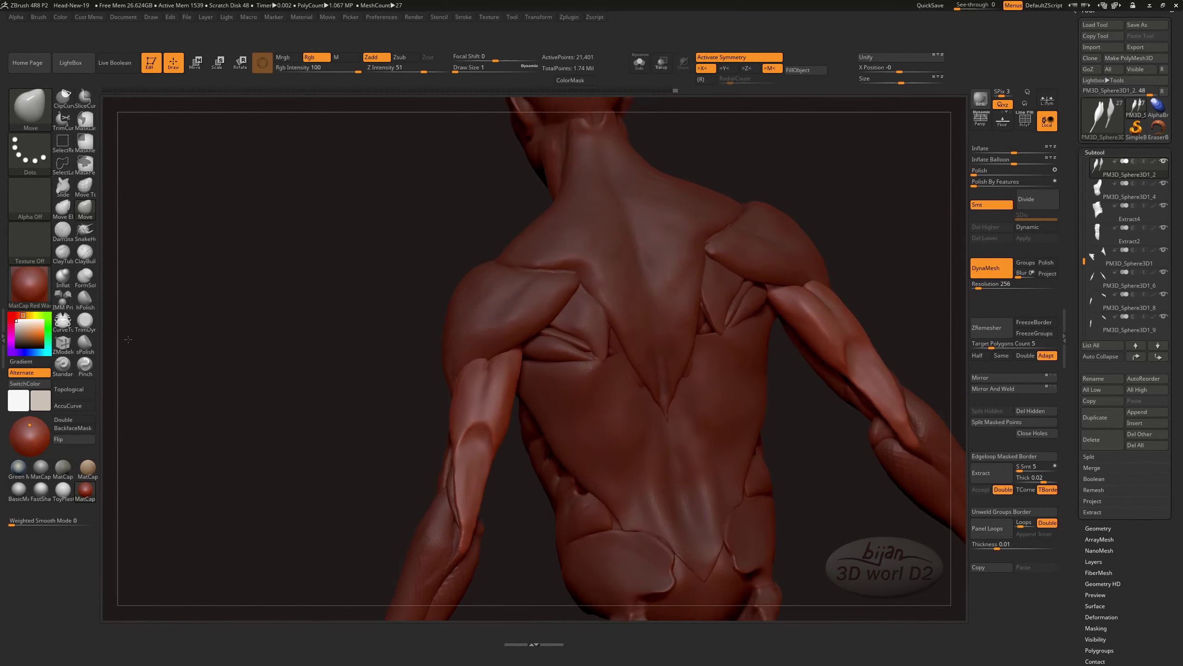
pyautogui.press('b')
pyautogui.press('d')
pyautogui.press('s')
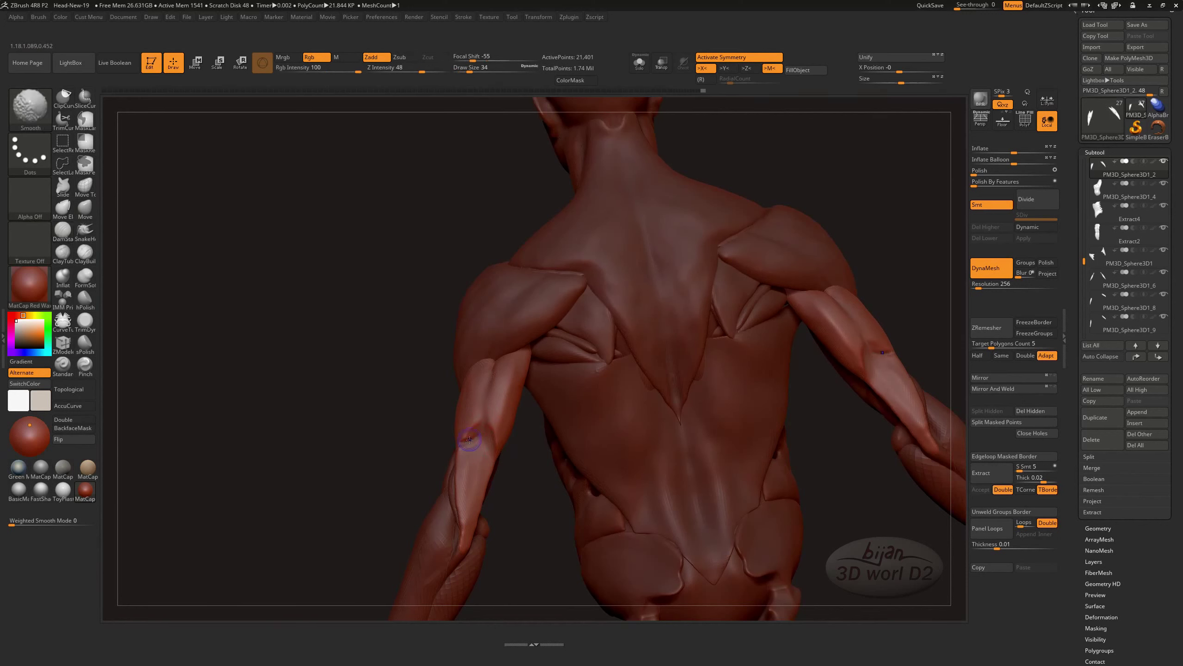
pyautogui.keyDown('alt'); pyautogui.moveTo(501, 449); pyautogui.dragTo(489, 467); pyautogui.keyUp('alt')
# - Add a small ClayTubes stroke on the forearm and smooth the new mark
pyautogui.press('b')
pyautogui.press('c')
pyautogui.press('b')
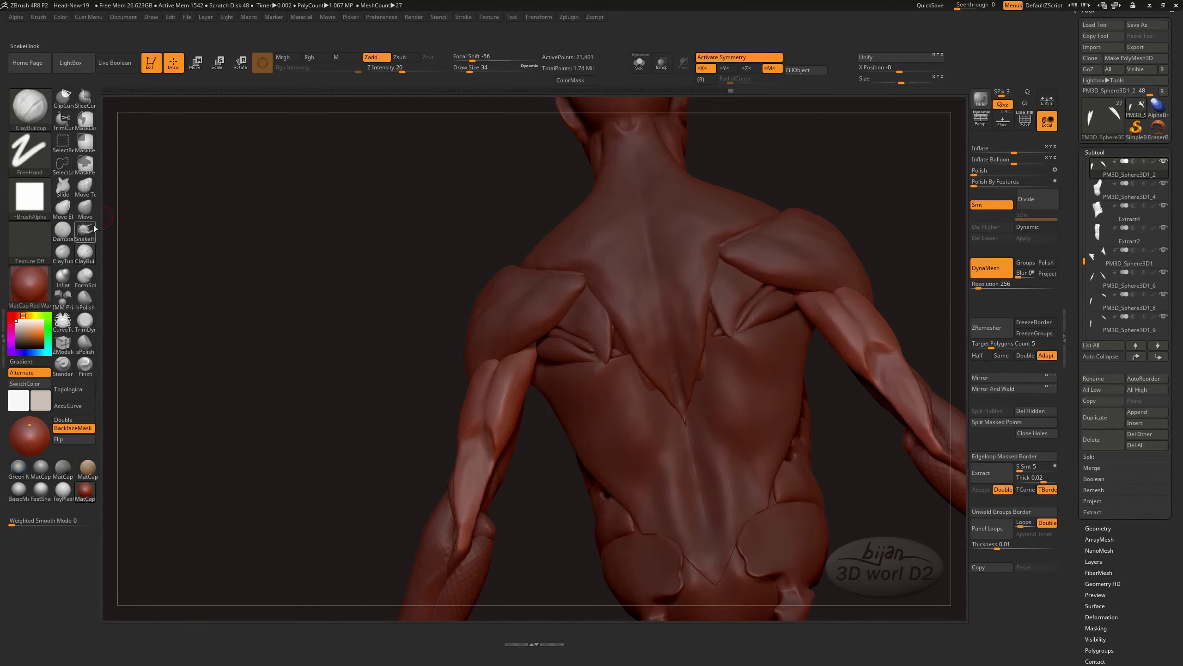
pyautogui.click(63, 254)
pyautogui.moveTo(232, 373); pyautogui.dragTo(447, 425)
pyautogui.moveTo(485, 489); pyautogui.dragTo(440, 441)
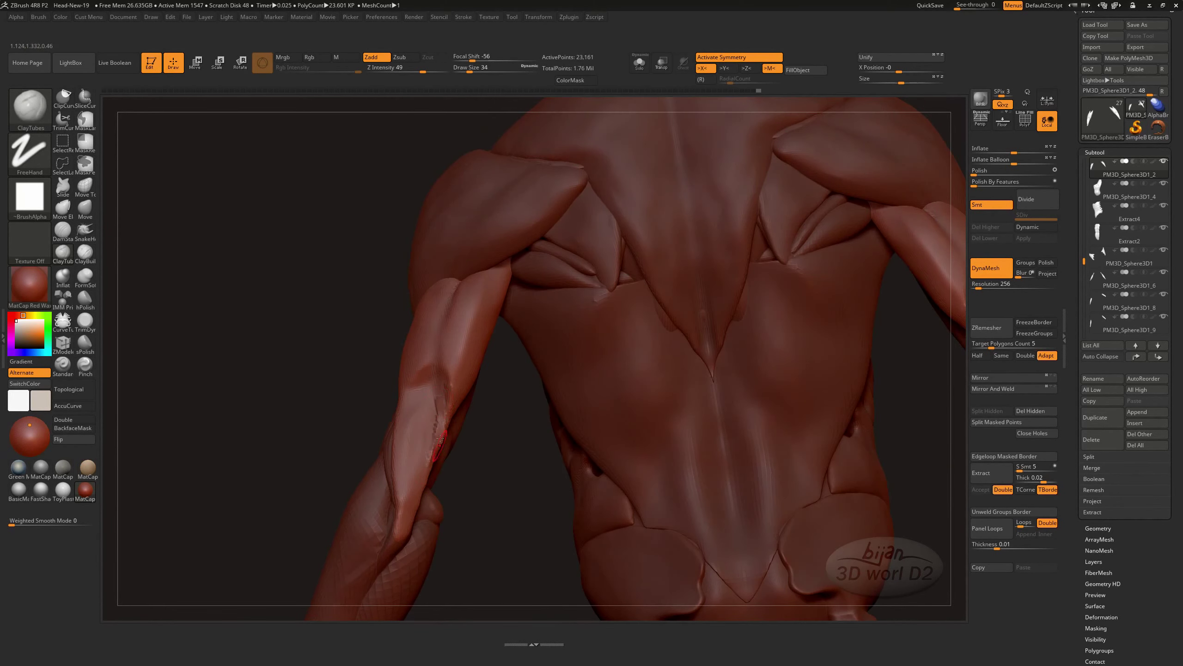
pyautogui.moveTo(439, 397)
pyautogui.mouseDown()
pyautogui.moveTo(242, 442)
pyautogui.moveTo(441, 415)
pyautogui.moveTo(443, 450)
pyautogui.moveTo(422, 396)
pyautogui.moveTo(436, 478)
pyautogui.moveTo(439, 439)
pyautogui.mouseUp()
pyautogui.moveTo(372, 496)
pyautogui.mouseDown()
pyautogui.moveTo(426, 425)
pyautogui.moveTo(414, 391)
pyautogui.mouseUp()
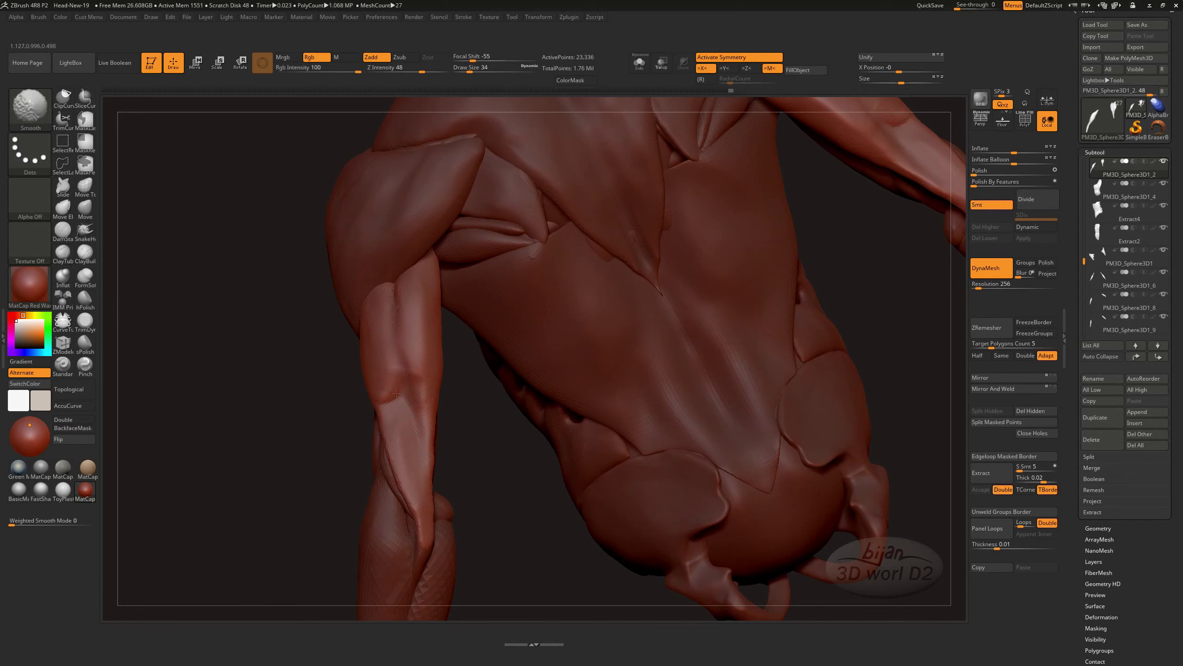
pyautogui.keyDown('shift'); pyautogui.moveTo(396, 393); pyautogui.dragTo(397, 399); pyautogui.keyUp('shift')
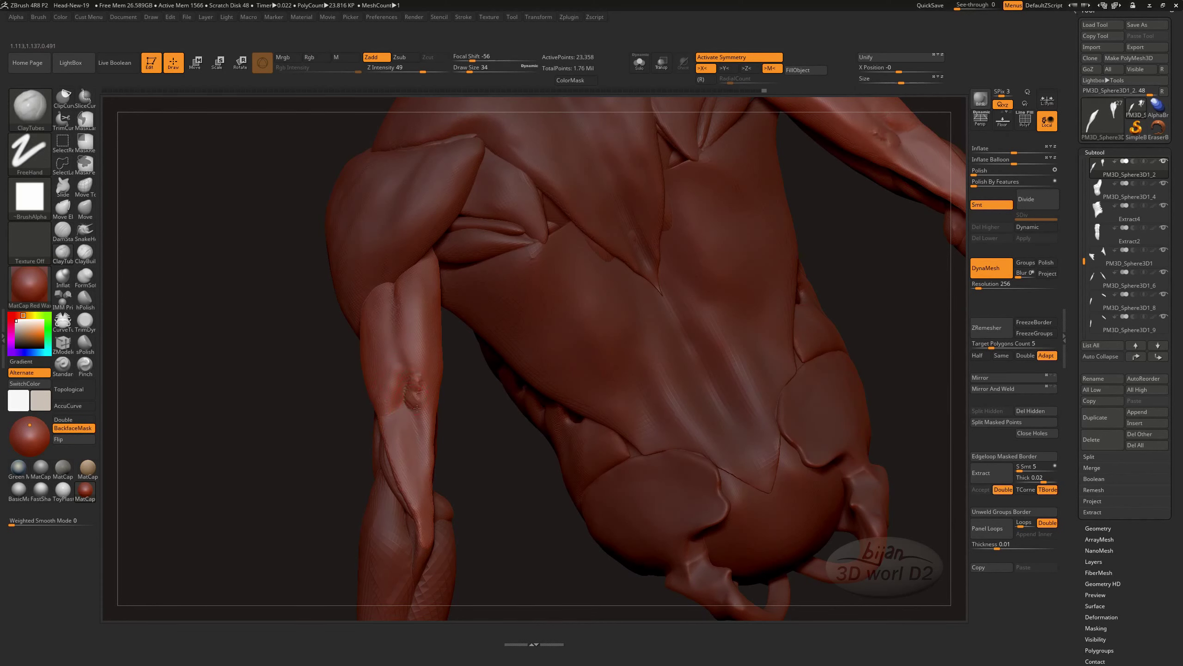
pyautogui.keyDown('shift'); pyautogui.moveTo(417, 408); pyautogui.dragTo(412, 365); pyautogui.keyUp('shift')
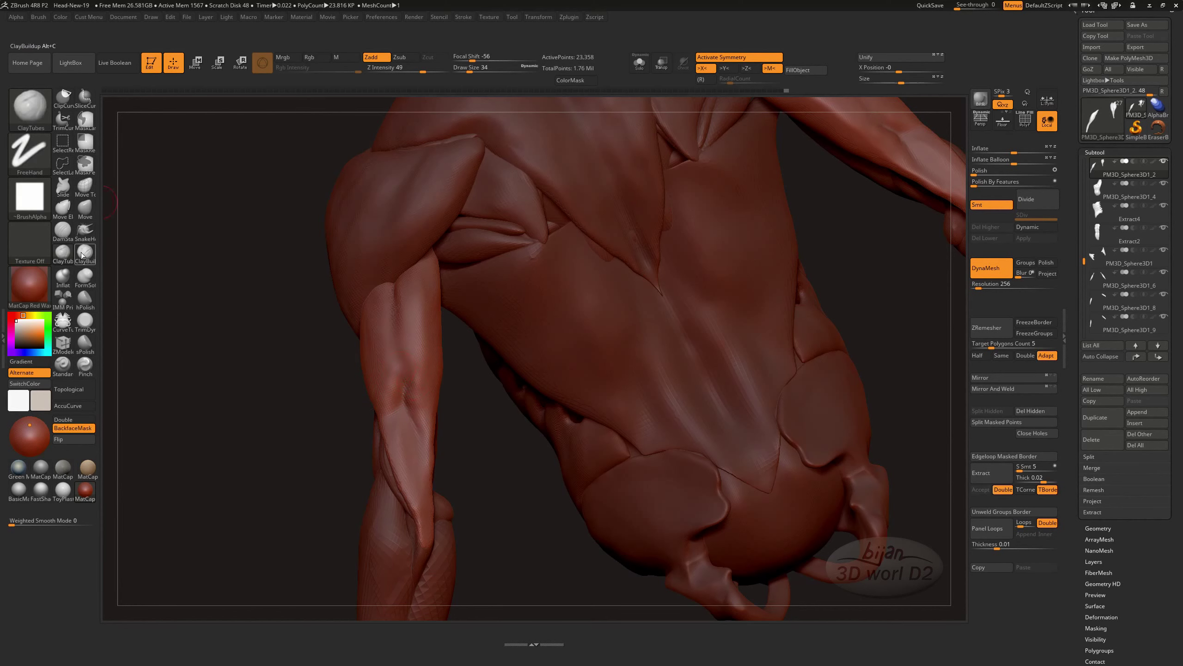
pyautogui.click(62, 230)
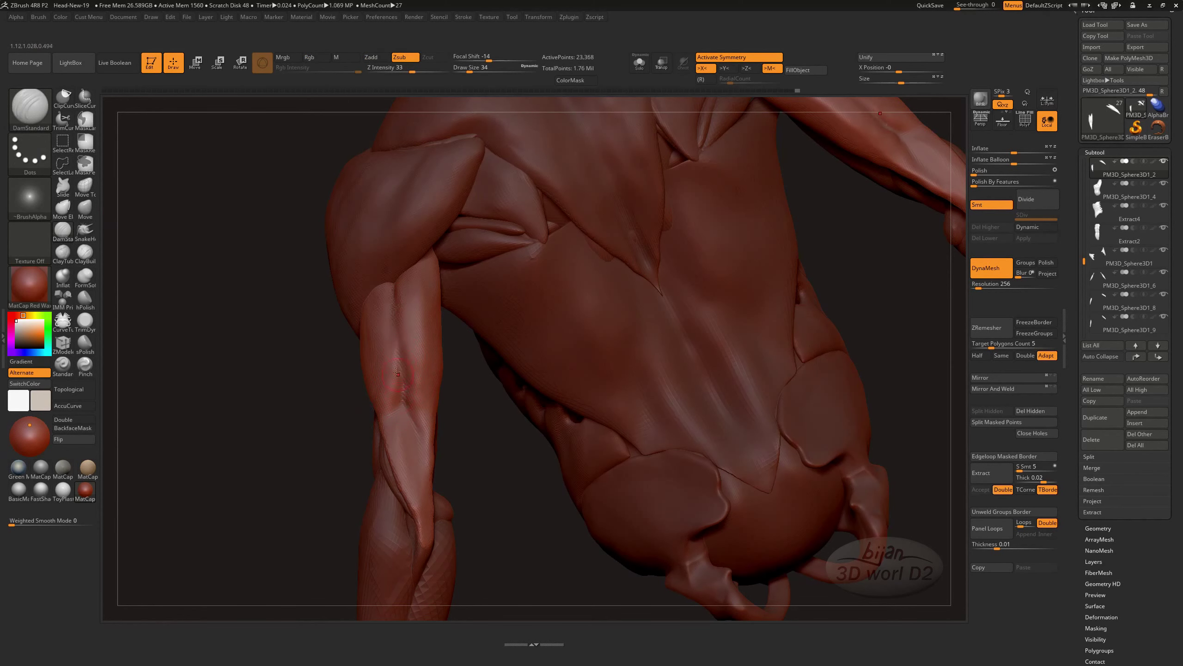
pyautogui.press('b')
pyautogui.press('c')
pyautogui.press('b')
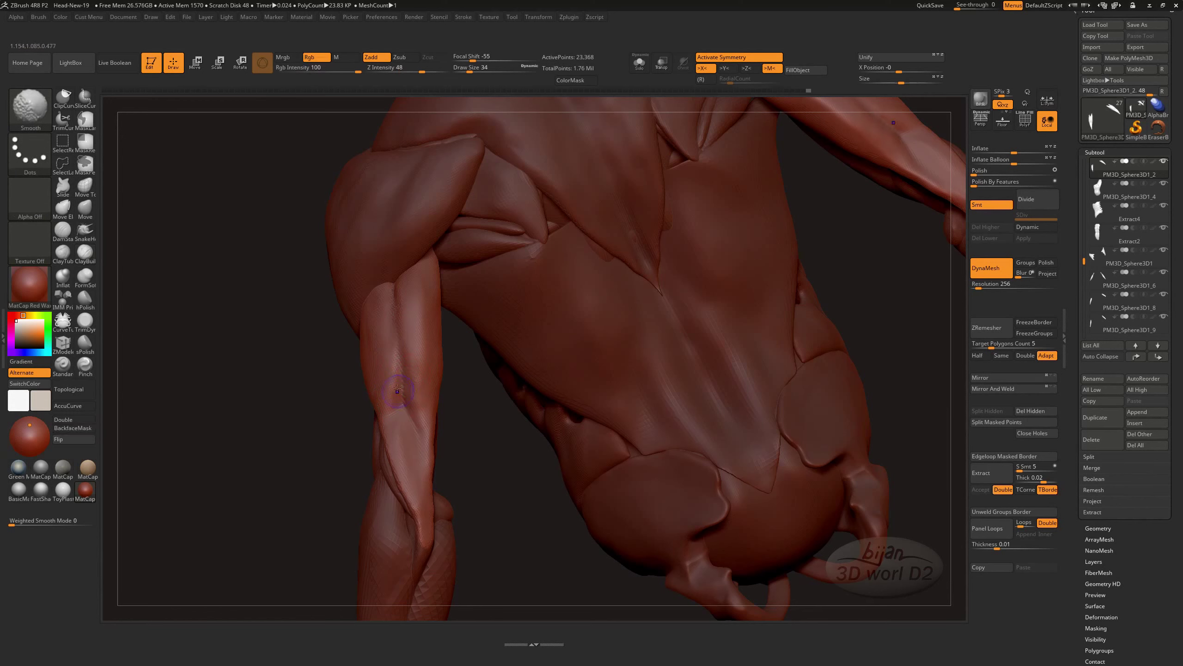
pyautogui.press('shift')
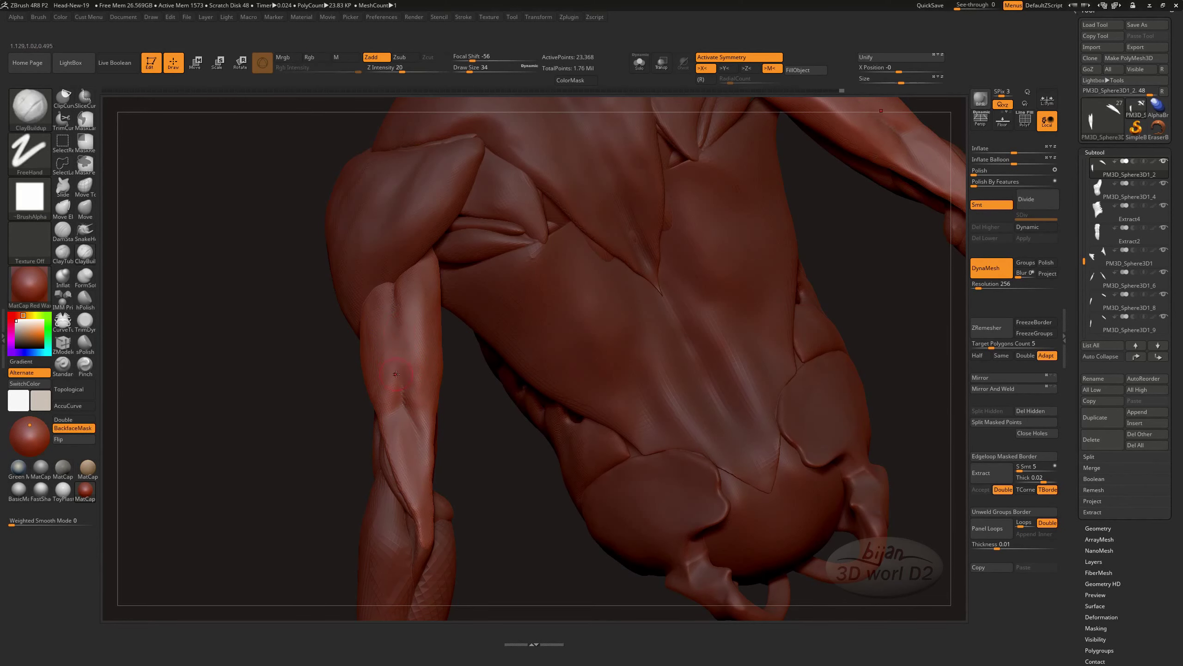
pyautogui.moveTo(307, 427)
pyautogui.mouseDown()
pyautogui.moveTo(291, 437)
pyautogui.moveTo(808, 493)
pyautogui.moveTo(810, 351)
pyautogui.moveTo(816, 515)
pyautogui.moveTo(778, 364)
pyautogui.mouseUp()
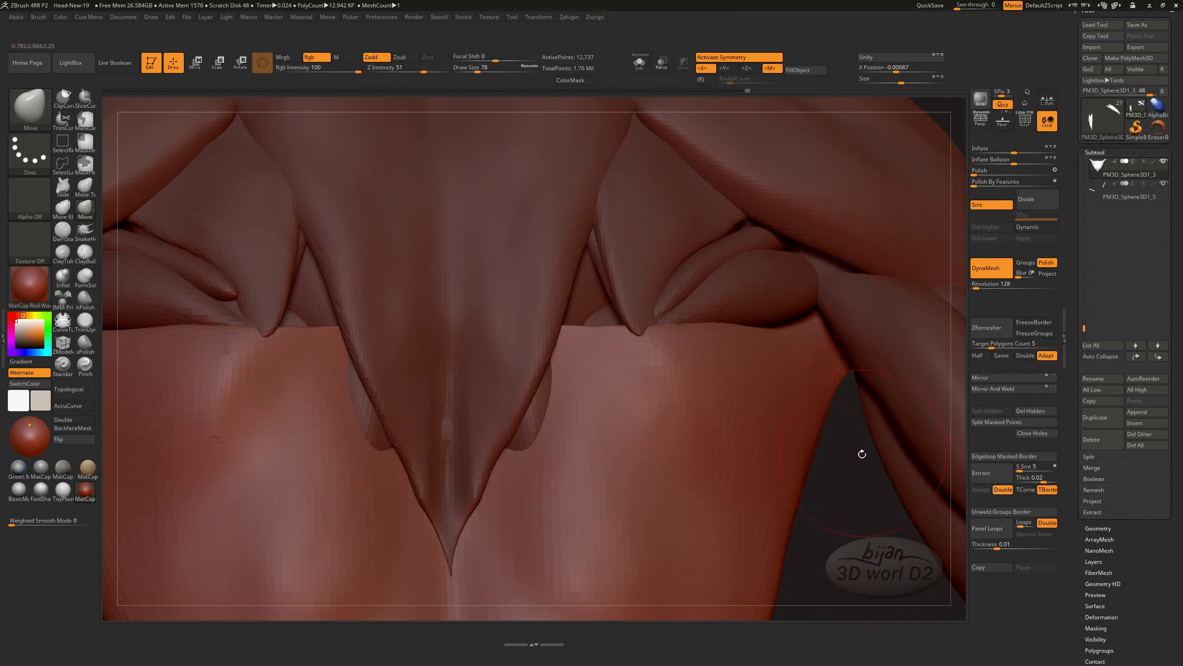
# - On DynaWax128, build up the inner shoulder-blade area symmetrically with ClayBuildup
pyautogui.moveTo(862, 453); pyautogui.dragTo(793, 329)
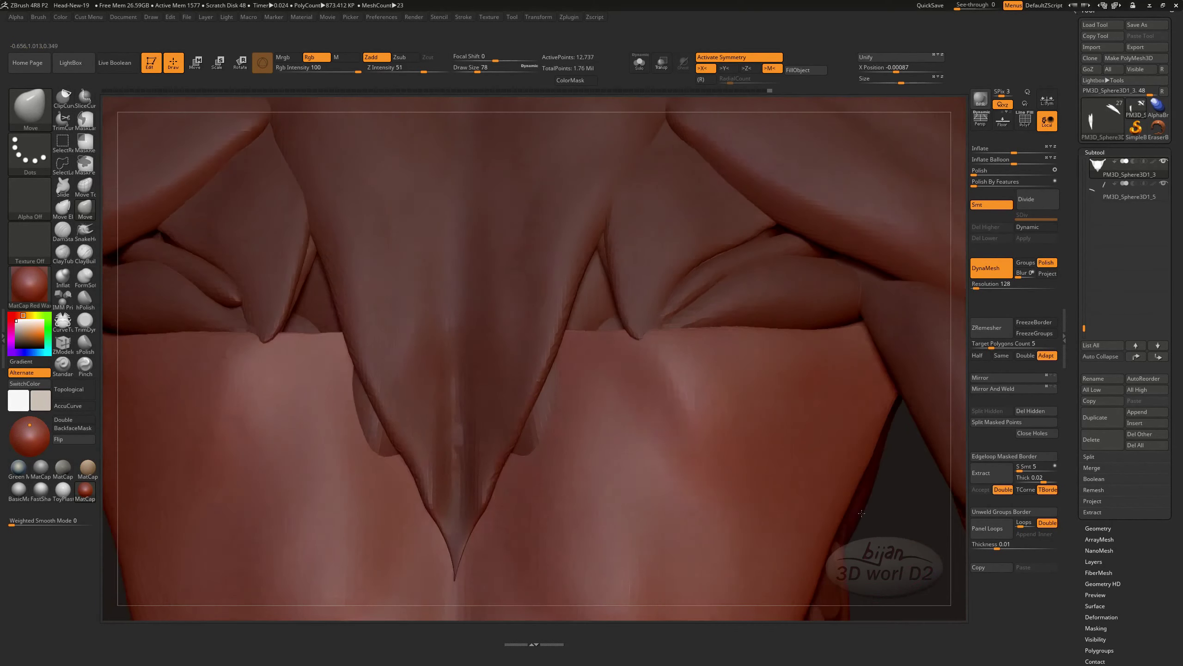
pyautogui.moveTo(833, 475)
pyautogui.mouseDown()
pyautogui.moveTo(548, 362)
pyautogui.moveTo(581, 274)
pyautogui.mouseUp()
pyautogui.keyDown('alt'); pyautogui.click(548, 361); pyautogui.keyUp('alt')
pyautogui.press('b')
pyautogui.press('c')
pyautogui.press('b')
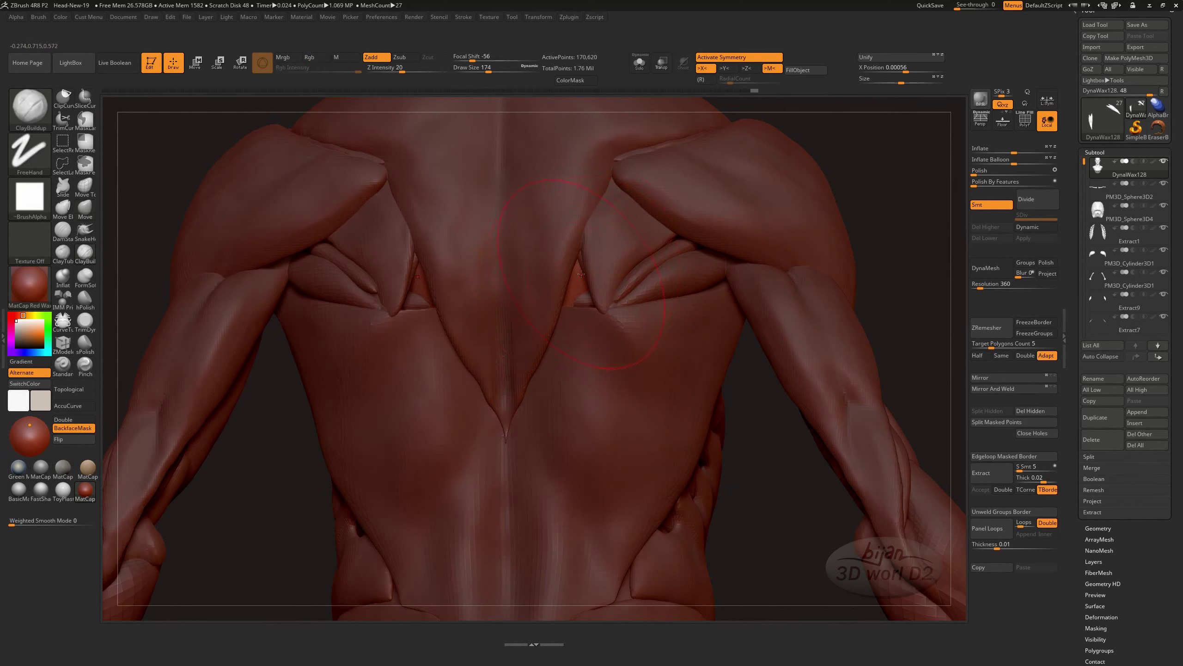
pyautogui.moveTo(591, 298)
pyautogui.mouseDown()
pyautogui.moveTo(580, 259)
pyautogui.moveTo(596, 312)
pyautogui.mouseUp()
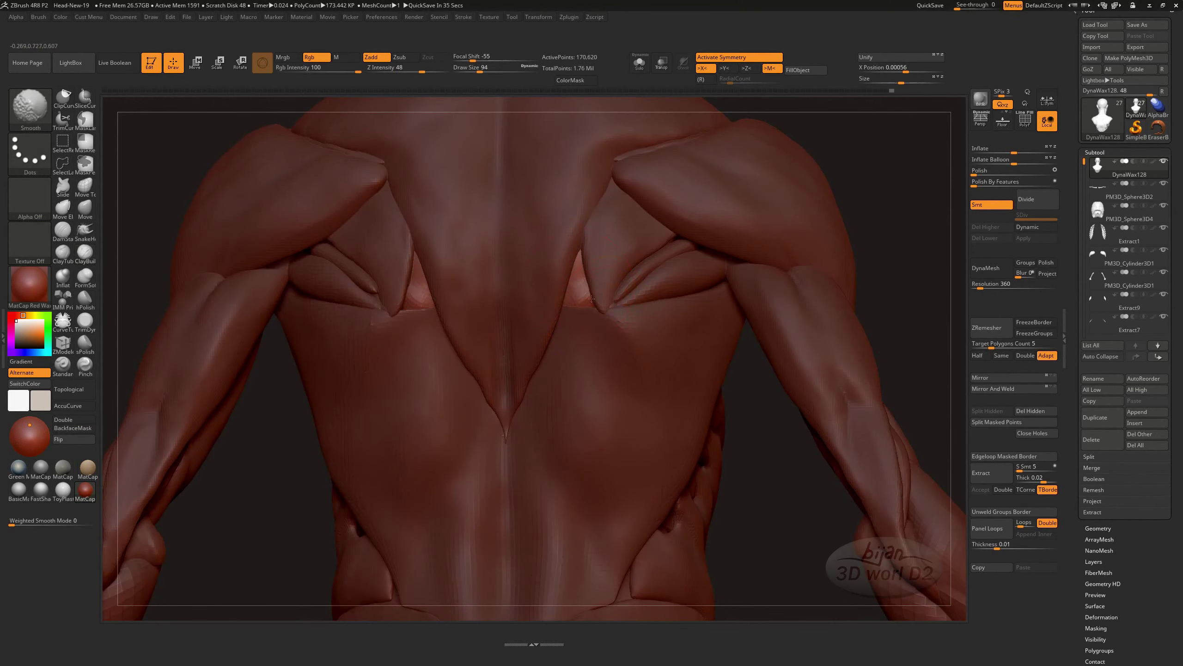
# - Select PM3D_Sphere3D1_3 and orbit from the back around to the chest
pyautogui.keyDown('alt'); pyautogui.click(734, 465); pyautogui.keyUp('alt')
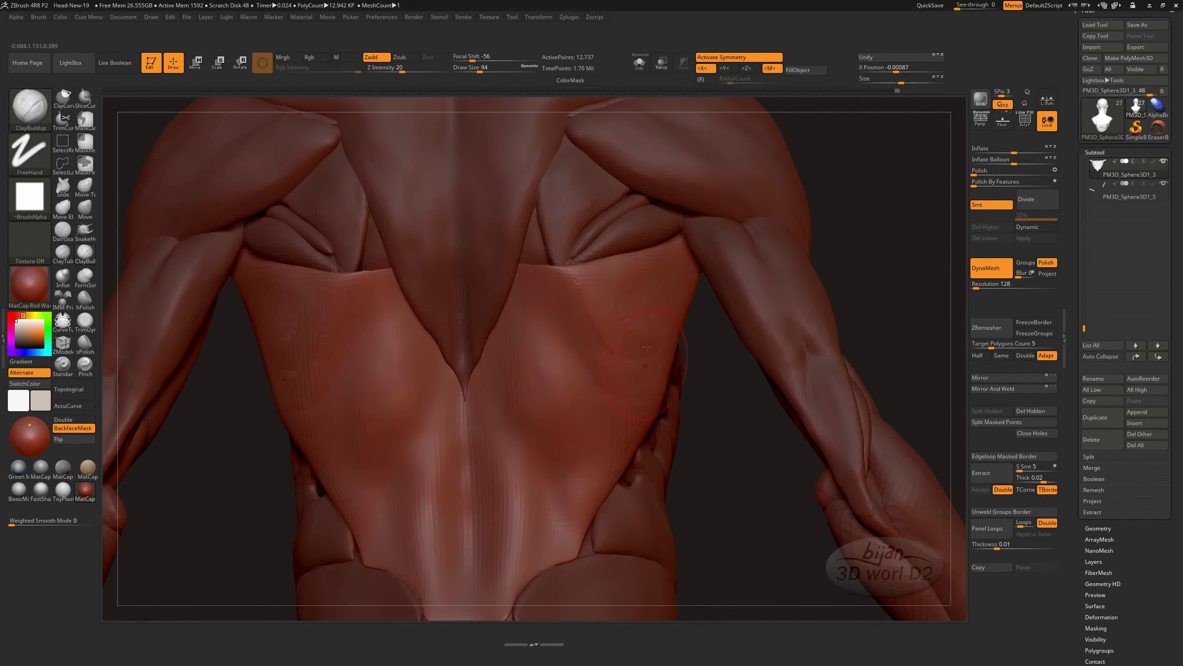
pyautogui.moveTo(685, 412)
pyautogui.mouseDown()
pyautogui.moveTo(786, 500)
pyautogui.moveTo(943, 286)
pyautogui.mouseUp()
pyautogui.moveTo(868, 351)
pyautogui.mouseDown()
pyautogui.moveTo(489, 277)
pyautogui.moveTo(435, 345)
pyautogui.mouseUp()
# - Switch to the Move brush (B-M-V) and orbit to a front view of the chest
pyautogui.press('b')
pyautogui.press('m')
pyautogui.press('v')
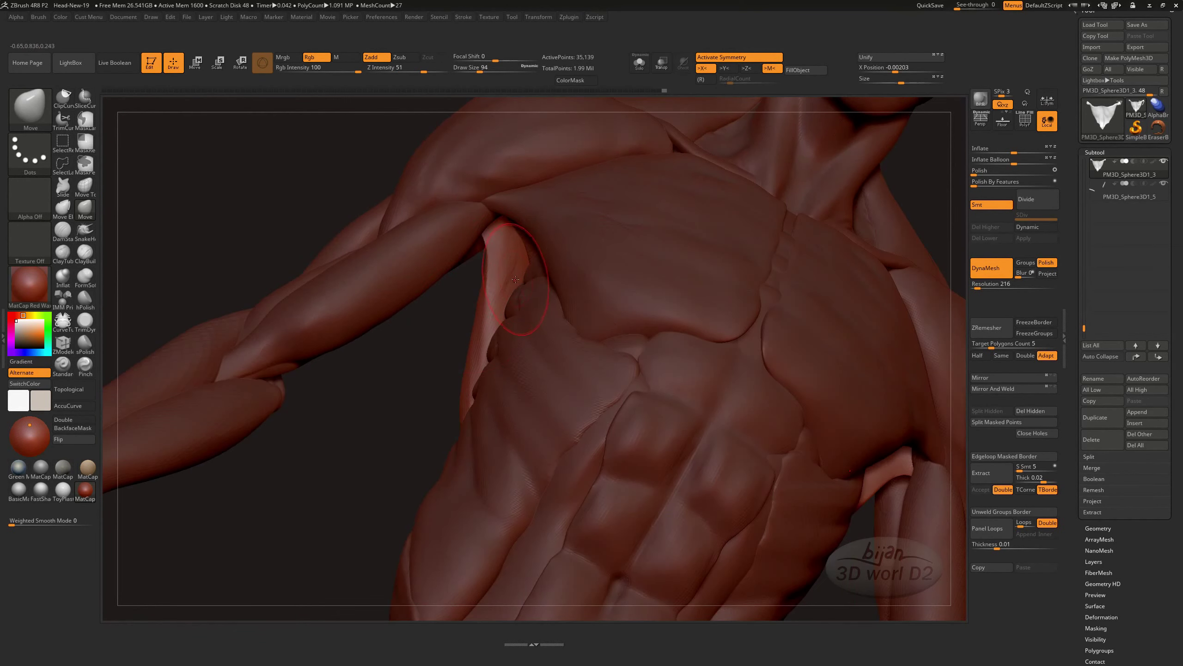
pyautogui.moveTo(482, 286)
pyautogui.mouseDown()
pyautogui.moveTo(316, 424)
pyautogui.moveTo(581, 449)
pyautogui.moveTo(787, 404)
pyautogui.moveTo(747, 390)
pyautogui.moveTo(596, 226)
pyautogui.moveTo(572, 232)
pyautogui.moveTo(620, 486)
pyautogui.mouseUp()
# - Make the merged UMesh_PM3D_Sphere3D1_3 body (129,548 points) the active subtool
pyautogui.moveTo(472, 259)
pyautogui.mouseDown()
pyautogui.moveTo(437, 194)
pyautogui.moveTo(868, 269)
pyautogui.moveTo(821, 325)
pyautogui.mouseUp()
pyautogui.keyDown('alt'); pyautogui.click(297, 295); pyautogui.keyUp('alt')
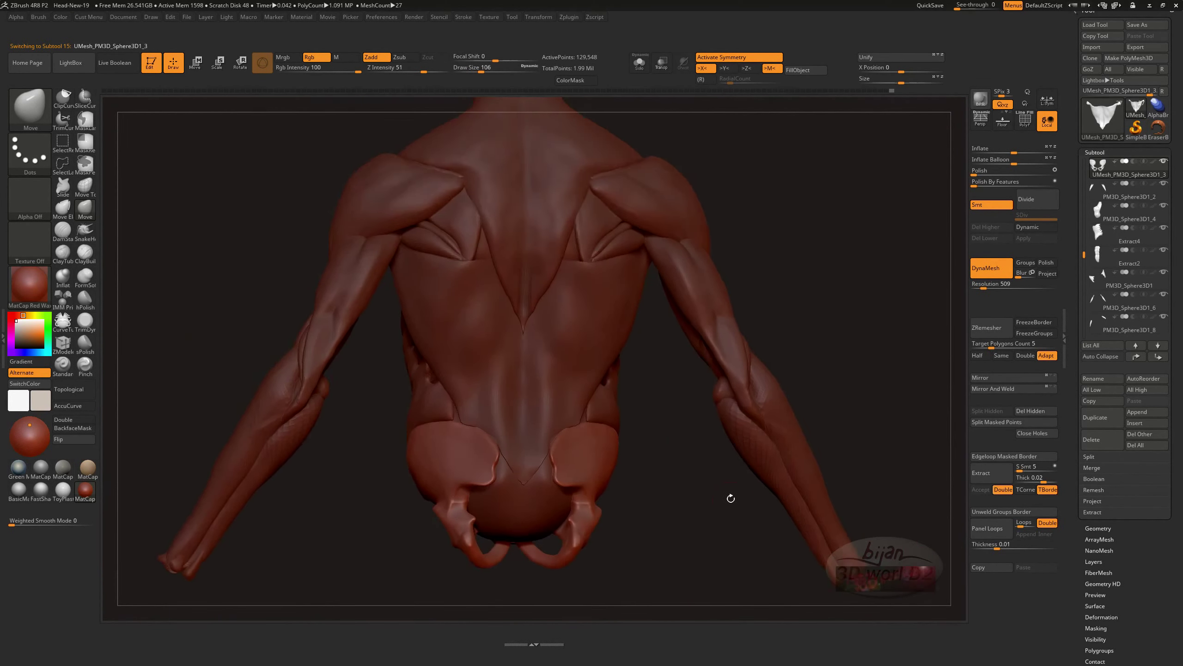
pyautogui.moveTo(730, 498)
pyautogui.mouseDown()
pyautogui.moveTo(828, 262)
pyautogui.moveTo(762, 415)
pyautogui.moveTo(750, 528)
pyautogui.mouseUp()
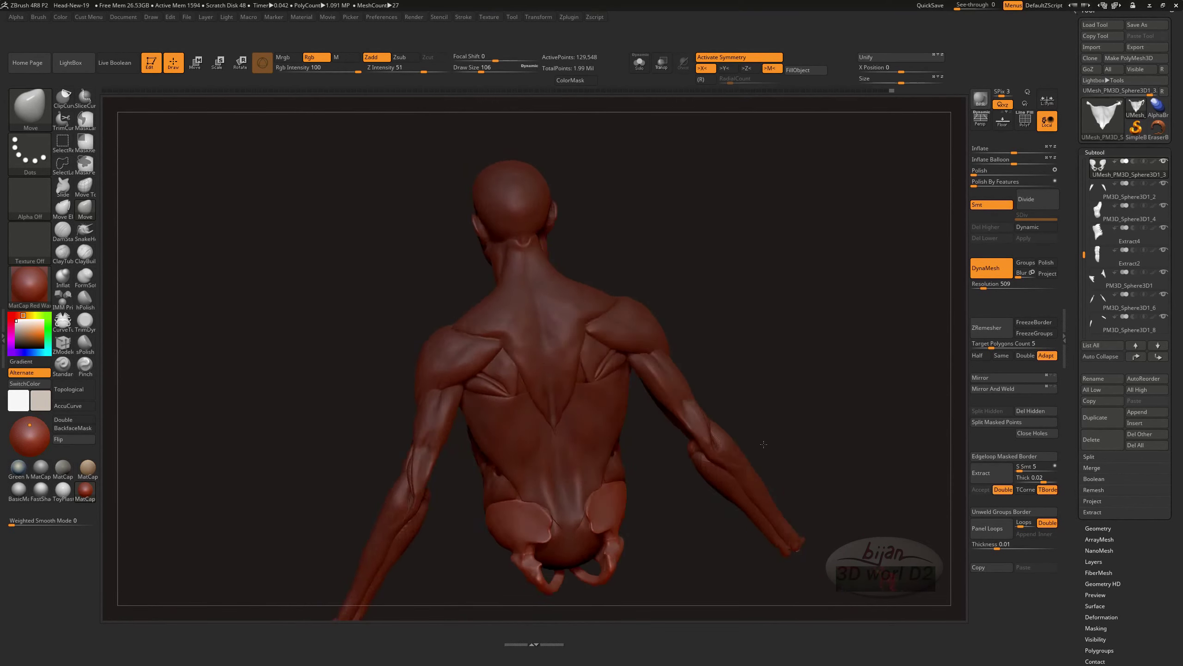